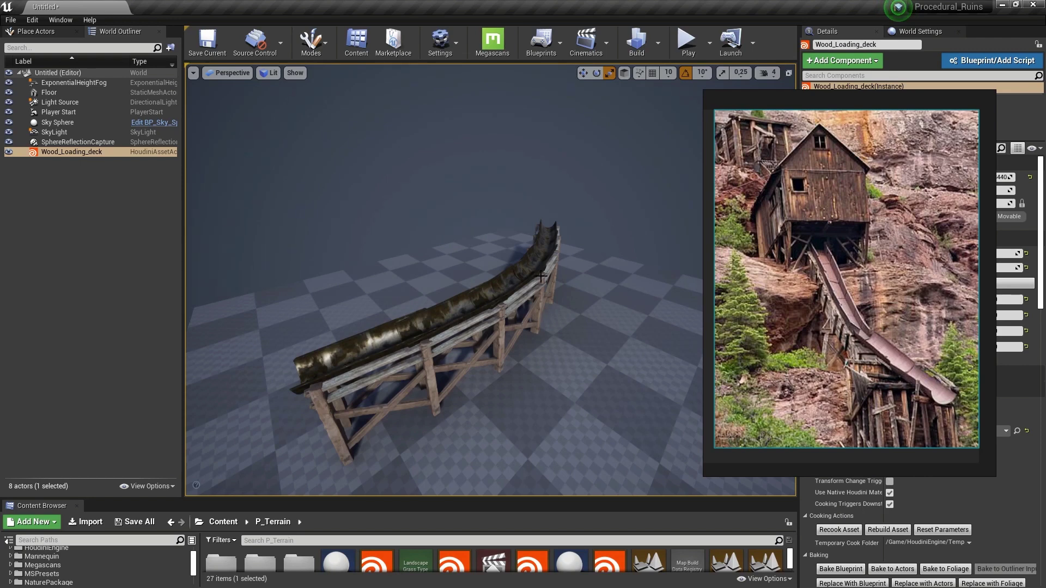
Step: Reposition the middle curve point of the Wood_Loading_deck asset to reshape the bend of the chute
key(g)
alt+drag(544, 293, 531, 272)
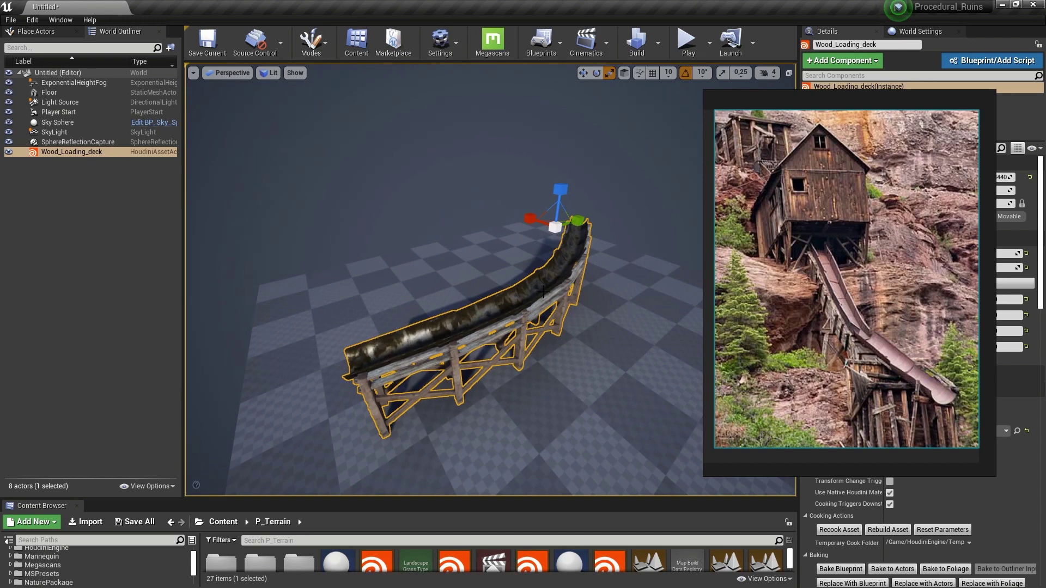
alt+drag(604, 299, 590, 315)
key(g)
click(550, 308)
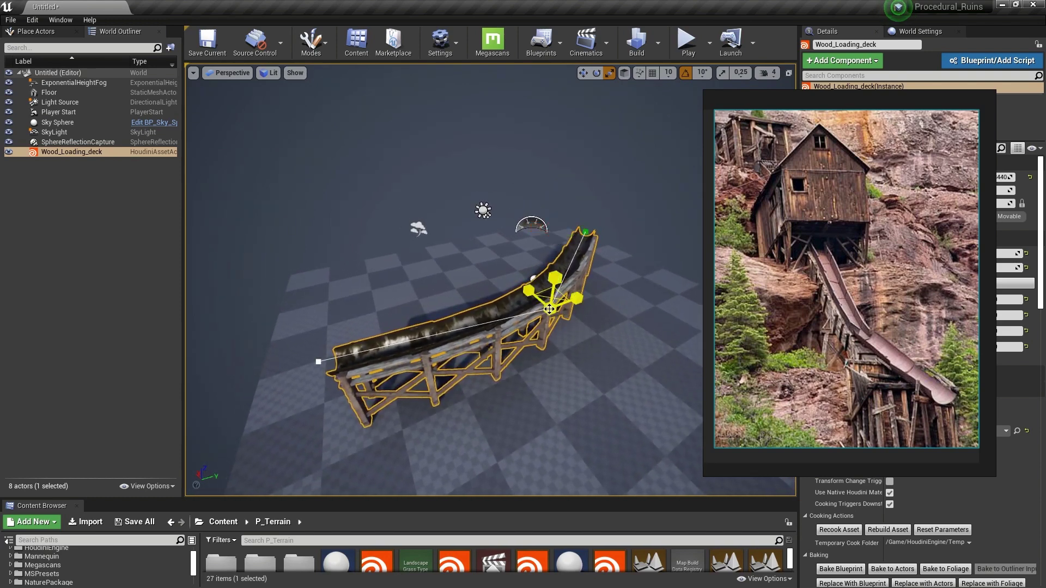
right_drag(531, 368, 521, 360)
key(w)
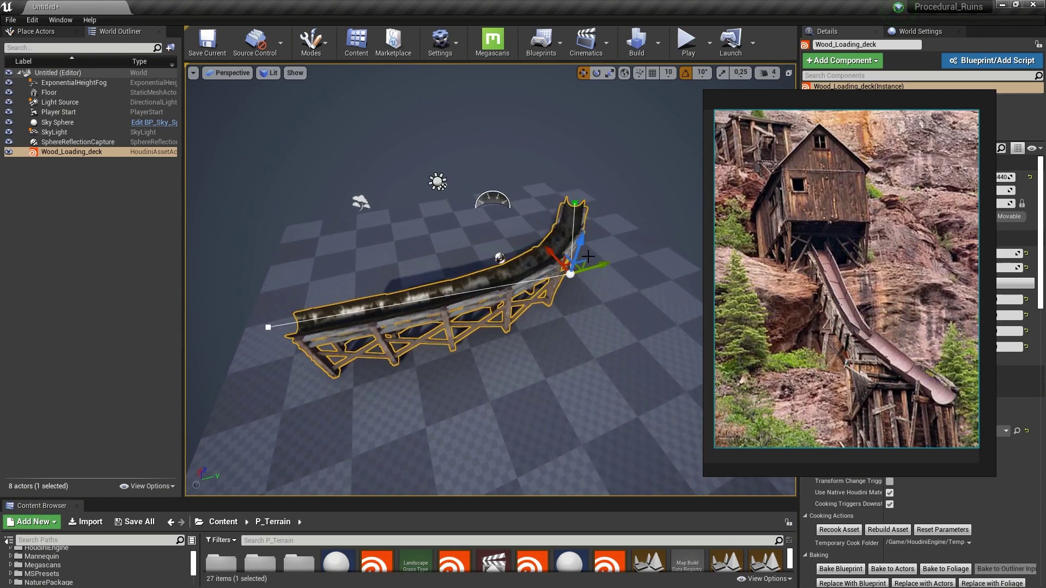
mouse_move(604, 267)
mouse_down()
mouse_move(512, 299)
mouse_move(597, 270)
mouse_up()
right_drag(473, 334, 455, 335)
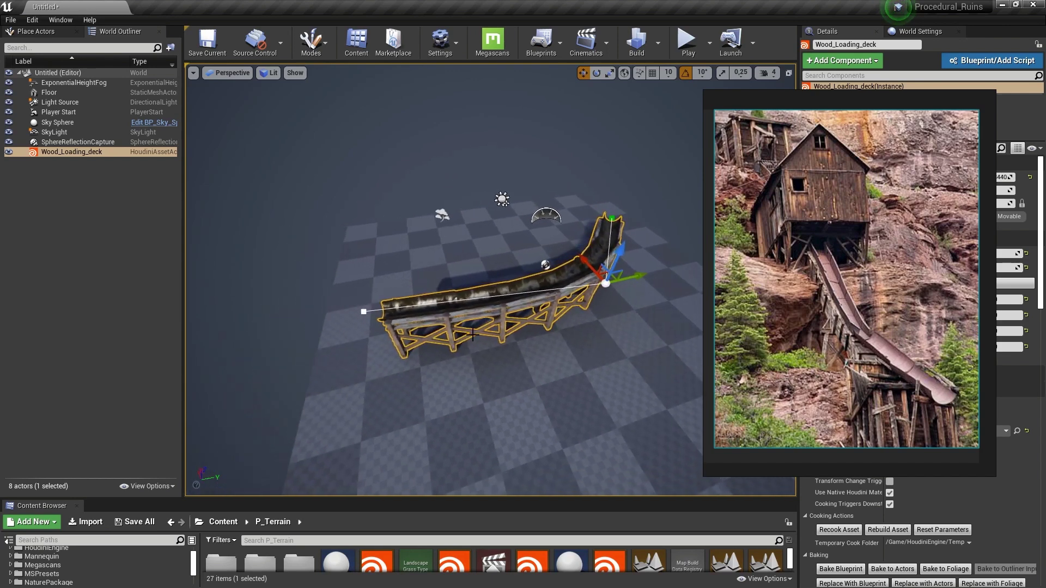
Step: Lower the end curve point of Wood_Loading_deck and pull it outward to lengthen the chute, and inspect it without editor overlays
click(364, 312)
right_drag(370, 312, 349, 305)
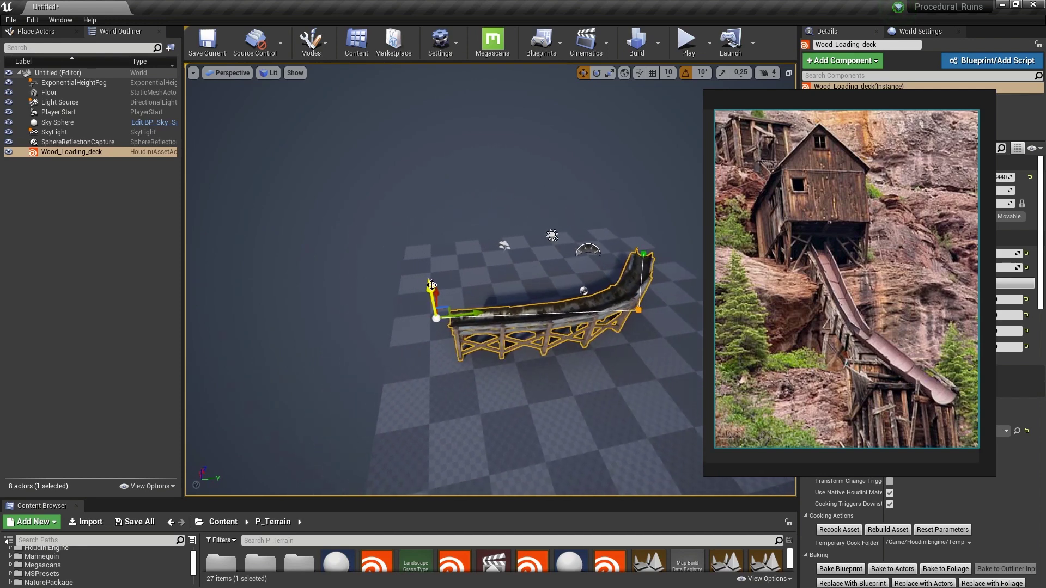
drag(431, 292, 433, 314)
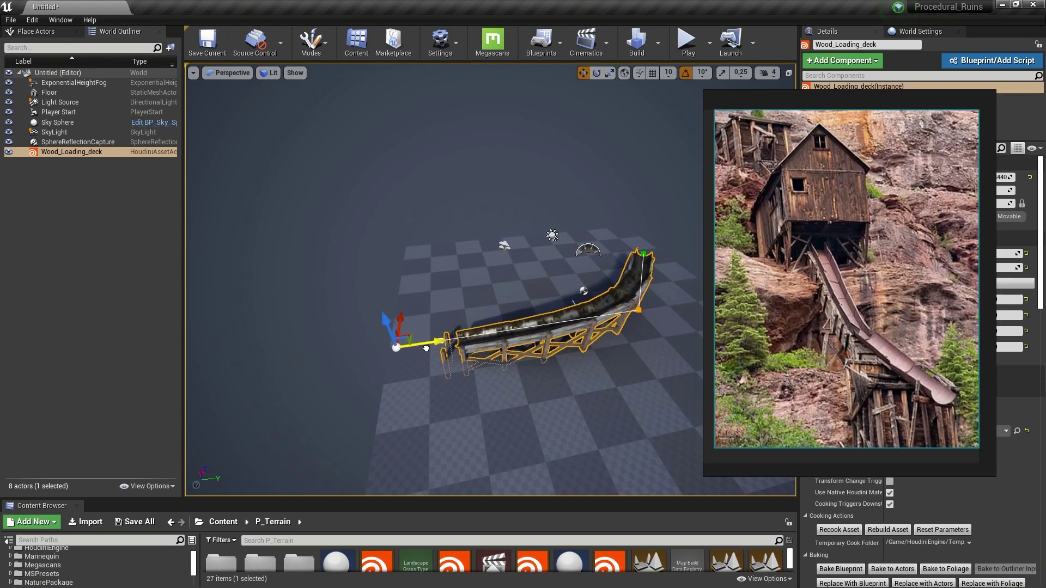
drag(426, 347, 359, 355)
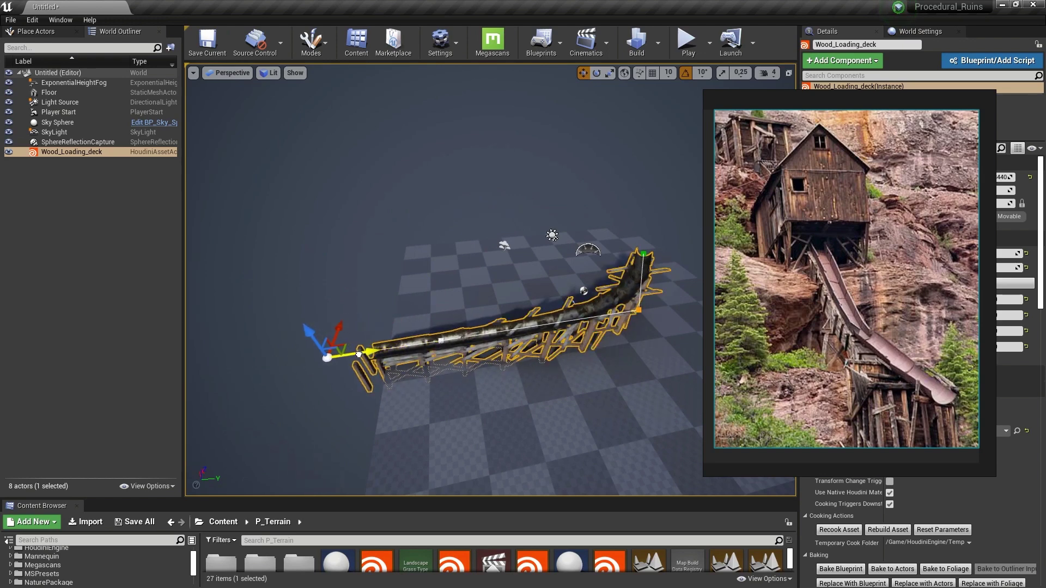
right_drag(410, 324, 474, 289)
key(g)
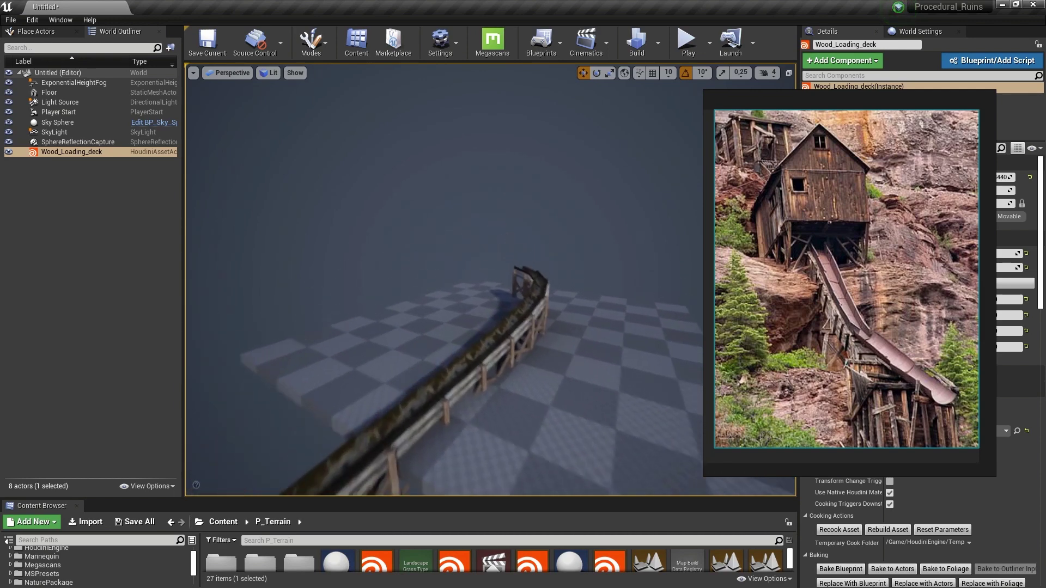
right_drag(381, 358, 432, 328)
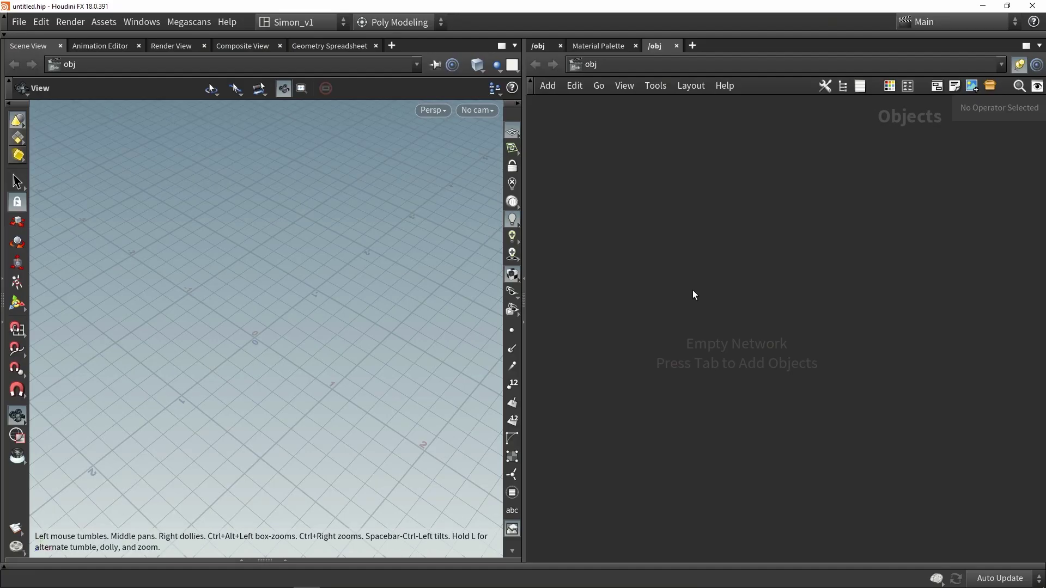
Step: Switch to Houdini, add a Geometry object to the empty object network and go inside it
key(Tab)
text(geo)
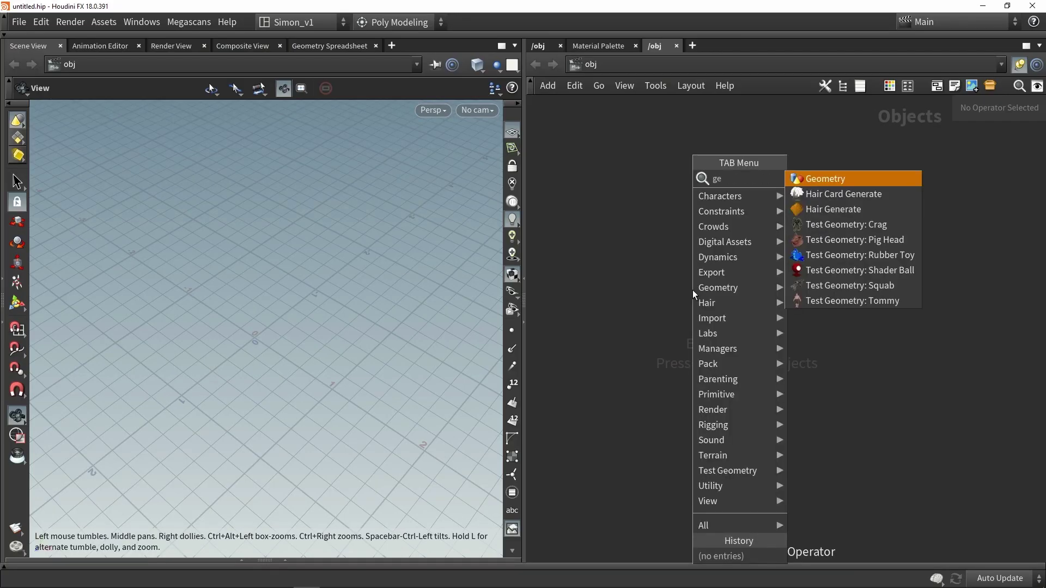
key(Return)
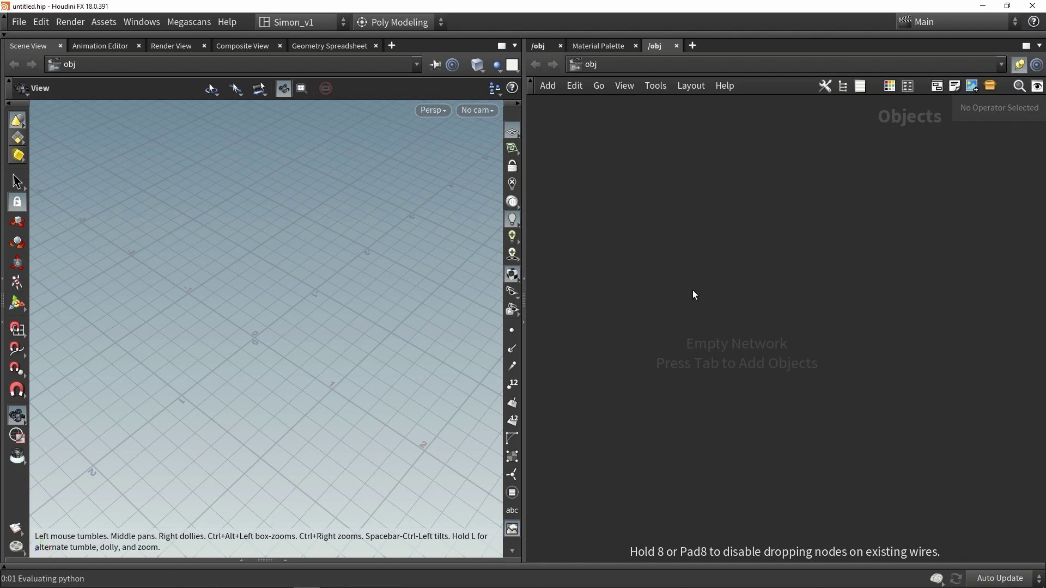
click(692, 292)
double_click(693, 292)
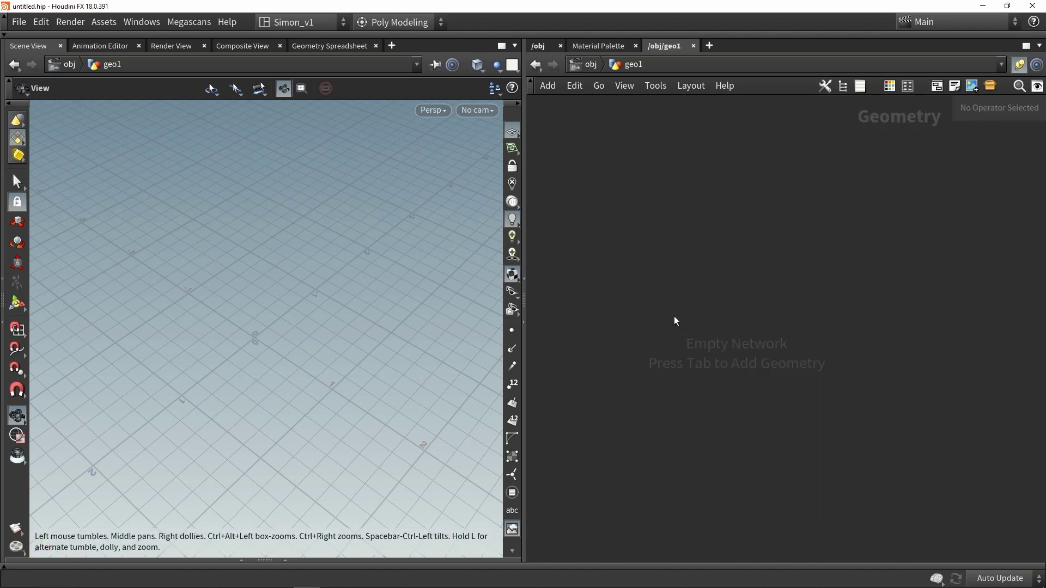
Step: Add a Curve node to the geometry network and widen the network area beside the viewport
key(Tab)
text(curve)
key(Return)
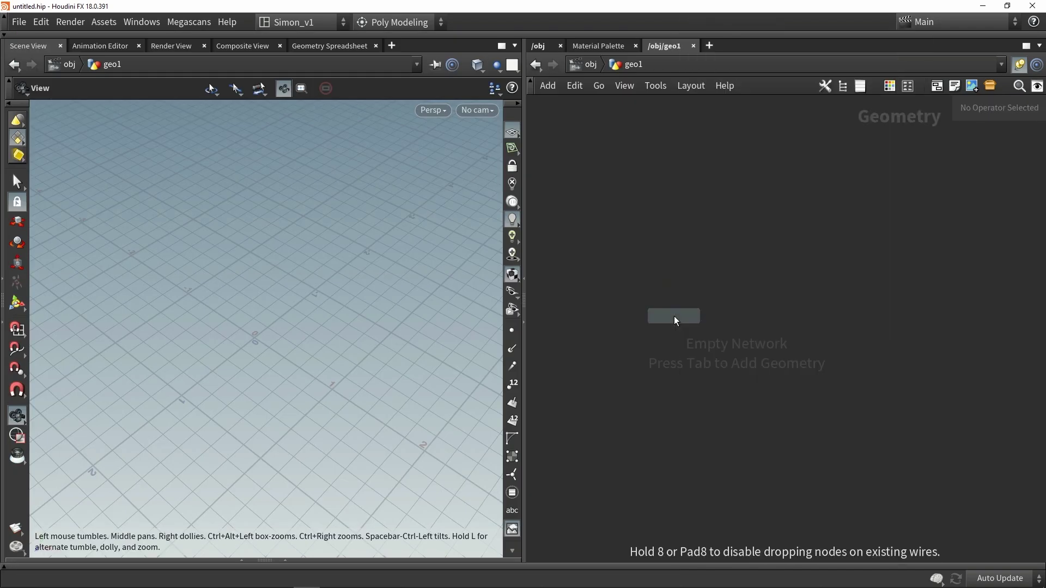
click(674, 316)
drag(524, 259, 472, 259)
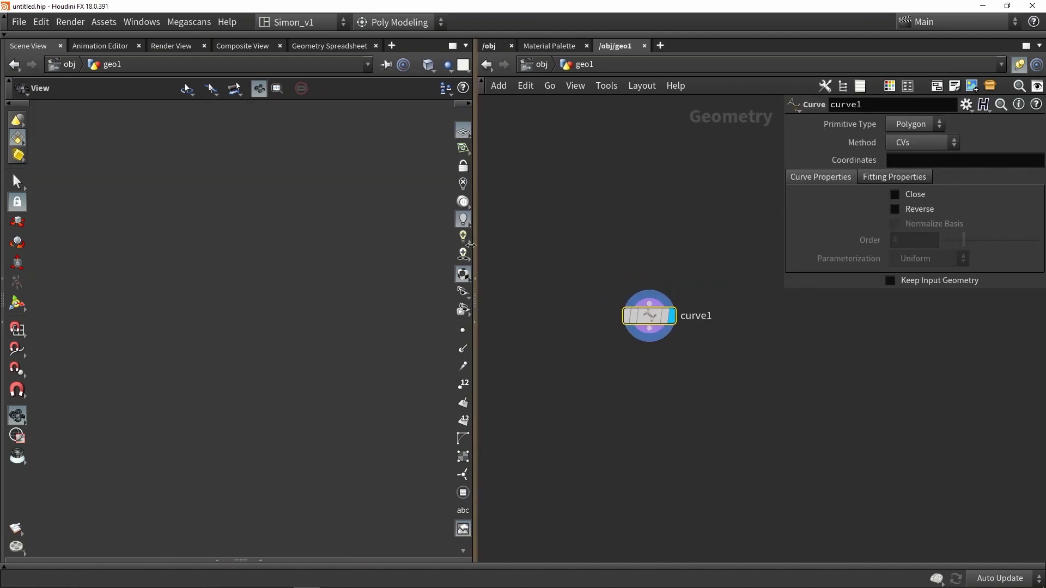
drag(649, 317, 617, 321)
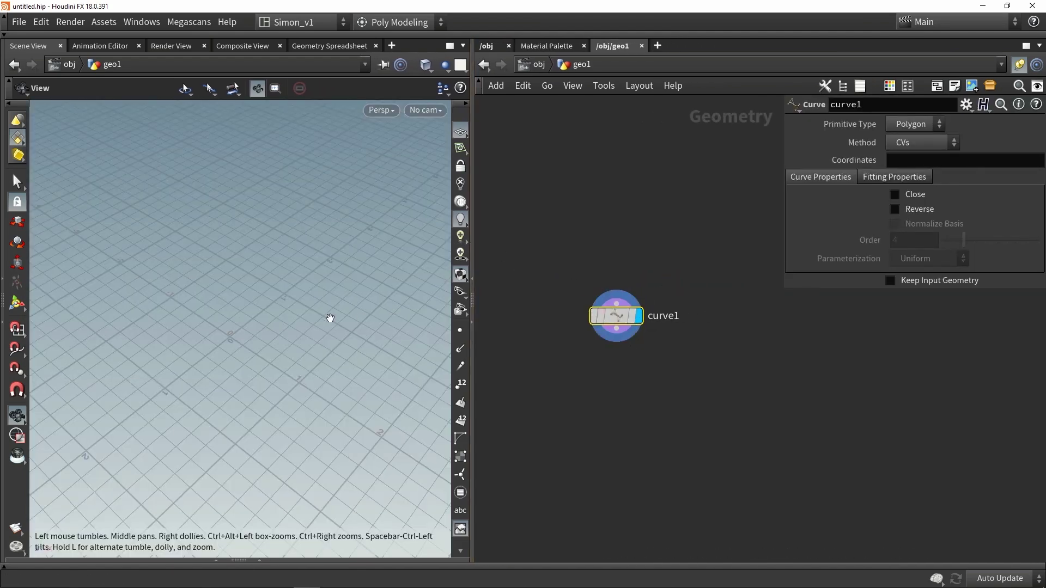
Step: Draw a bent three-point polygon curve on the ground plane using grid snapping, and turn the snapping off
scroll(260, 320, down, 10)
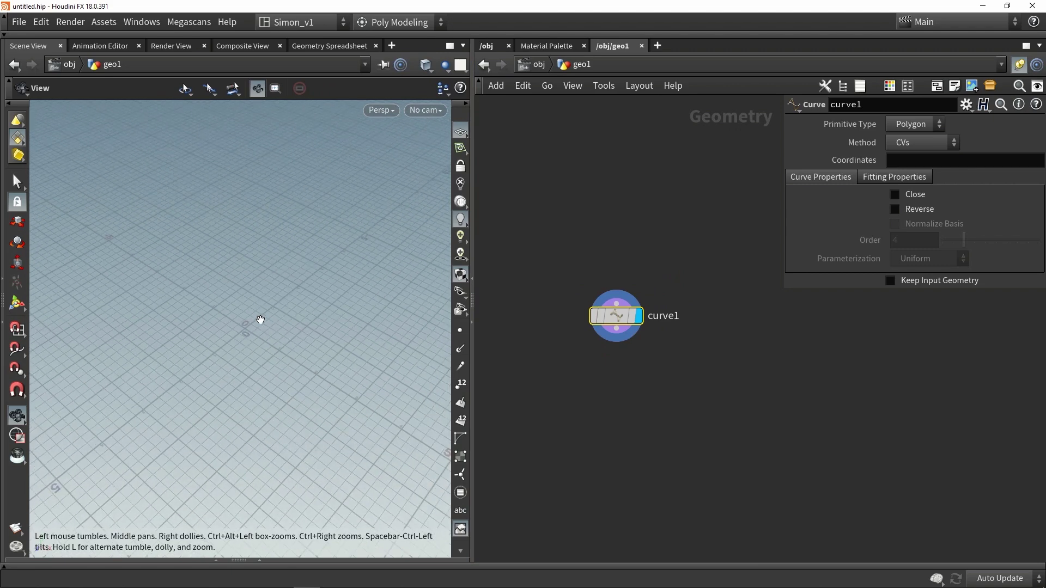
scroll(261, 320, down, 5)
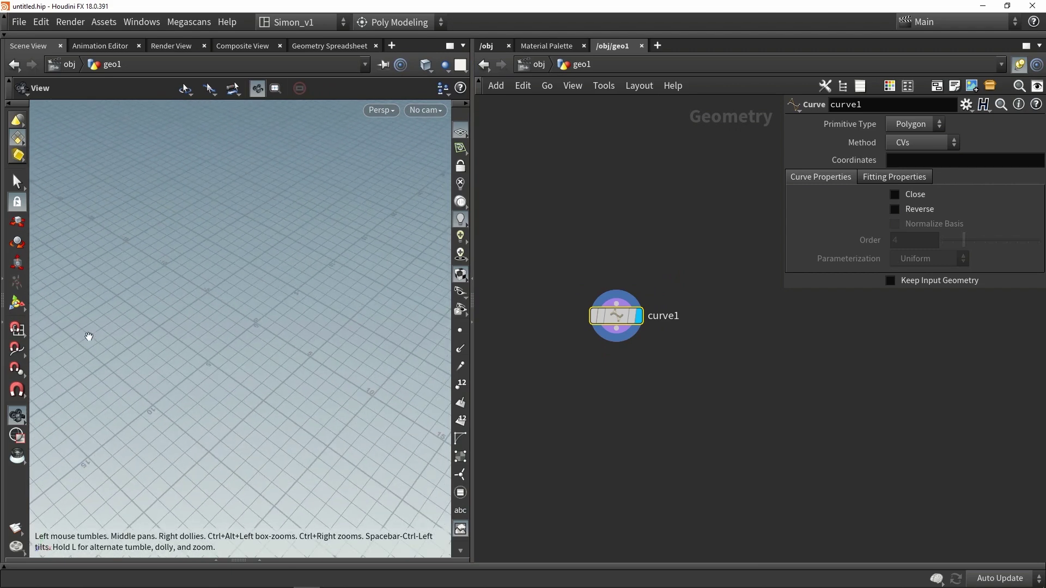
click(17, 303)
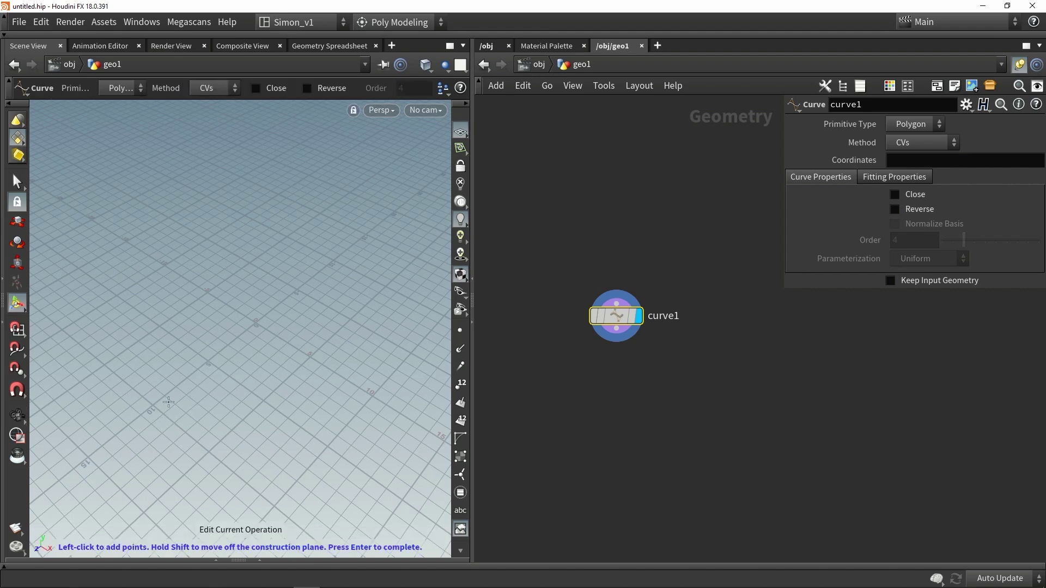
click(18, 330)
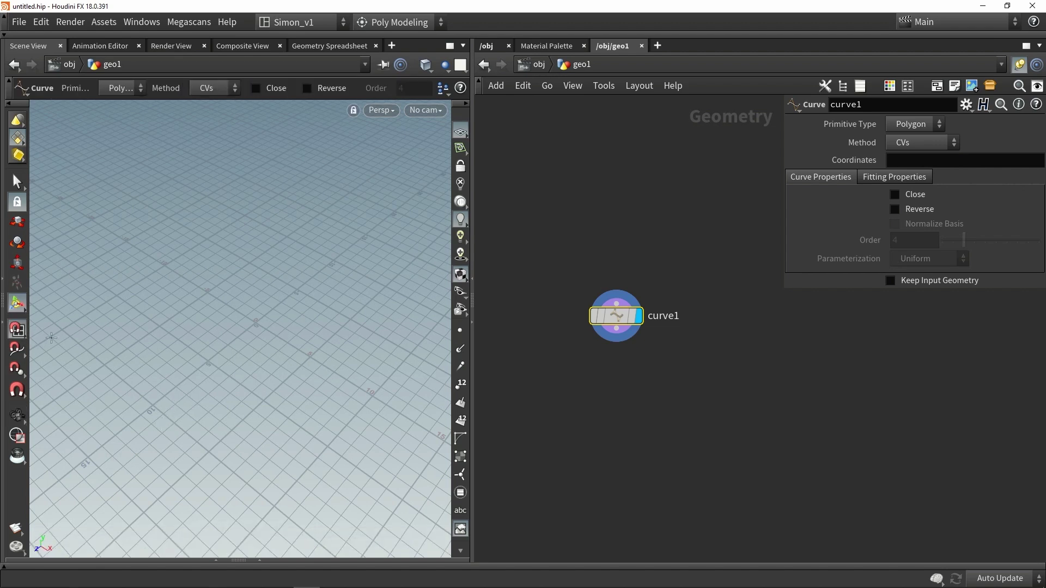
click(164, 413)
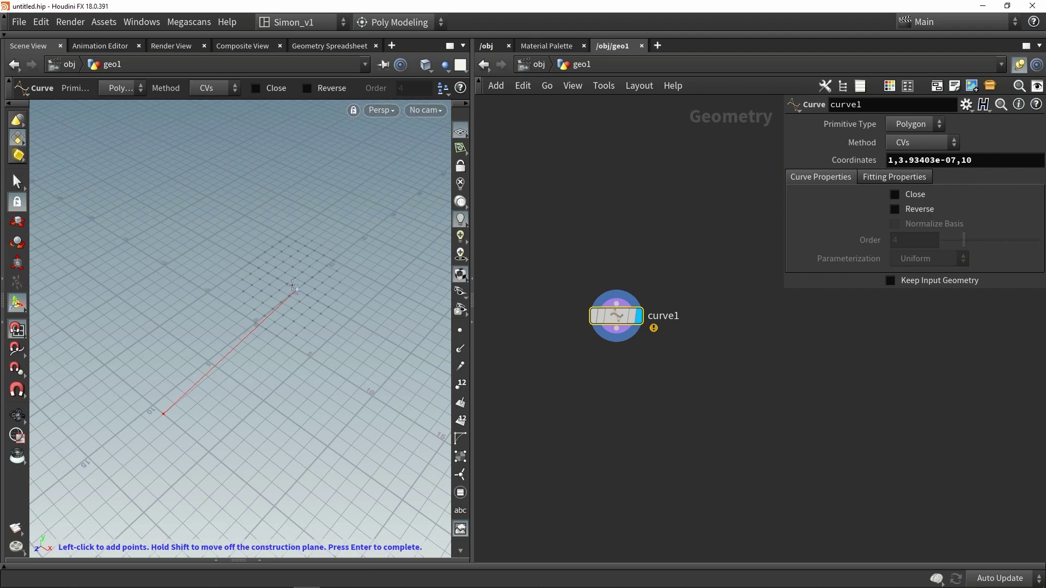
click(287, 283)
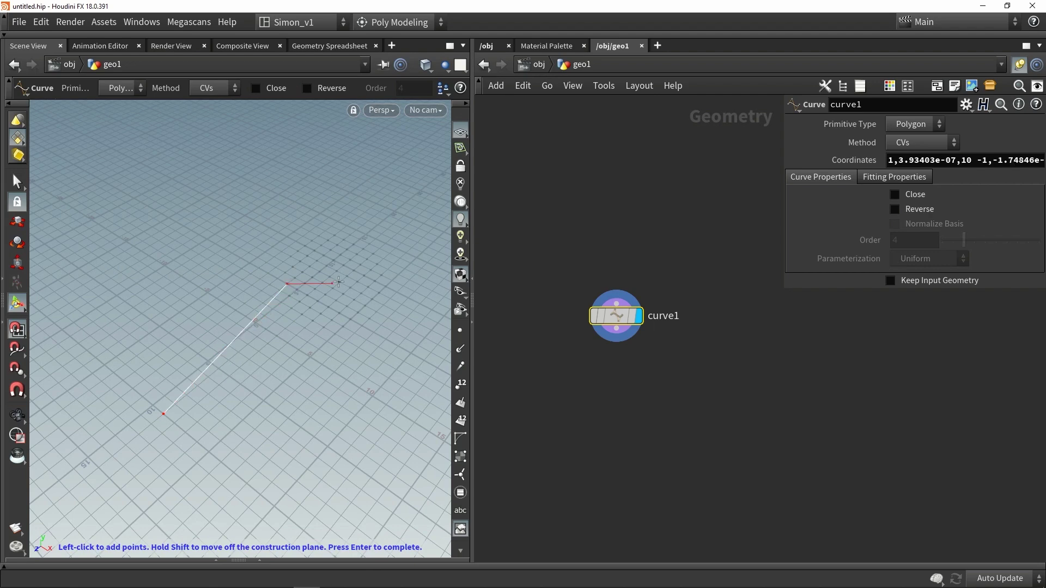
click(383, 258)
key(Return)
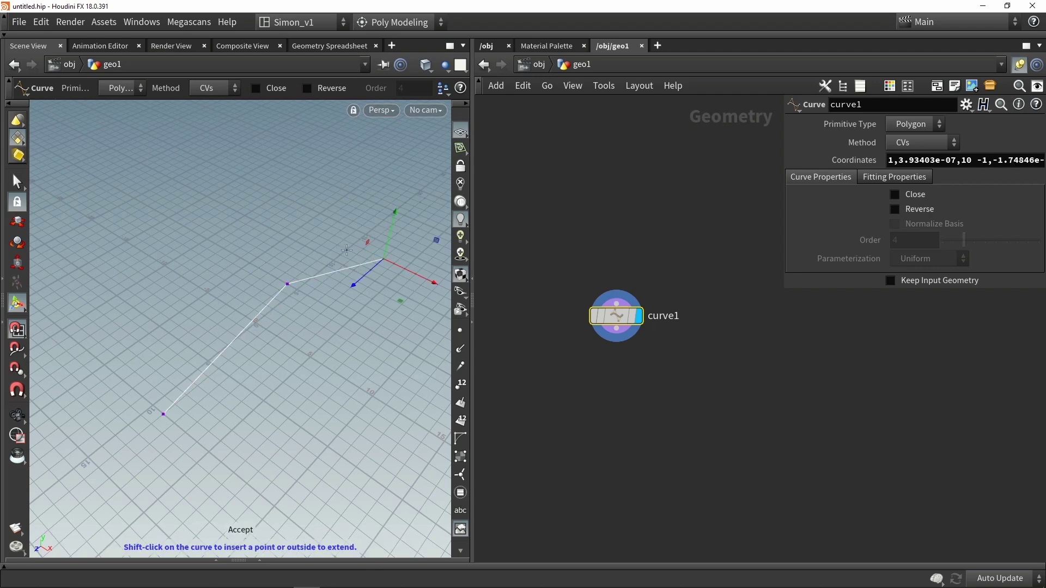
mouse_move(312, 251)
alt+mouse_down()
mouse_move(207, 252)
mouse_move(306, 249)
alt+mouse_up()
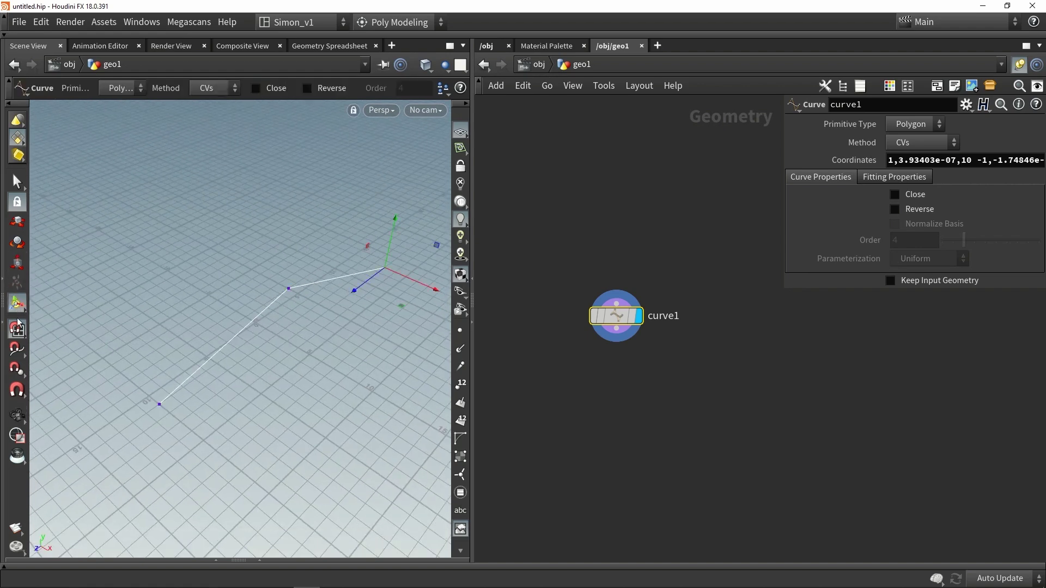
click(17, 328)
Step: Add a Resample node below the curve, wire the curve into it and display its result
middle_drag(621, 388, 613, 349)
key(Tab)
text(res)
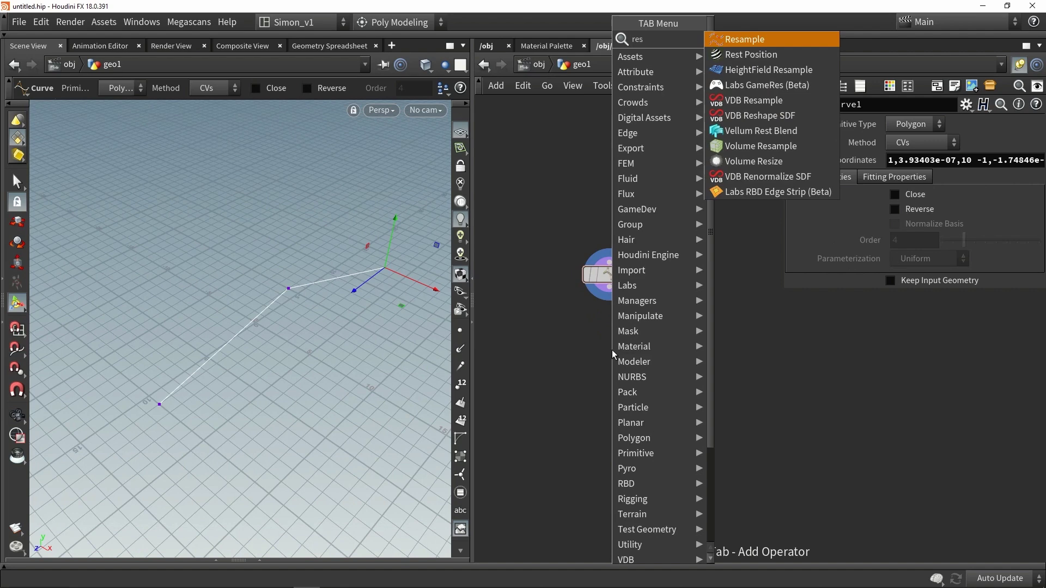
key(Return)
click(613, 338)
scroll(607, 309, up, 3)
drag(606, 272, 606, 339)
click(646, 360)
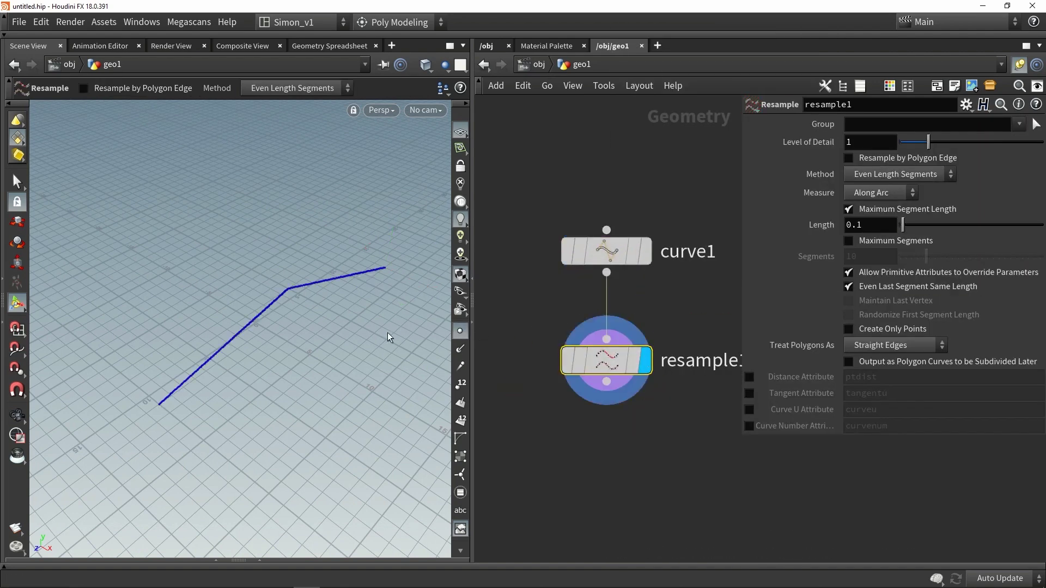
Step: Set the maximum segment length of the Resample node to 2
alt+drag(387, 336, 365, 337)
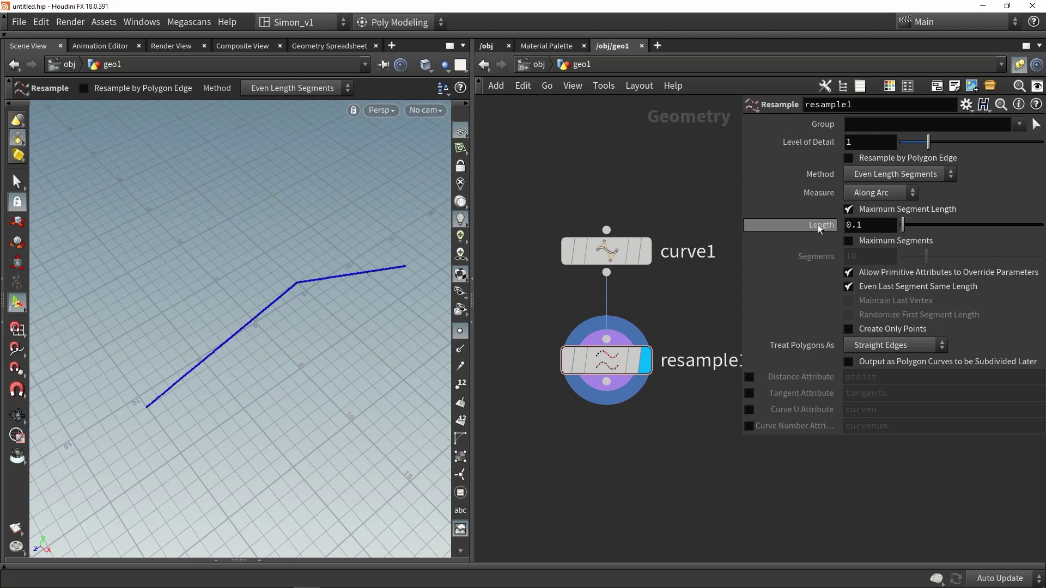
drag(818, 225, 763, 224)
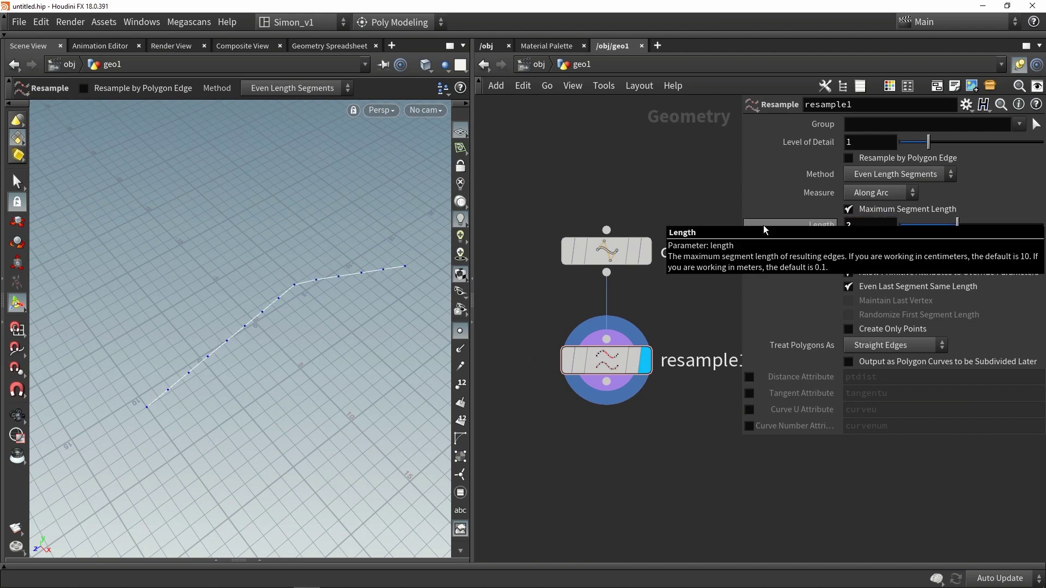
drag(988, 224, 1004, 230)
key(ctrl+z)
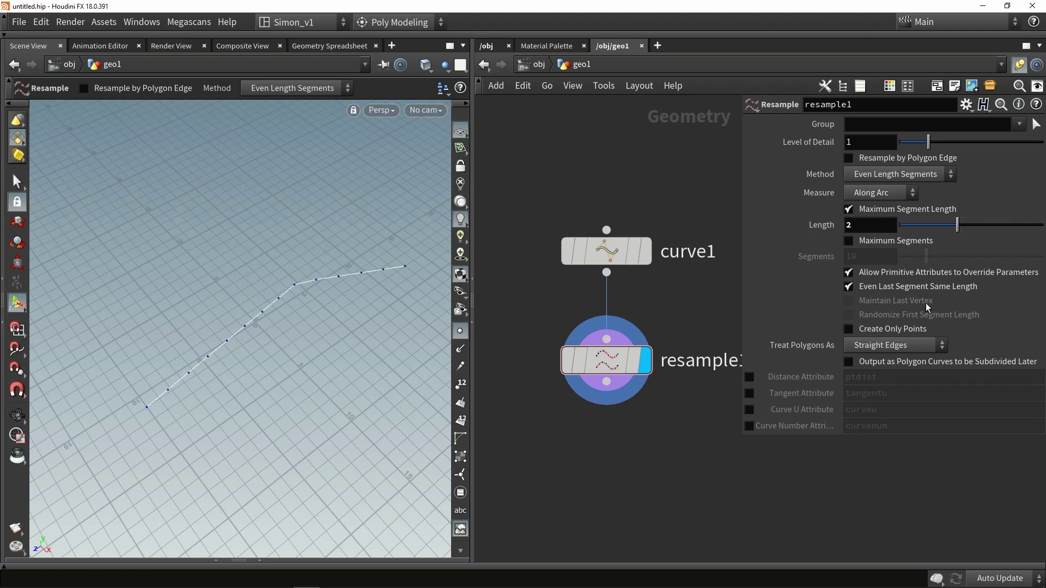
Step: Treat the resampled polygons as Subdivision Curves and compare the result with the original curve as a template
click(880, 344)
click(878, 378)
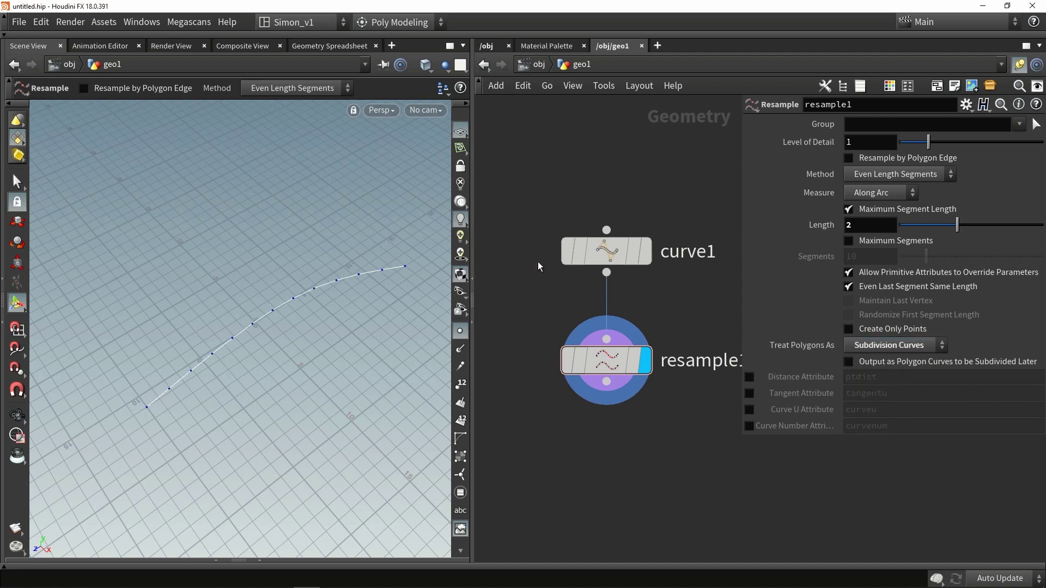
click(653, 297)
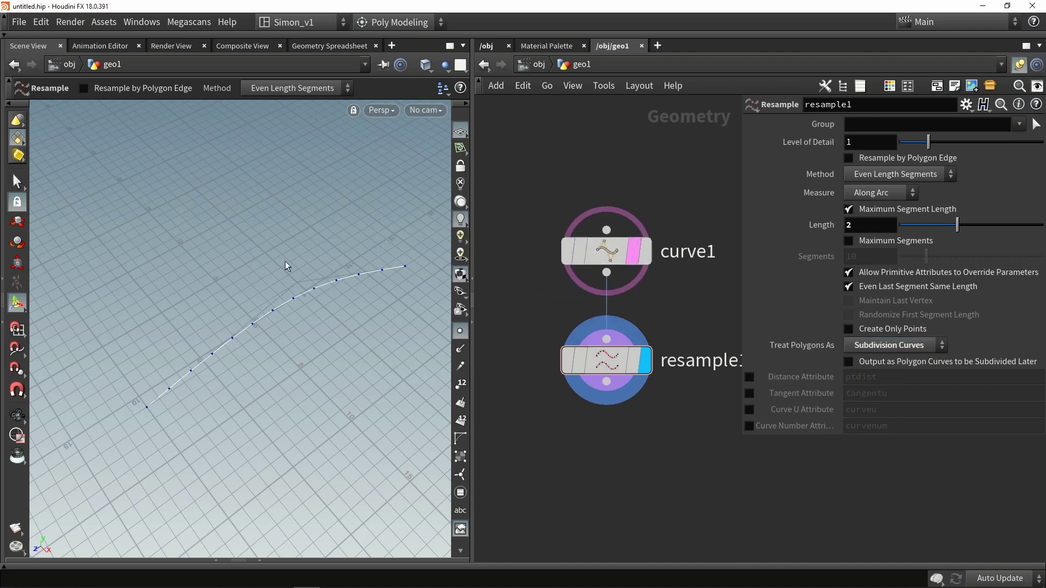
click(633, 256)
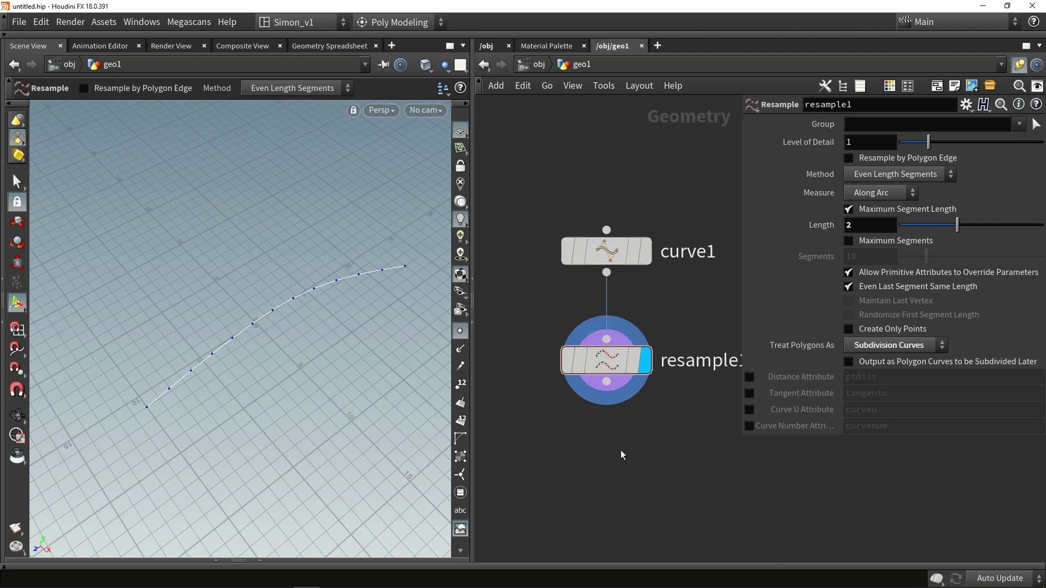
Step: Add a second Resample node after the first, wire it to the first one's output and display it
key(Tab)
text(re)
key(Return)
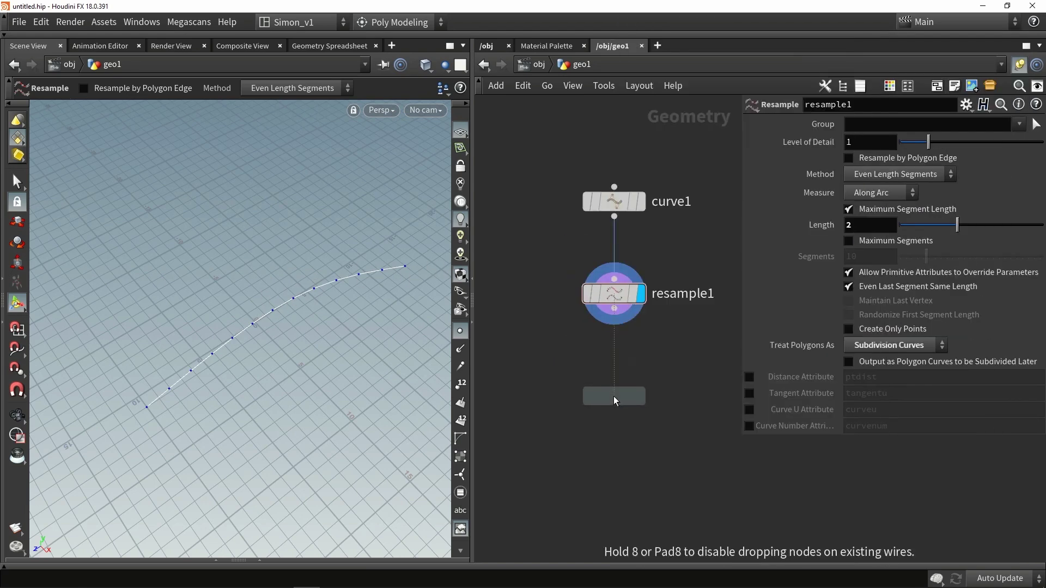
click(614, 397)
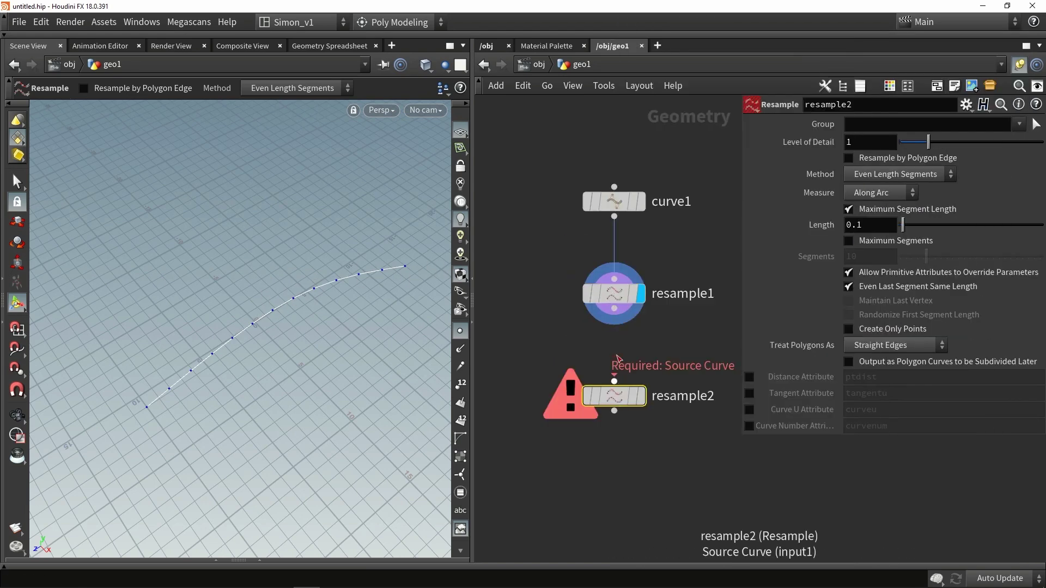
click(643, 396)
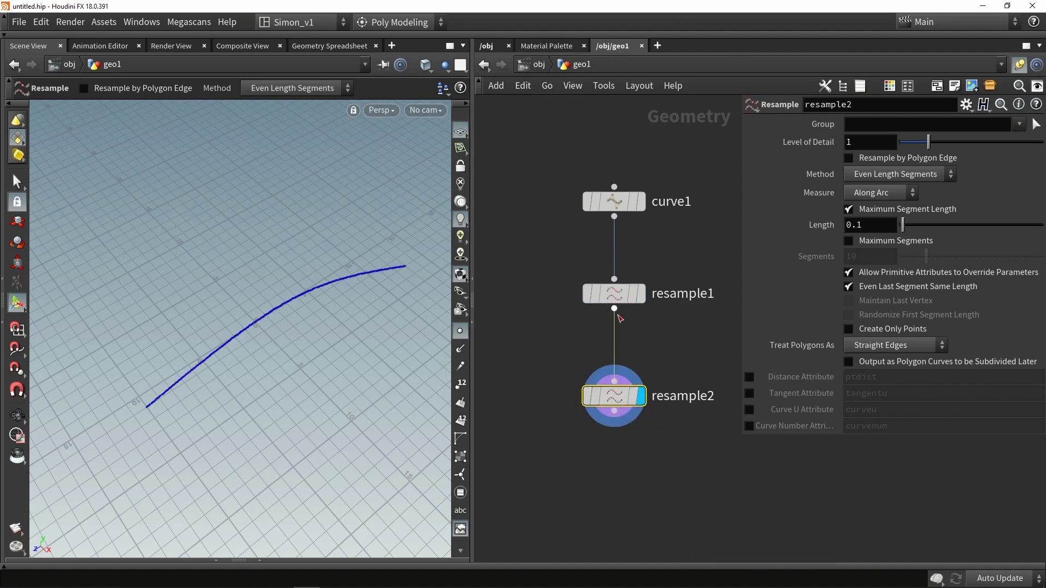
Step: Link the second Resample node's length to half the first one's with the relative reference ch("../resample1/length")/2
click(618, 294)
click(829, 230)
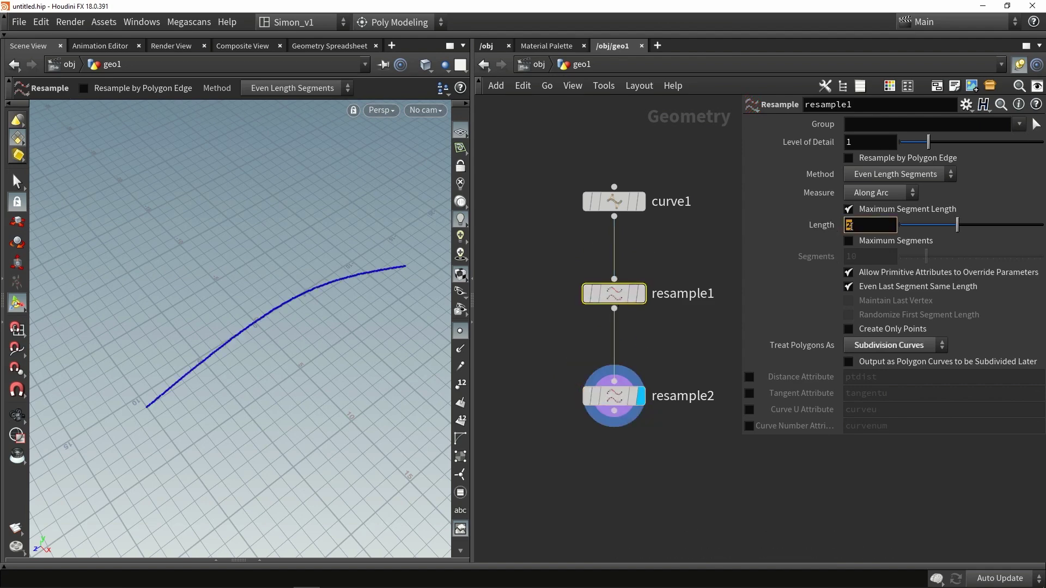
right_click(831, 228)
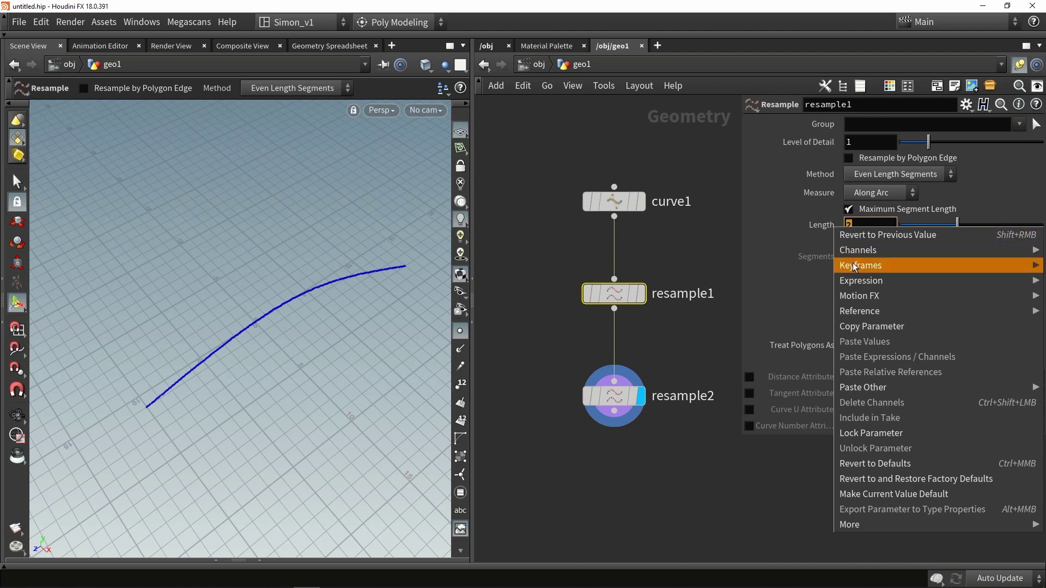
click(855, 329)
click(615, 397)
drag(880, 225, 802, 235)
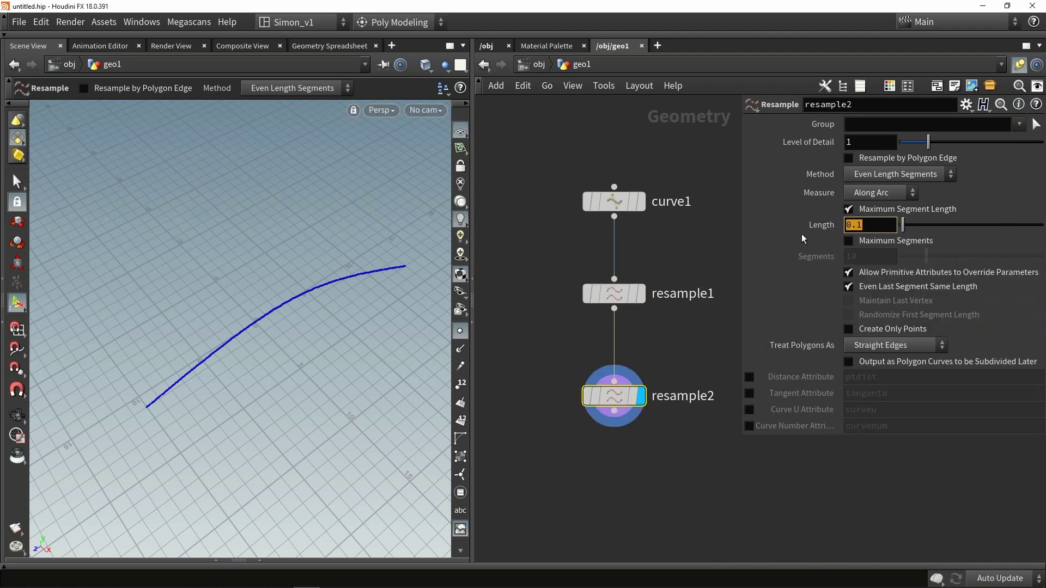
right_click(853, 229)
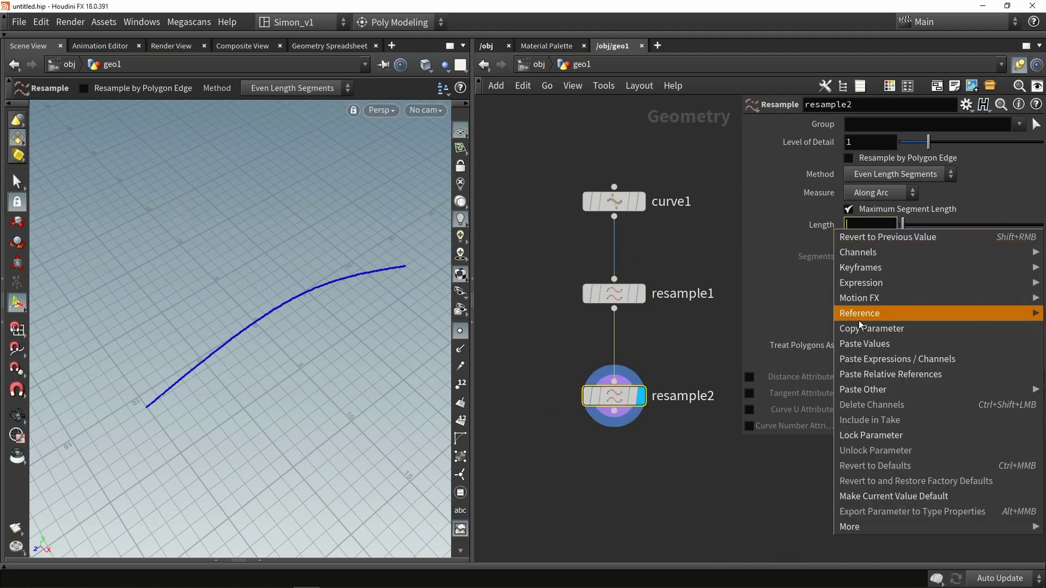
click(859, 375)
text(/2)
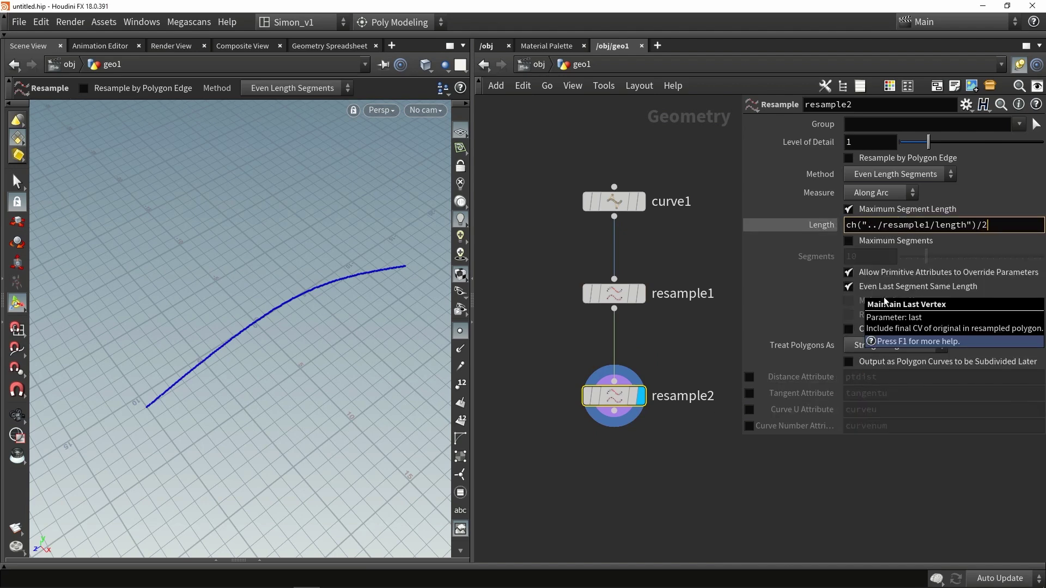
click(593, 485)
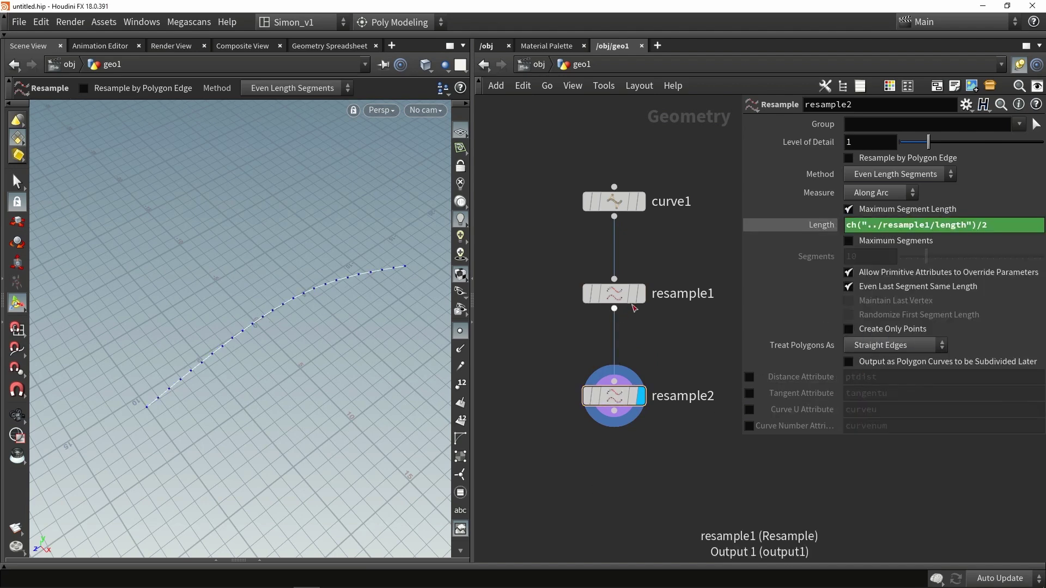
Step: Compare the point spacing of the first Resample node with that of the second by switching the displayed node
mouse_move(646, 298)
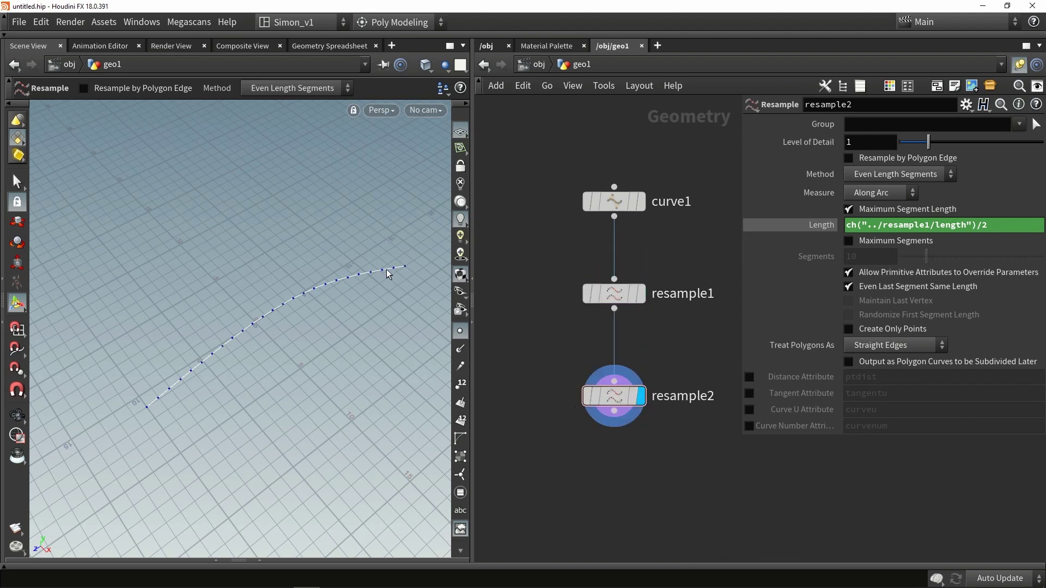
click(641, 294)
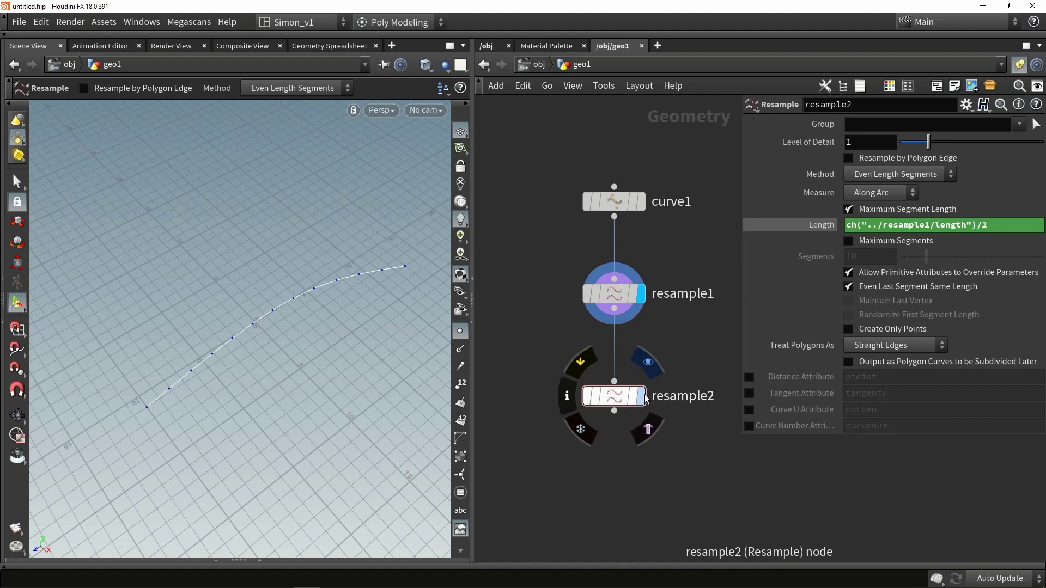
click(642, 396)
Step: Reshape the guide curve by moving its middle and end points into a shorter, gentle bend
middle_drag(624, 223, 620, 184)
click(617, 163)
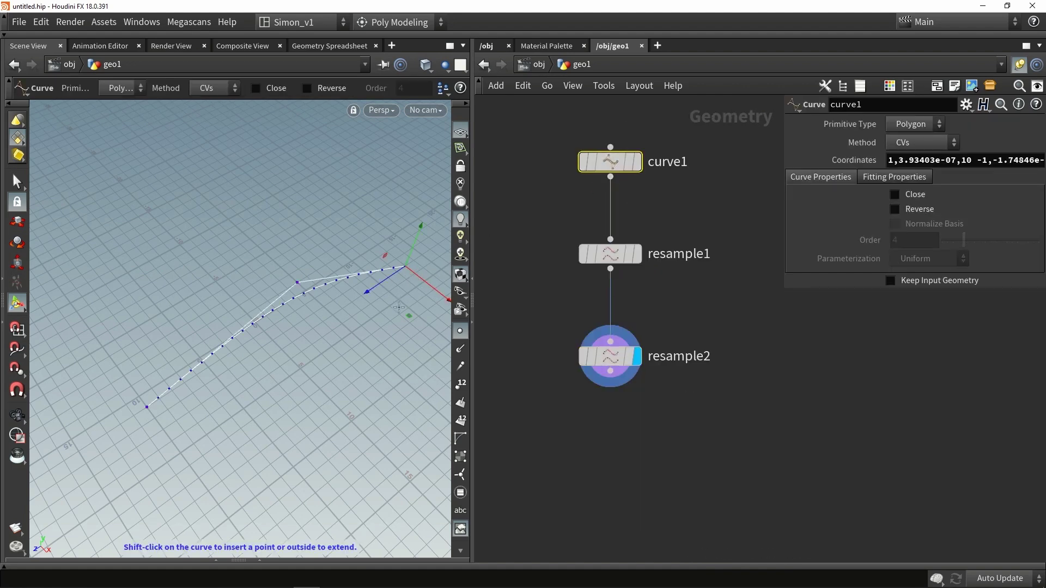
drag(409, 317, 225, 375)
click(296, 282)
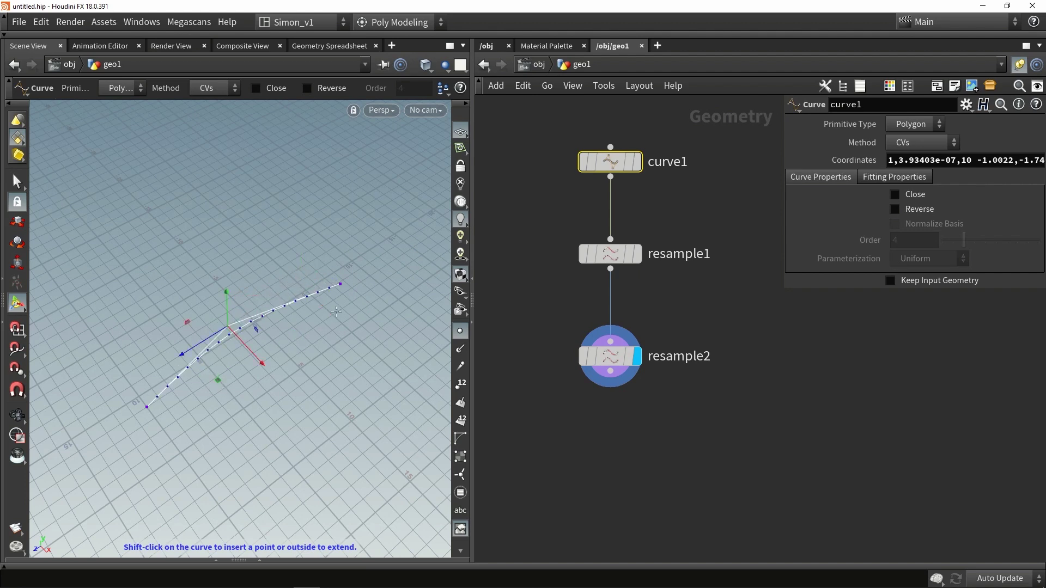
drag(343, 288, 260, 325)
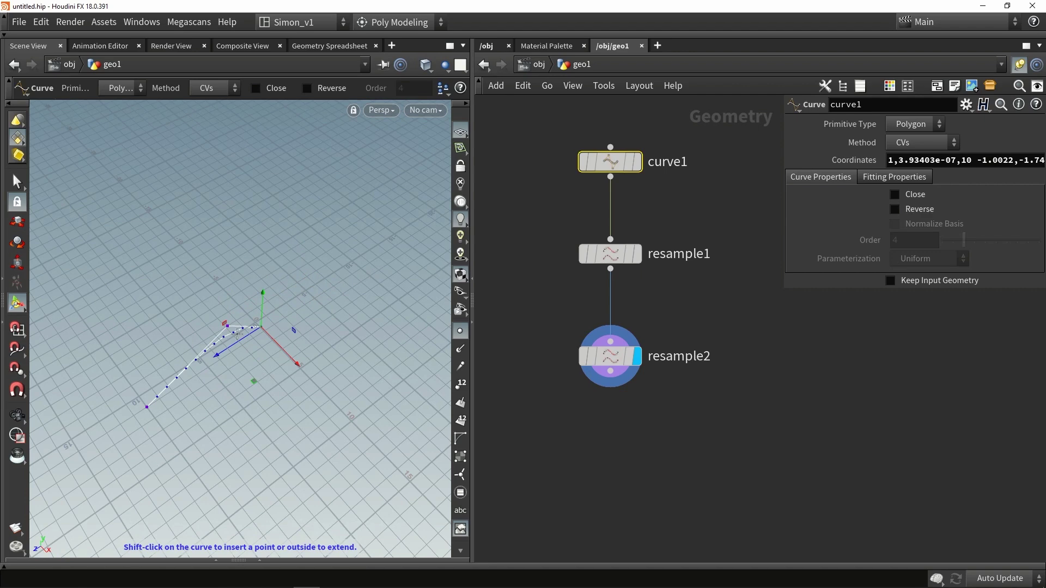
alt+drag(252, 383, 321, 340)
drag(334, 274, 347, 361)
click(272, 304)
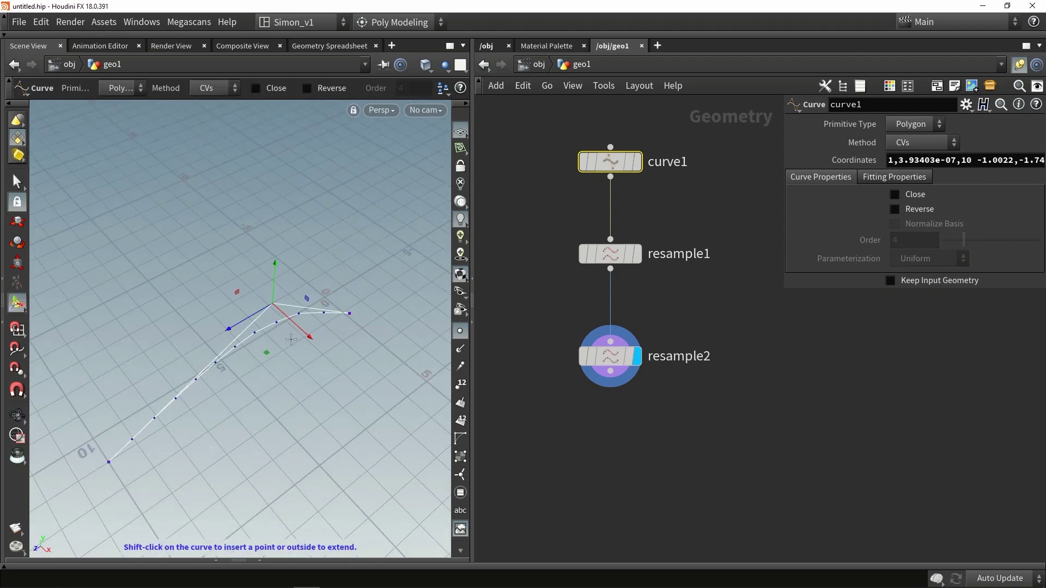
drag(267, 356, 241, 380)
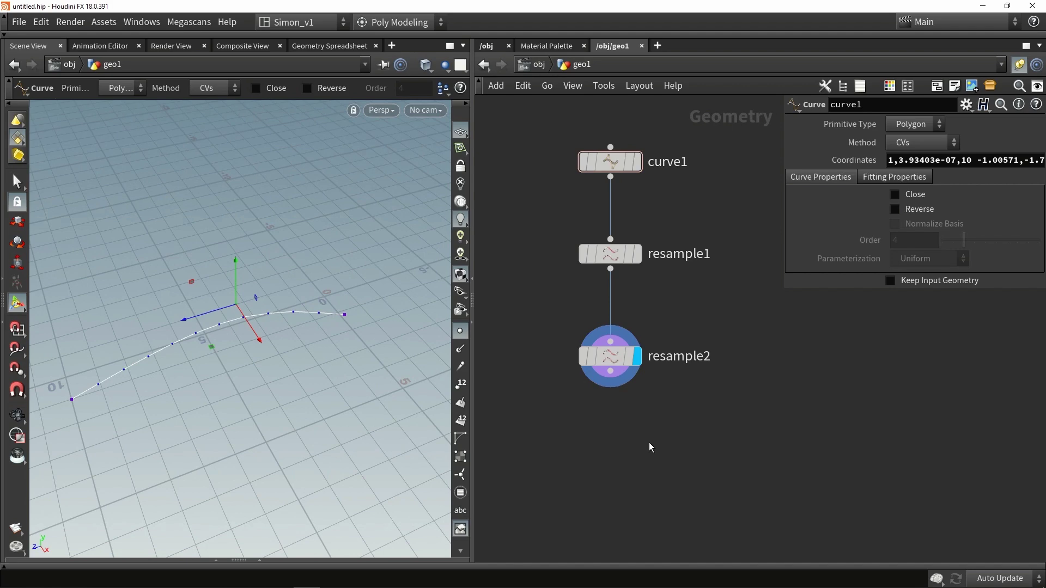
Step: Add a Group by Range node below the second Resample node, wire it to that node's output and display it
key(Tab)
text(ra)
key(Return)
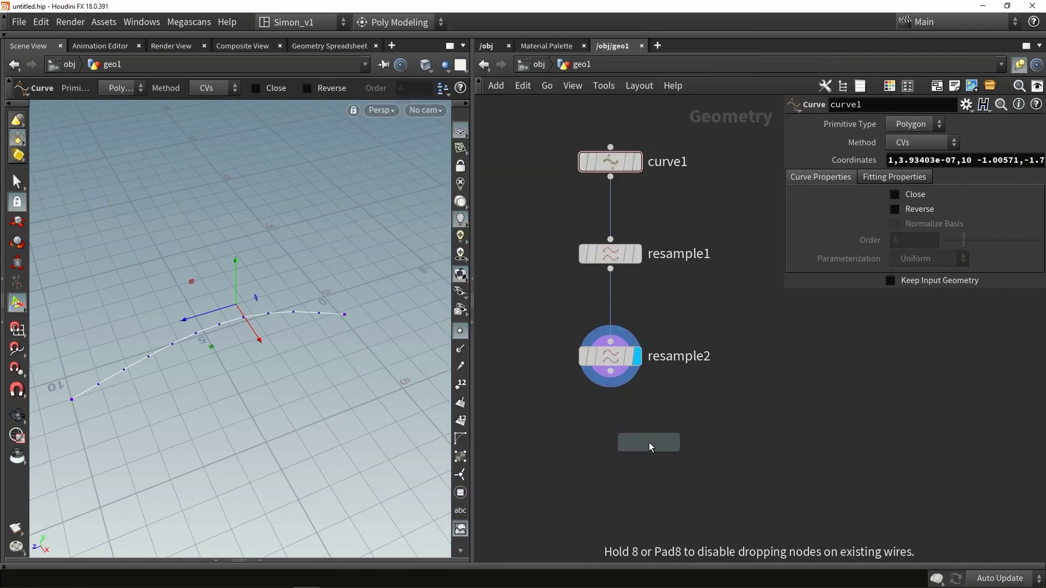
click(610, 443)
drag(610, 371, 610, 427)
click(637, 443)
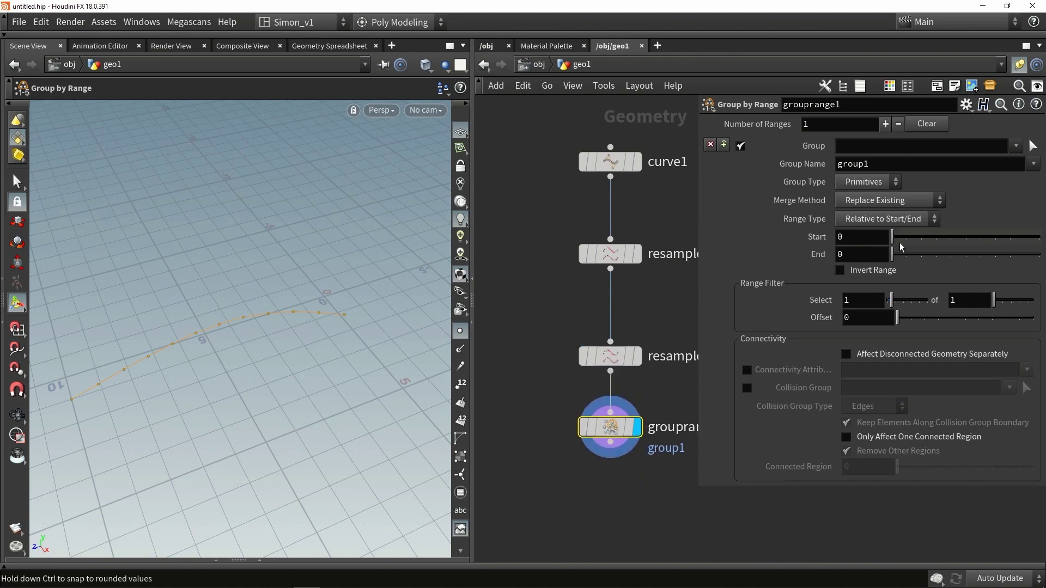
Step: Group points with Start 1 and End 1, leave the range uninverted, and name the group end_start_points
click(877, 185)
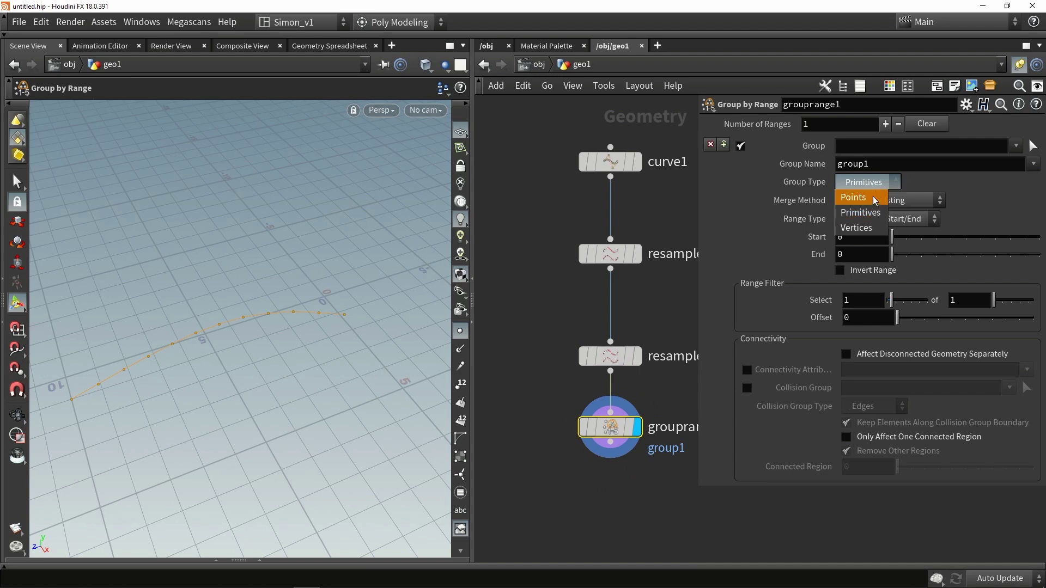
click(872, 198)
drag(891, 235, 906, 239)
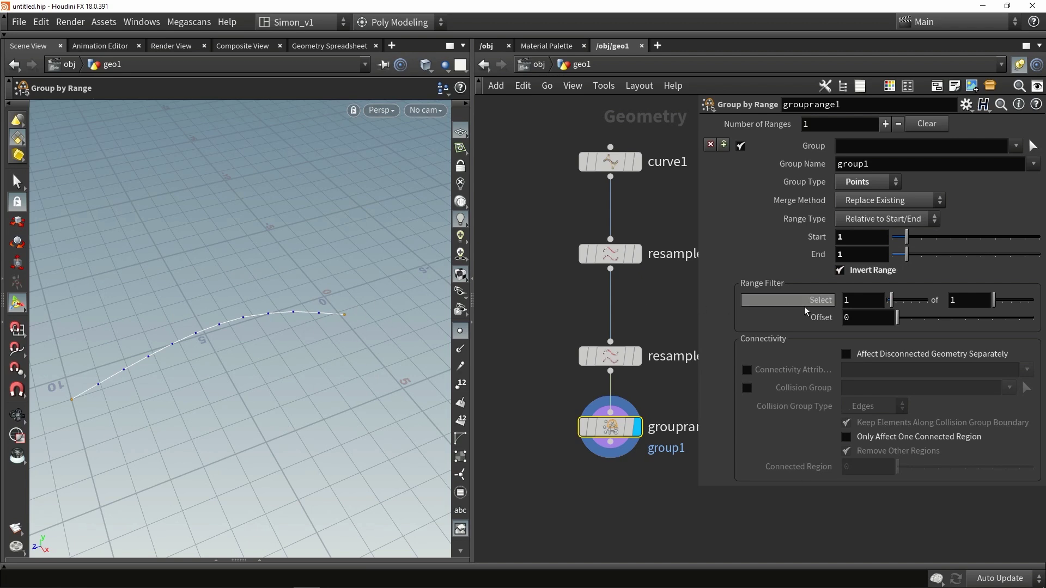
click(860, 272)
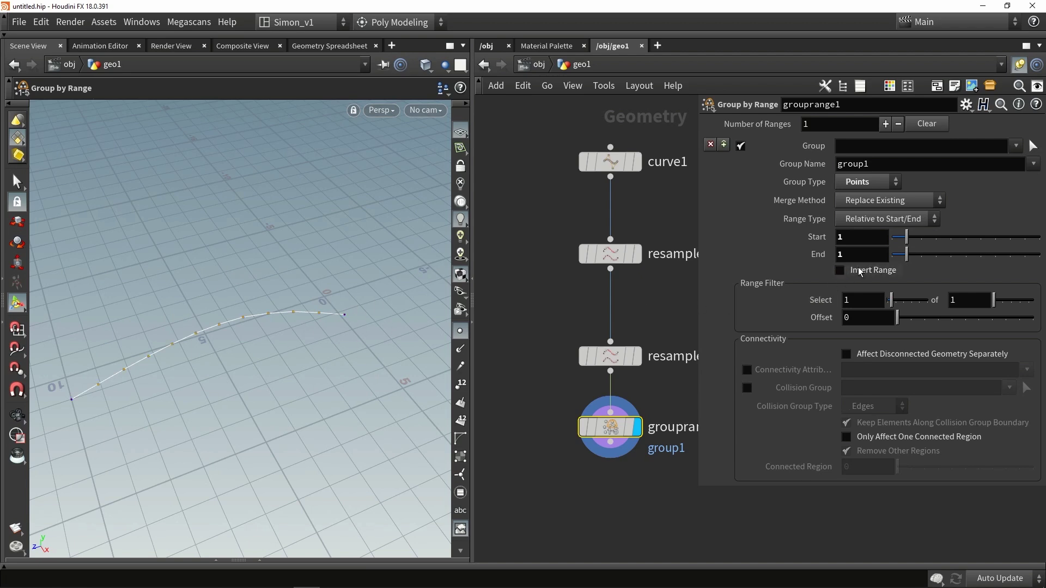
double_click(853, 164)
text(end)
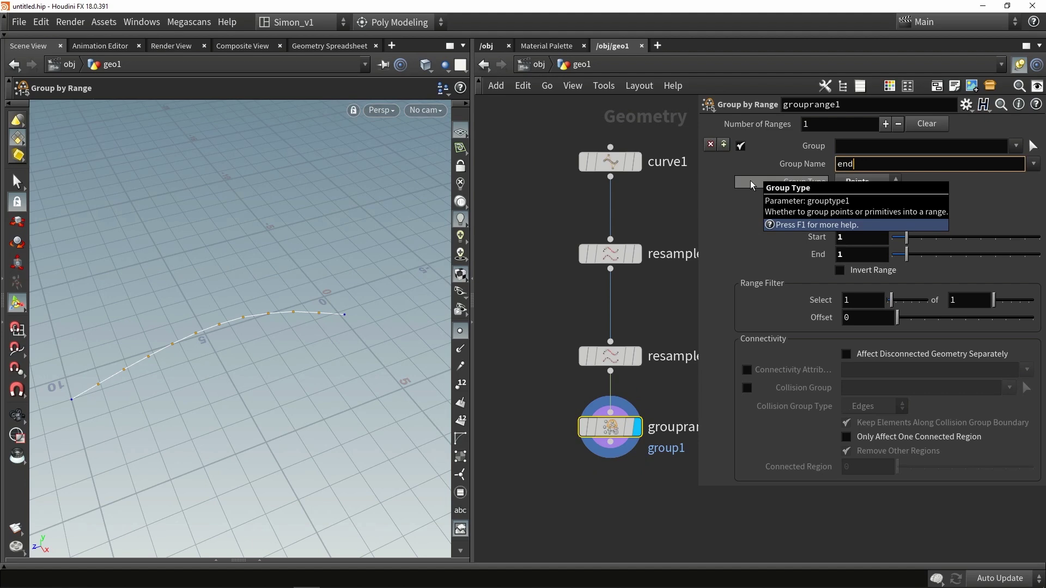
text(-start_points)
key(Return)
Step: Add an Orientation Along Curve node after the Group by Range node, wire it in and display it
key(Tab)
text(o)
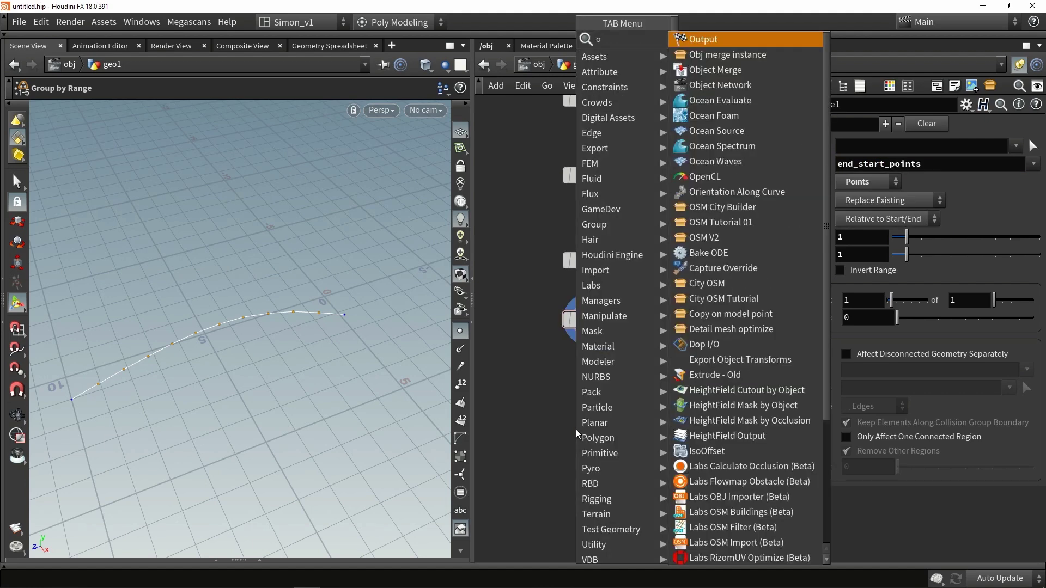
text(r)
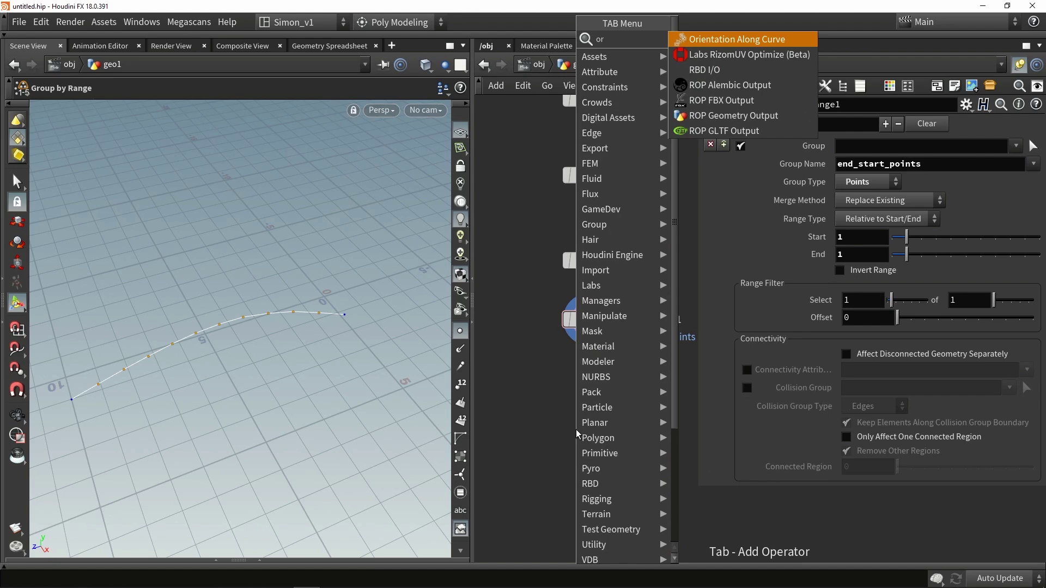
key(Return)
click(576, 430)
drag(589, 333, 597, 397)
click(609, 394)
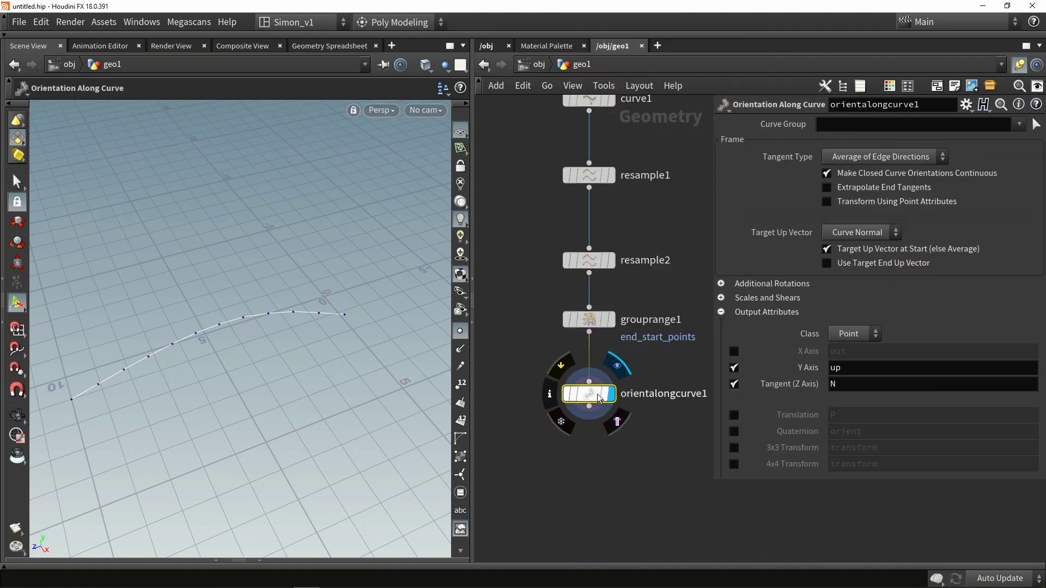
Step: Show the point normals in the viewport and examine their direction near the end of the curve
key(h)
click(616, 405)
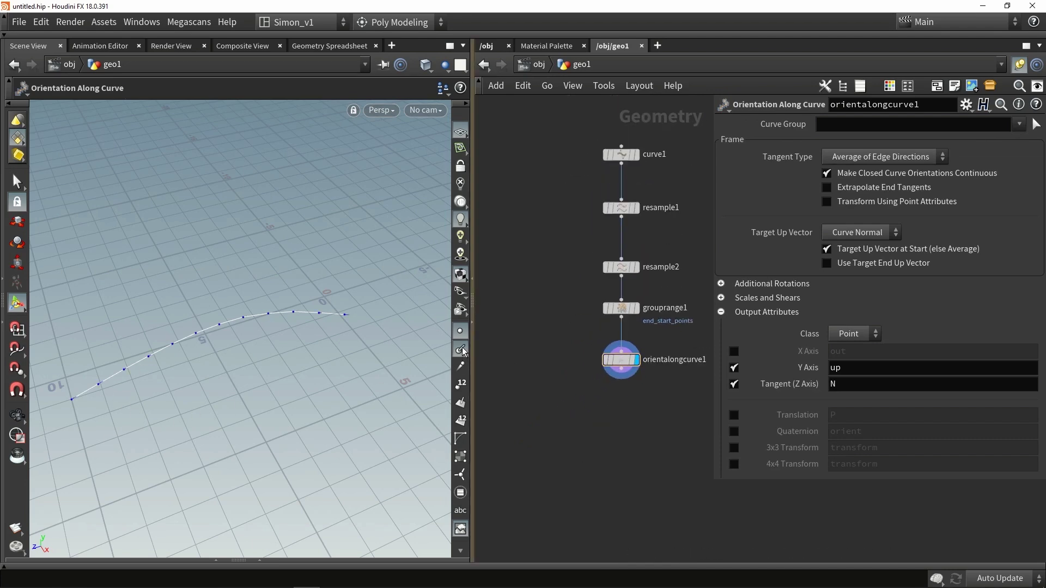
alt+drag(359, 327, 322, 317)
scroll(322, 313, up, 5)
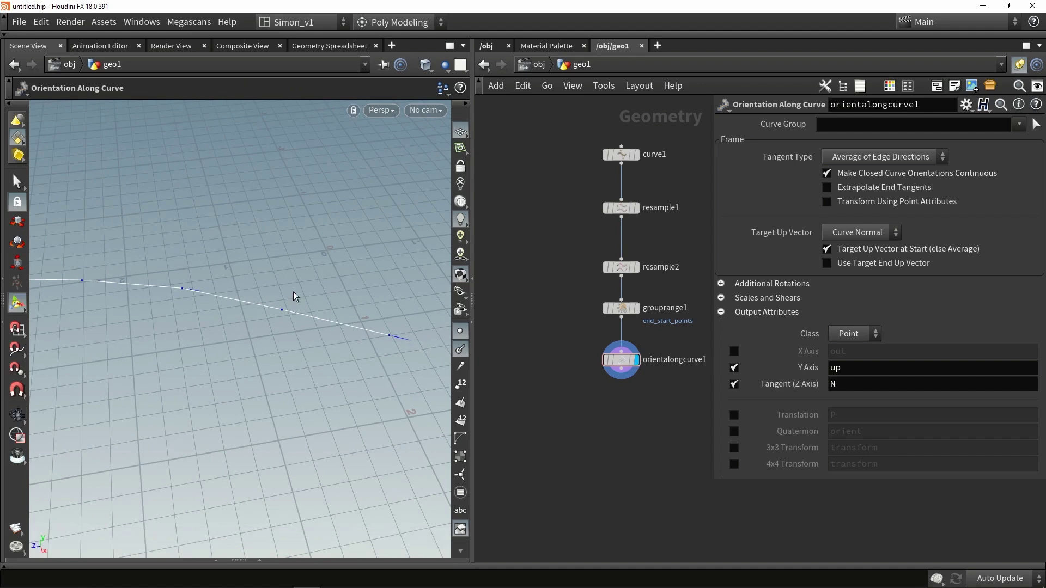
key(Escape)
drag(251, 386, 573, 345)
Step: Add a Copy to Points node below the Orientation Along Curve node
key(Tab)
text(copy)
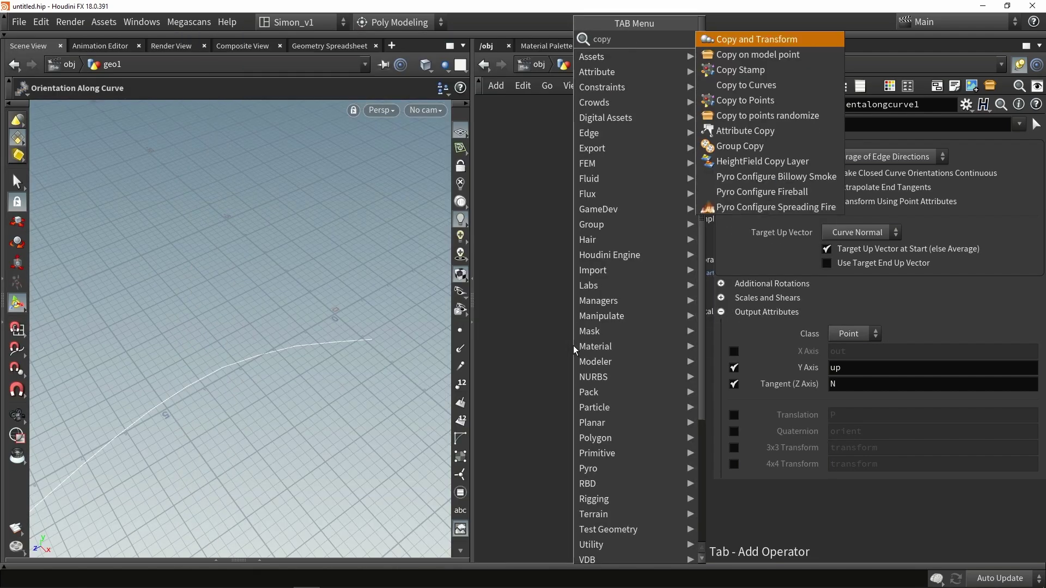
click(745, 100)
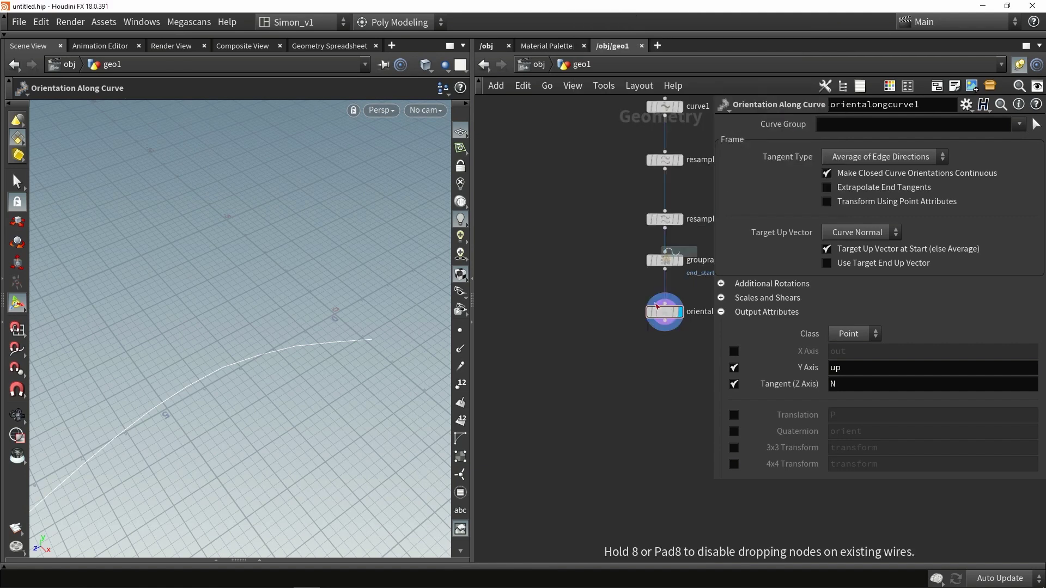
click(600, 299)
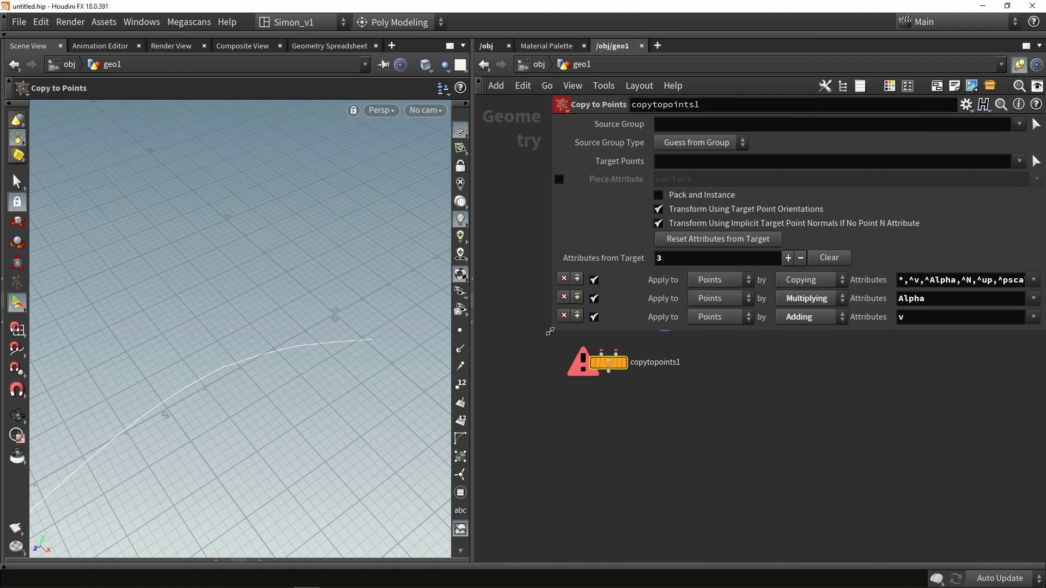
drag(548, 331, 803, 351)
Step: Wire a Box node into the first input of Copy to Points and the oriented curve into the second, and display the copies
drag(578, 313, 600, 352)
click(582, 312)
drag(664, 321, 616, 354)
click(624, 362)
click(609, 362)
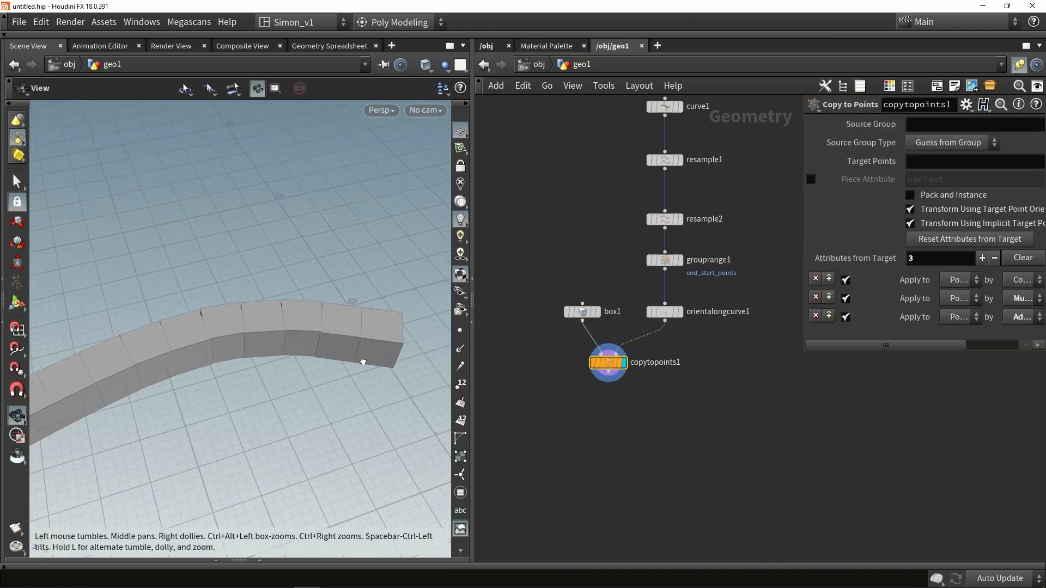
drag(363, 362, 393, 252)
key(Return)
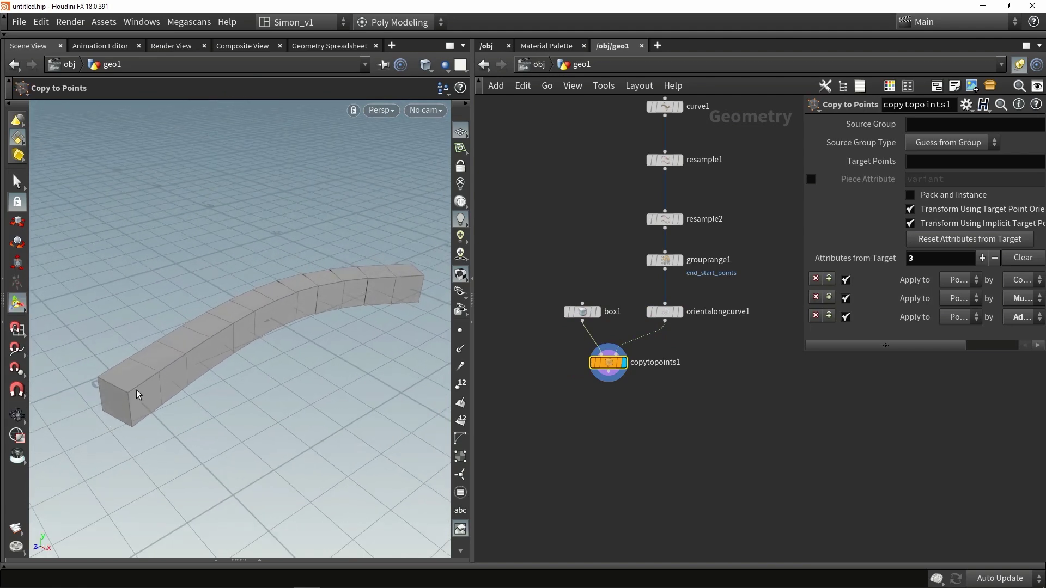
Step: Set the Orientation Along Curve node's Target Up Vector to Y Axis and enable Use Target End Up Vector
click(666, 312)
drag(803, 351, 734, 424)
click(874, 233)
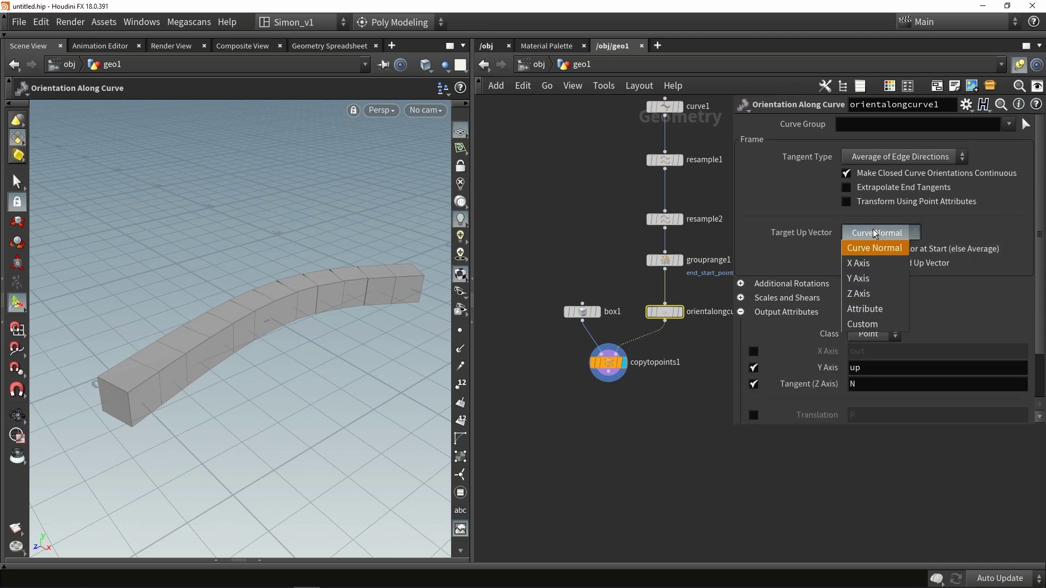
click(867, 278)
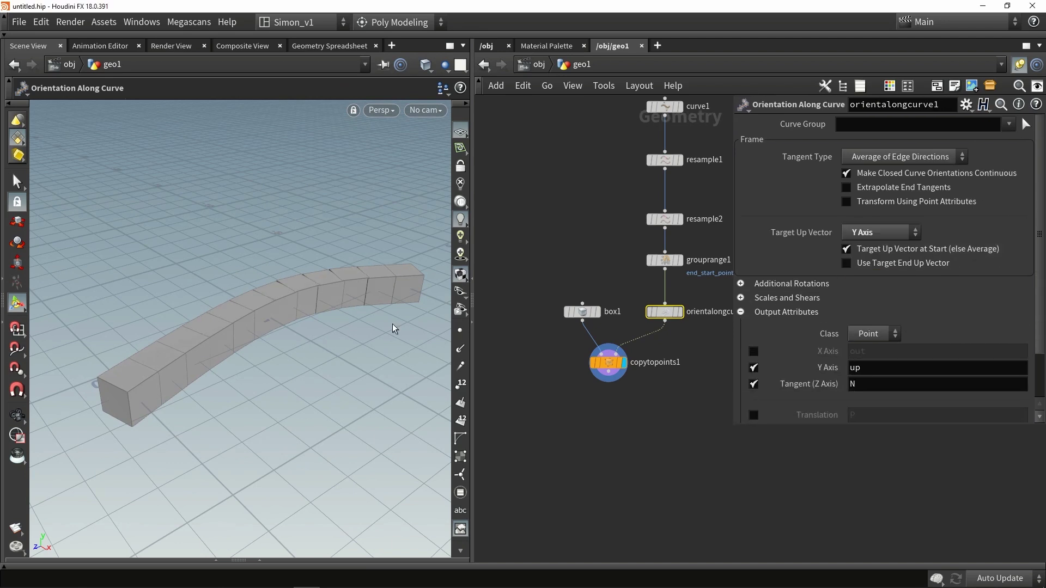
click(881, 269)
drag(336, 336, 366, 284)
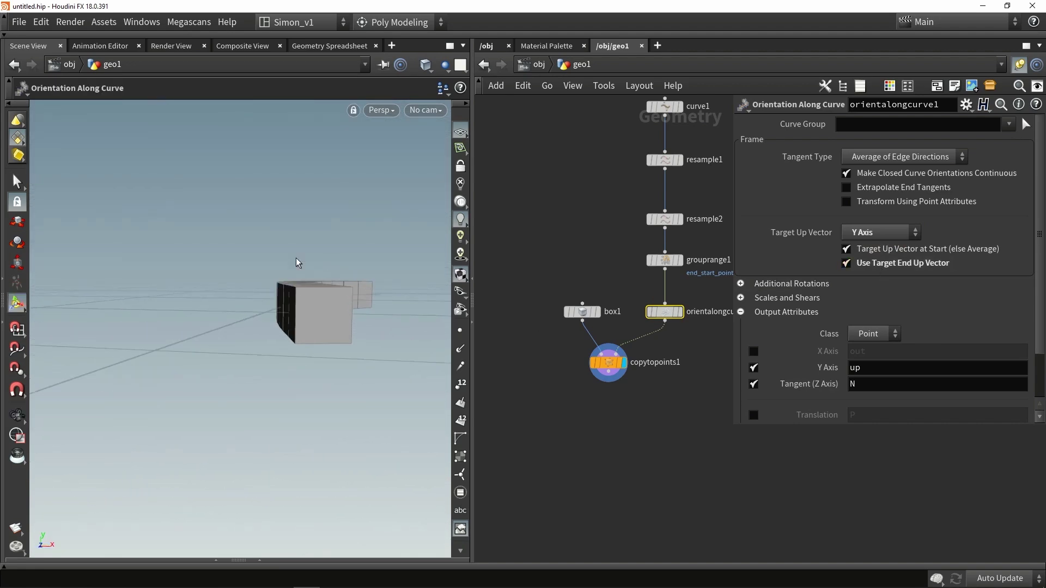
alt+drag(384, 235, 339, 128)
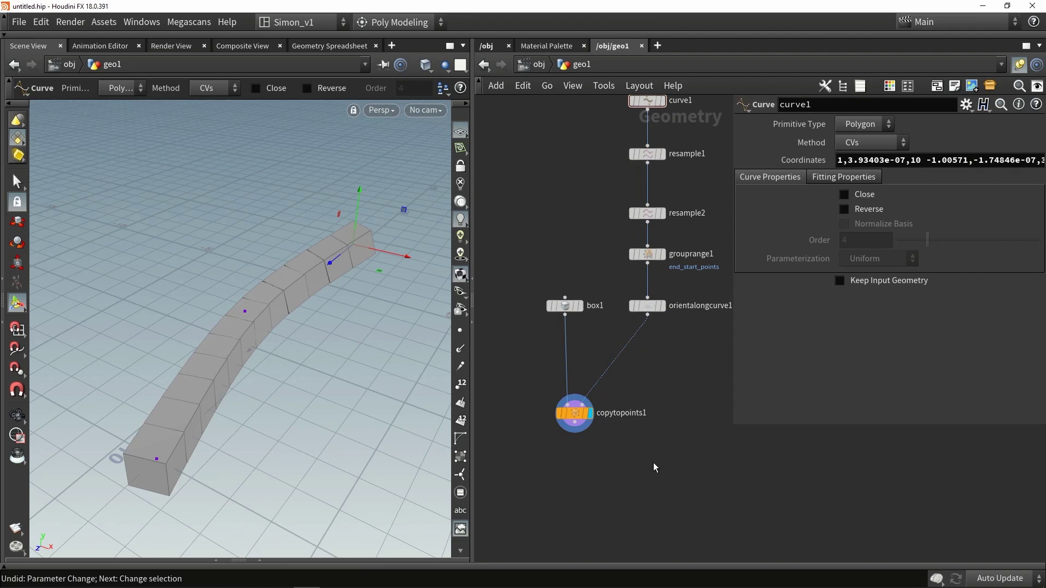
Step: Add a File node below the Copy to Points node
key(Tab)
text(file)
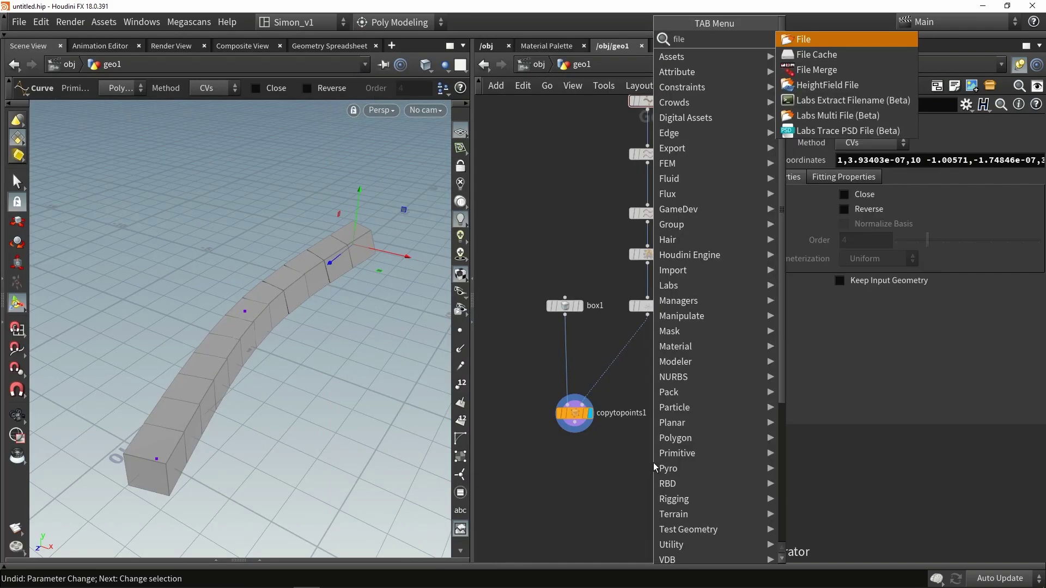
key(Return)
drag(652, 463, 632, 450)
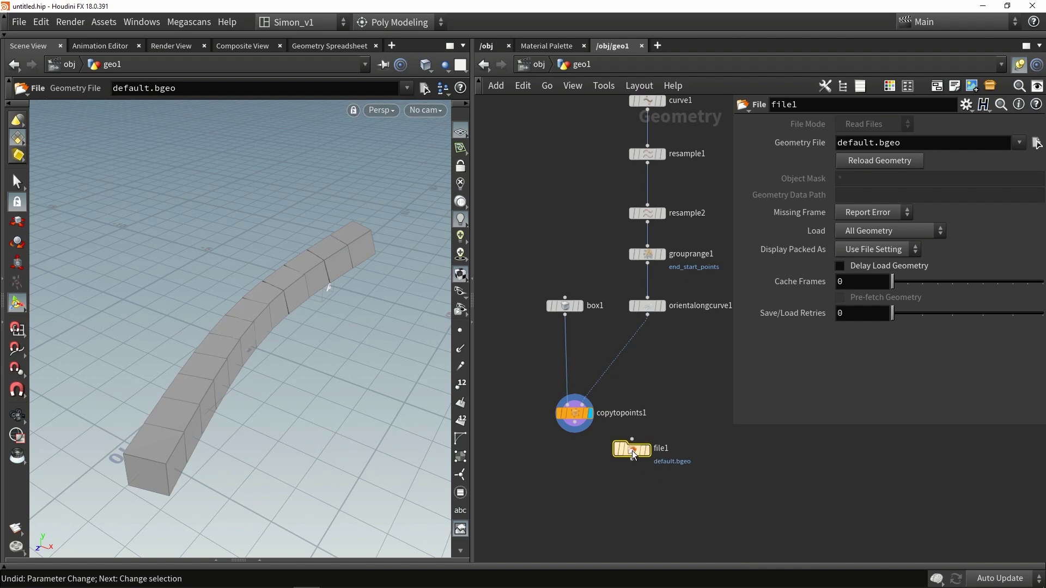
Step: Replace the box with a Debris_Pipe.fbx File node and a Transform at uniform scale 0.01, feed Copy to Points' first input, and display the copies
drag(924, 142, 790, 146)
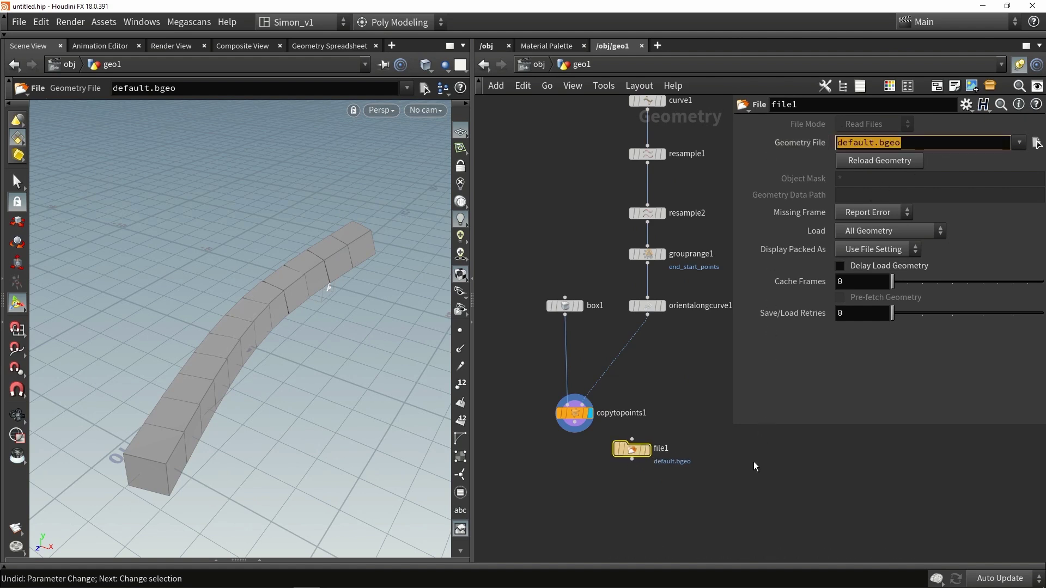
drag(692, 501, 612, 434)
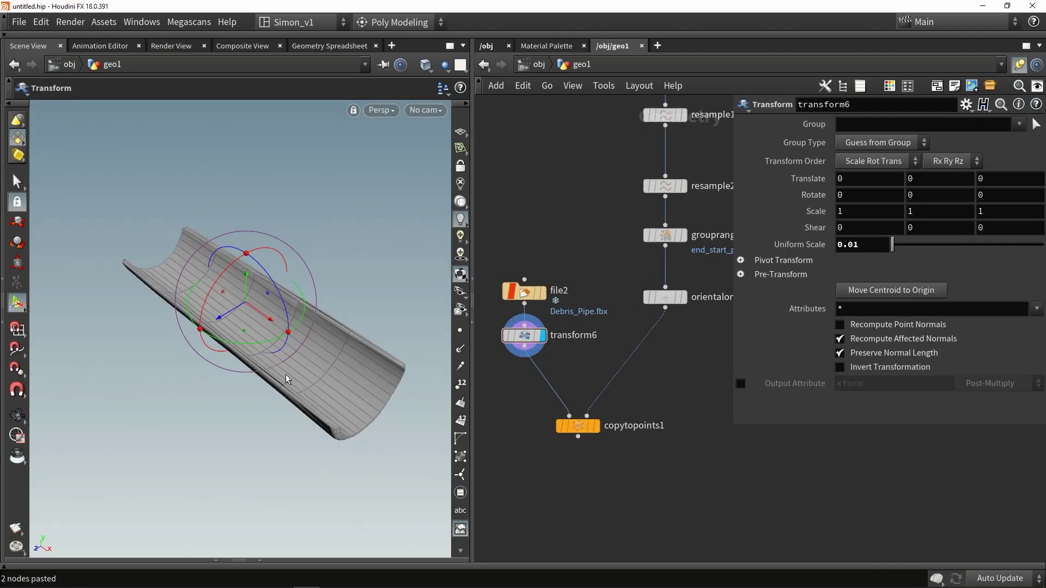
drag(287, 379, 355, 397)
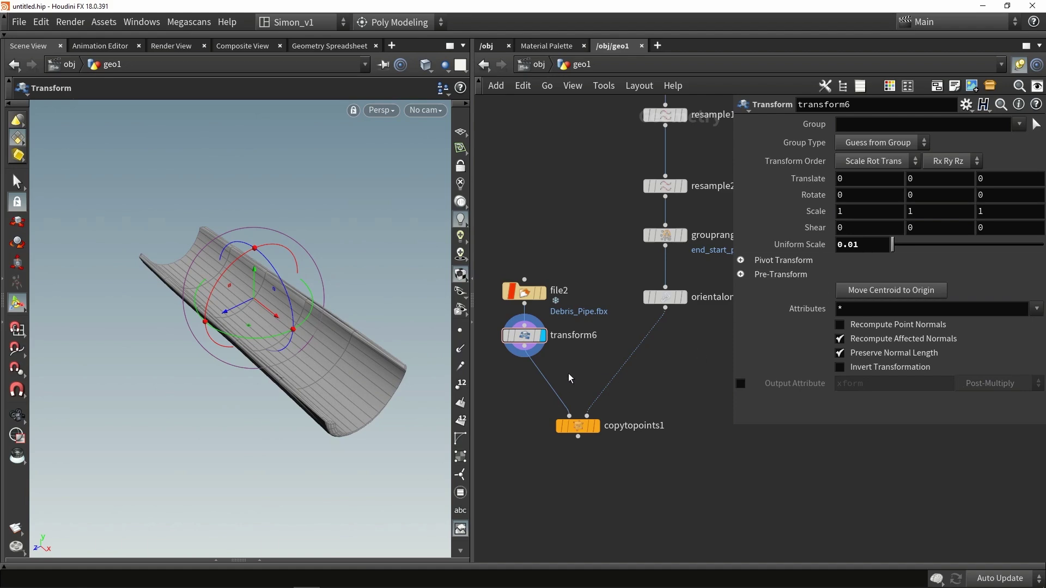
click(596, 425)
alt+drag(254, 364, 256, 341)
key(Return)
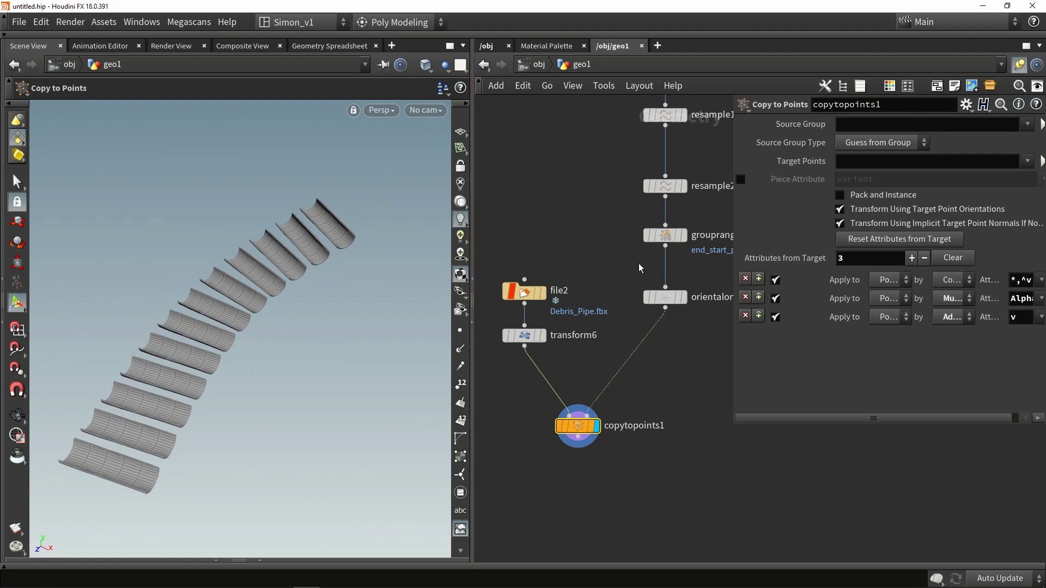
Step: Open the additional rotation settings of the Orientation Along Curve node
click(664, 297)
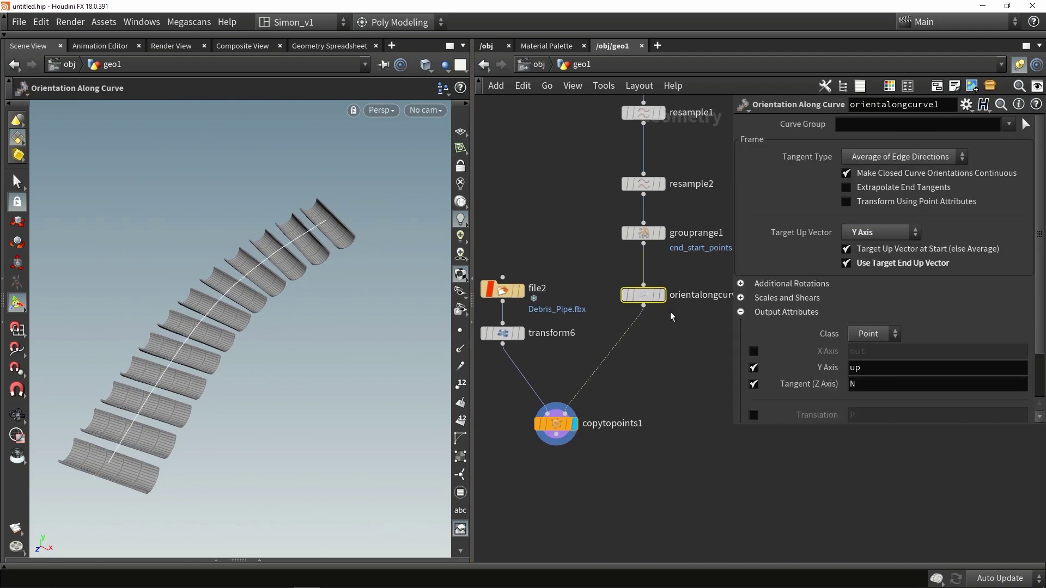
click(741, 284)
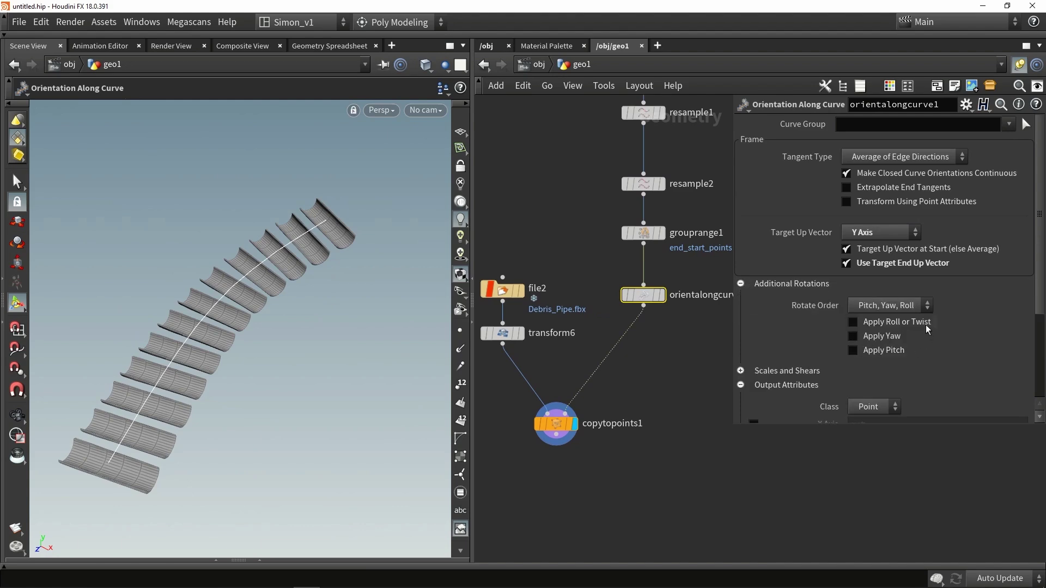
click(852, 322)
drag(964, 338, 1001, 351)
click(853, 322)
Step: Enable Apply Yaw on the Orientation Along Curve node and set the yaw to 90
click(853, 337)
text(90)
key(Return)
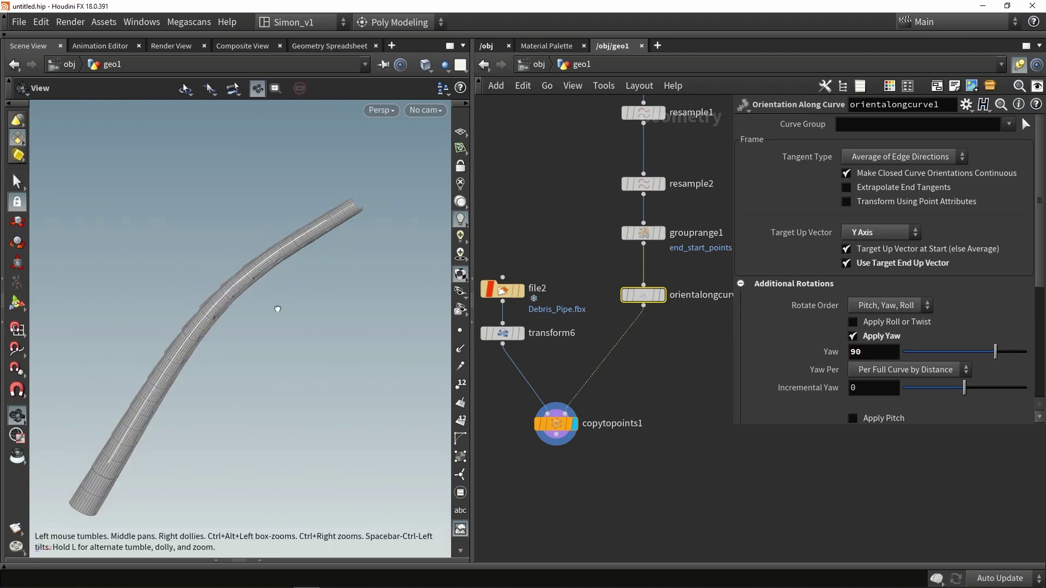
drag(210, 306, 331, 301)
Step: Add a Blast node on the wire between the Orientation Along Curve and Copy to Points nodes
middle_drag(638, 386, 638, 326)
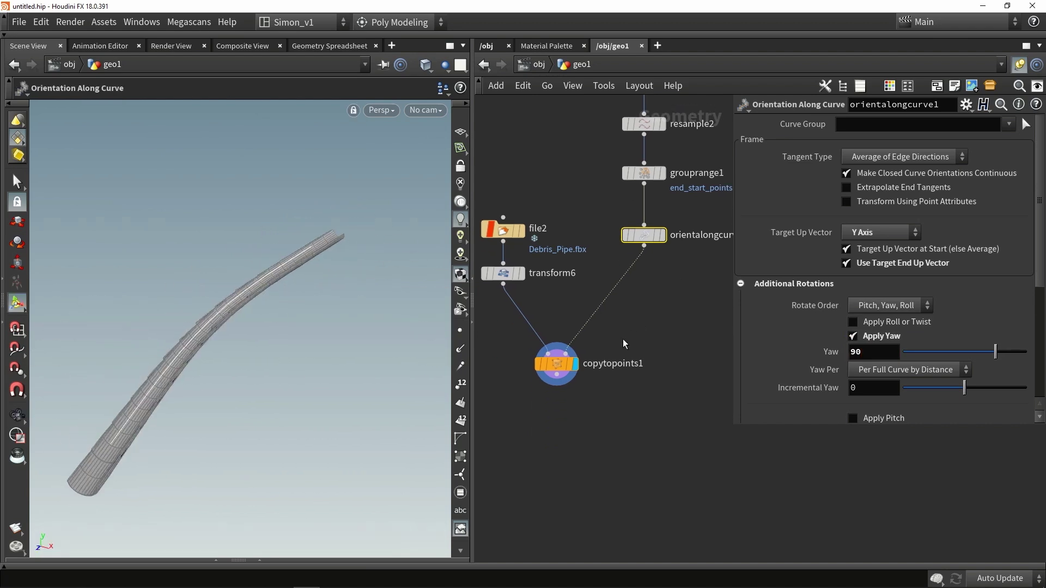
drag(556, 364, 540, 377)
click(636, 341)
key(Tab)
text(bla)
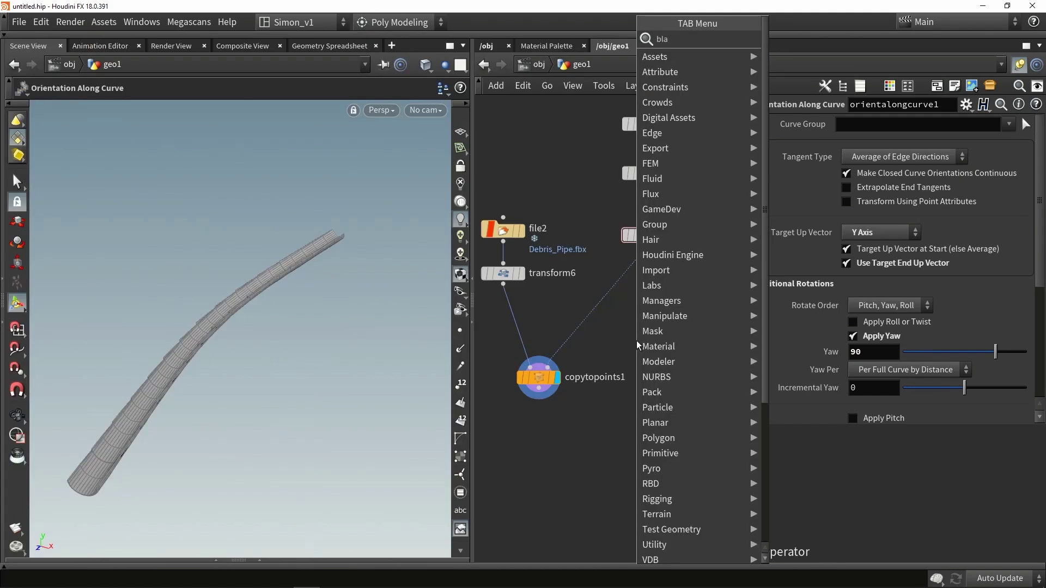
key(Return)
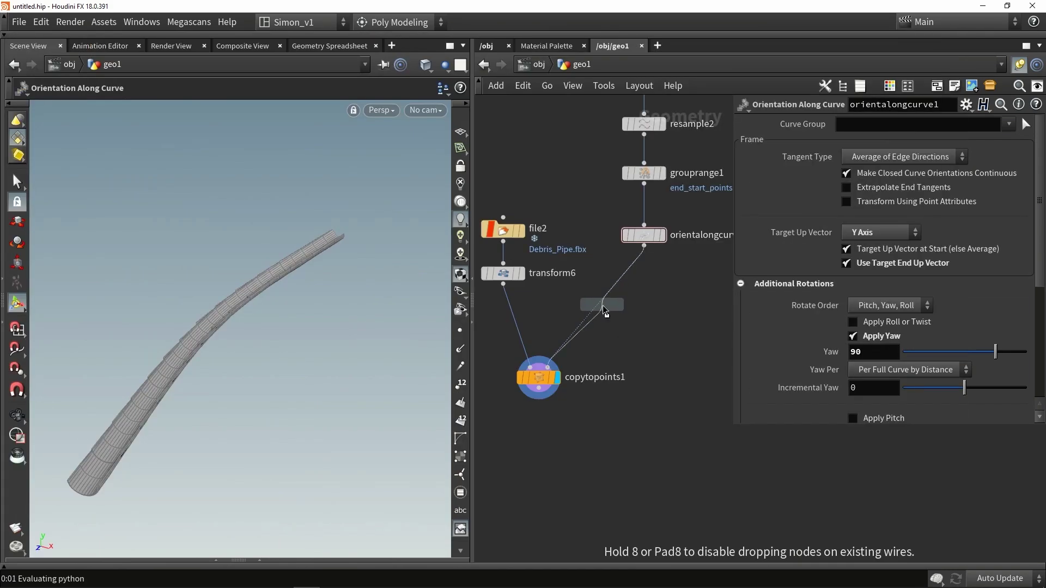
click(601, 299)
drag(601, 299, 637, 303)
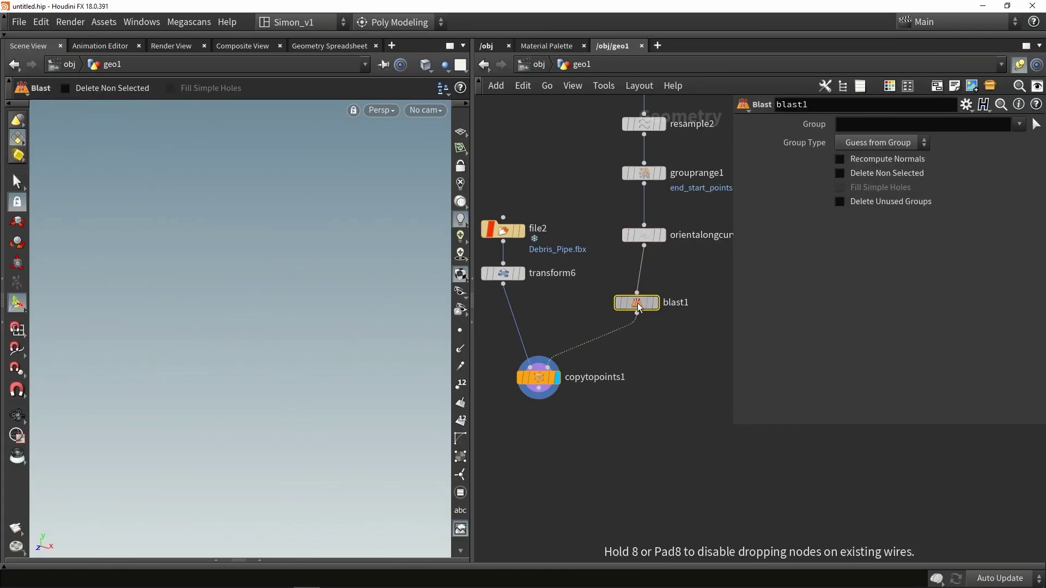
Step: Set the Blast node's group to end_start_points and enable Delete Non Selected
click(1018, 125)
click(1012, 143)
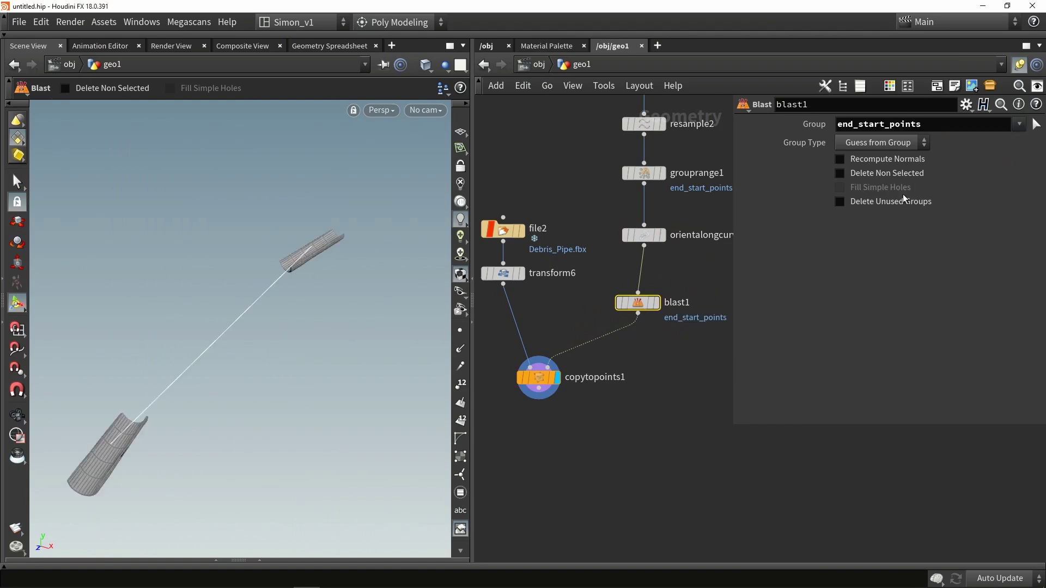
click(875, 174)
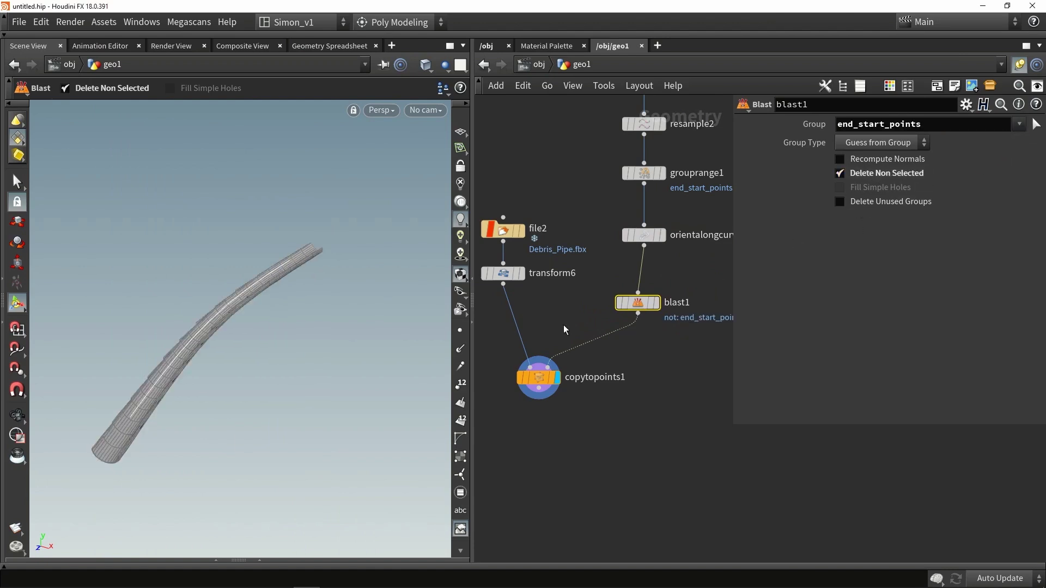
mouse_move(615, 304)
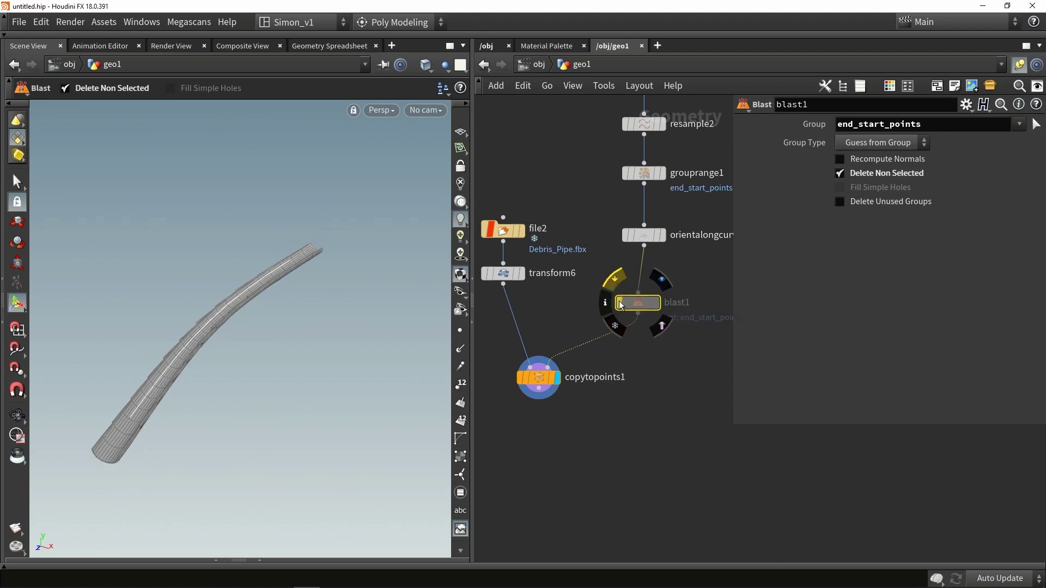
drag(305, 243, 346, 226)
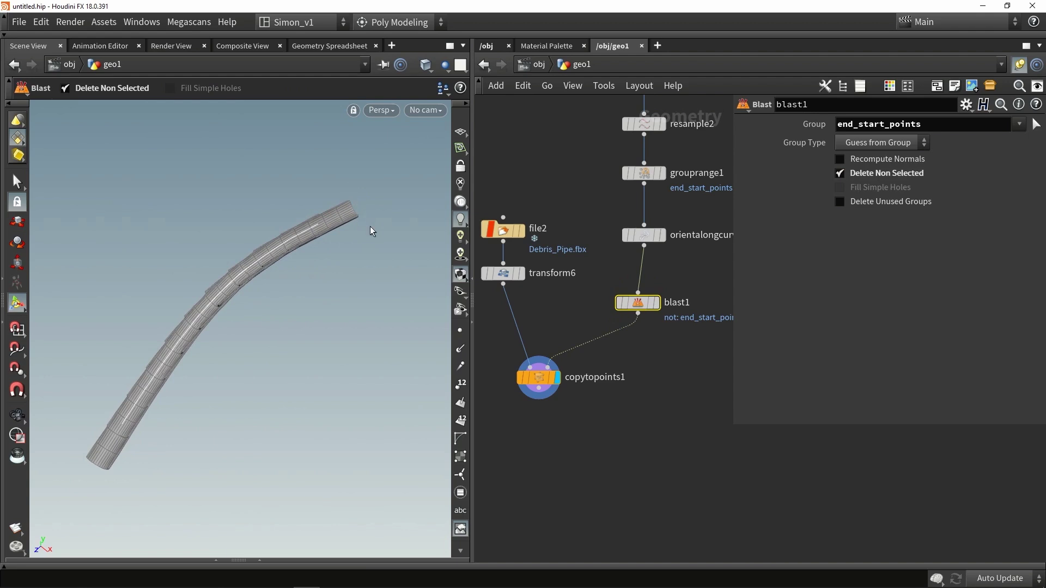
drag(327, 231, 339, 204)
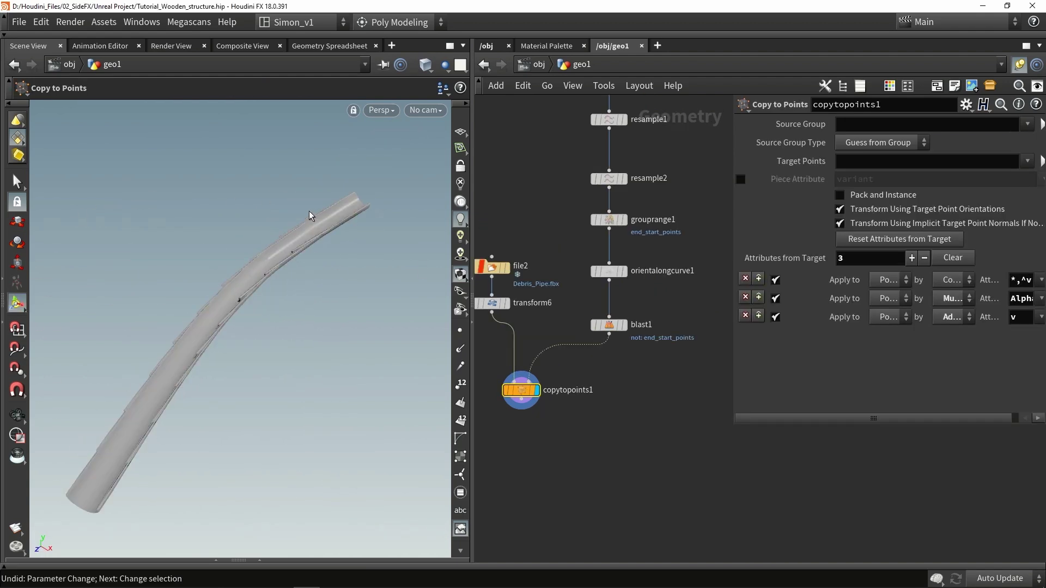
Step: Set the Group by Range node's range filter to select 1 of 2, and display the curve's points
click(609, 220)
click(623, 219)
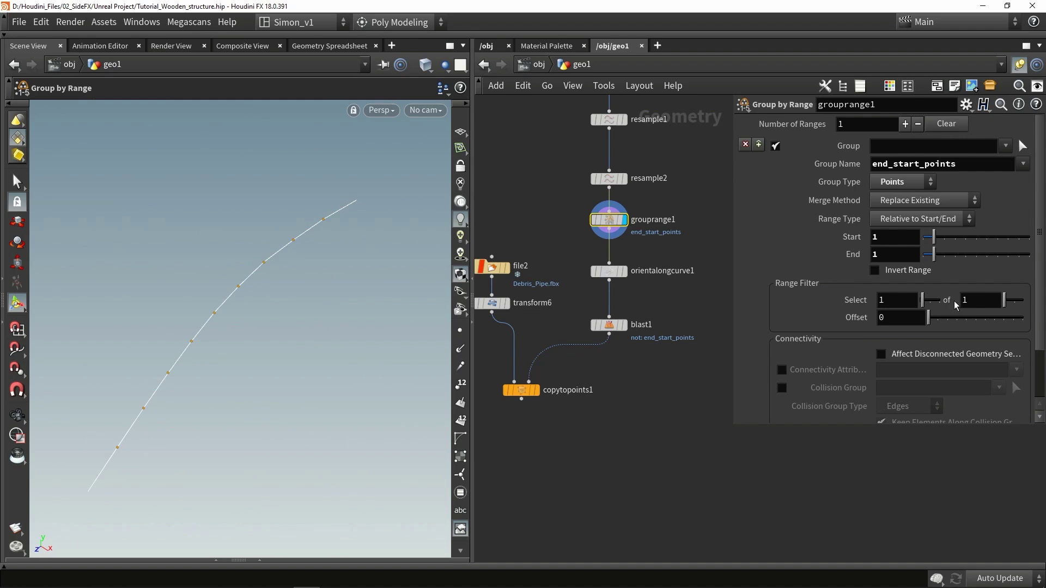
drag(984, 303, 955, 311)
text(2)
key(Return)
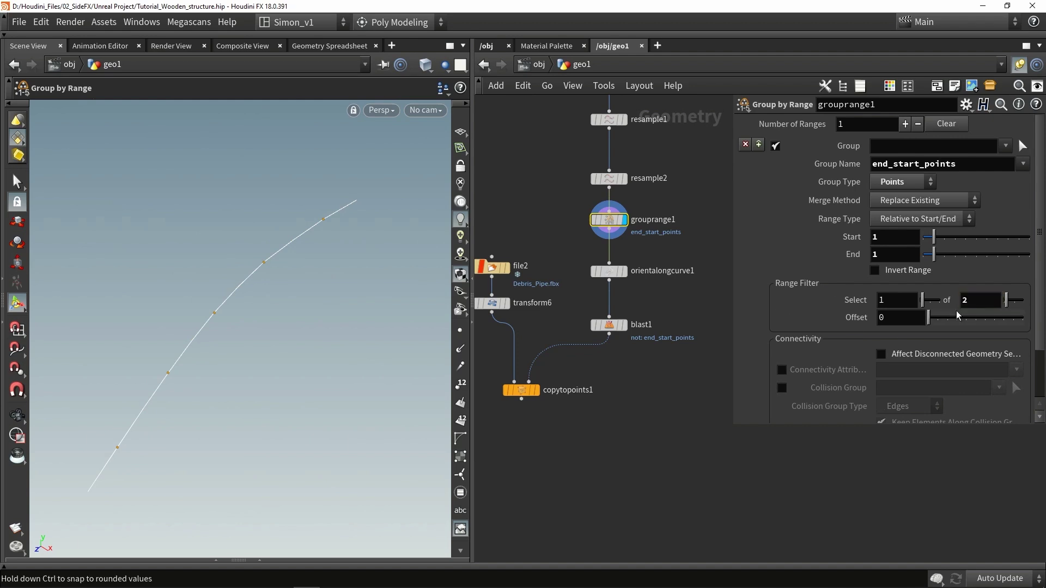
click(460, 330)
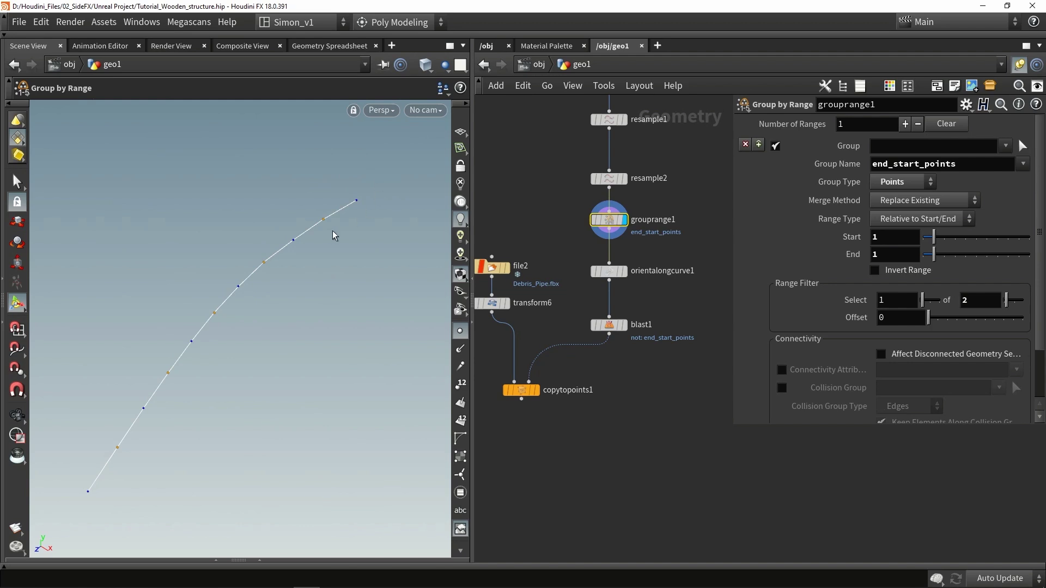
Step: Display the Copy to Points node and examine the pipe segments along the curve from several angles
click(537, 390)
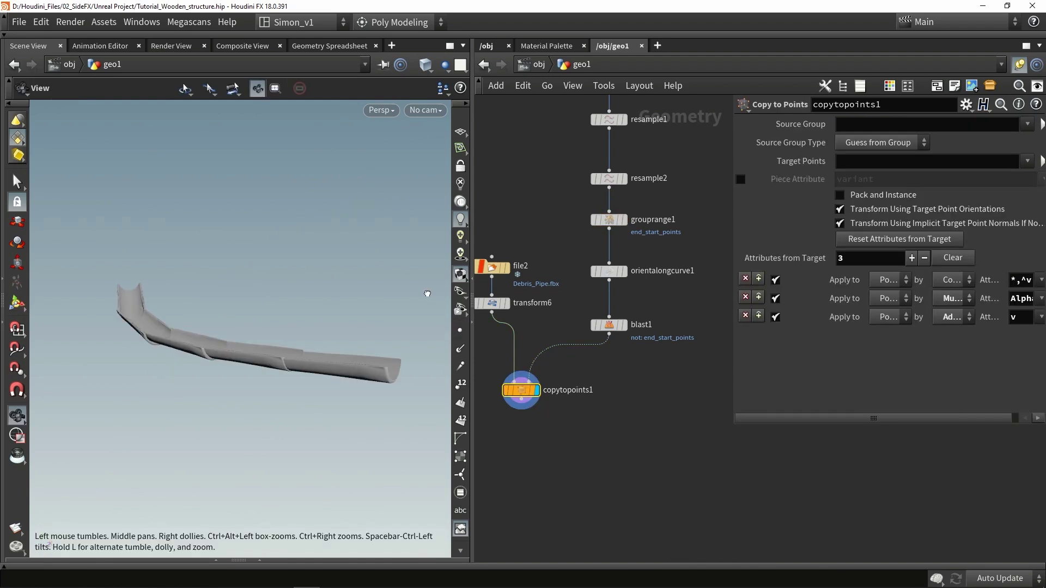
drag(384, 307, 192, 420)
key(Return)
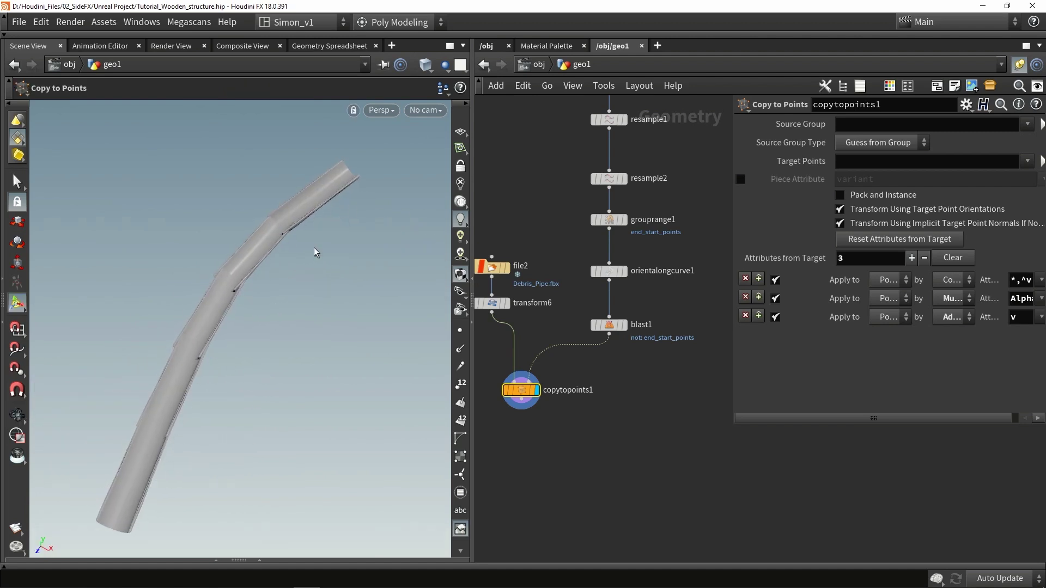
mouse_move(336, 175)
mouse_down()
mouse_move(350, 170)
mouse_move(336, 173)
mouse_up()
scroll(338, 174, down, 3)
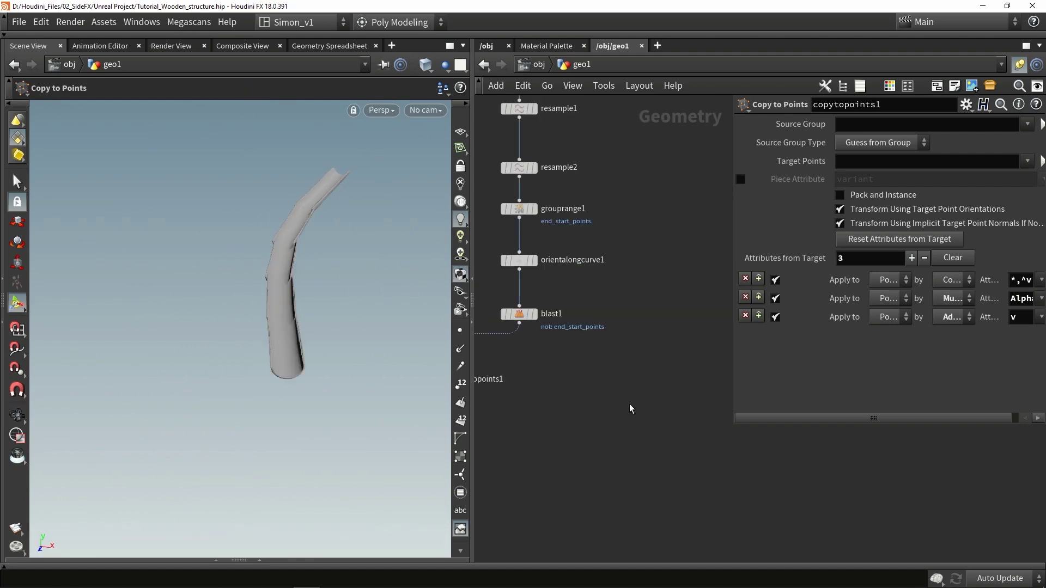
Step: Add a Copy to Curves node and wire the Blast node's output into its second input
scroll(641, 422, down, 2)
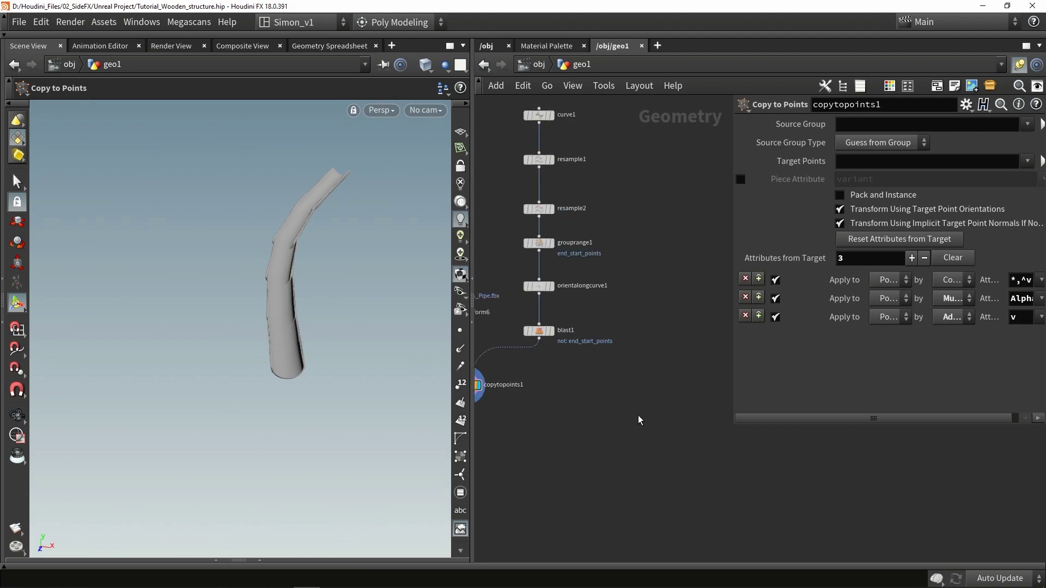
key(Tab)
text(cop)
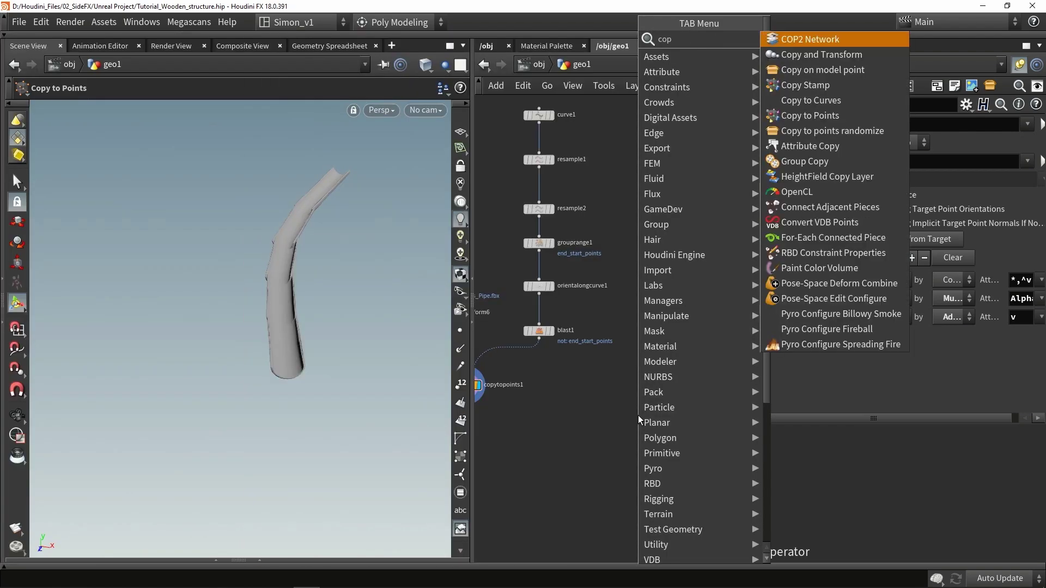
text(y t)
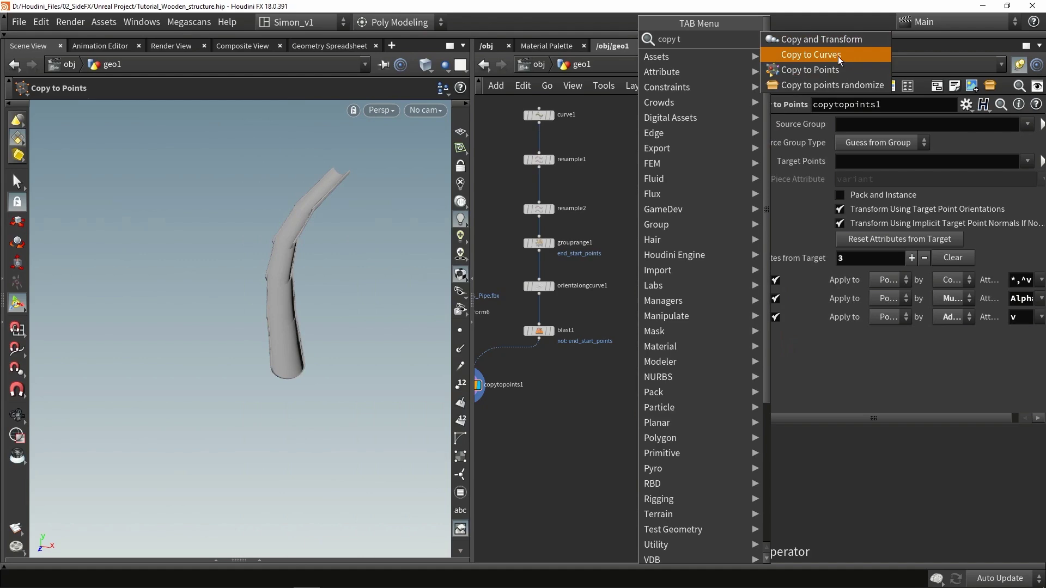
click(811, 55)
click(622, 420)
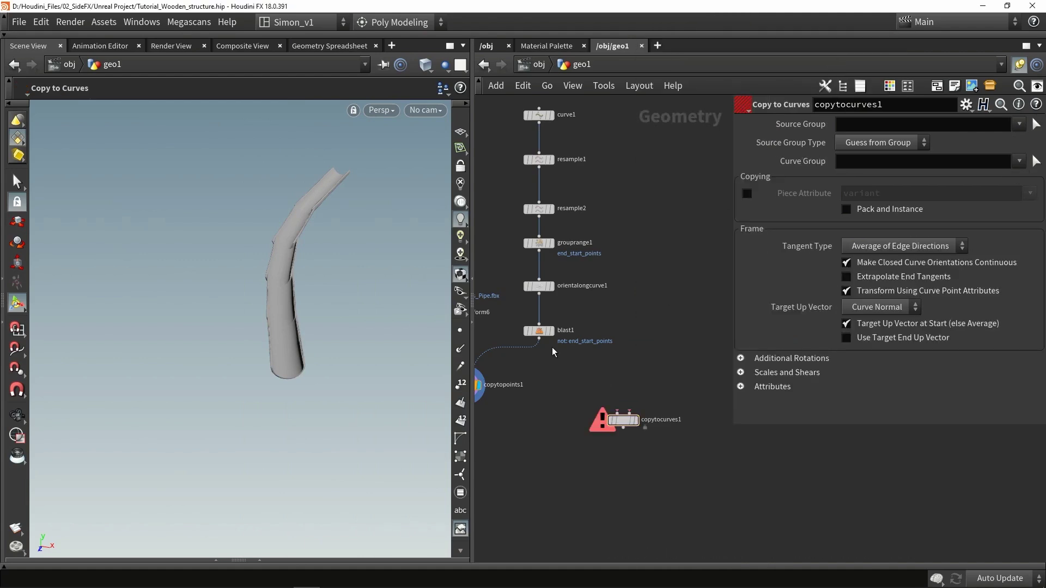
drag(539, 338, 629, 413)
Step: Add a Line node and wire it into the first input of Copy to Curves
key(Tab)
text(line)
key(Return)
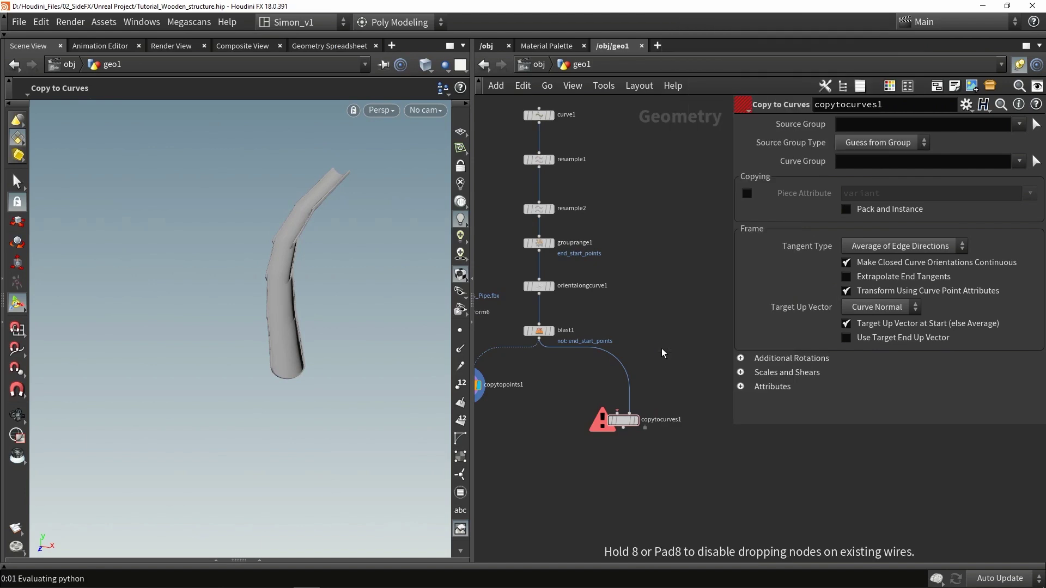
click(662, 348)
scroll(655, 365, up, 2)
drag(662, 353, 610, 422)
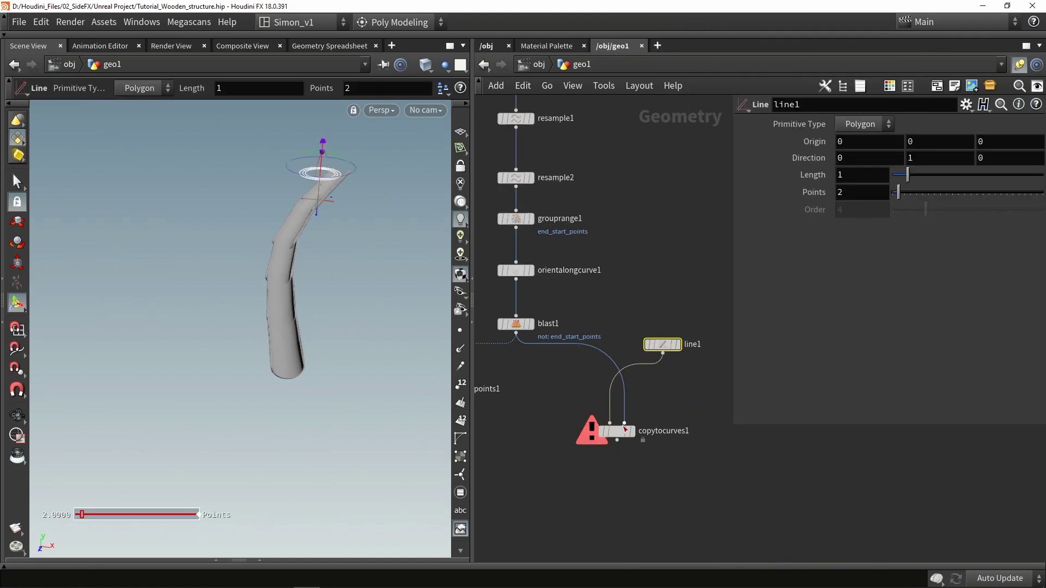
Step: Display the Copy to Curves node and show the points of the copied lines in the viewport
click(631, 431)
alt+drag(302, 294, 276, 280)
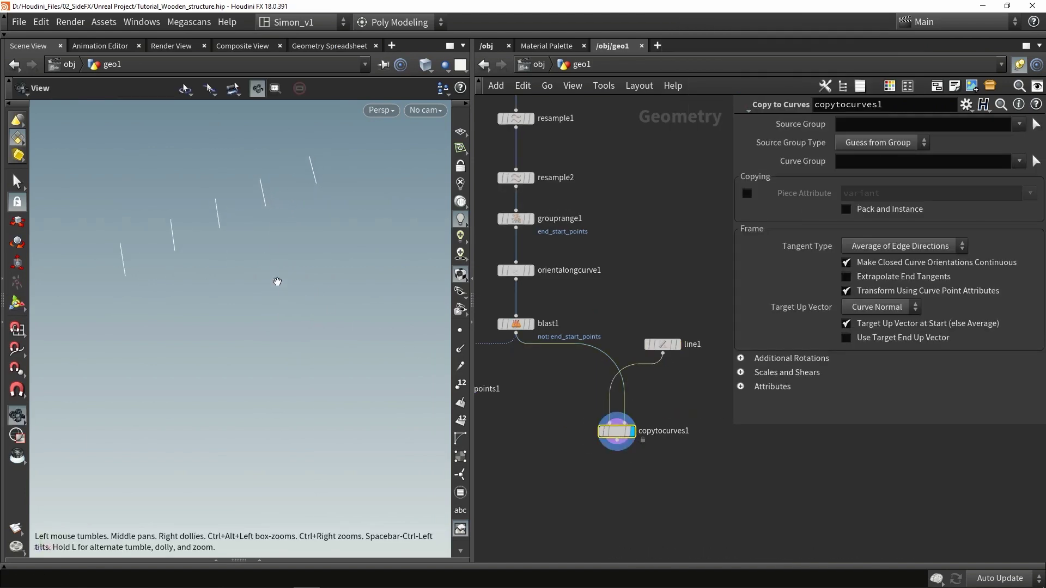
alt+drag(276, 203, 337, 238)
click(459, 328)
click(461, 332)
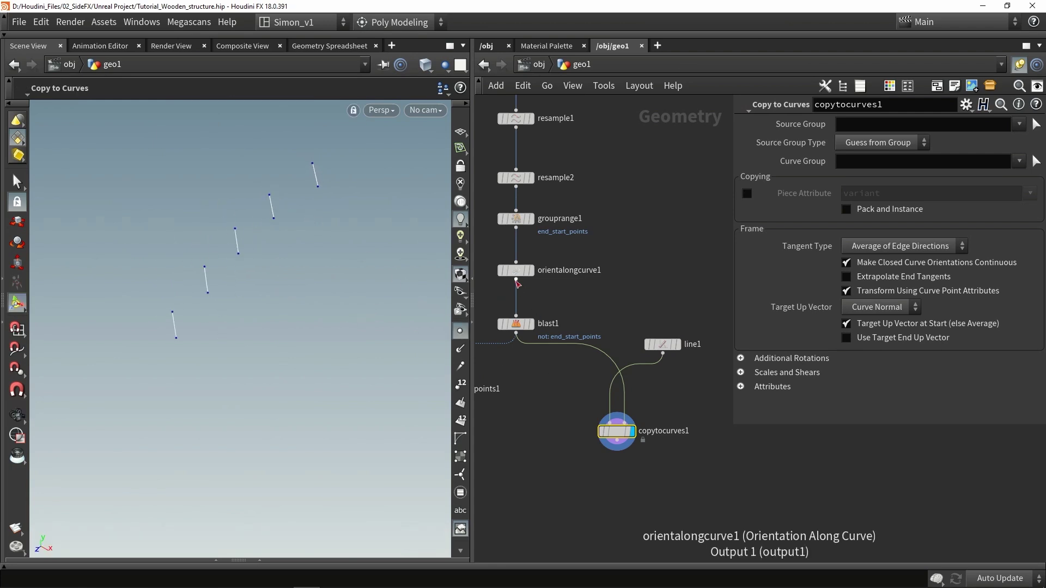
Step: Wire the Orientation Along Curve output into the second input of Copy to Curves in place of the Blast output
drag(516, 280, 623, 423)
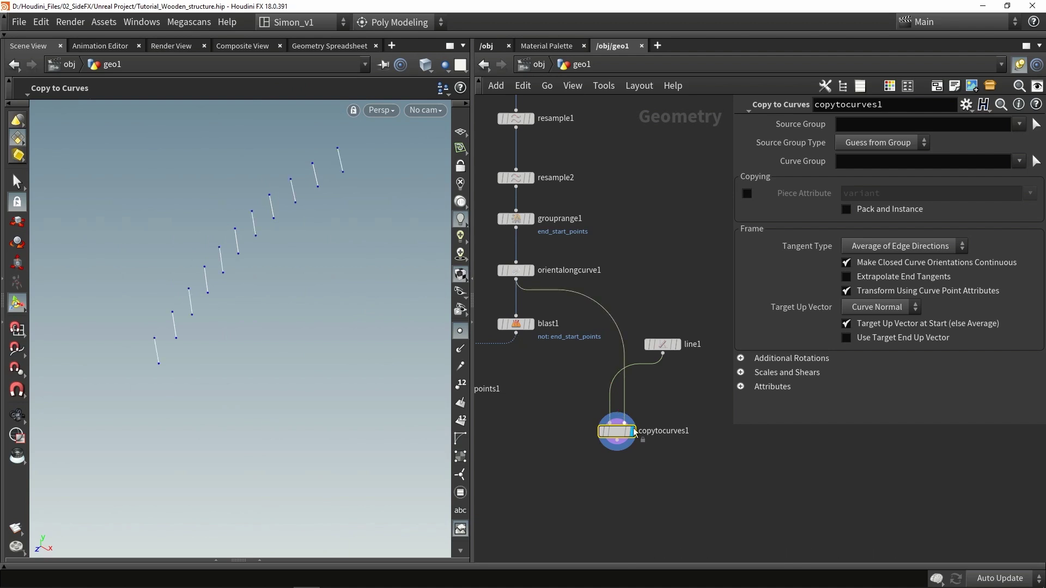
drag(677, 464, 587, 330)
scroll(630, 369, down, 4)
Step: Set the Copy to Curves node's Target Up Vector to Y Axis and enable Use Target End Up Vector
click(598, 403)
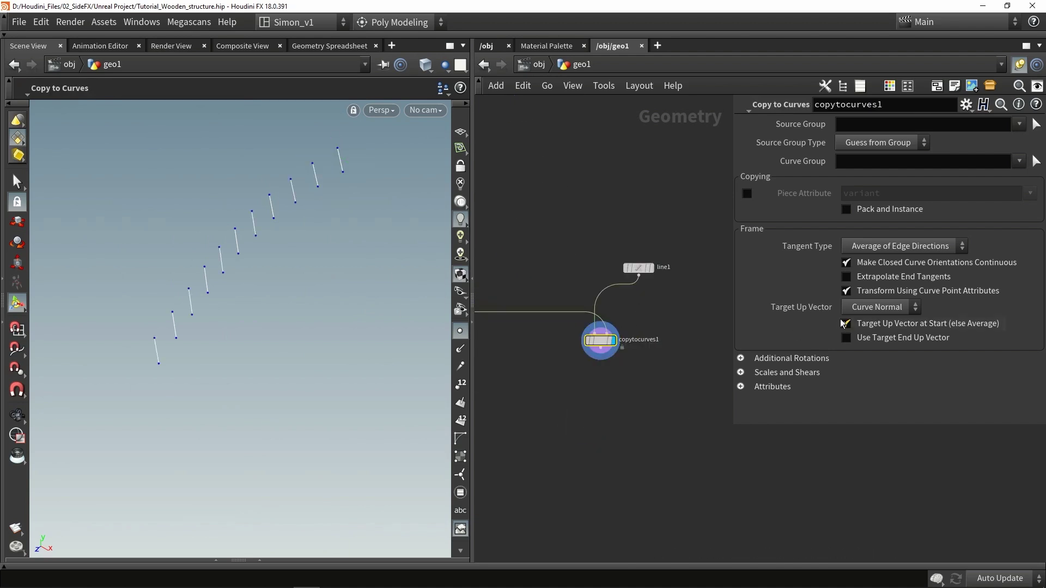
click(876, 306)
click(870, 351)
click(872, 338)
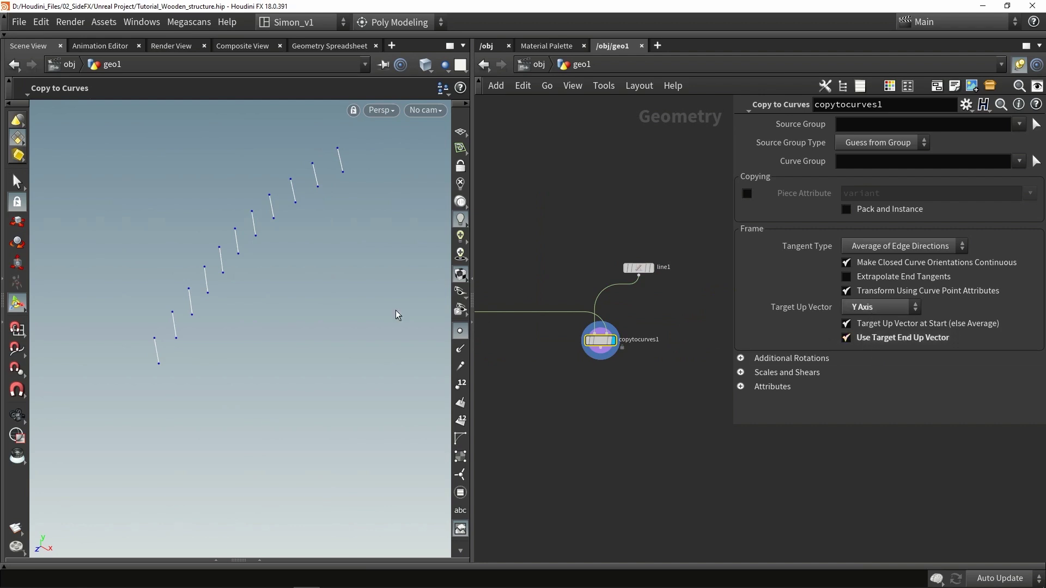
alt+drag(272, 305, 298, 295)
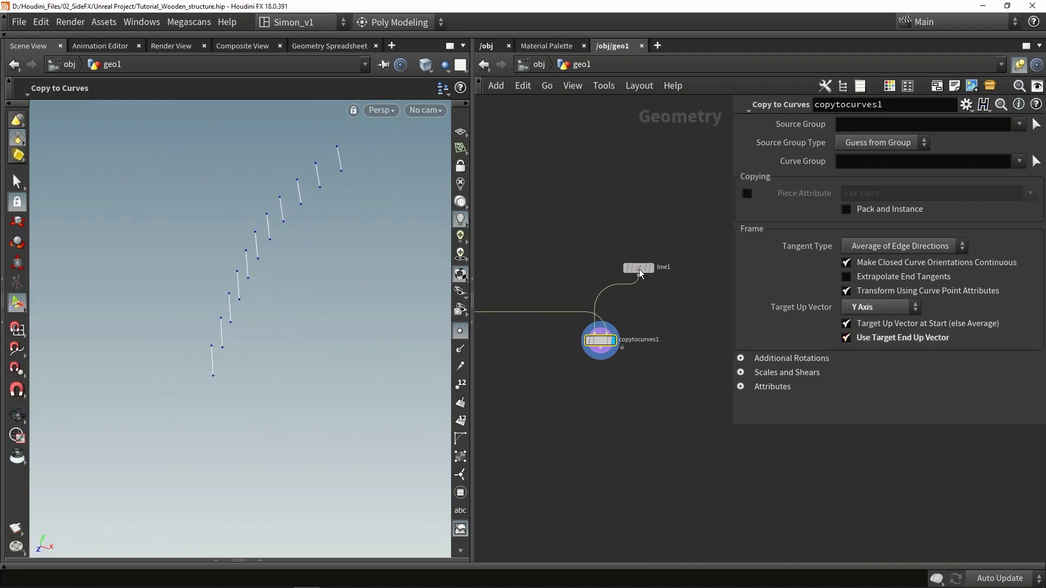
Step: Set the Line node's direction to 0, 0, 1 so the copied lines run across the guide curve
click(638, 269)
drag(351, 161, 380, 196)
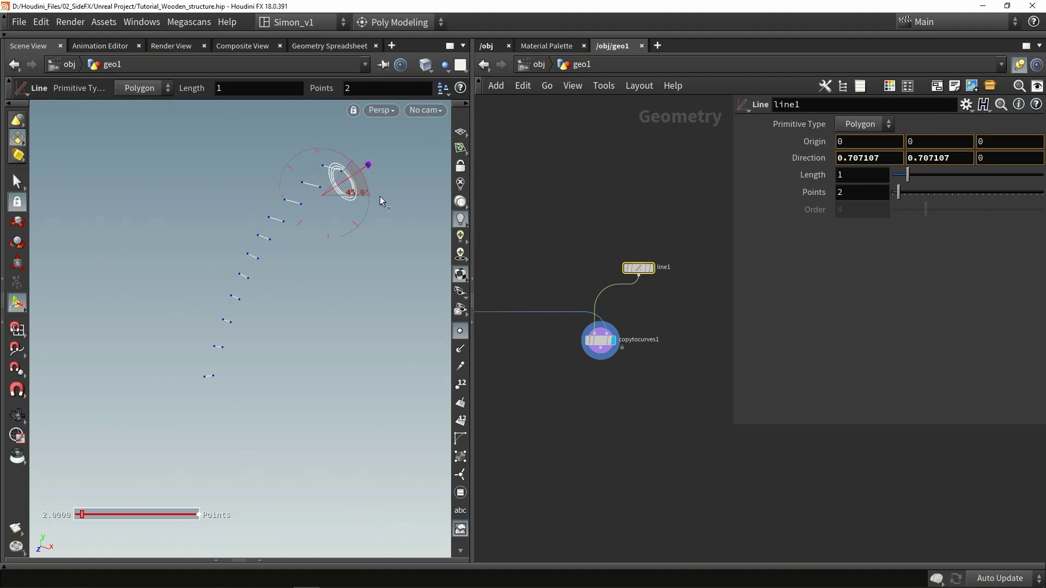
key(ctrl+z)
key(Escape)
drag(329, 250, 289, 213)
key(Return)
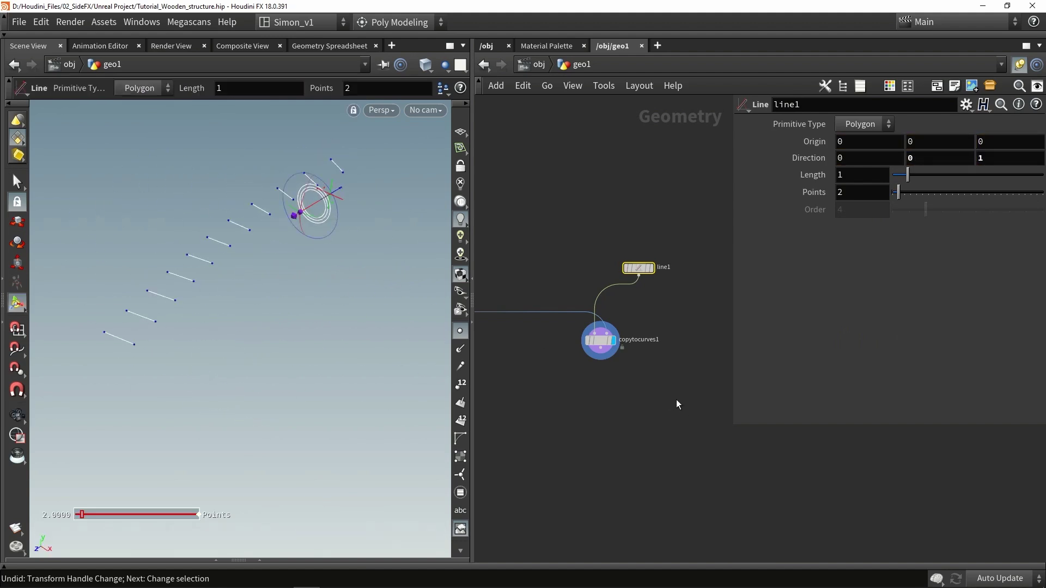
Step: Insert a Labs Axis Align node between the Line node and Copy to Curves
key(Tab)
text(axi)
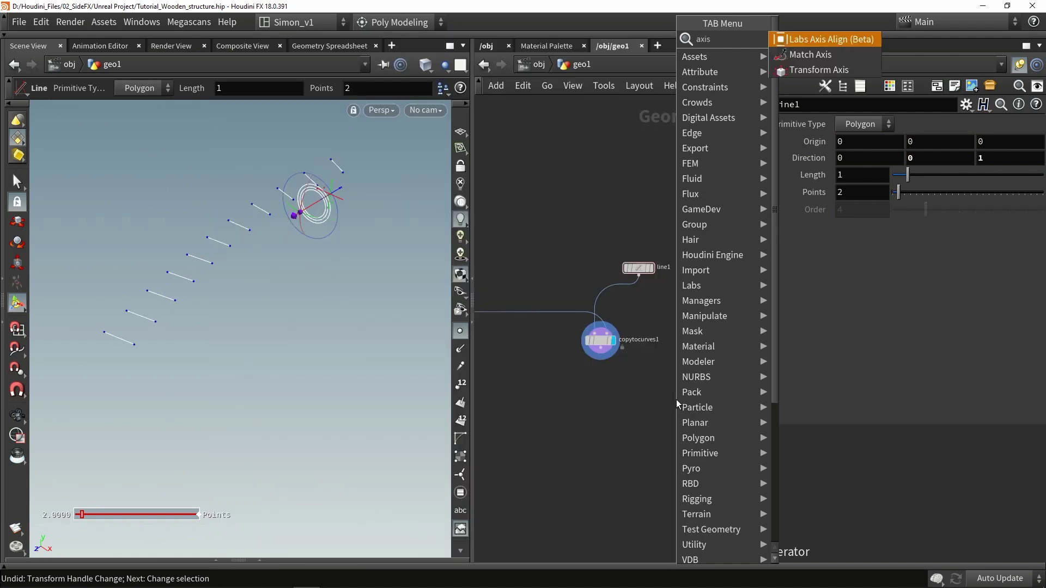
key(Return)
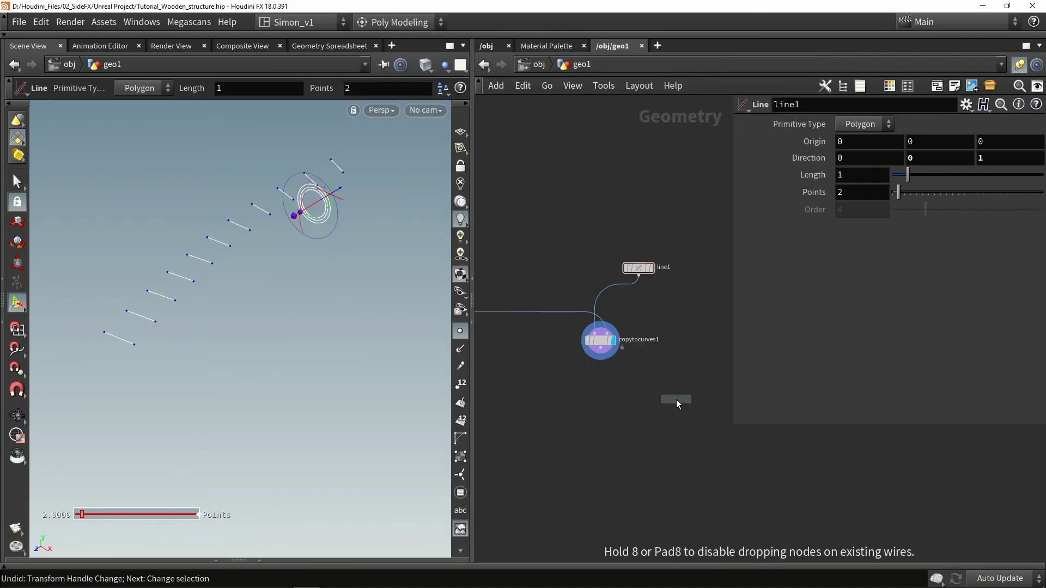
click(603, 295)
drag(603, 296, 640, 303)
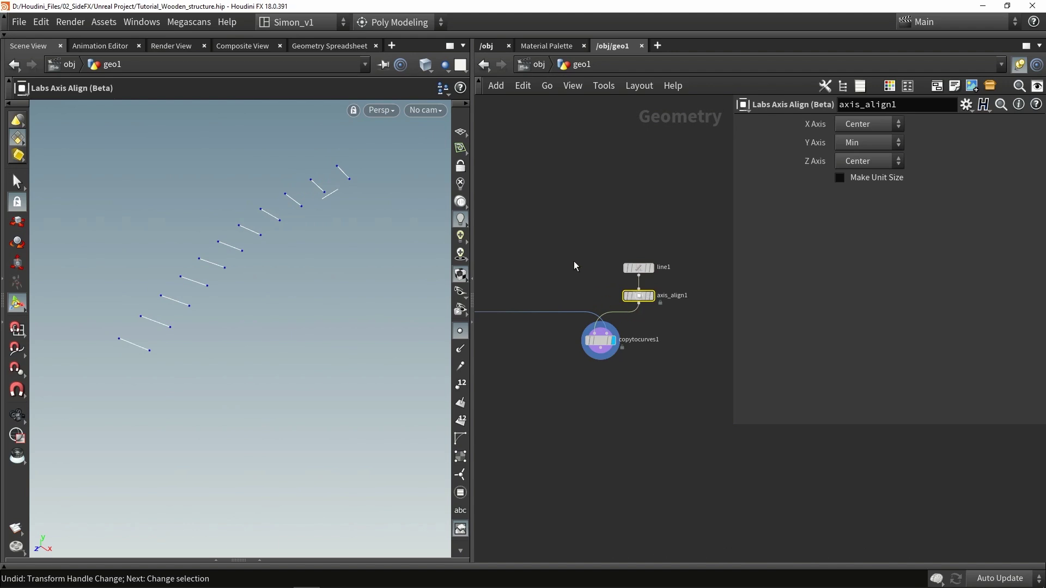
Step: Template the first Orientation Along Curve node to show the guide curve, and enlarge the network view
middle_drag(574, 264, 684, 305)
scroll(684, 305, down, 3)
scroll(610, 318, up, 4)
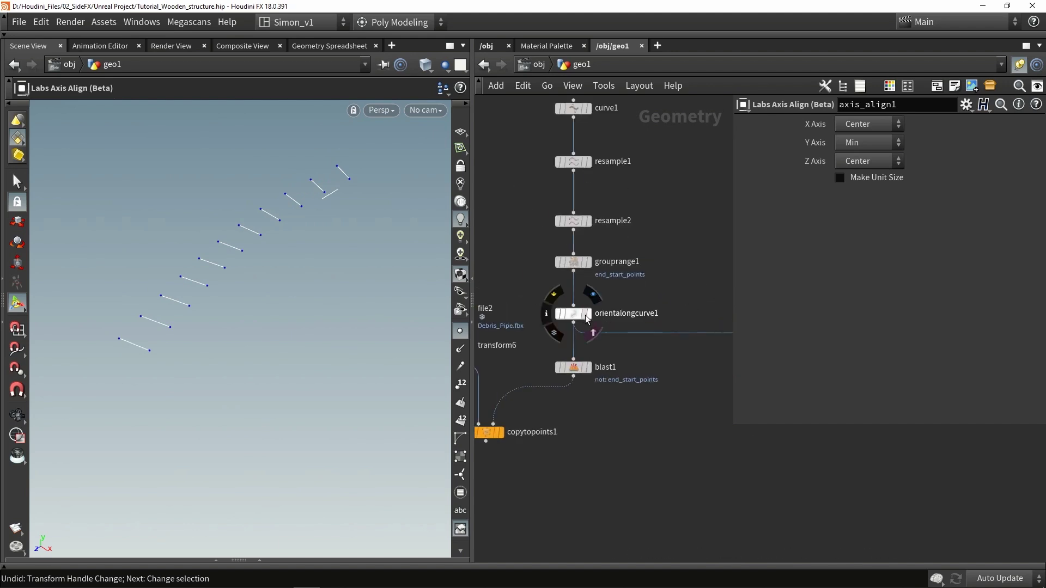
click(592, 332)
drag(473, 264, 403, 266)
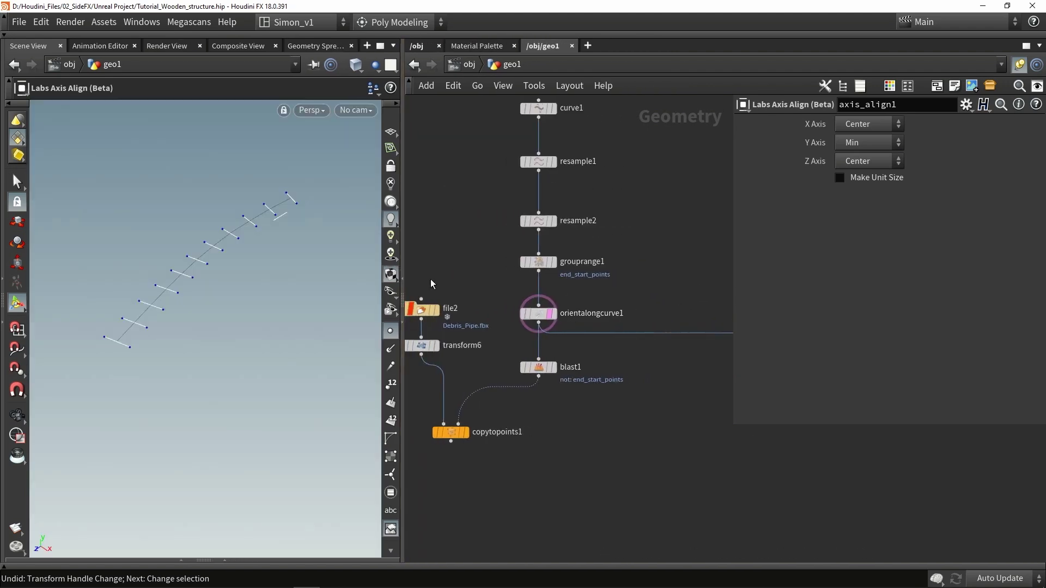
drag(732, 422, 816, 438)
alt+drag(313, 275, 368, 270)
alt+drag(298, 189, 281, 203)
key(Return)
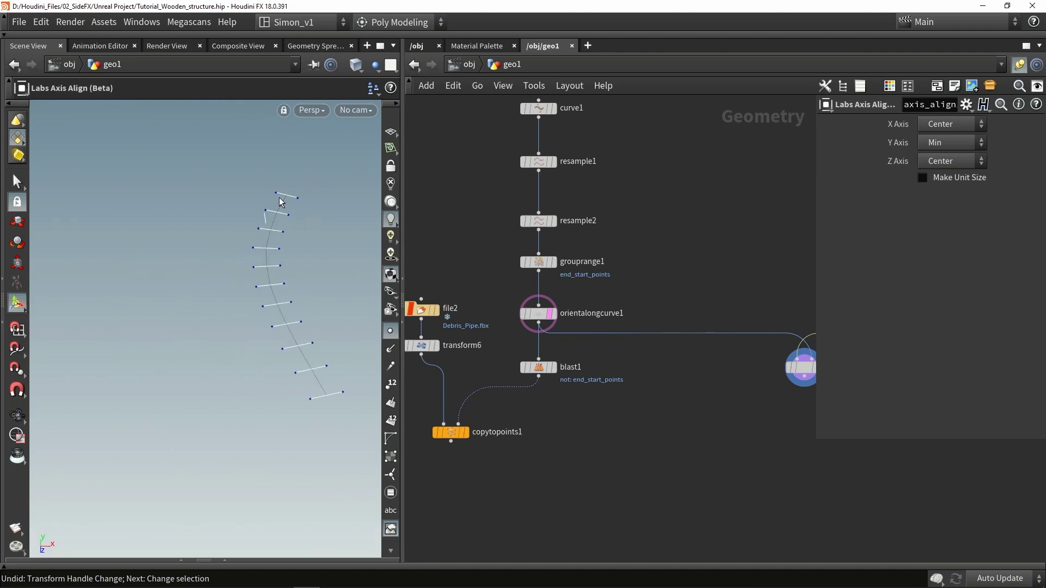
alt+drag(308, 385, 257, 362)
Step: Add a PolyFrame node after Labs Axis Align and display it
middle_drag(711, 424, 538, 421)
scroll(669, 277, up, 3)
click(669, 277)
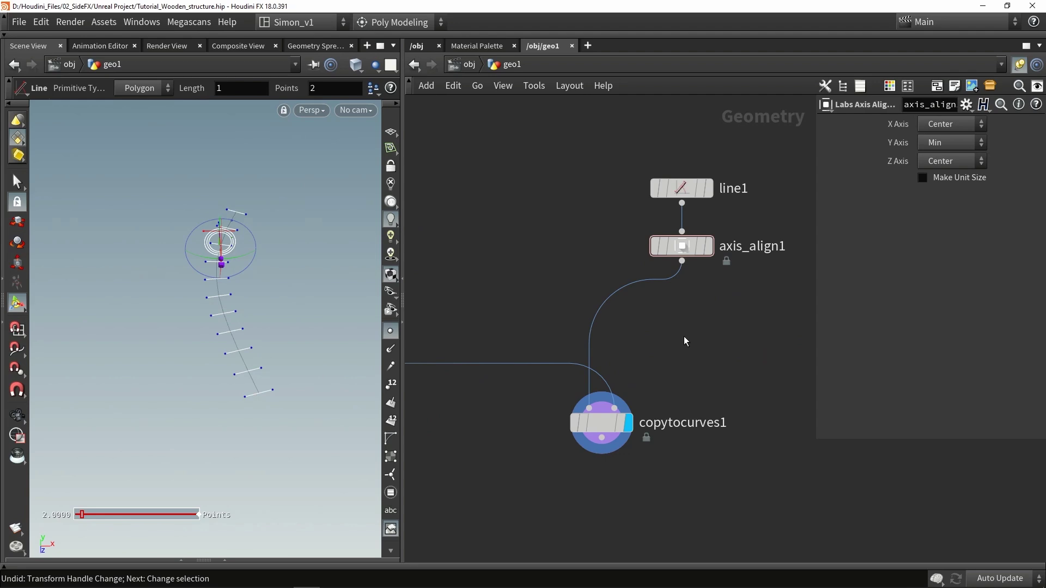
key(Tab)
text(poly)
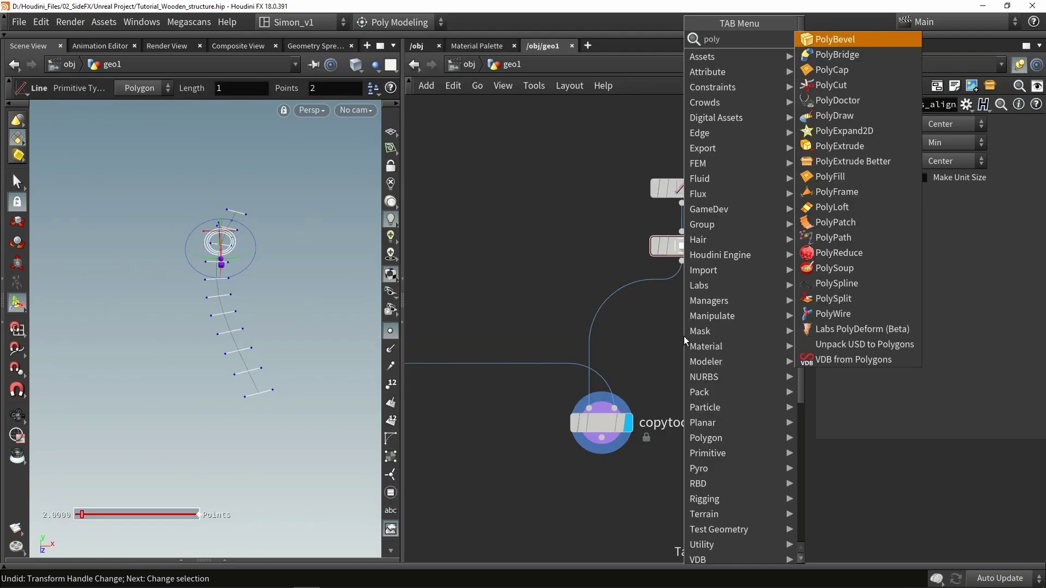
text(fr)
key(Return)
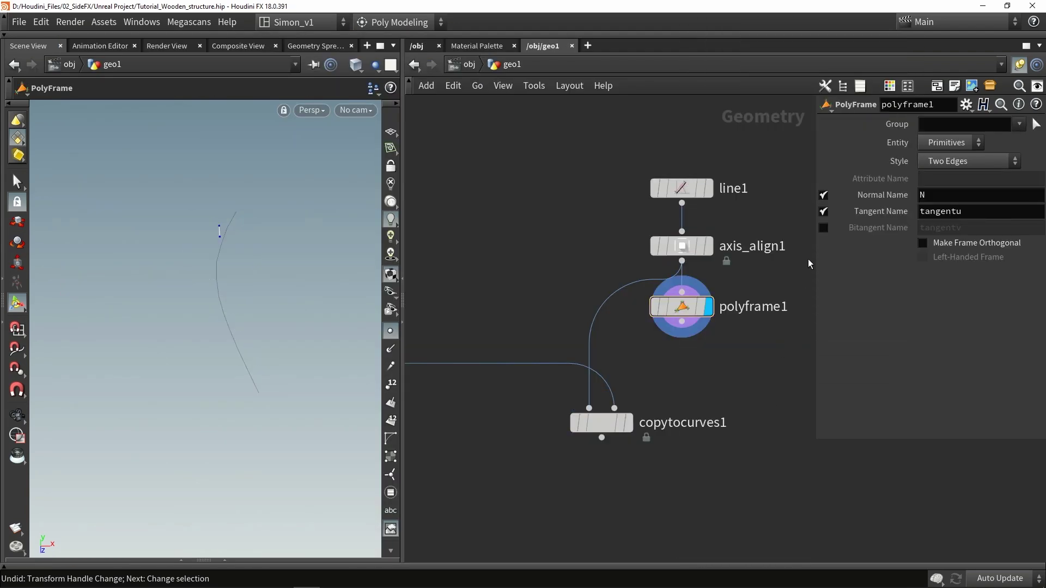
Step: Disable PolyFrame's Normal Name, set Tangent Name to N, and set Style to Primitive Centroid
click(823, 195)
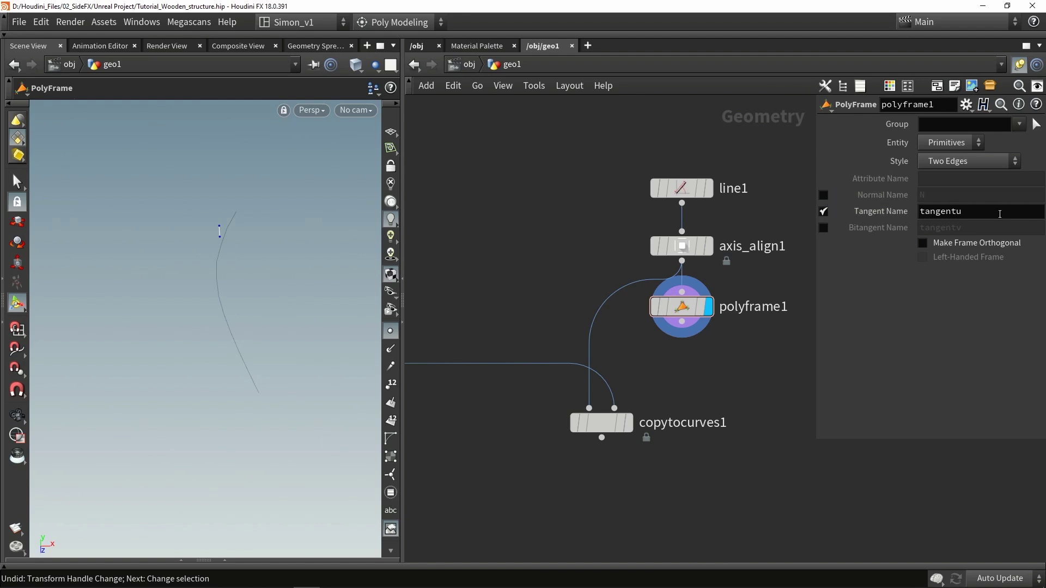
click(871, 214)
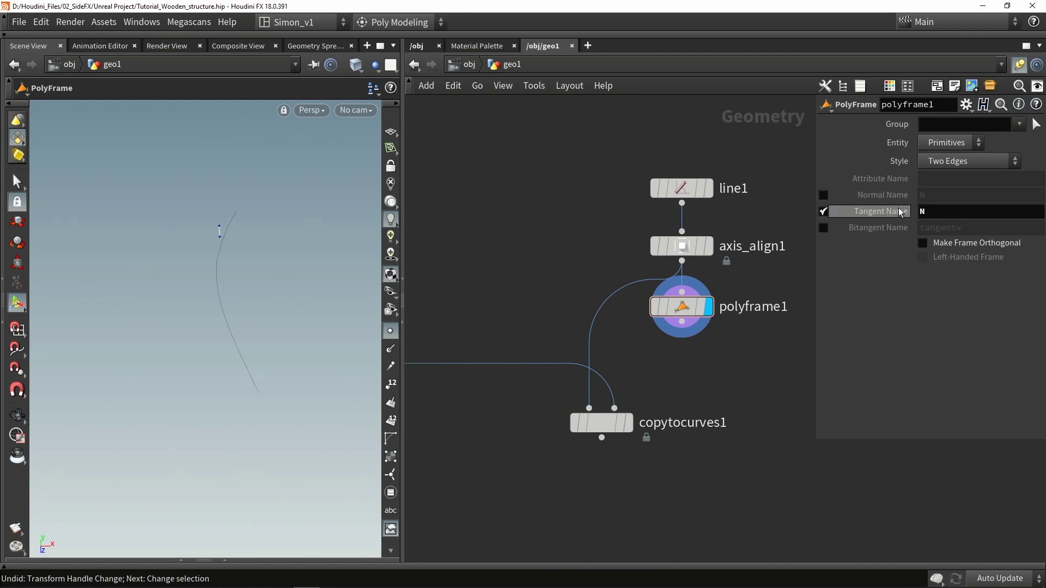
click(933, 163)
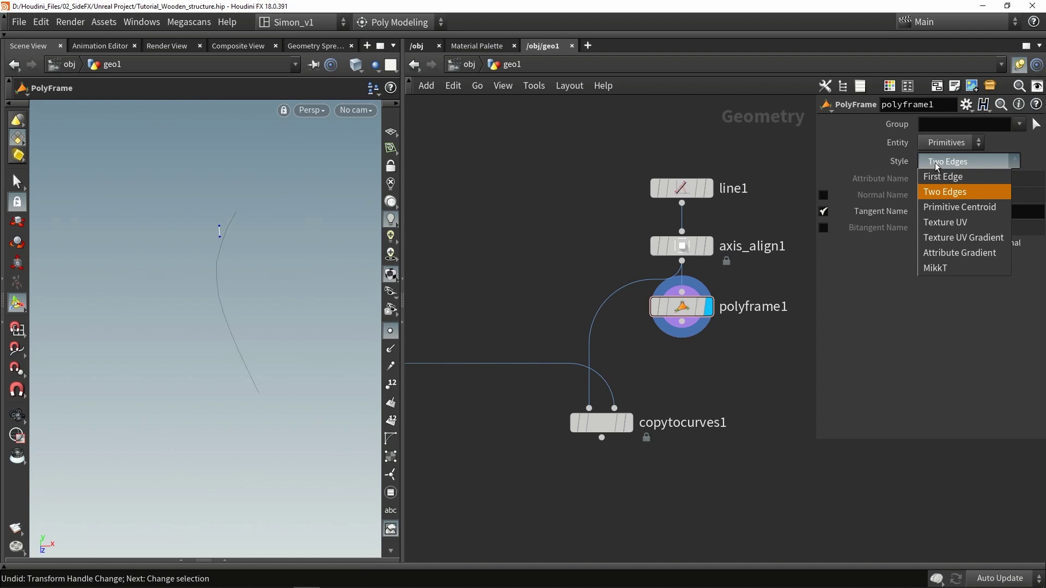
click(942, 209)
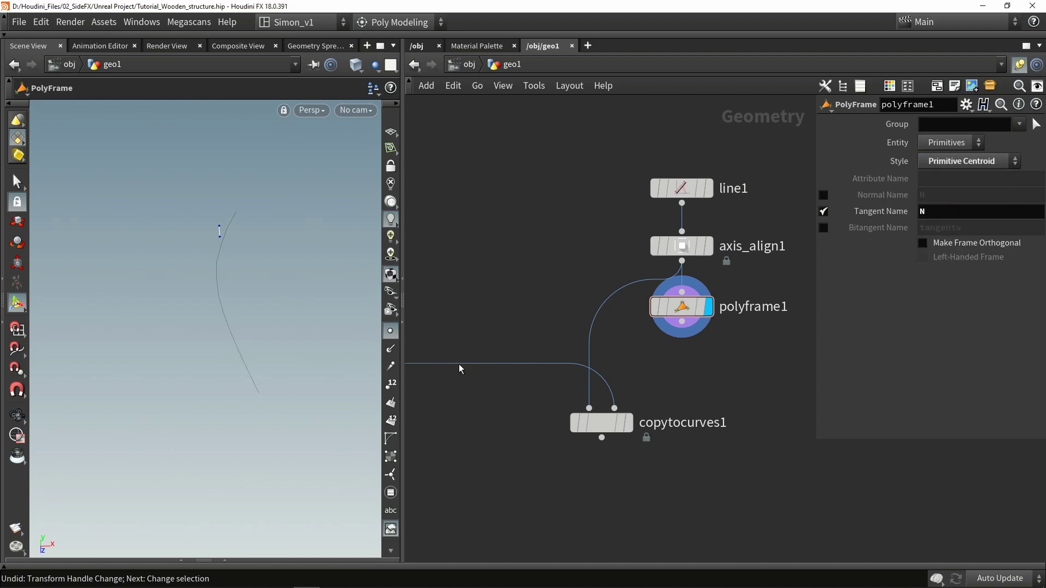
Step: Show point normals in the viewport and frame the geometry
click(389, 348)
key(space+g)
mouse_move(271, 296)
alt+mouse_down()
mouse_move(241, 316)
mouse_move(279, 282)
alt+mouse_up()
key(Return)
Step: Wire an Add node after Copy to Curves, display it, and make it delete geometry but keep the points
middle_drag(714, 367, 714, 357)
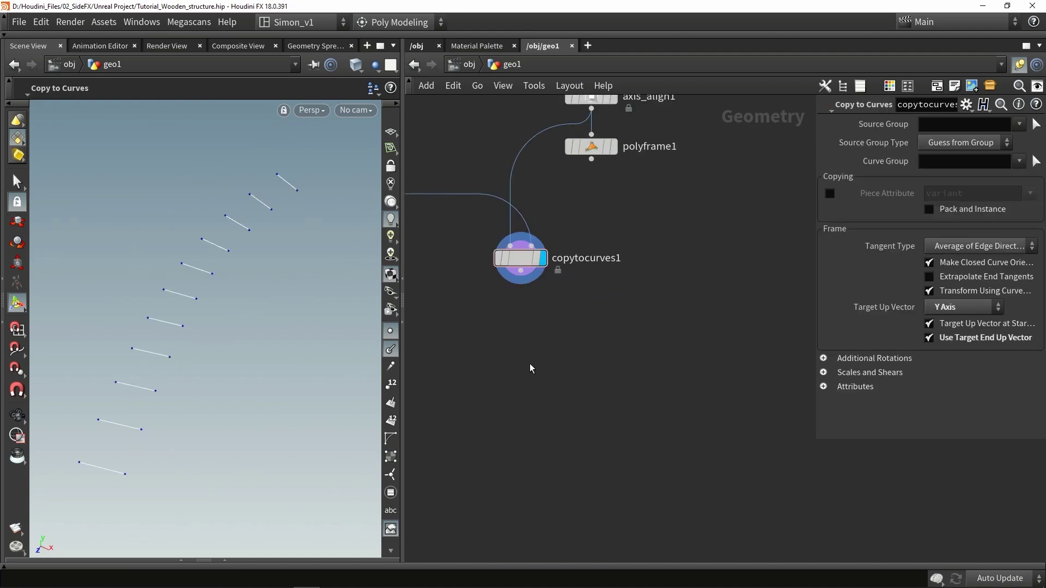
key(Tab)
text(add)
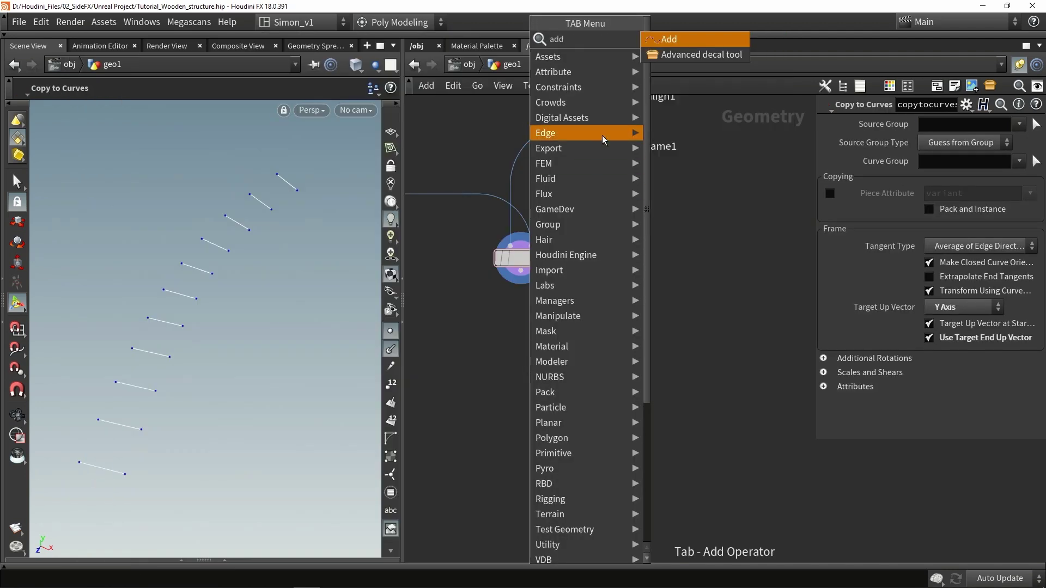
click(661, 39)
click(529, 356)
mouse_move(529, 344)
mouse_down()
mouse_move(528, 333)
mouse_move(520, 361)
mouse_up()
click(549, 357)
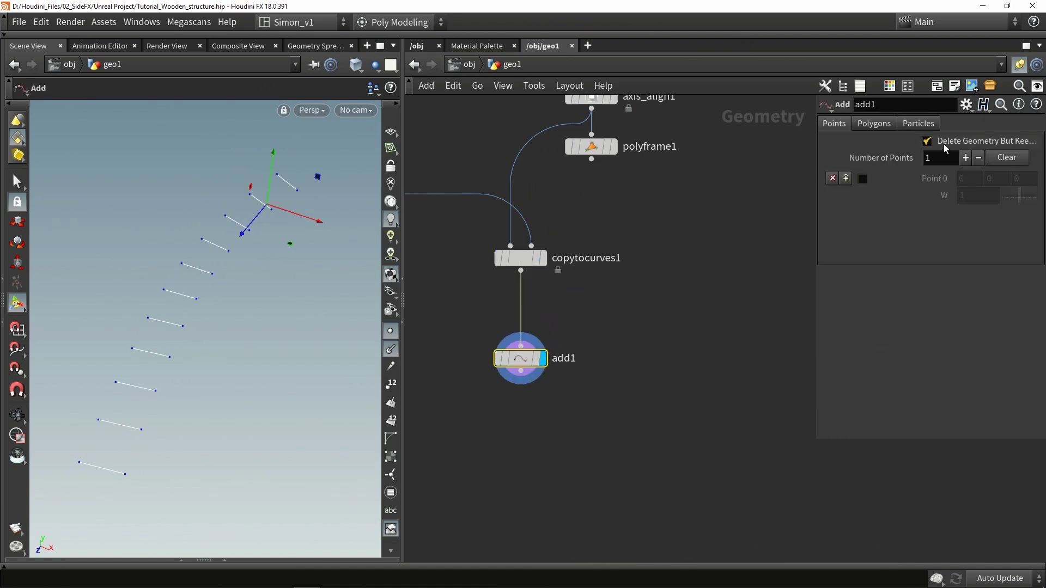
Step: Have the Add node build polygons by group using Skip every Nth point
click(875, 124)
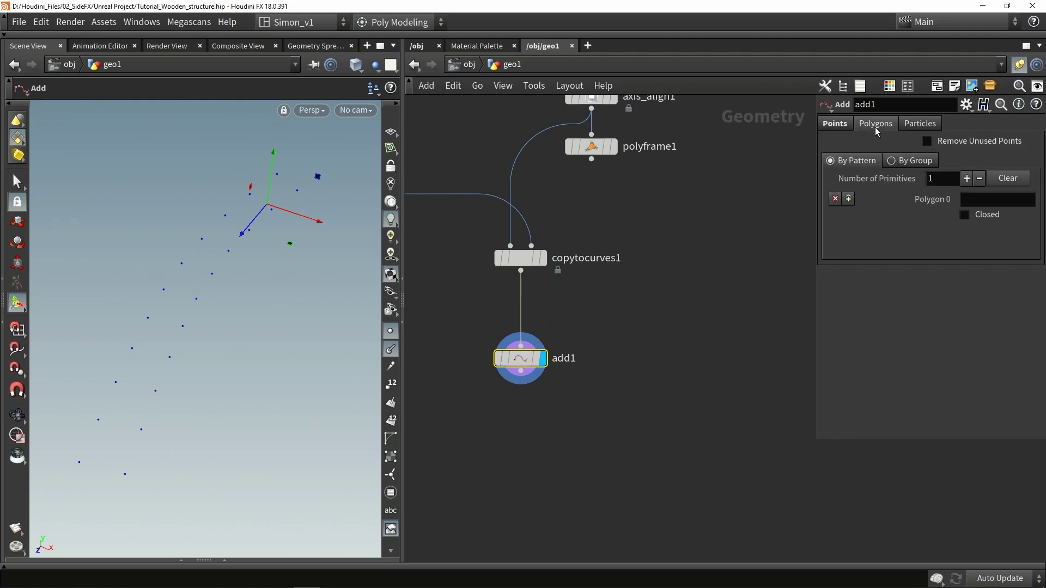
click(904, 166)
click(942, 199)
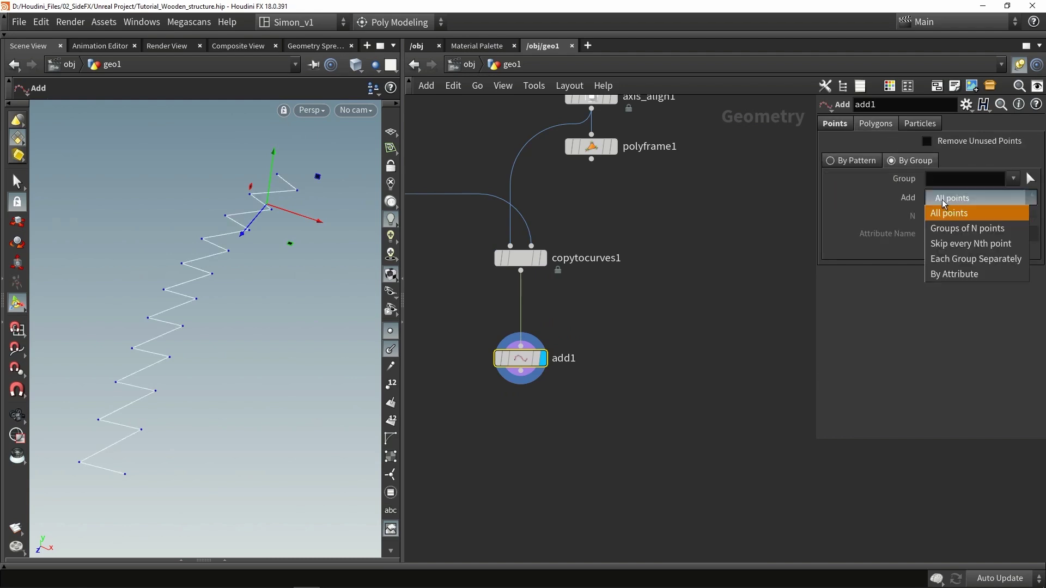
click(941, 244)
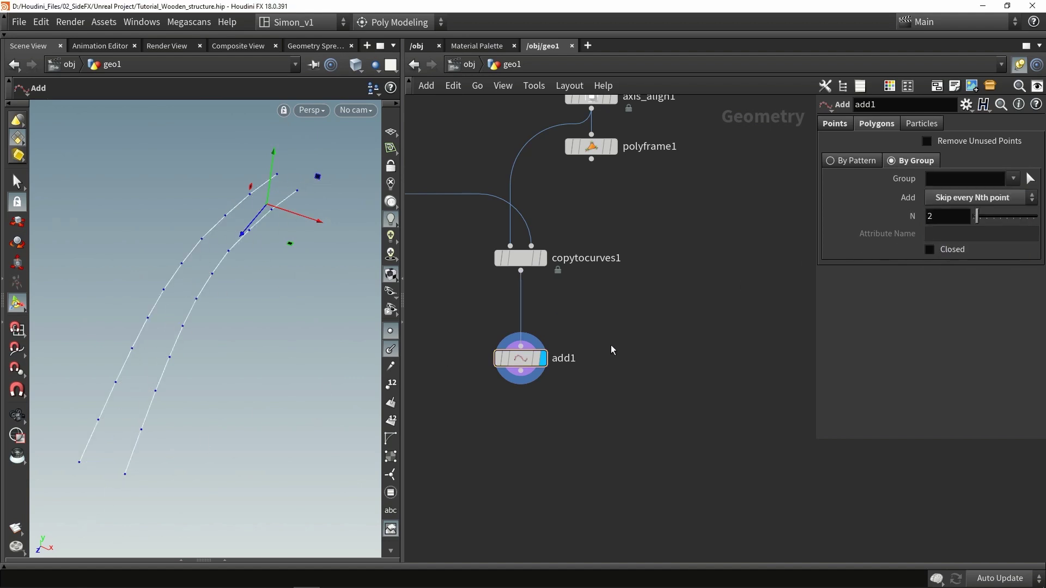
Step: Add a second Orientation Along Curve node, wire the Add output into it, and display it
middle_drag(611, 346, 639, 275)
key(Tab)
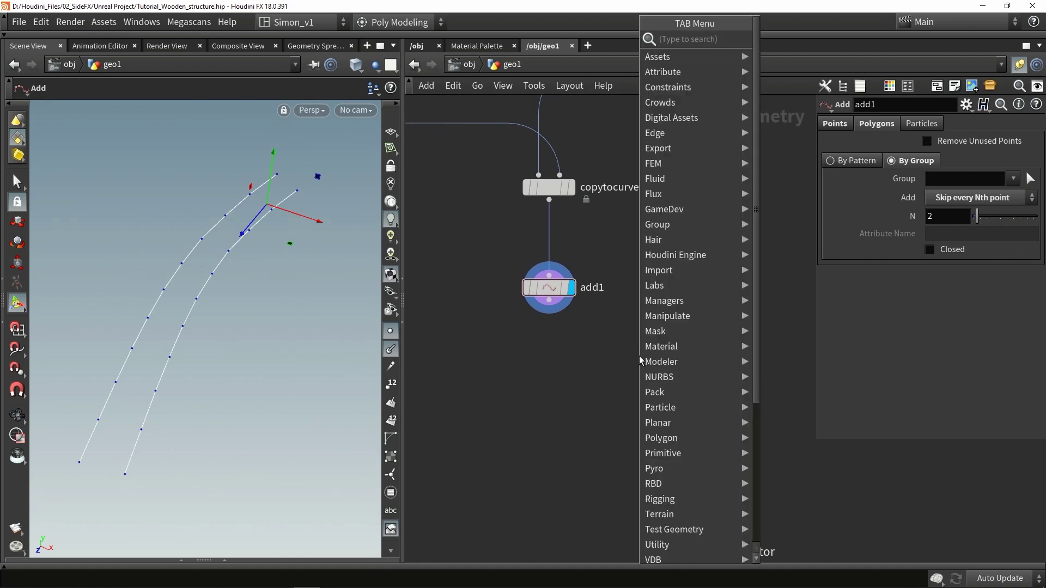
text(orient)
key(Return)
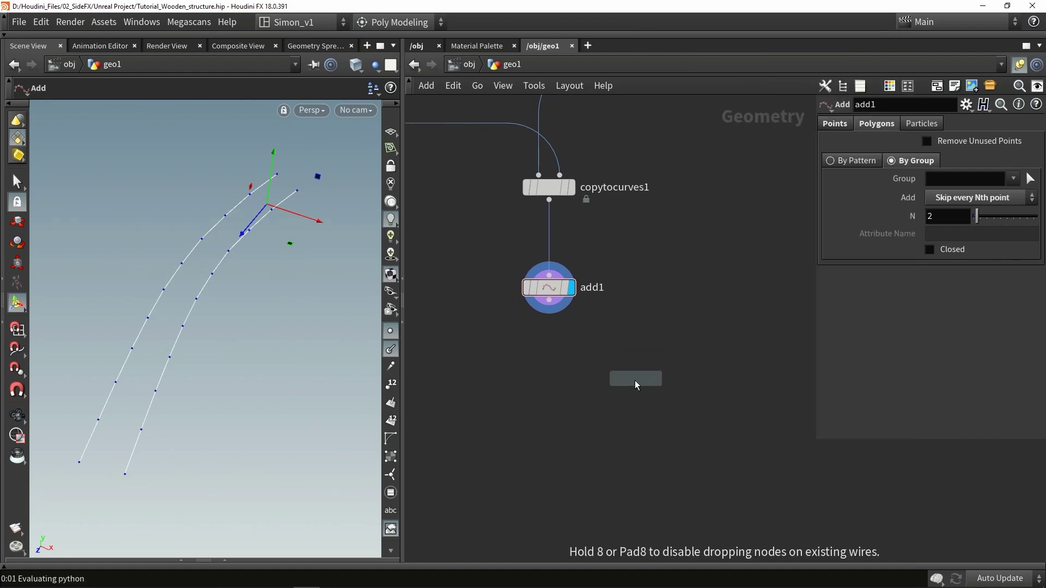
click(637, 384)
drag(549, 301, 684, 400)
middle_drag(698, 452, 622, 386)
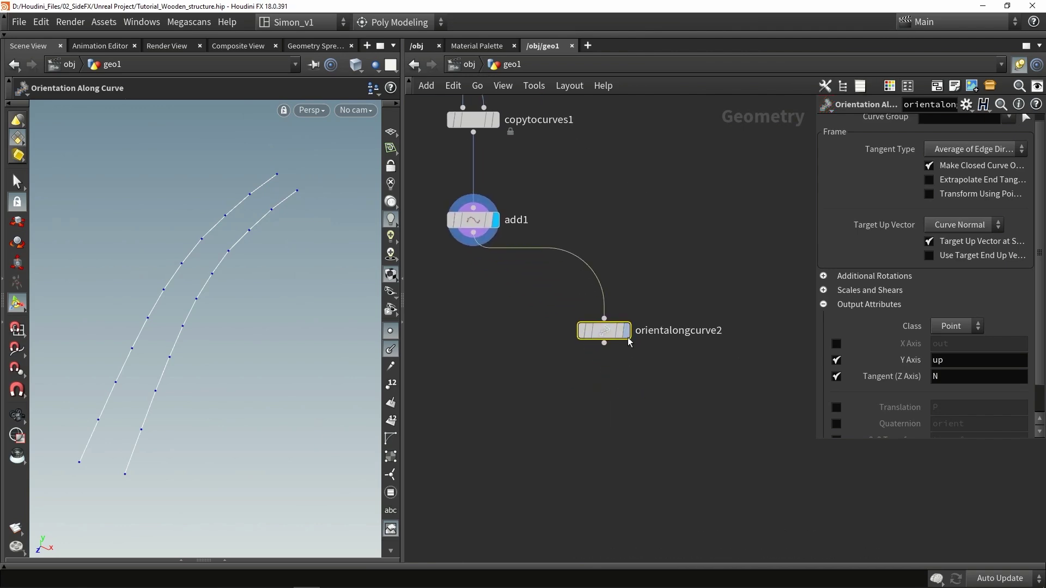
drag(629, 341, 659, 320)
Step: Add an Attribute Create node after the second Orientation Along Curve, defining a pscale attribute with value 3
key(Tab)
text(cr)
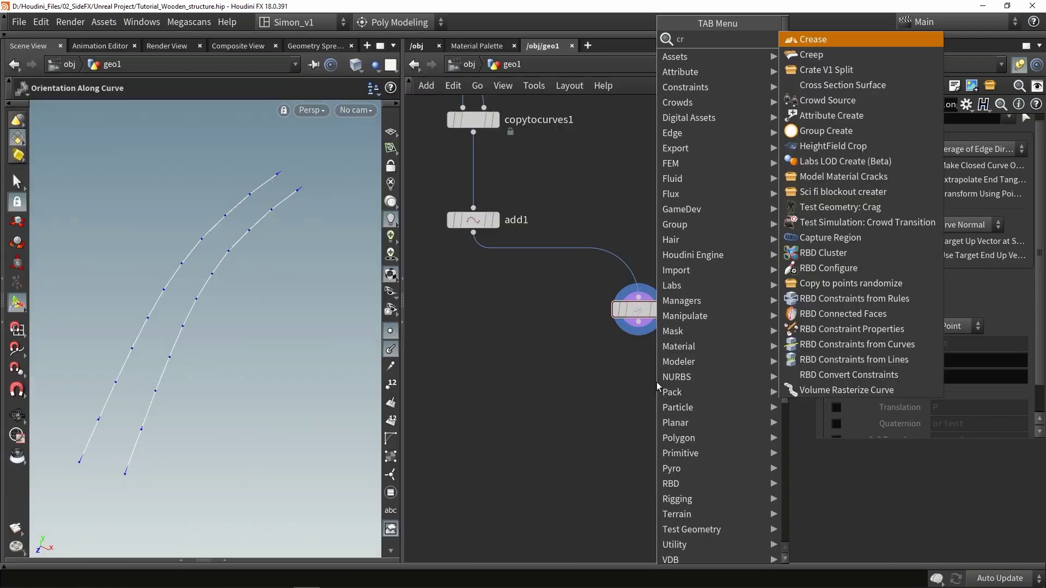
text(eate)
key(Return)
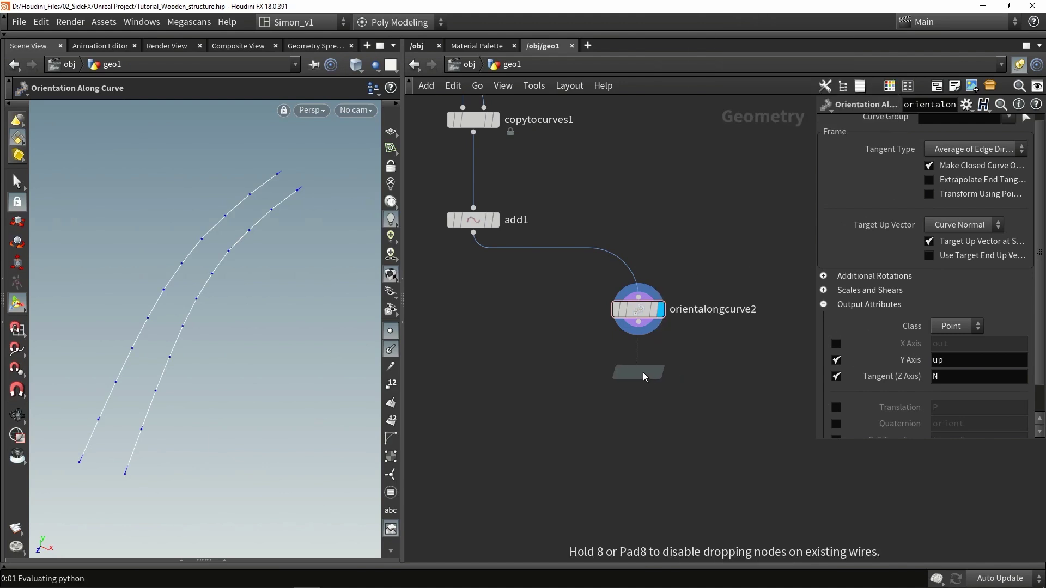
click(642, 371)
scroll(640, 375, up, 3)
drag(639, 276, 640, 362)
middle_drag(726, 473, 648, 415)
scroll(649, 414, down, 3)
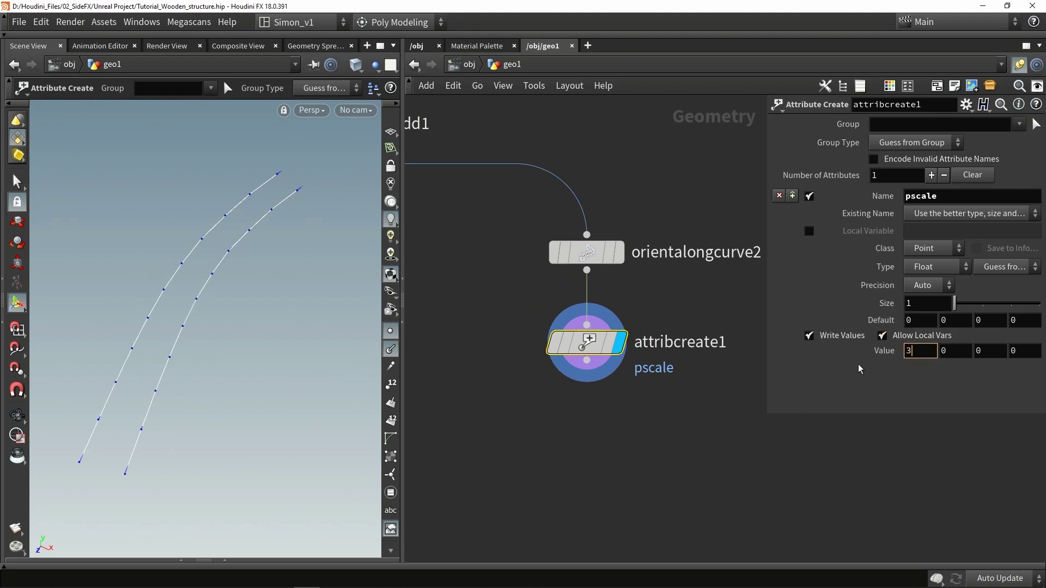
scroll(562, 334, down, 2)
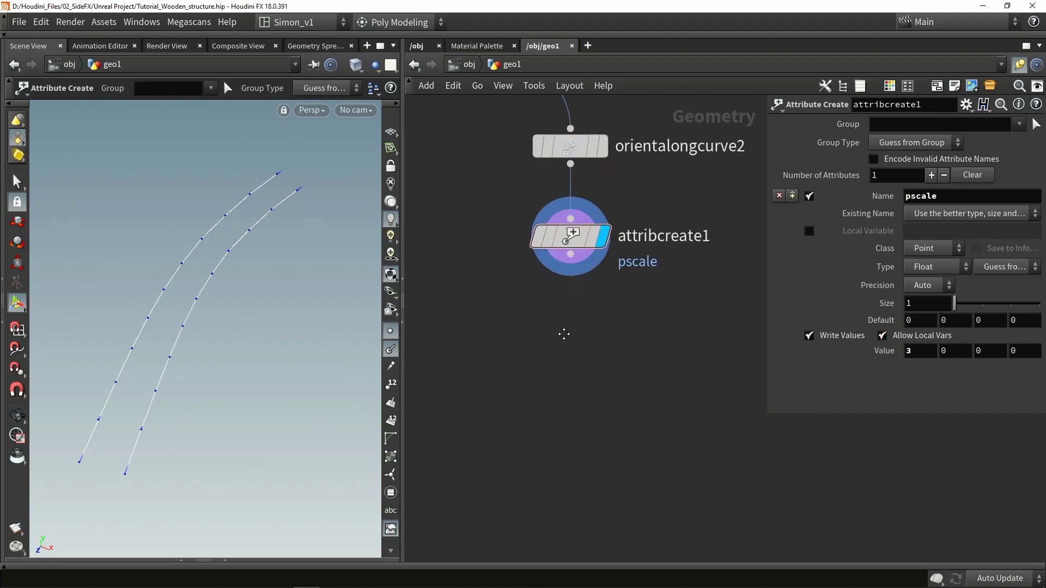
scroll(588, 376, down, 2)
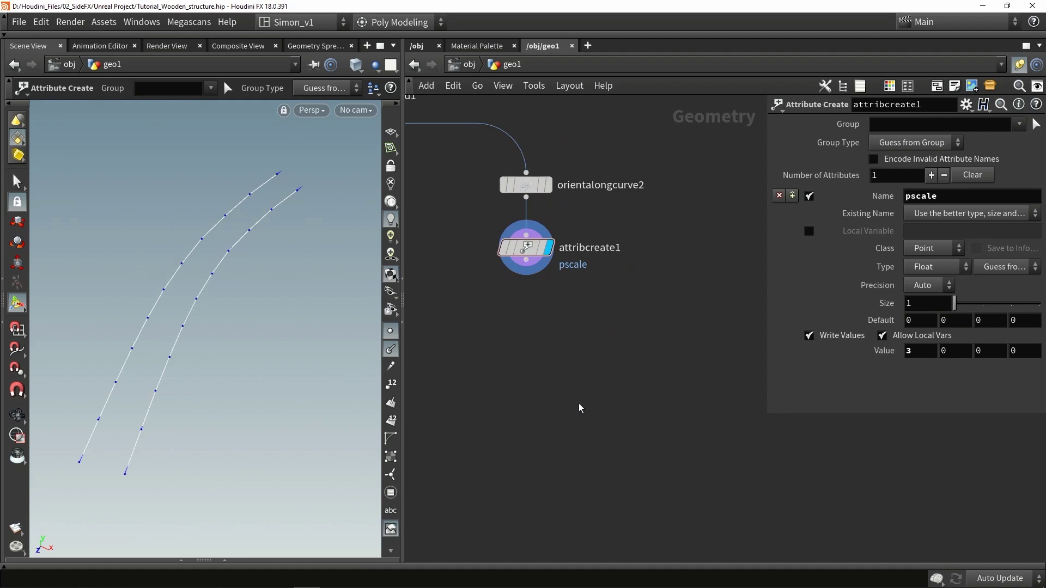
Step: Paste the wood board's File, Blast and Transform nodes and inspect the Blast and File geometry
key(ctrl+v)
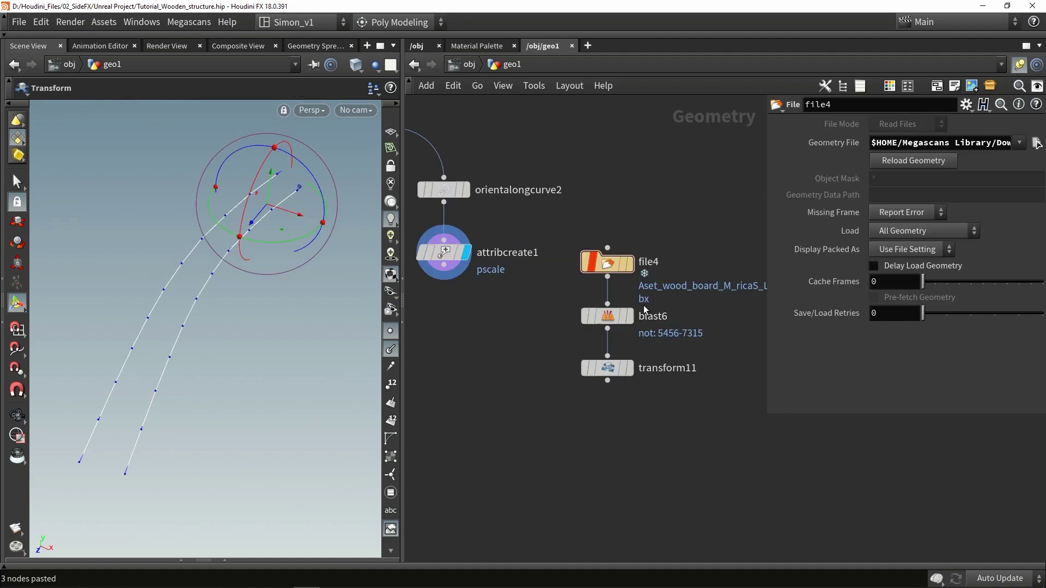
click(633, 321)
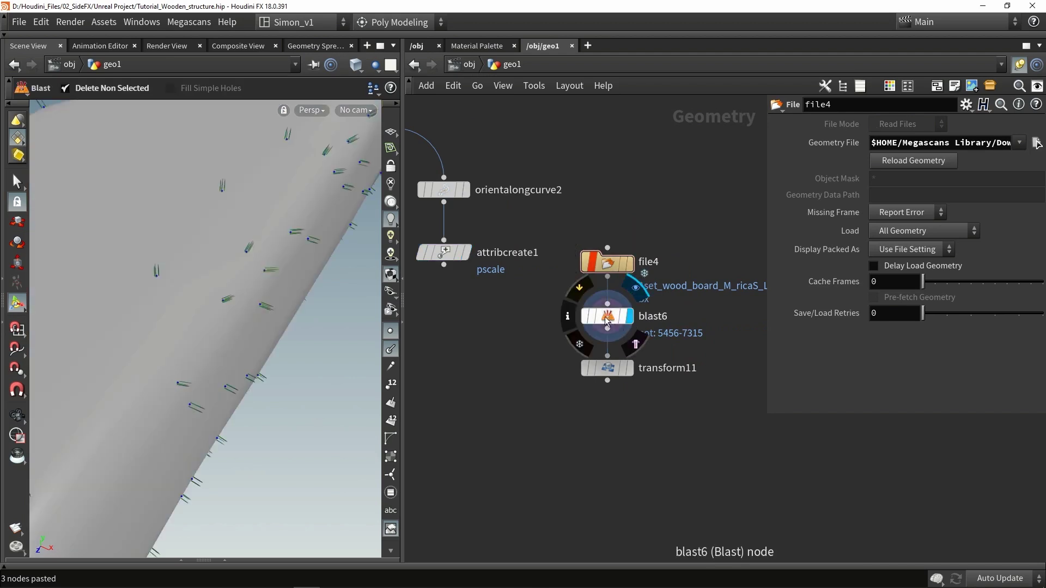
click(630, 266)
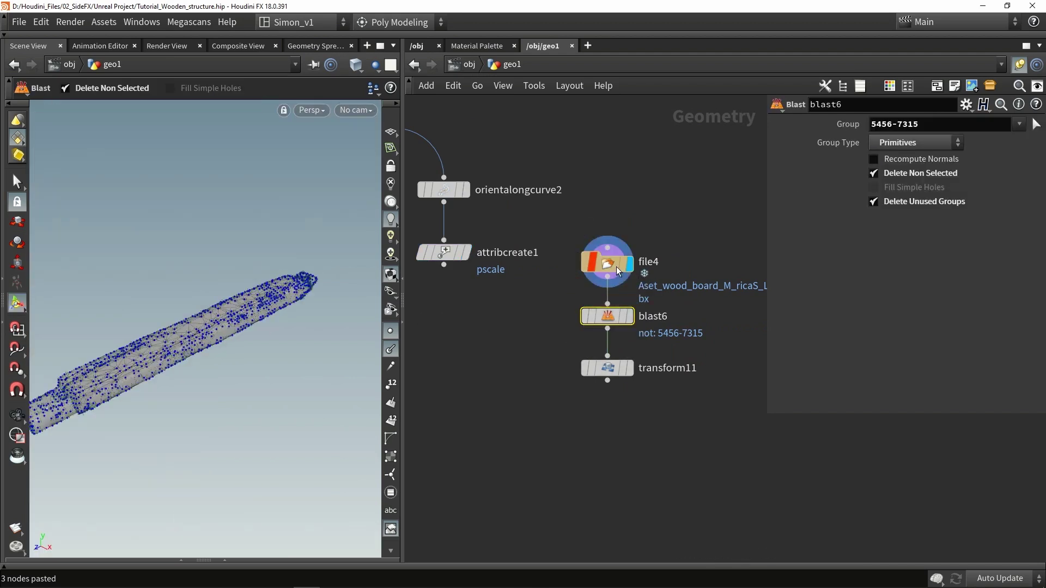
click(605, 263)
alt+drag(187, 300, 345, 296)
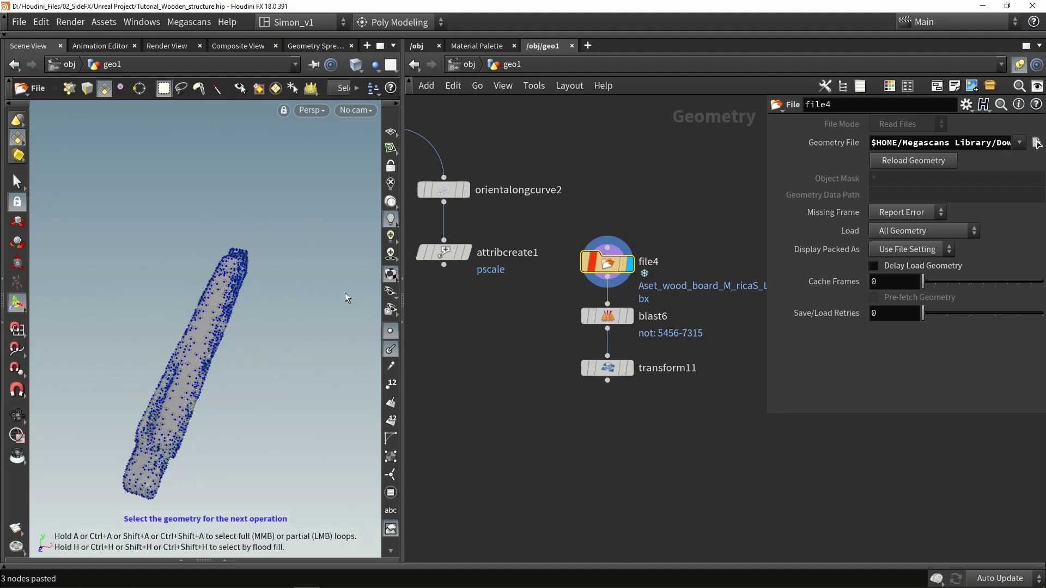
Step: Display the pasted Transform node's wood board and hide points and point normals in the viewport
click(632, 370)
click(610, 371)
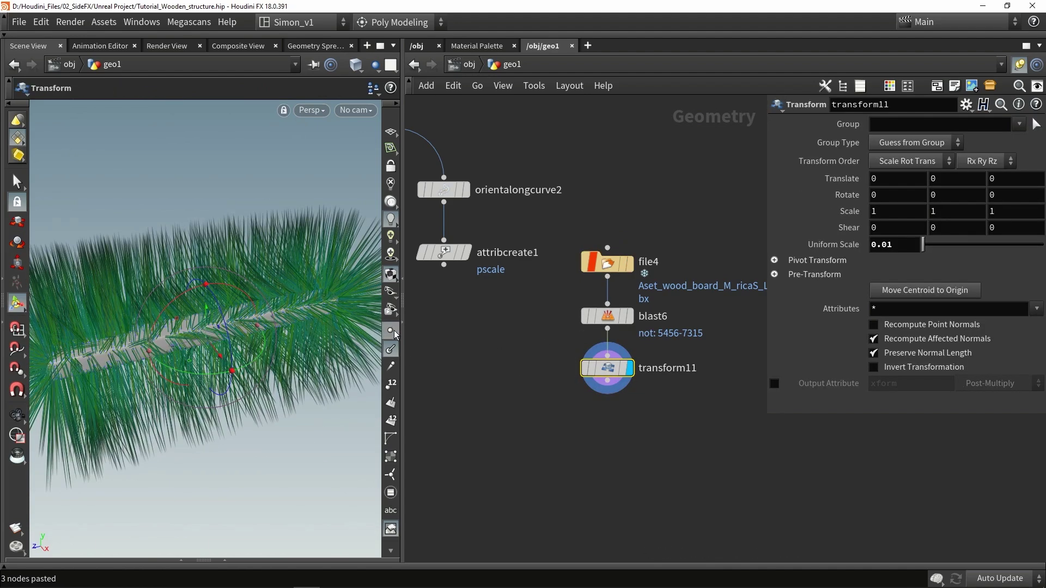
alt+drag(343, 349, 377, 351)
click(391, 353)
alt+drag(305, 332, 325, 331)
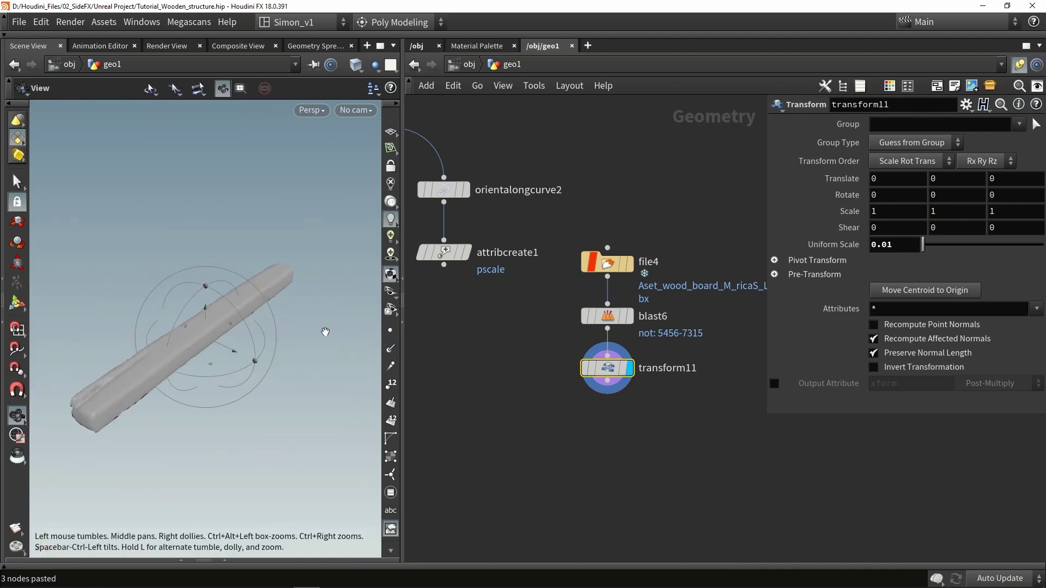
Step: Add a Copy to Points node that copies the wood board from transform11 onto the attribcreate1 points, and display it
key(Return)
key(Tab)
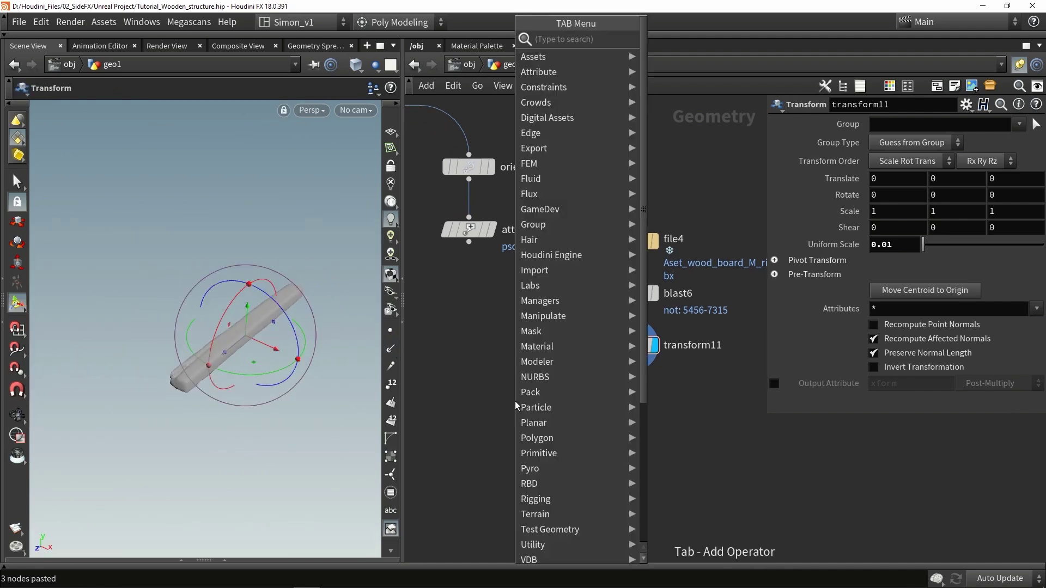
text(copy)
click(676, 100)
alt+drag(180, 363, 193, 363)
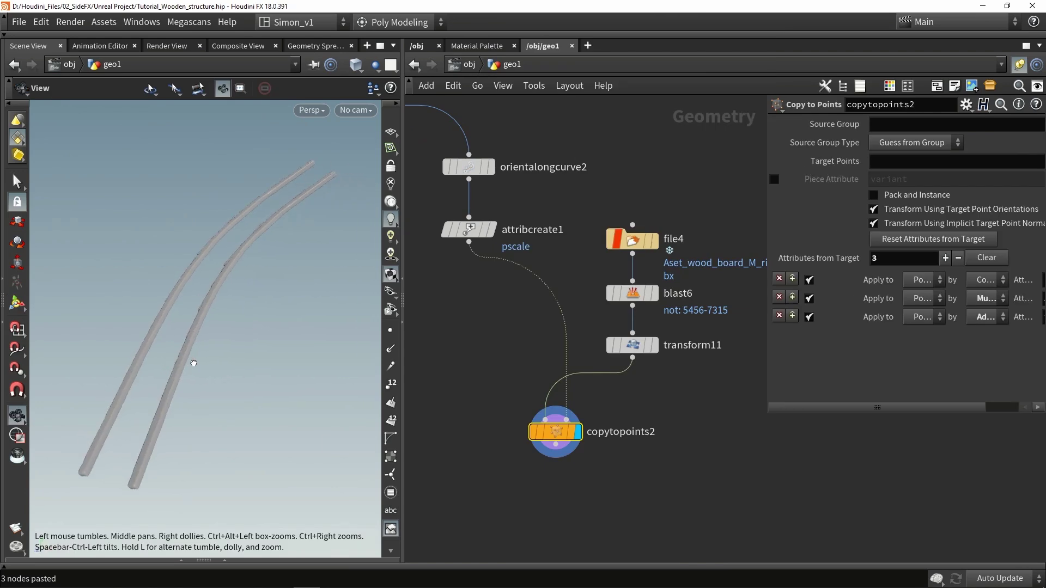
Step: Insert a Blast node between attribcreate1 and the new Copy to Points node
key(Return)
middle_drag(499, 359, 517, 351)
key(Tab)
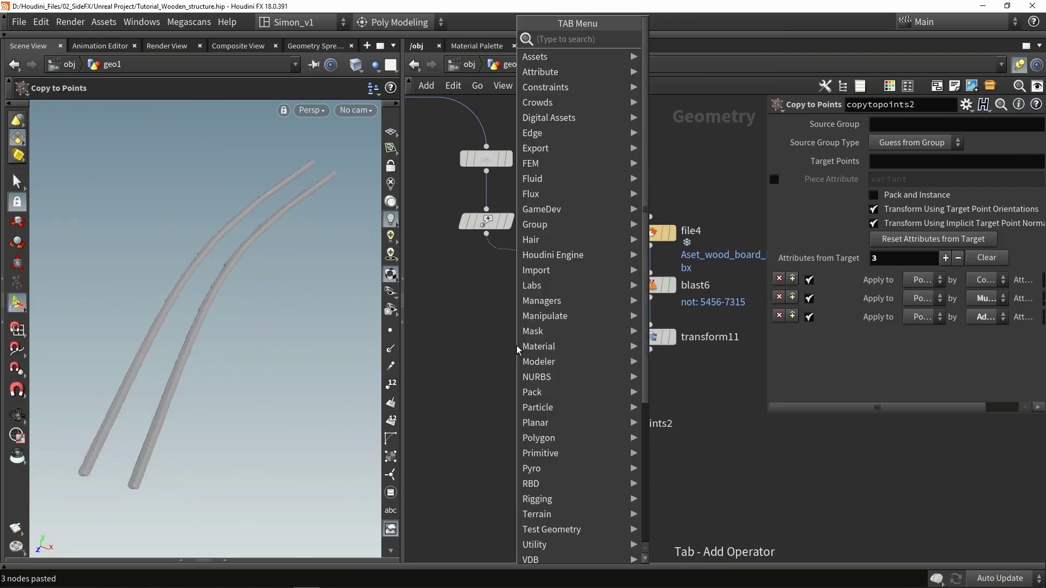
text(blast)
key(Return)
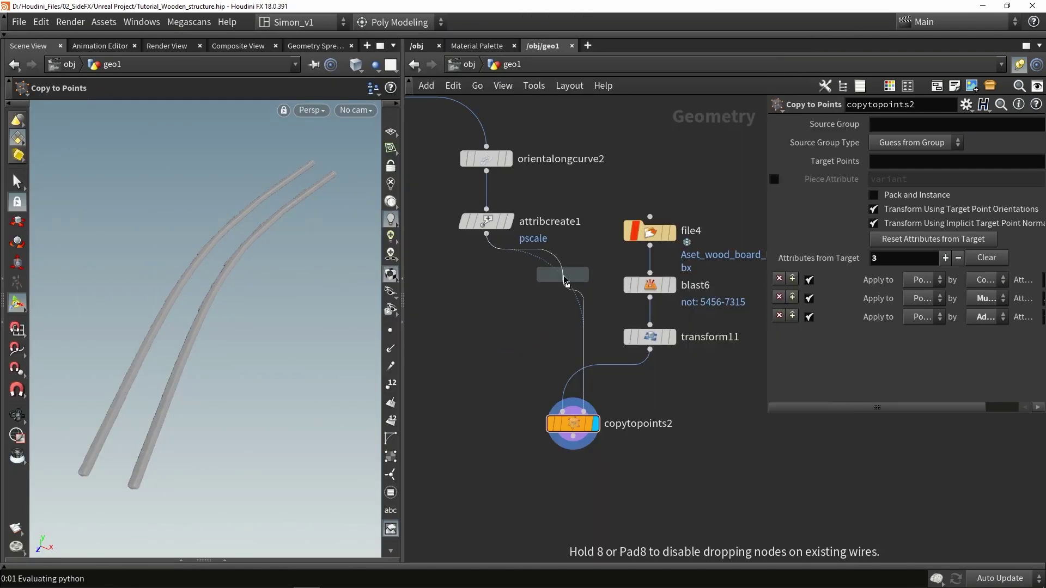
click(551, 285)
drag(551, 286, 488, 331)
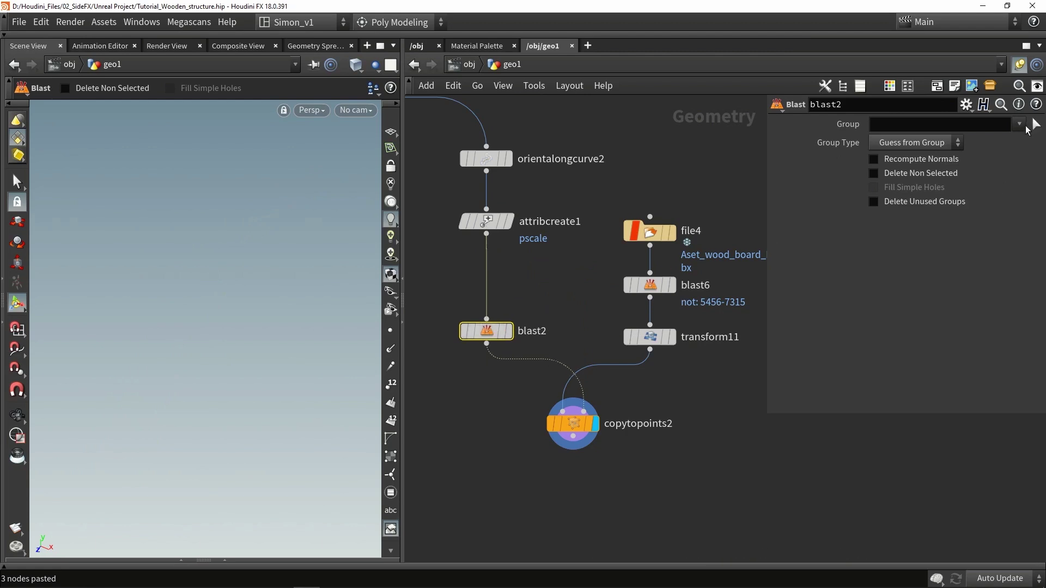
Step: Set the new Blast's group to end_start_points and enable Delete Non Selected
click(1014, 143)
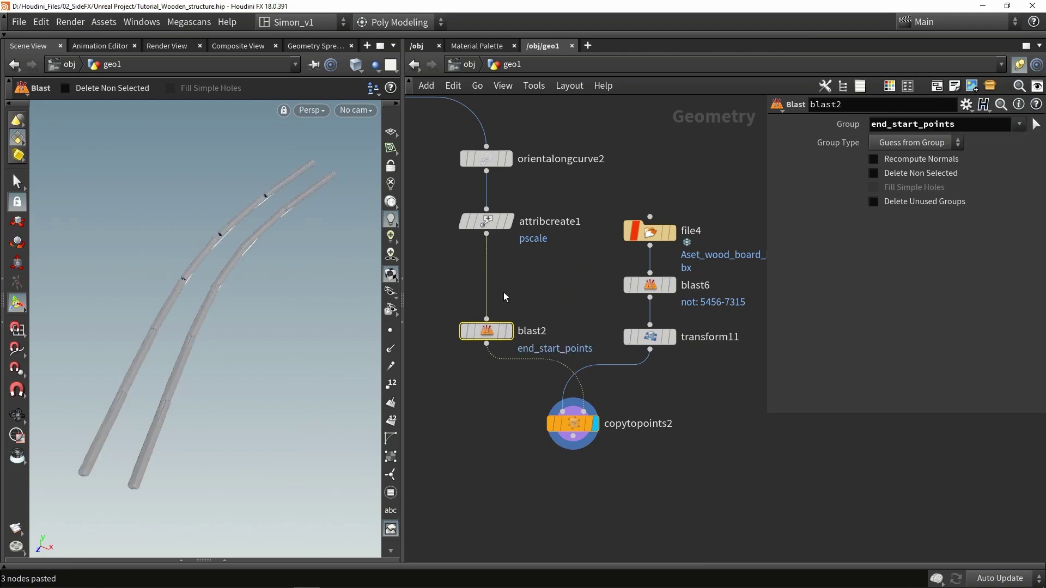
middle_drag(513, 289, 601, 288)
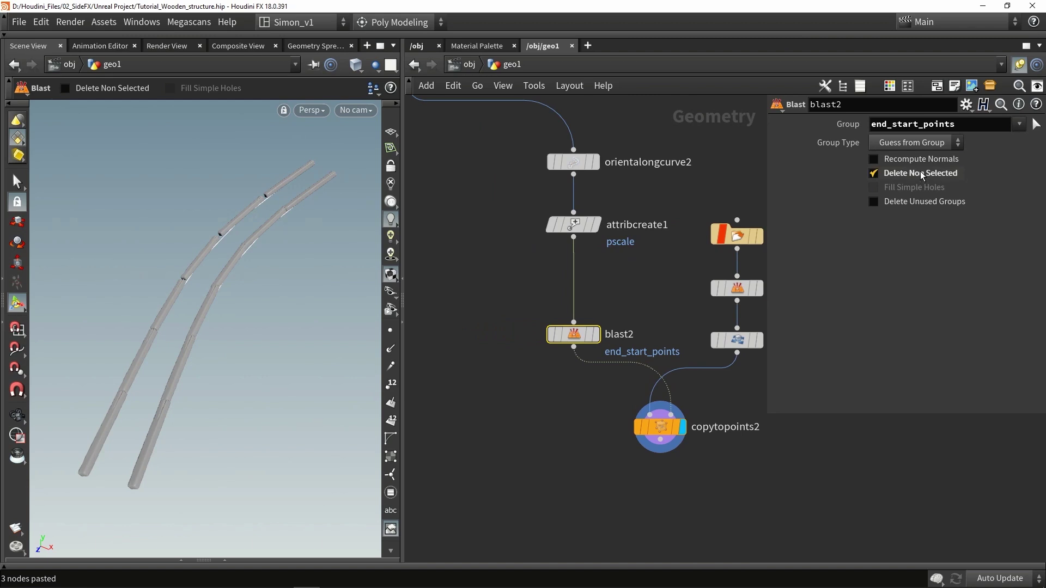
key(space)
drag(222, 228, 243, 250)
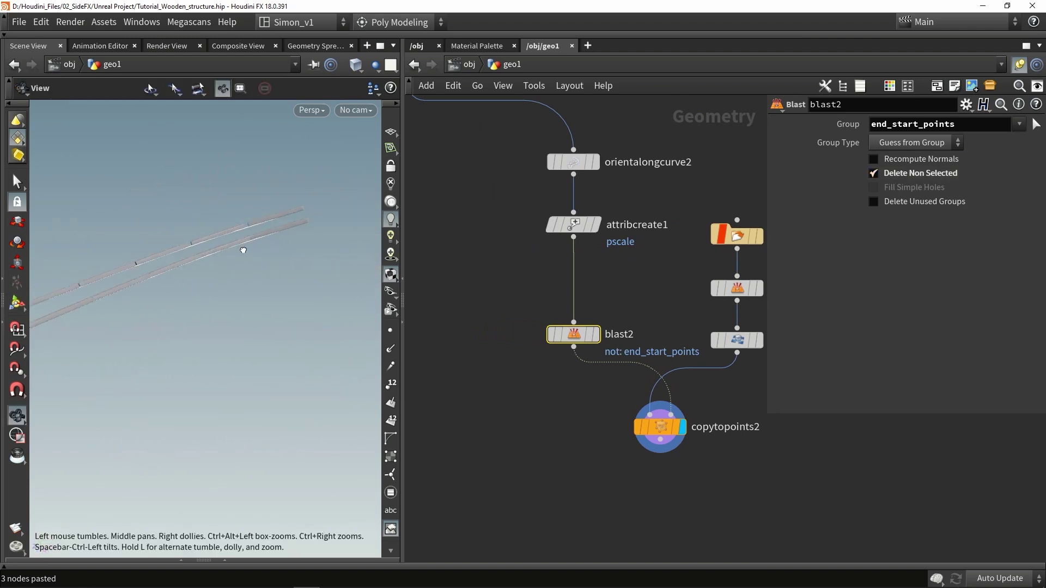
Step: Merge the pipe and board Copy to Points outputs into one Merge node and display the combined chute
scroll(574, 398, down, 6)
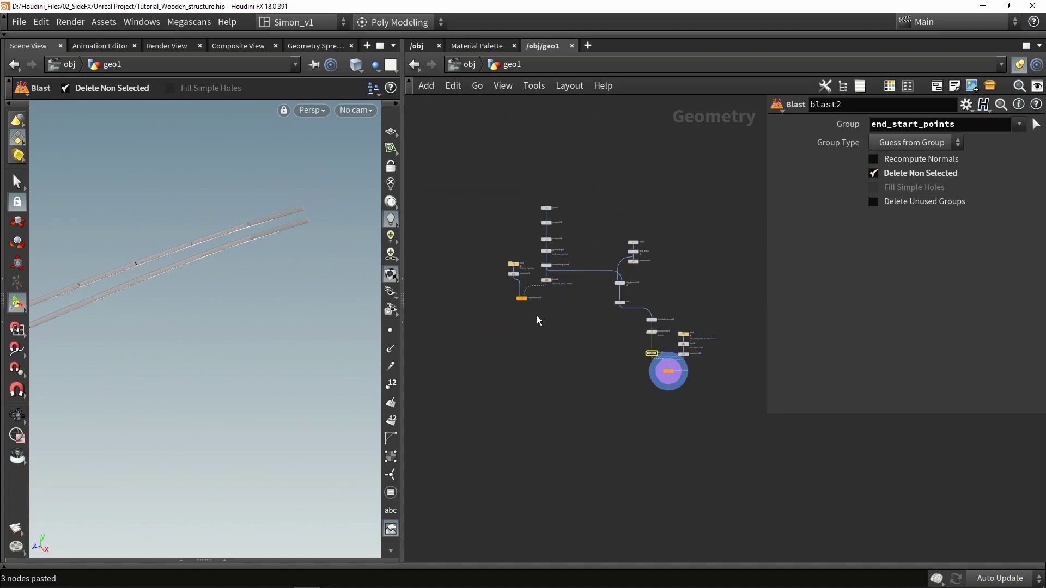
click(521, 298)
shift+drag(656, 380, 442, 383)
scroll(667, 377, up, 3)
click(441, 384)
scroll(490, 381, up, 3)
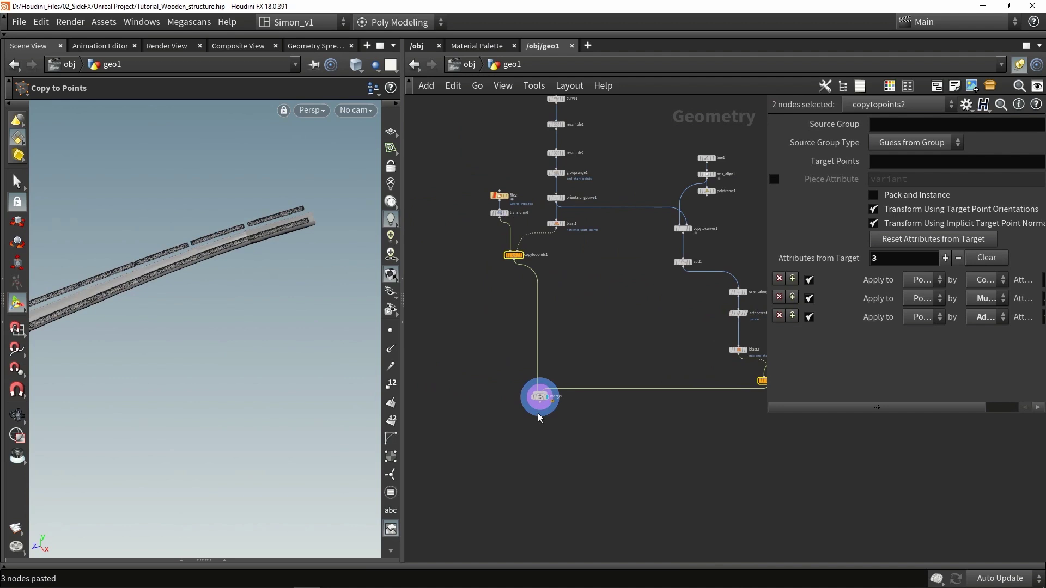
click(543, 375)
drag(277, 223, 212, 329)
middle_drag(682, 457, 537, 457)
scroll(536, 456, down, 3)
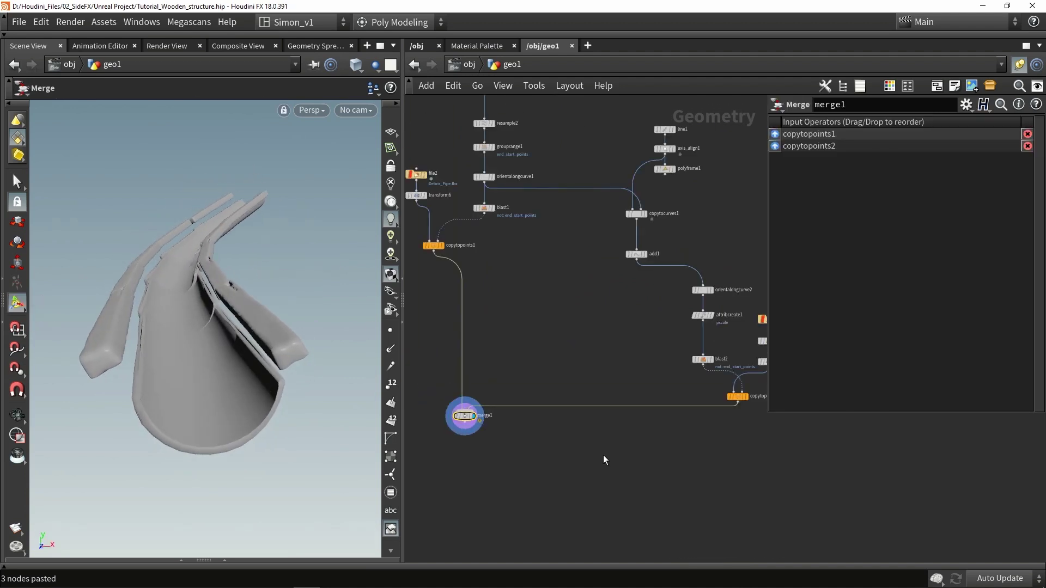
Step: Set orientalongcurve2's Target Up Vector to Y Axis and enable Use Target End Up Vector
middle_drag(635, 402, 550, 417)
scroll(617, 332, up, 5)
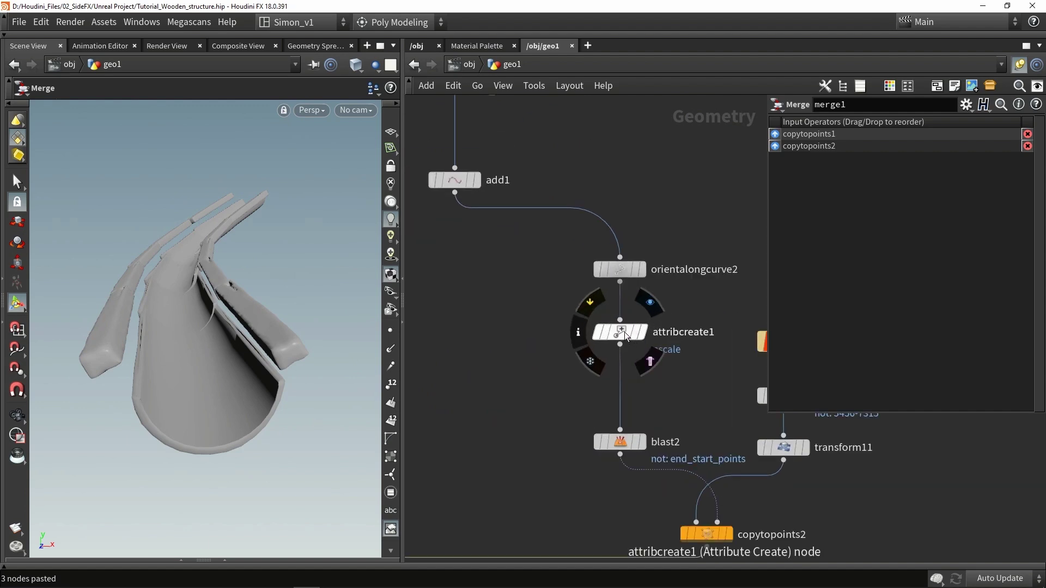
click(624, 332)
click(622, 272)
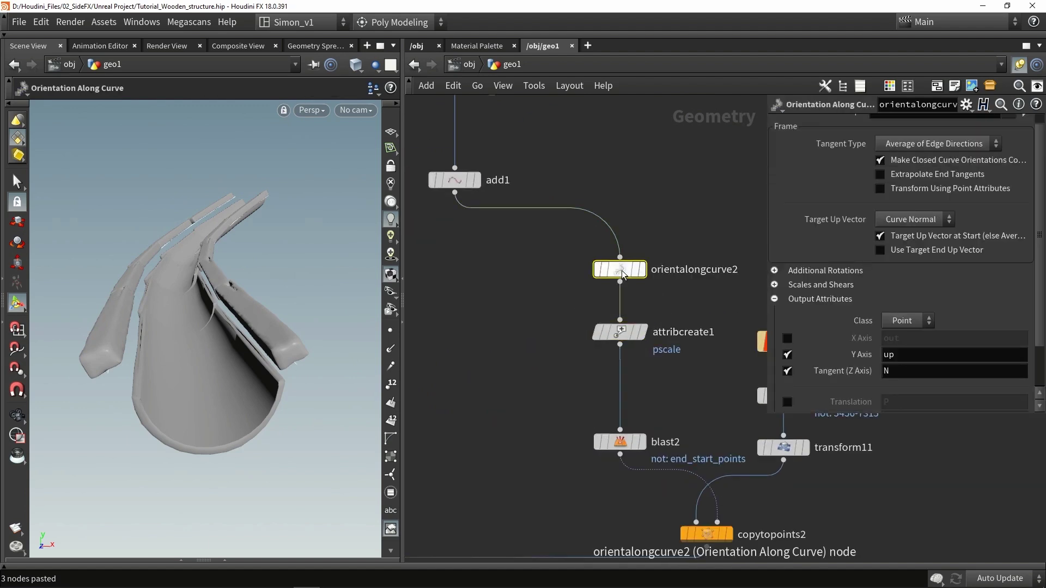
click(893, 220)
click(894, 264)
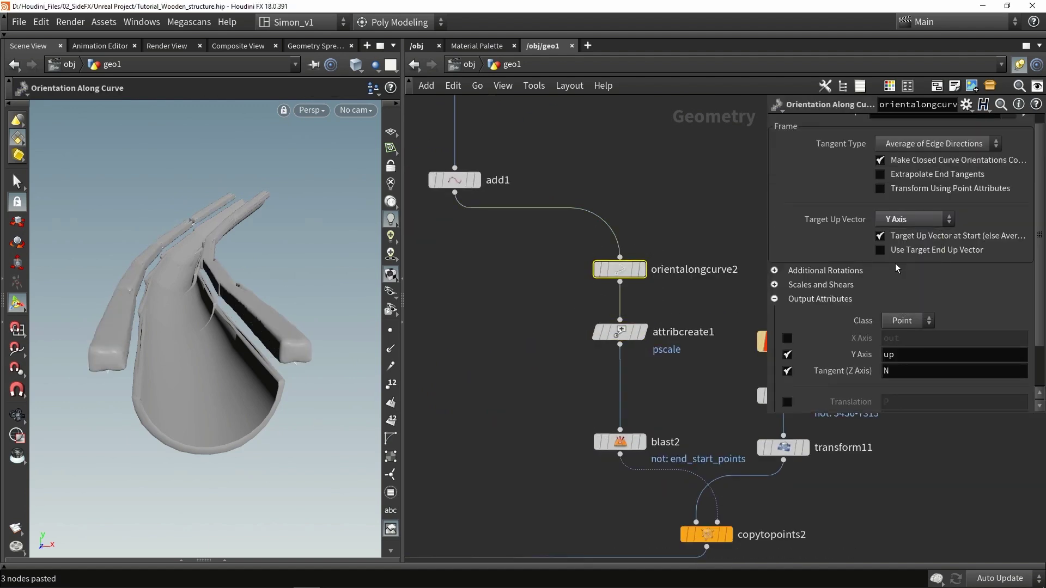
click(905, 253)
alt+drag(321, 272, 218, 267)
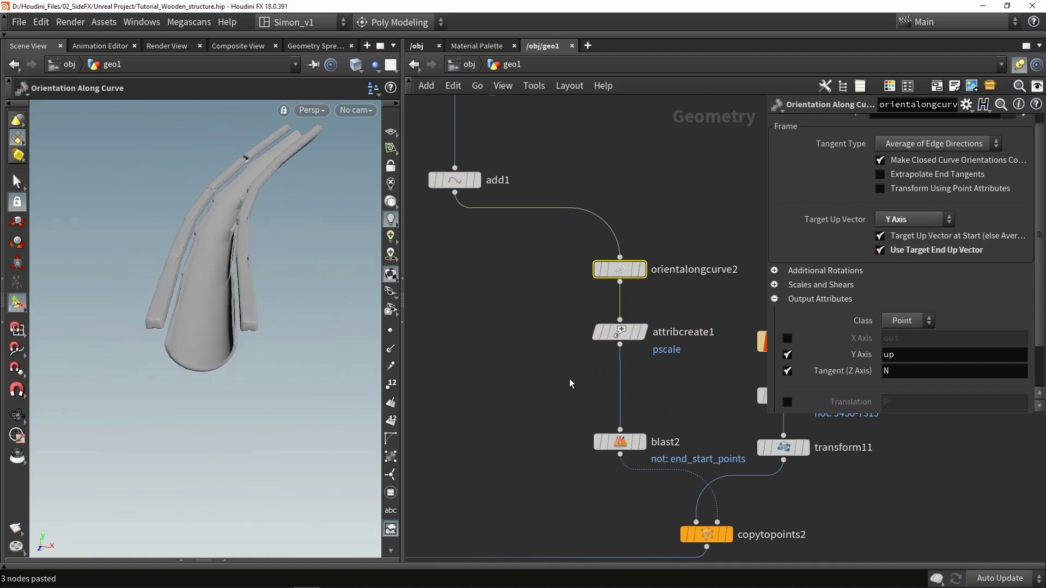
Step: Insert a Transform node between attribcreate1 and blast2 and lower the side rails to a Y translation of about -0.51
key(Tab)
text(tra)
click(727, 70)
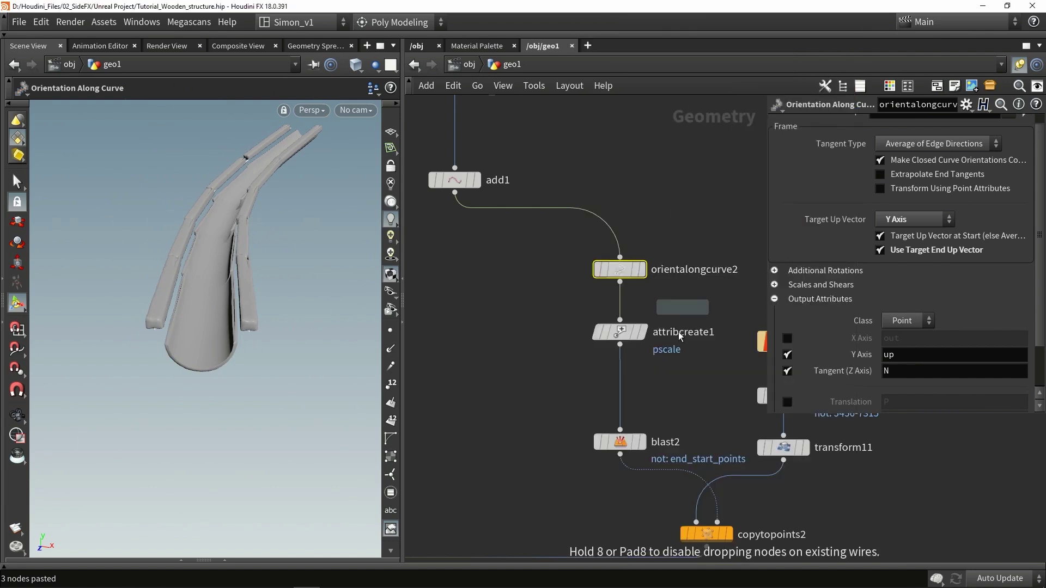
click(611, 382)
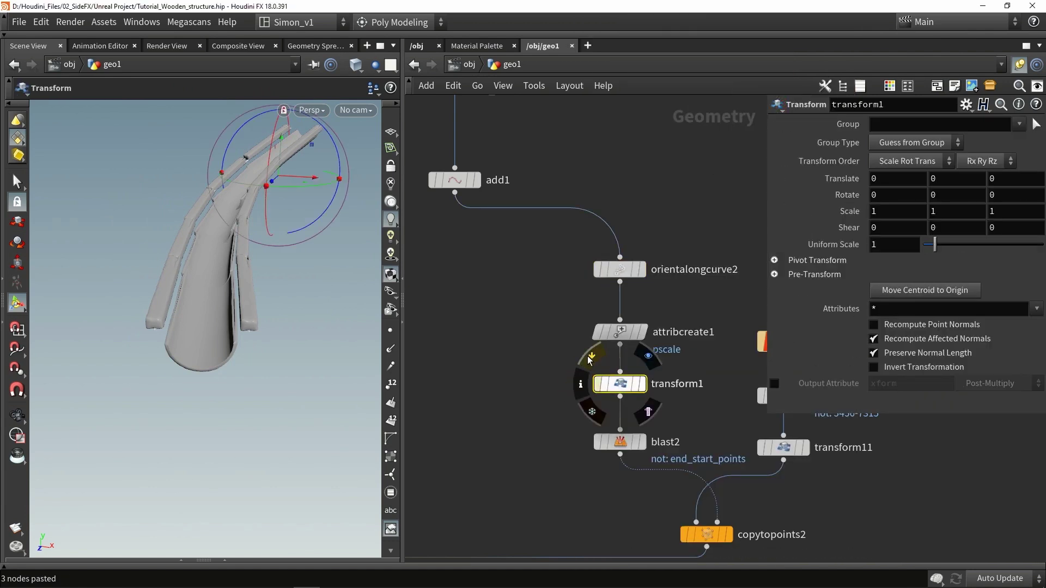
drag(284, 140, 280, 157)
alt+drag(256, 229, 281, 229)
scroll(502, 292, up, 1)
Step: Wire polyframe1 into the first input of copytocurves1 and shorten line1 to bring the side rails closer to the pipe
middle_drag(502, 292, 507, 450)
scroll(536, 244, down, 3)
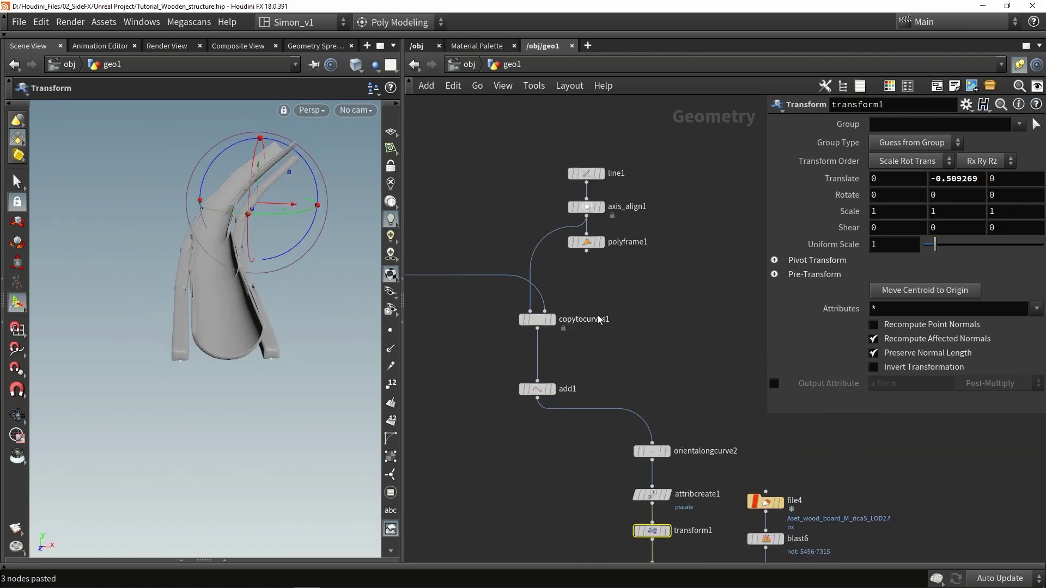
drag(586, 251, 529, 311)
click(590, 177)
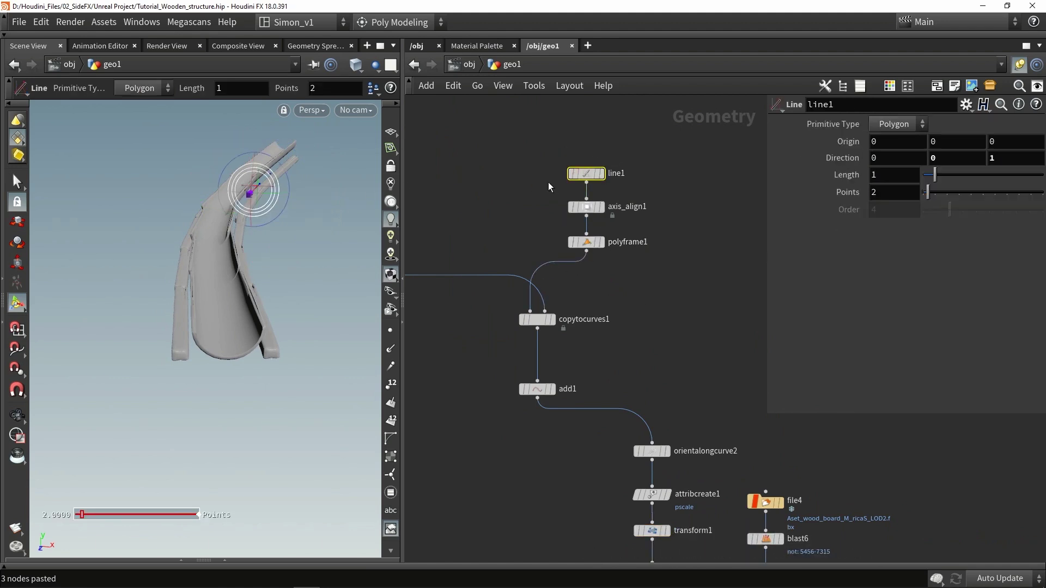
mouse_move(937, 178)
mouse_down()
mouse_move(946, 173)
mouse_move(926, 175)
mouse_move(936, 176)
mouse_up()
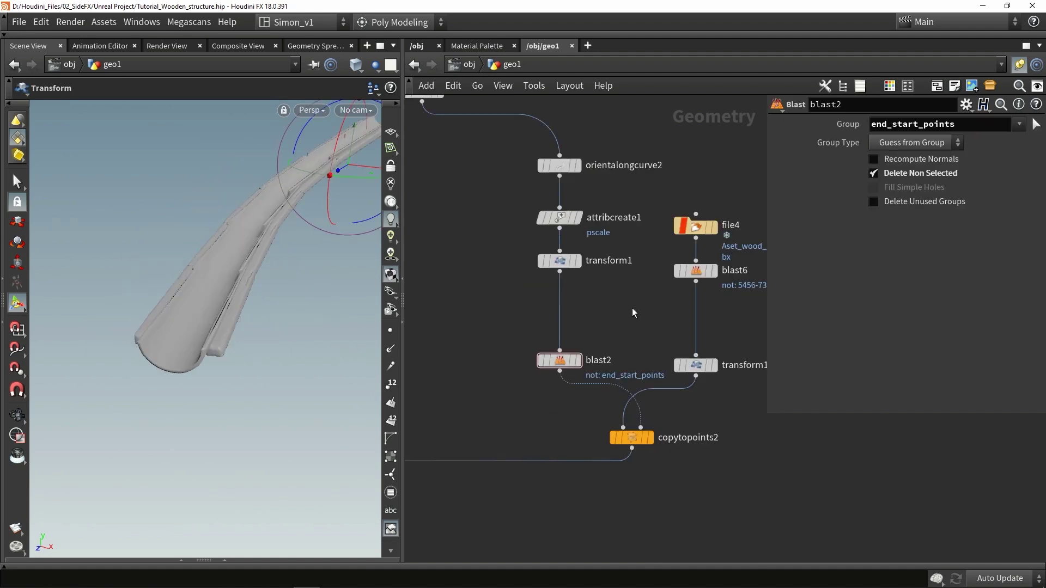
Step: Add a Merge node near blast2 and duplicate transform1 as a parallel branch from attribcreate1
key(Tab)
text(merge)
key(Return)
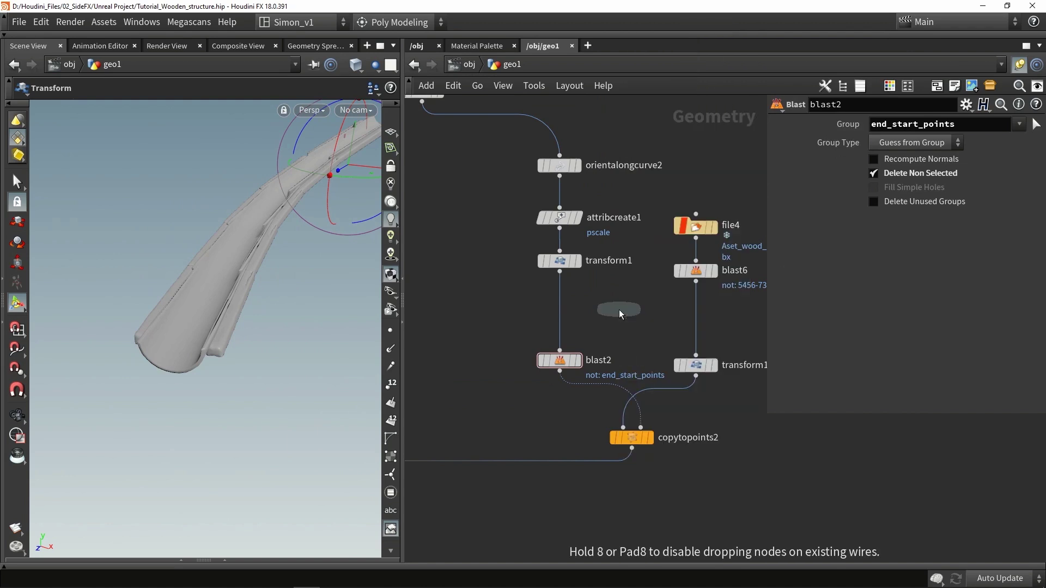
click(617, 294)
scroll(596, 261, up, 2)
drag(550, 262, 495, 262)
alt+drag(495, 262, 640, 262)
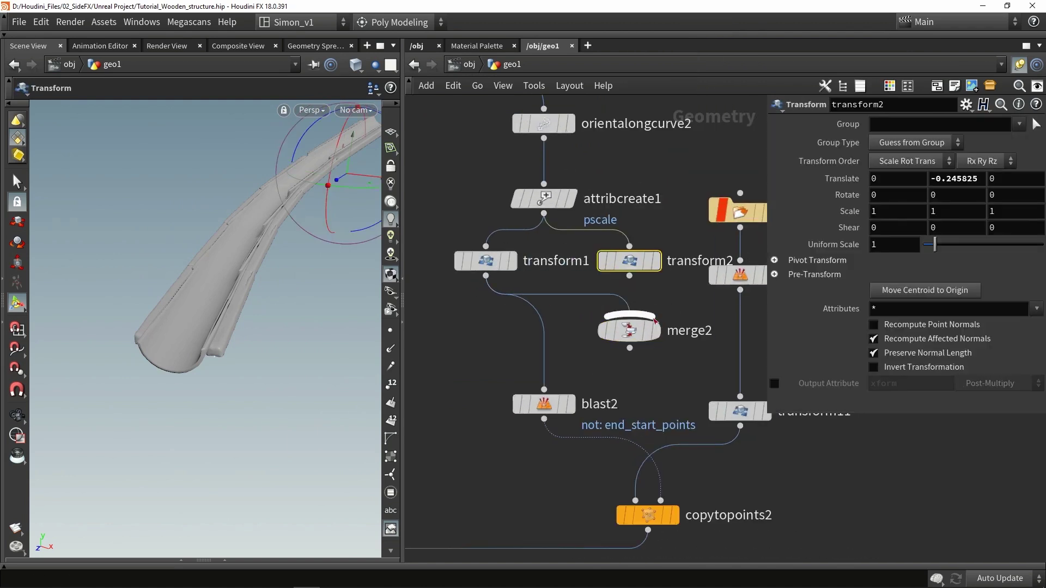
Step: Wire the duplicated Transform into the new Merge alongside transform1 and insert the Merge above blast2
click(629, 276)
click(648, 300)
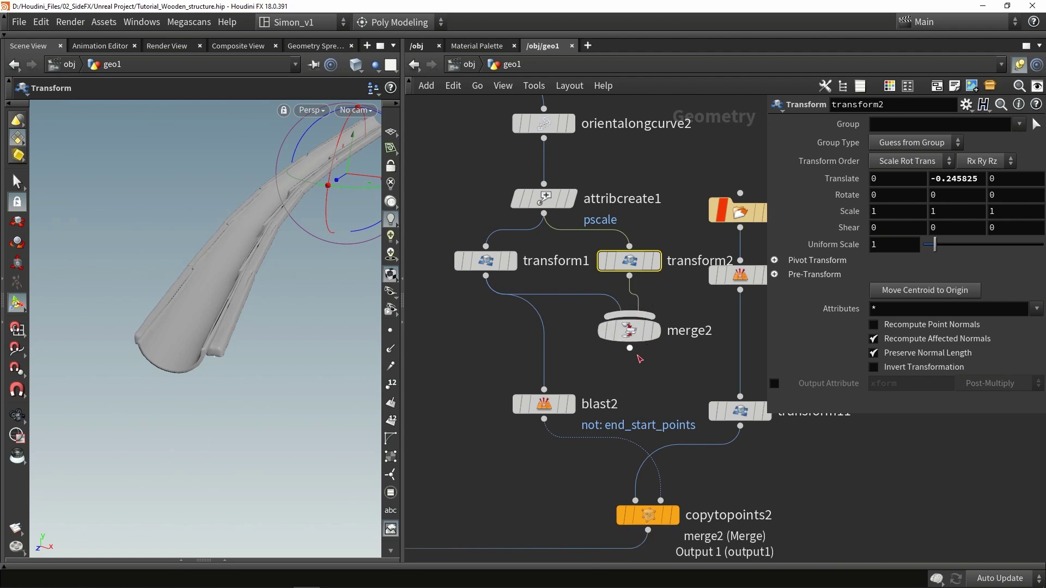
drag(631, 330, 547, 342)
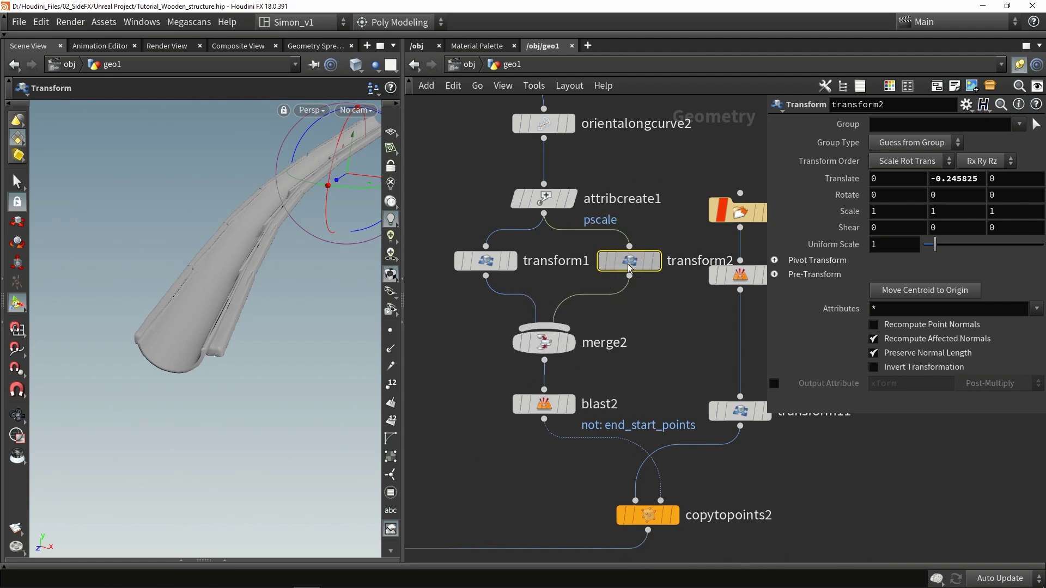
Step: Lower the second row of boards by moving transform2 to a Y translation of about -0.53
drag(353, 135, 353, 165)
alt+drag(261, 220, 212, 267)
key(Escape)
mouse_move(201, 363)
mouse_down()
mouse_move(218, 316)
mouse_move(228, 327)
mouse_move(223, 340)
mouse_move(145, 369)
mouse_move(140, 354)
mouse_move(299, 362)
mouse_move(304, 349)
mouse_move(175, 280)
mouse_move(256, 304)
mouse_move(205, 357)
mouse_move(220, 369)
mouse_up()
key(Return)
key(Escape)
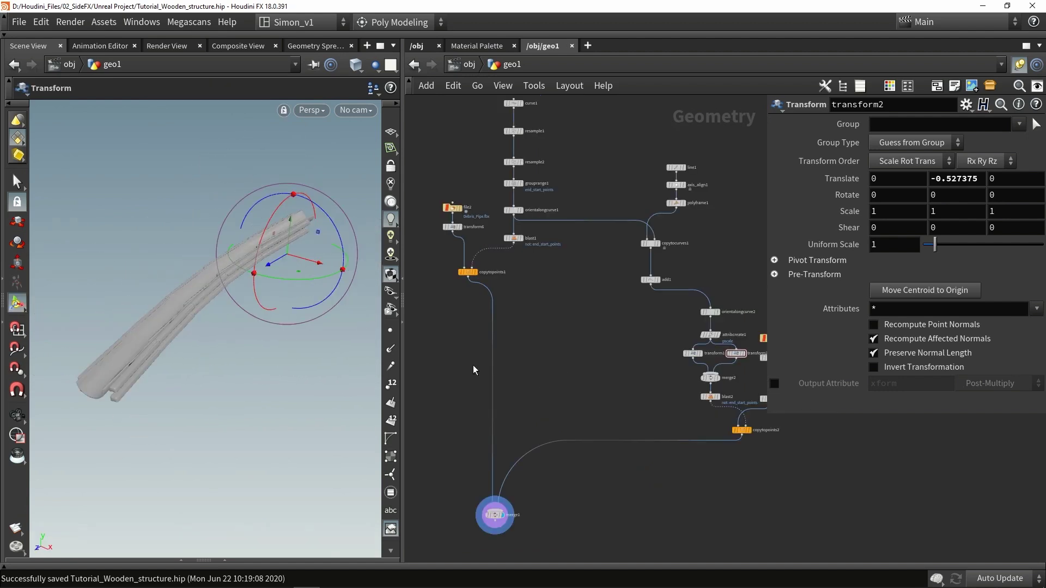
alt+drag(326, 355, 296, 351)
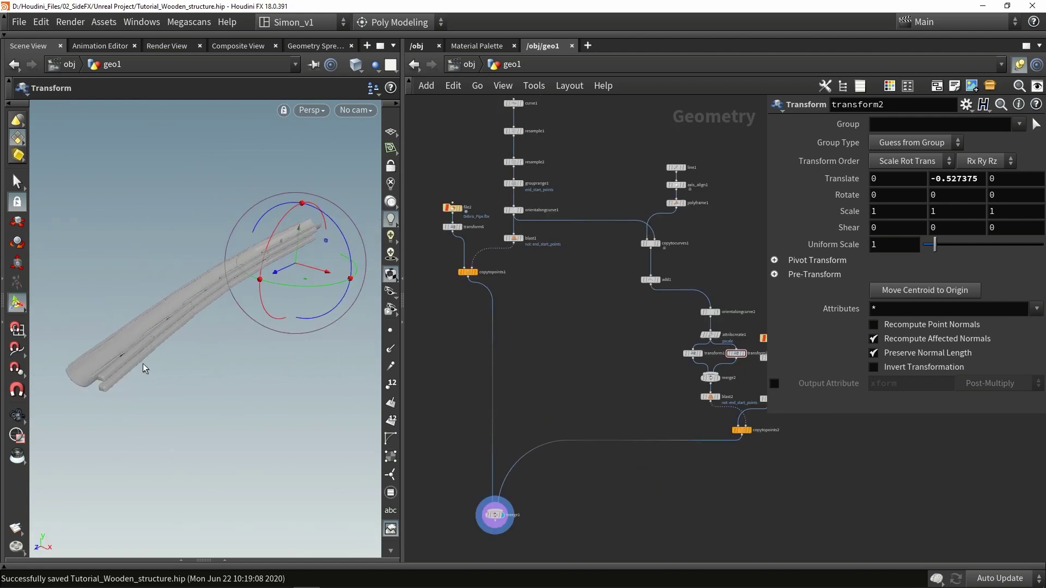
Step: Paste the File and Transform nodes for the tgmsdc0fa_LOD2.fbx wooden post and frame it in the viewport
key(ctrl+v)
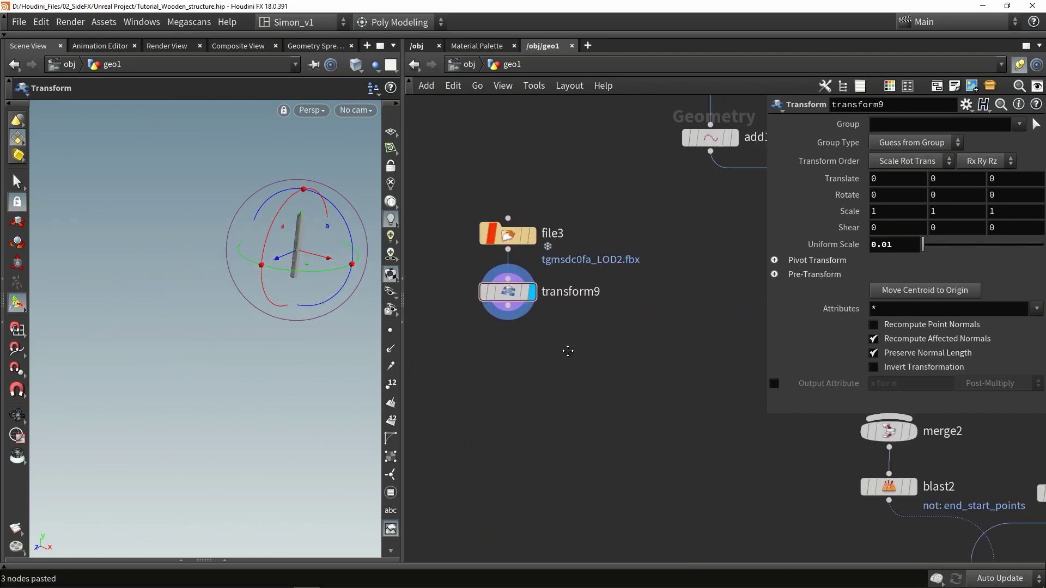
middle_drag(575, 367, 544, 362)
key(space+g)
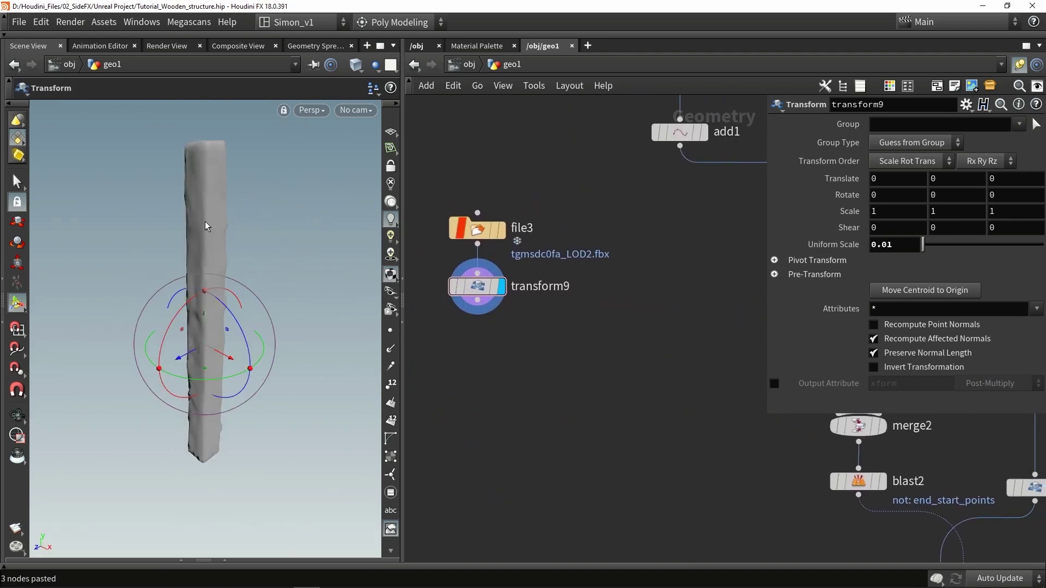
Step: Add a Copy to Points node that copies the transform9 post onto the add1 points, and display it
key(Tab)
text(copy)
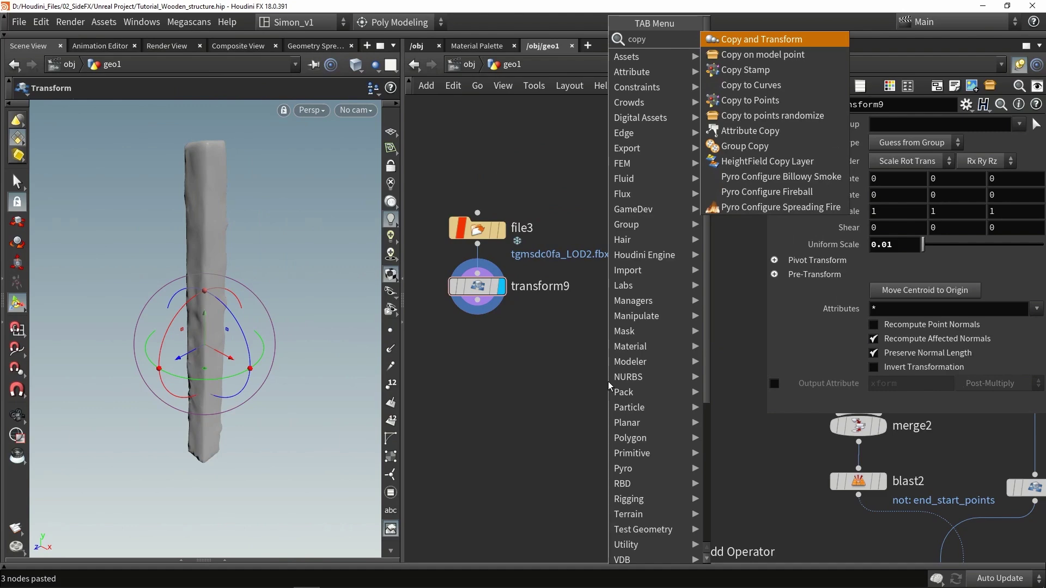
click(750, 100)
click(606, 357)
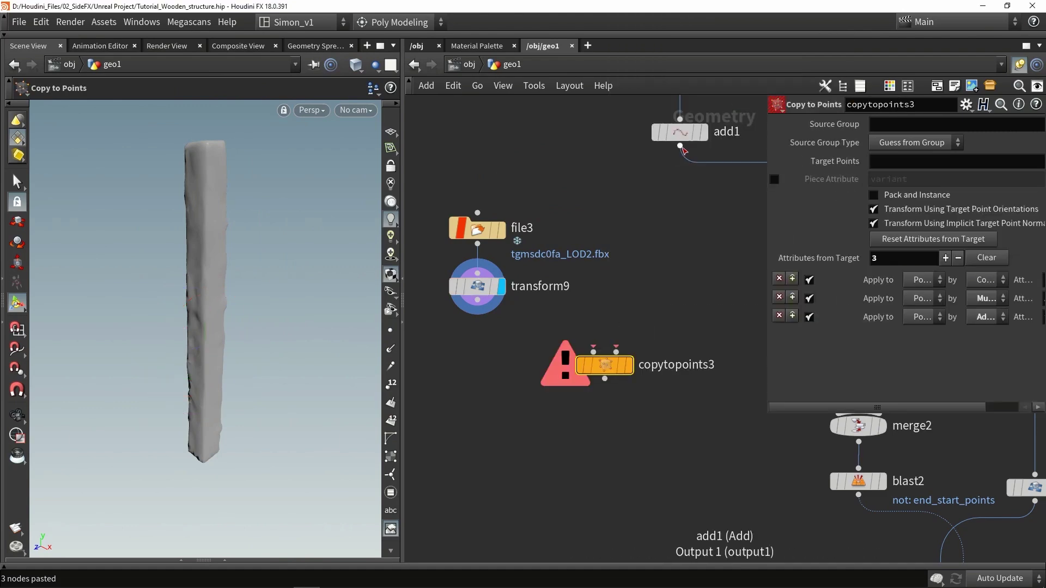
drag(681, 147, 616, 352)
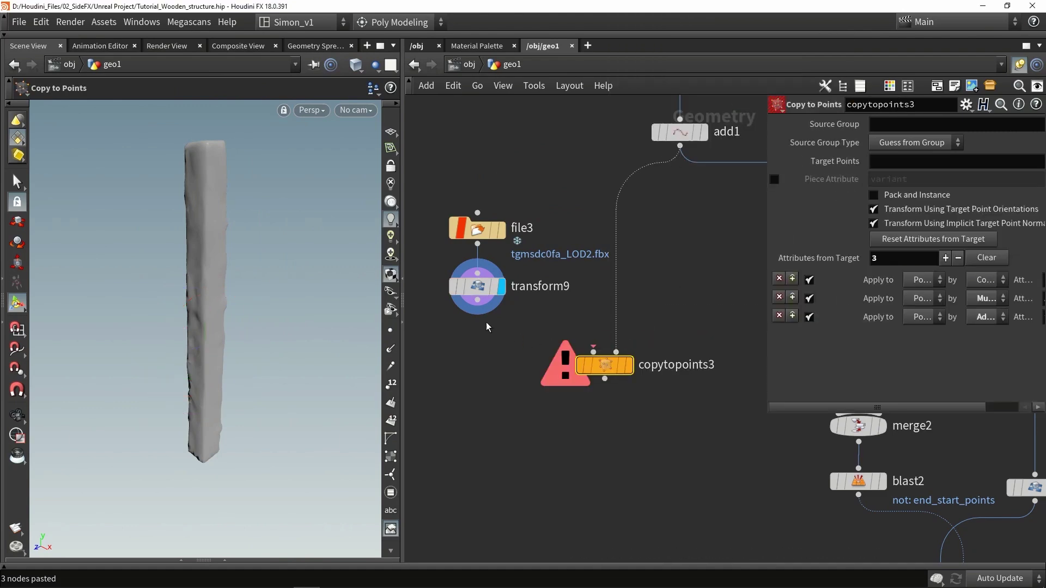
drag(477, 300, 594, 352)
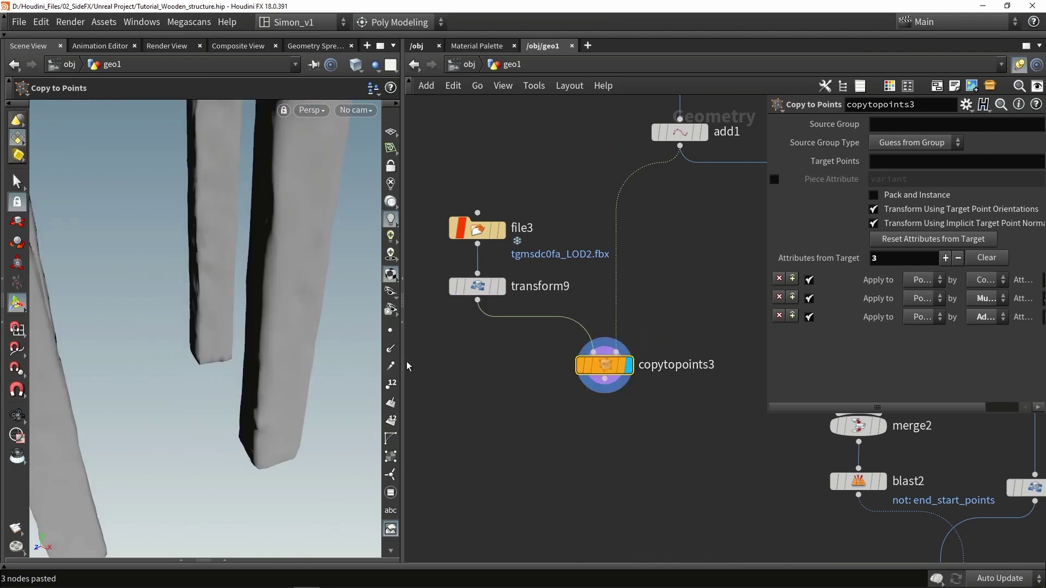
key(space+g)
alt+drag(243, 345, 216, 345)
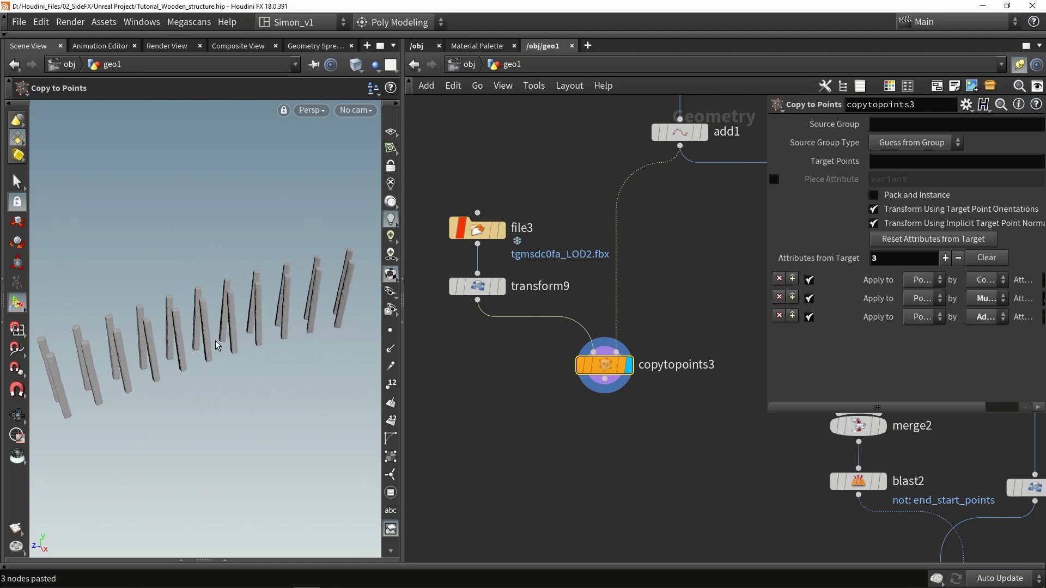
Step: Insert an Orientation Along Curve node between add1 and copytopoints3, with its Target Up Vector set to Y Axis
key(Tab)
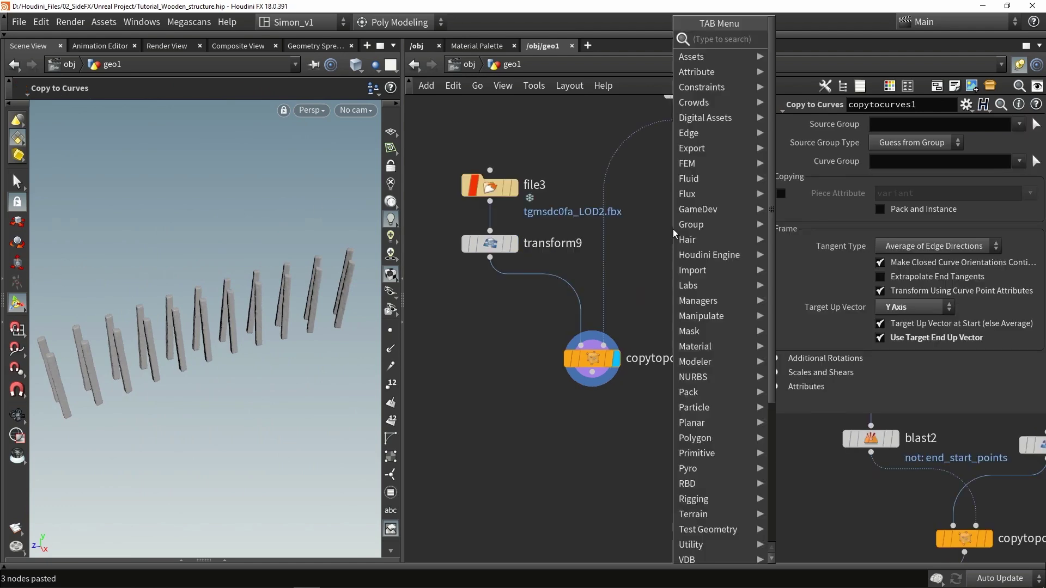
text(ori)
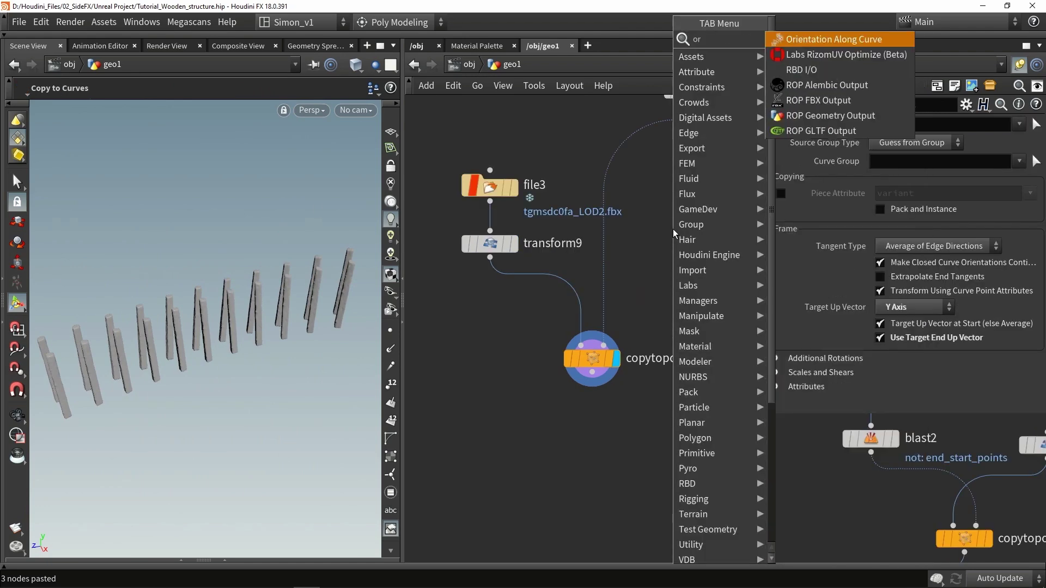
key(Return)
click(648, 191)
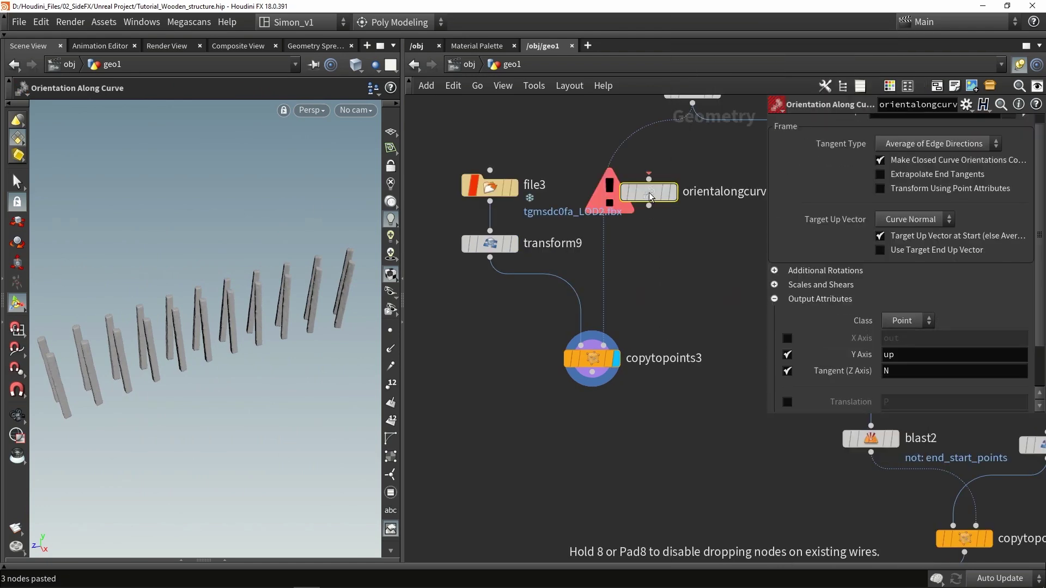
drag(322, 261, 198, 289)
click(878, 223)
click(899, 240)
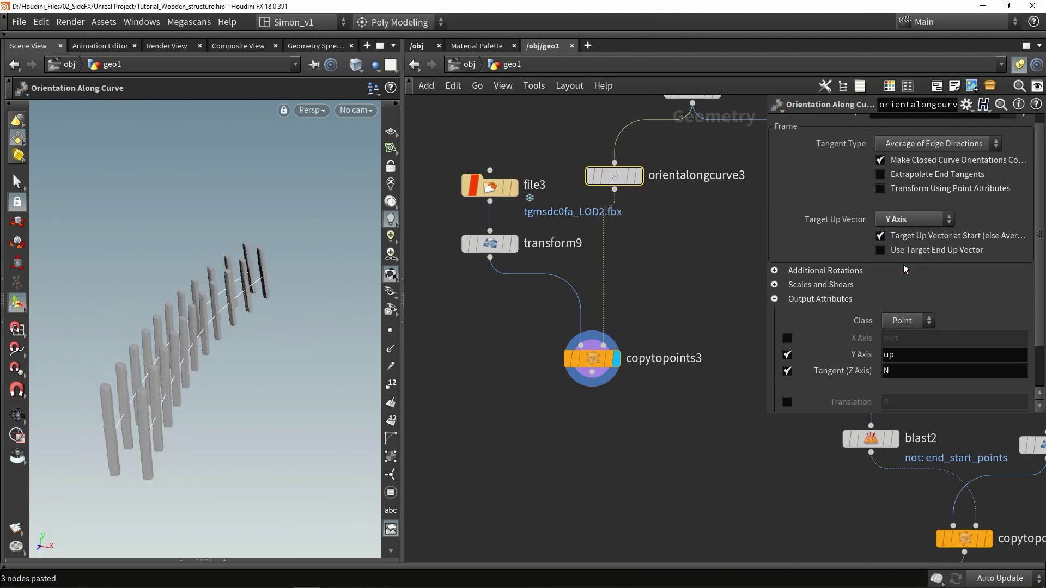
Step: Bypass orientalongcurve3 and check the orientation of the copied posts from several angles
drag(136, 298, 92, 305)
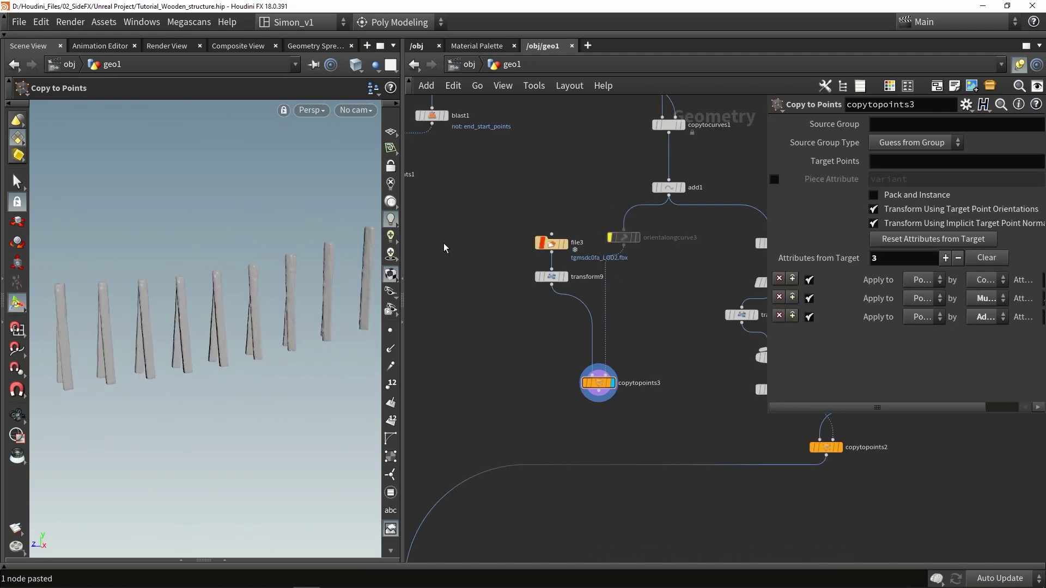
alt+drag(312, 274, 295, 209)
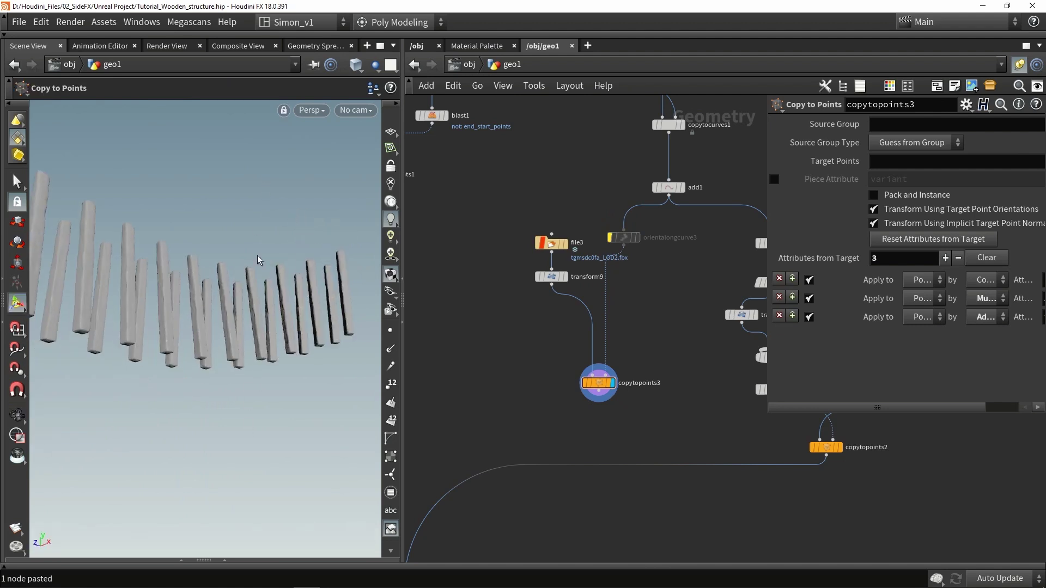
key(space)
drag(259, 259, 221, 320)
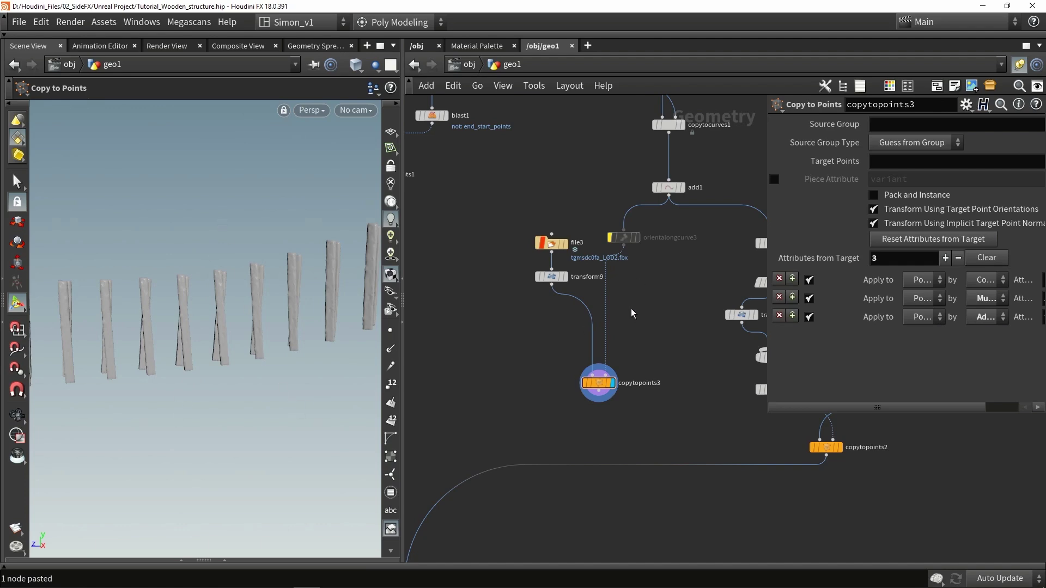
Step: Insert an Attribute Create node below orientalongcurve3 that writes a point attribute named up, size 3, with value 0, 1, 0
key(Tab)
text(crea)
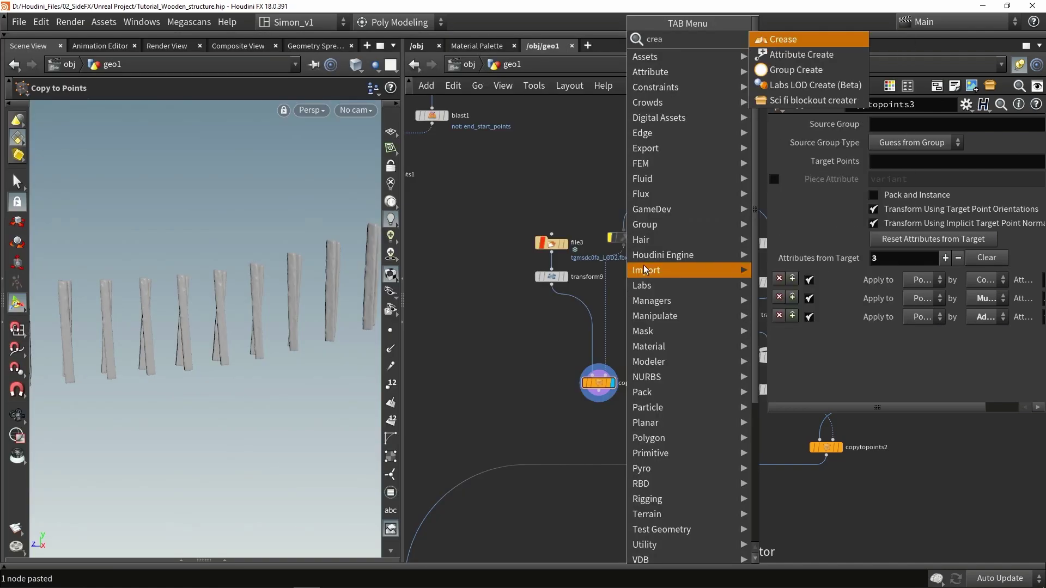
click(796, 54)
click(608, 289)
scroll(609, 289, up, 3)
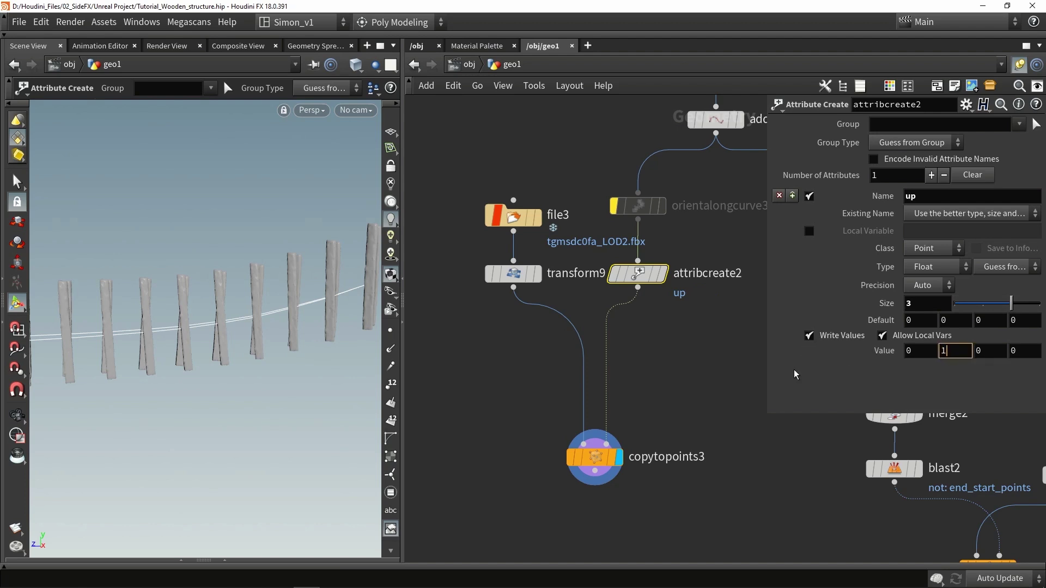
key(Return)
key(space)
drag(152, 339, 296, 332)
drag(240, 330, 248, 332)
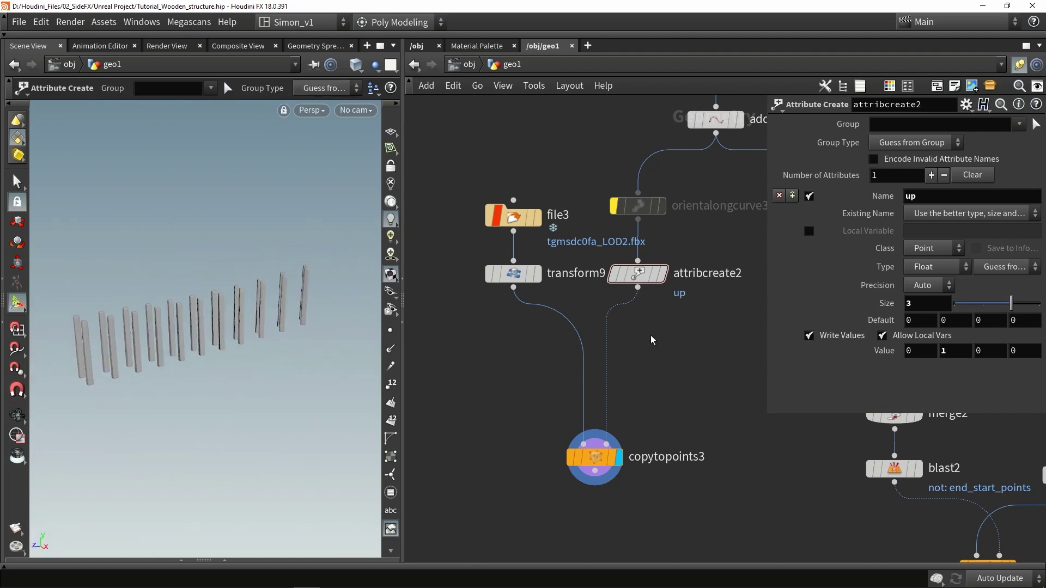
Step: Insert a Blast node between attribcreate2 and copytopoints3 that deletes the end_start_points group
key(Tab)
text(blast)
key(Return)
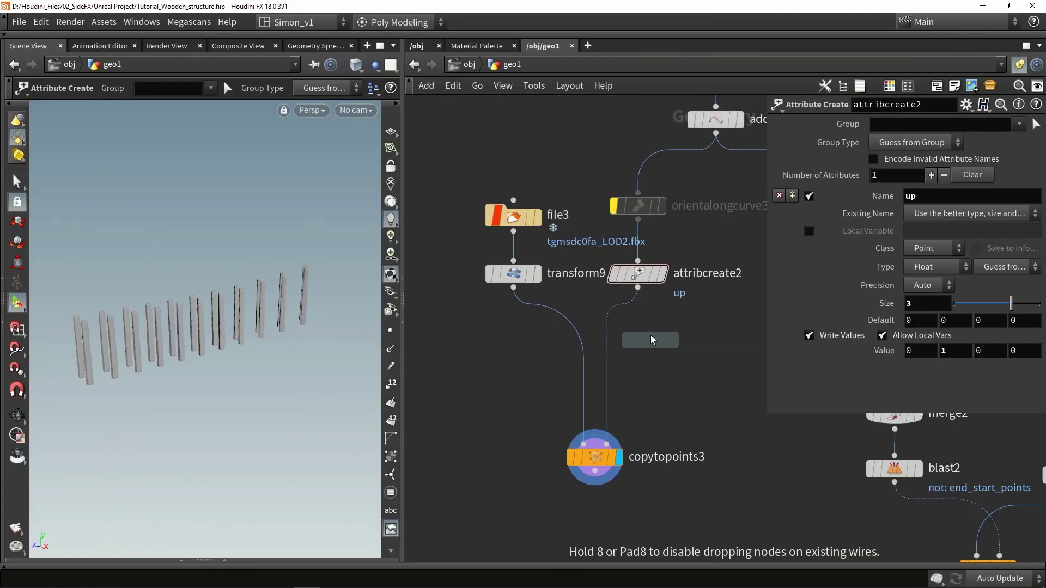
click(650, 335)
click(645, 337)
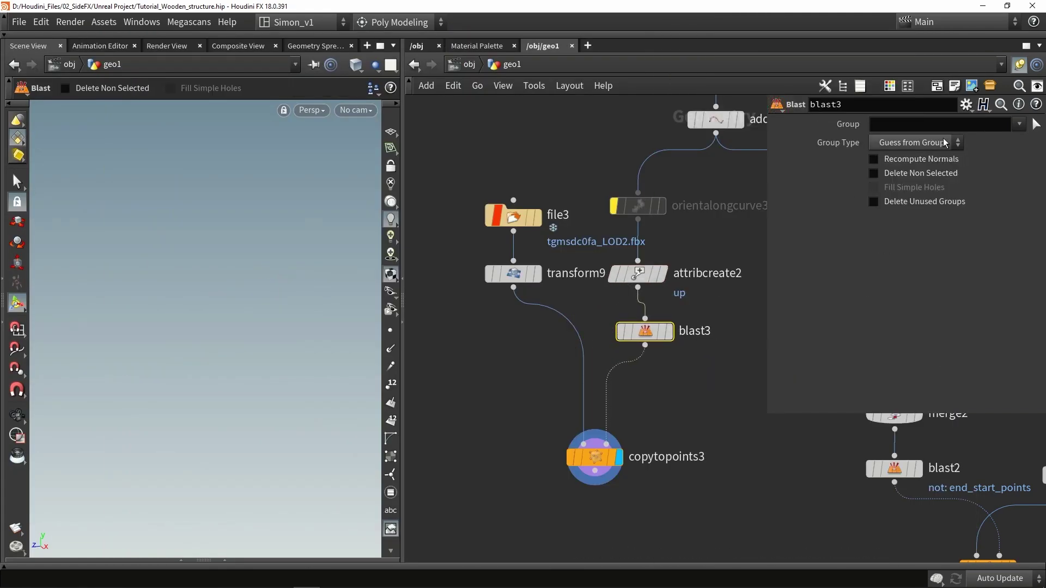
click(1018, 124)
click(1005, 142)
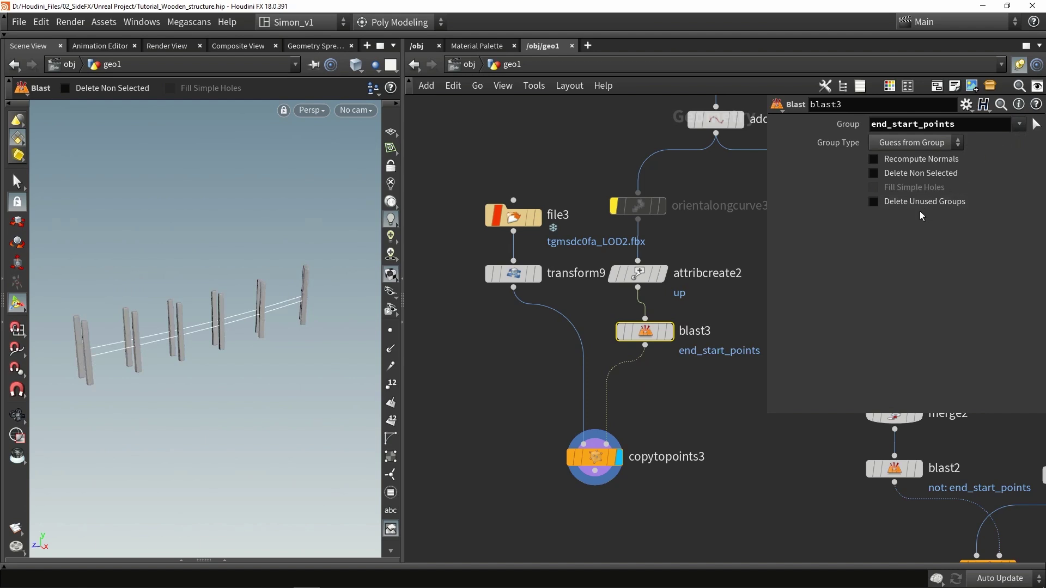
drag(658, 337, 651, 345)
Step: Wire copytopoints3 into merge1 and display the merged structure
middle_drag(646, 394, 666, 285)
scroll(667, 284, down, 4)
drag(646, 325, 514, 457)
scroll(517, 457, up, 3)
click(500, 455)
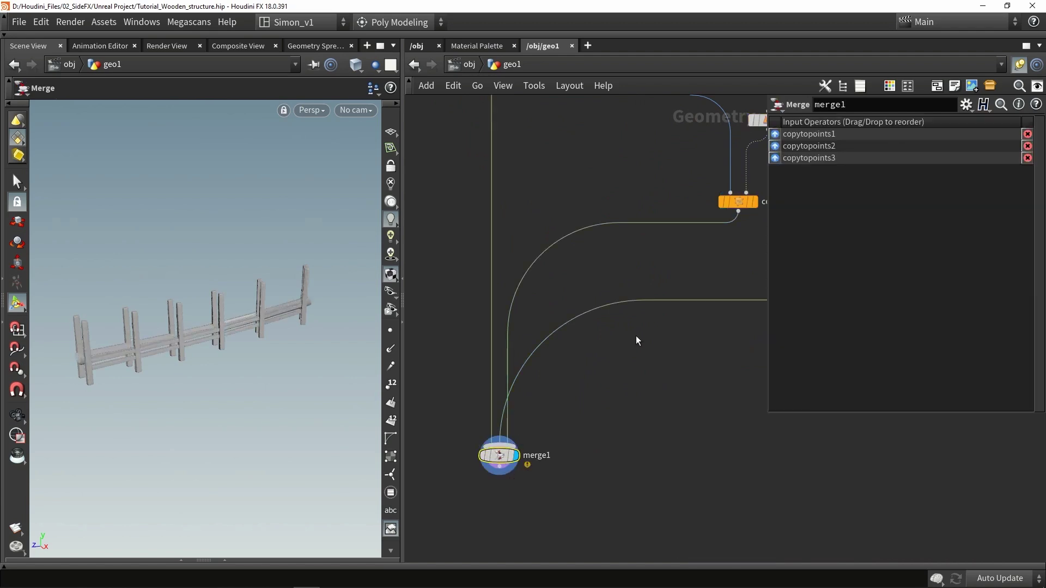
middle_drag(636, 336, 572, 382)
alt+drag(335, 383, 196, 252)
alt+drag(206, 398, 174, 387)
Step: Insert a Transform node between blast3 and copytopoints3 and lower the posts to a Y translation of about -1.39
middle_drag(603, 322, 469, 399)
scroll(468, 399, up, 1)
key(Tab)
text(tra)
click(786, 71)
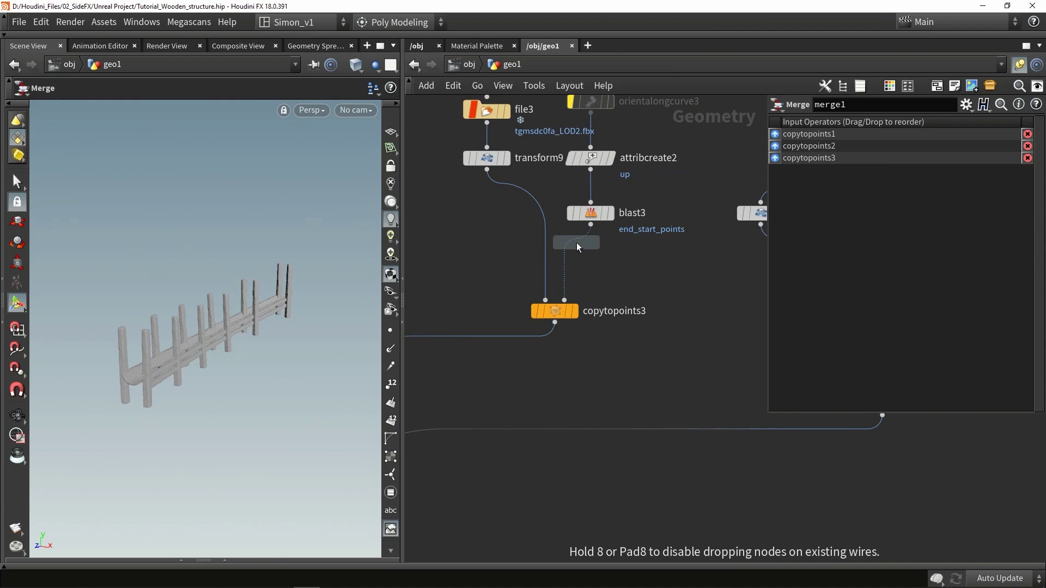
click(577, 243)
drag(577, 243, 568, 259)
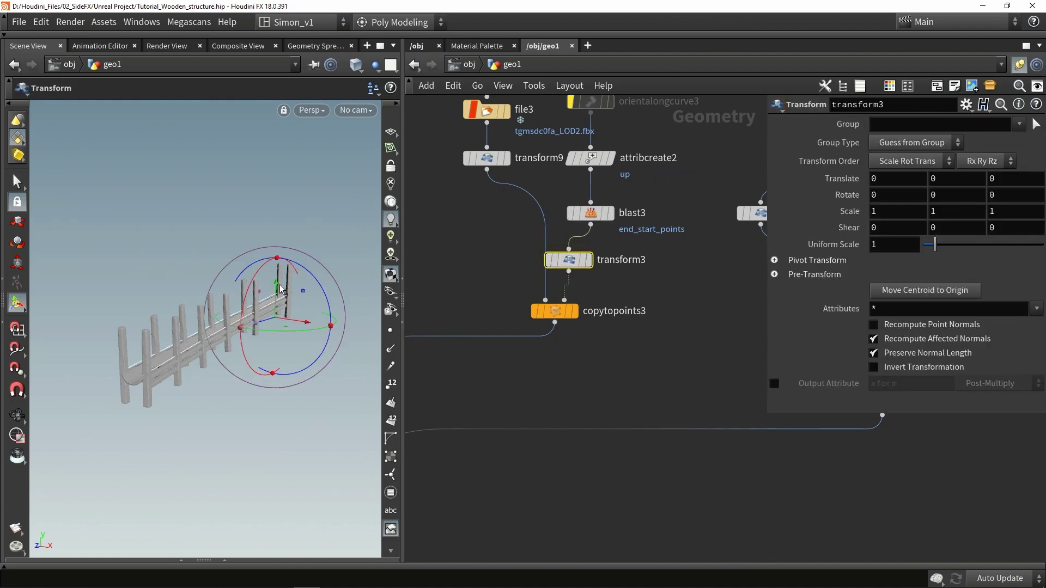
drag(281, 288, 256, 324)
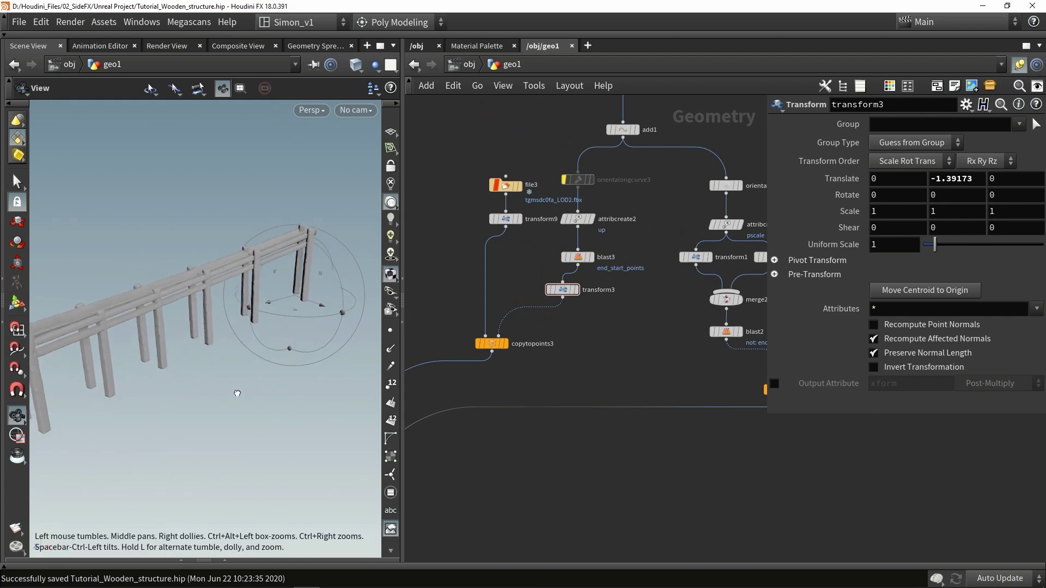
alt+drag(233, 322, 184, 357)
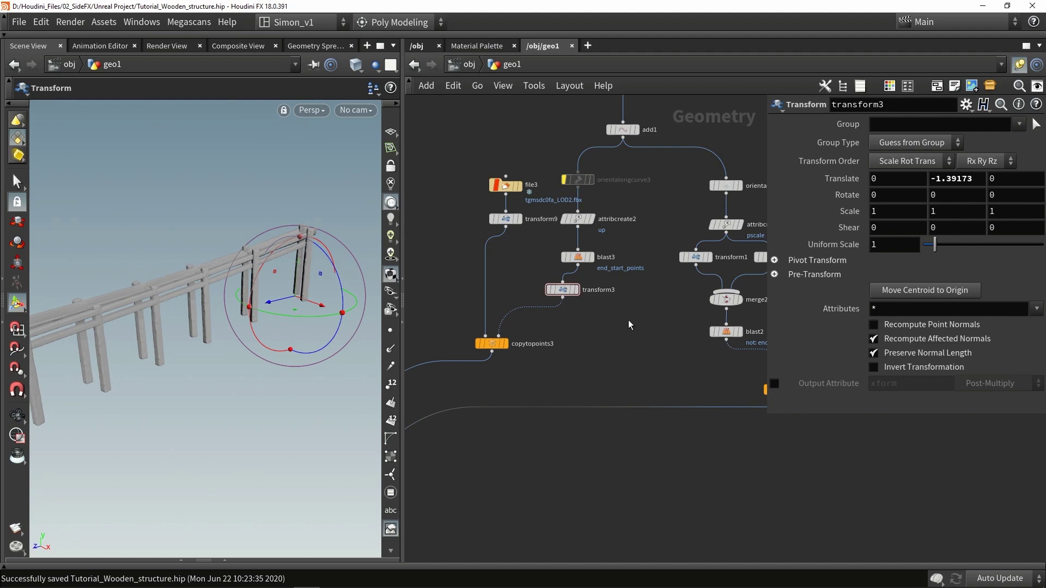
Step: Duplicate orientalongcurve3 as a separate, non-bypassed branch off add1, enable Use Target End Up Vector, and display it
scroll(629, 325, up, 4)
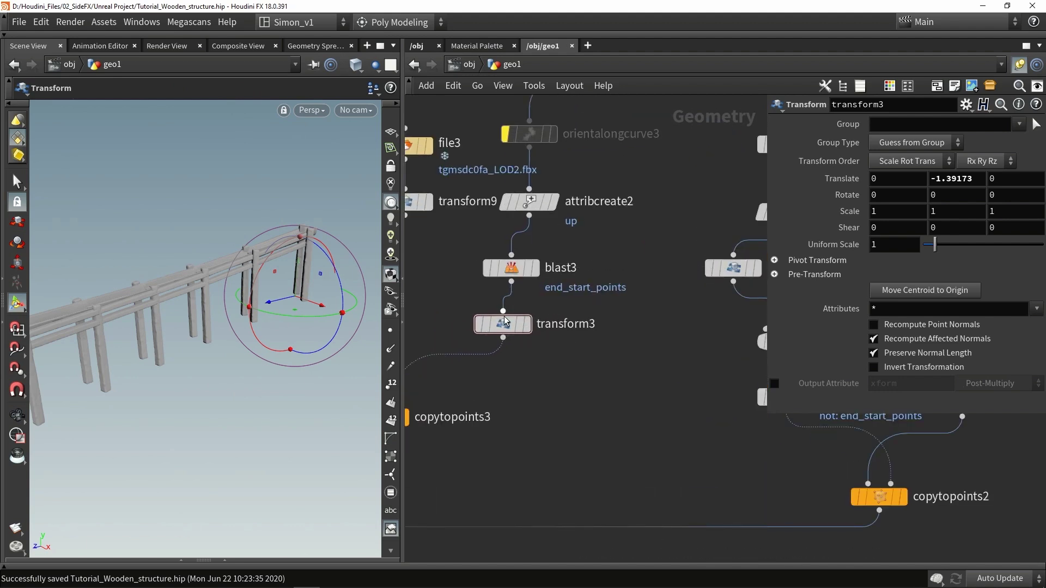
middle_drag(651, 258, 585, 294)
scroll(585, 294, down, 1)
scroll(521, 206, up, 1)
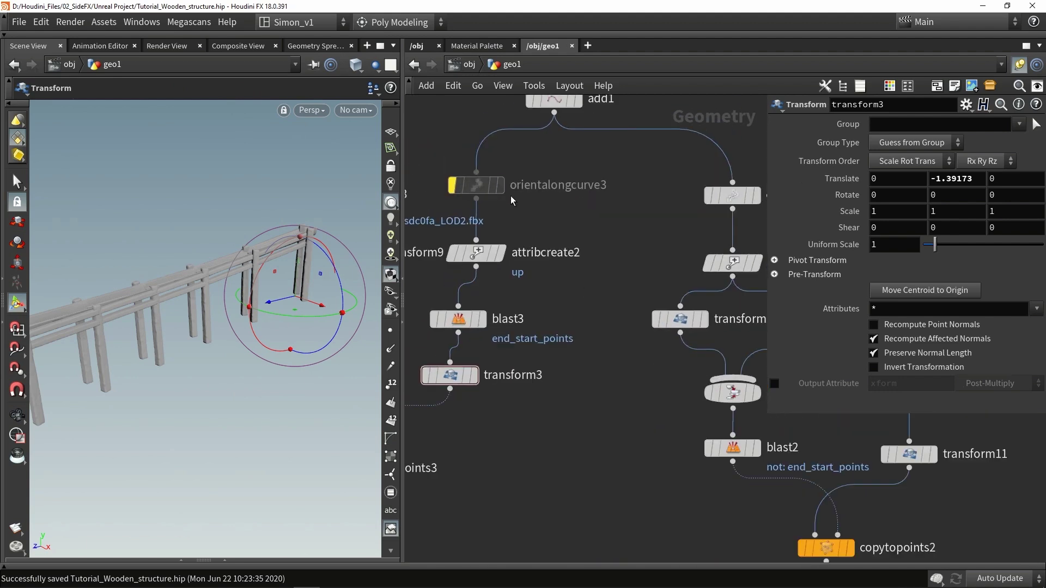
alt+drag(478, 183, 591, 222)
scroll(596, 317, down, 4)
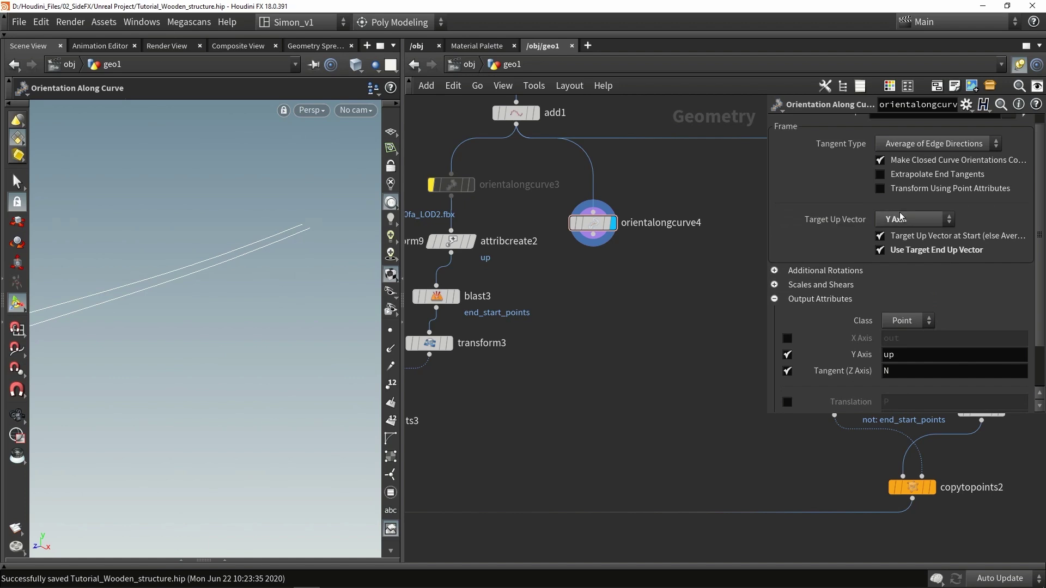
Step: Enable Apply Pitch under Additional Rotations on orientalongcurve4 and set the pitch to 60
click(814, 269)
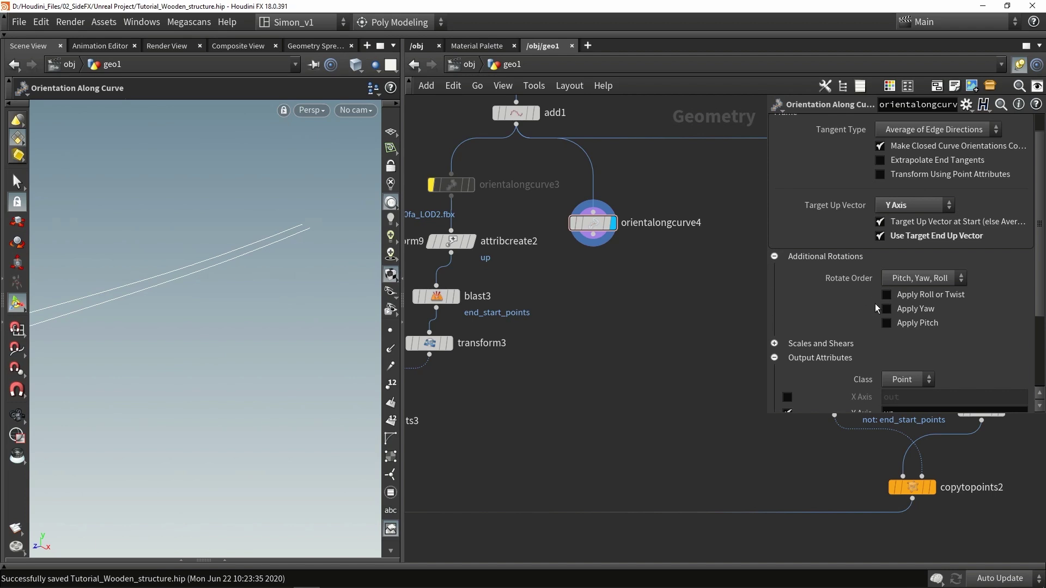
click(886, 323)
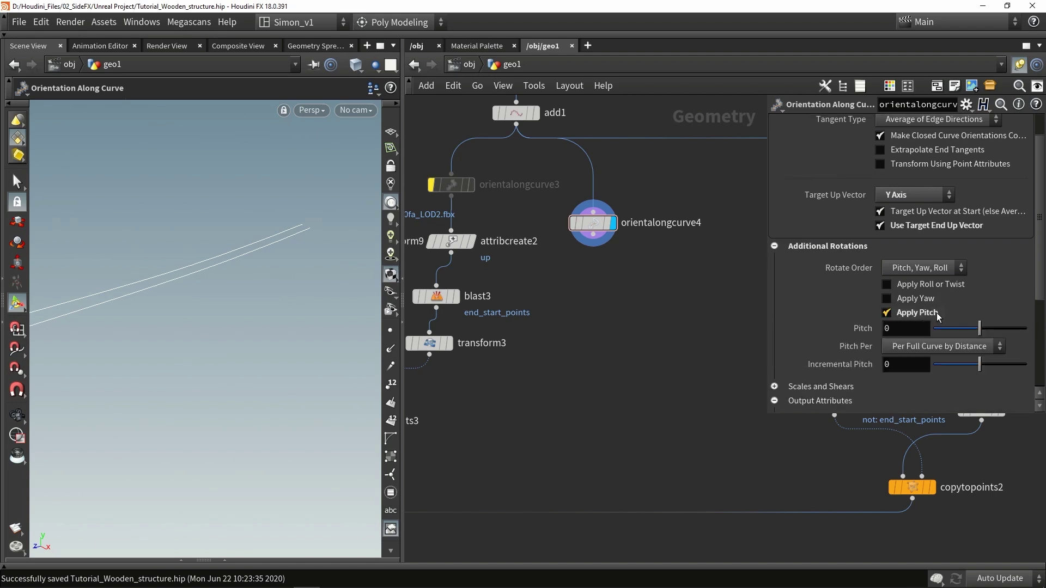
click(907, 329)
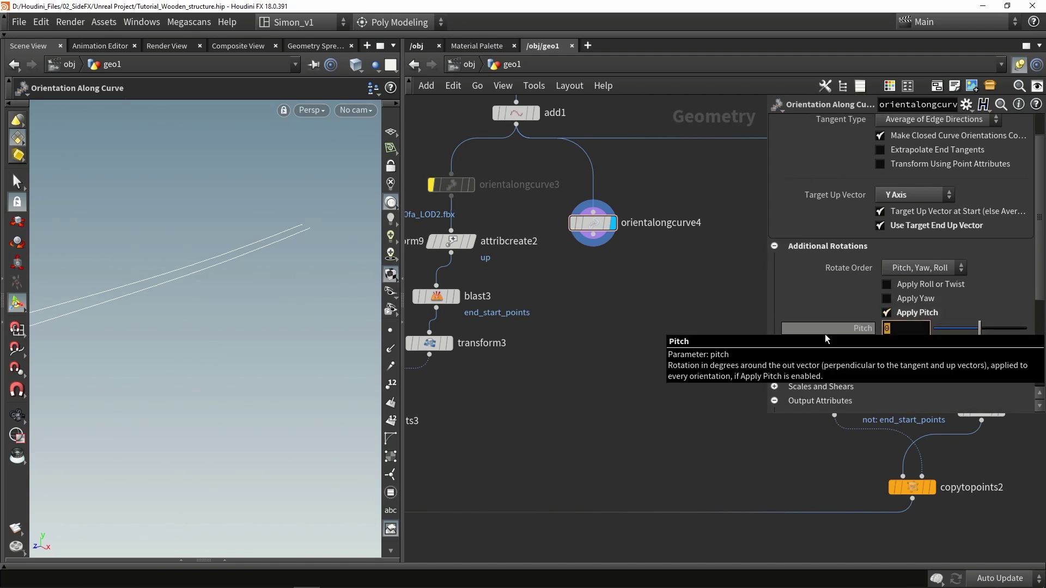
text(60)
key(Return)
drag(594, 224, 571, 241)
Step: Duplicate orientalongcurve4 and set the copy's pitch to a relative reference to orientalongcurve4's pitch multiplied by -1
alt+drag(576, 243, 653, 207)
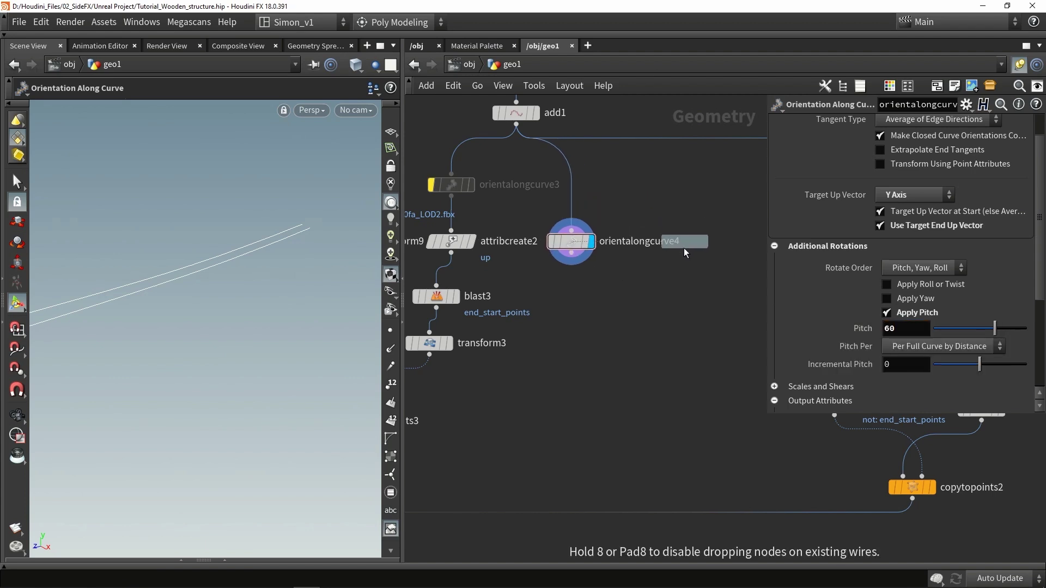
drag(684, 247, 684, 247)
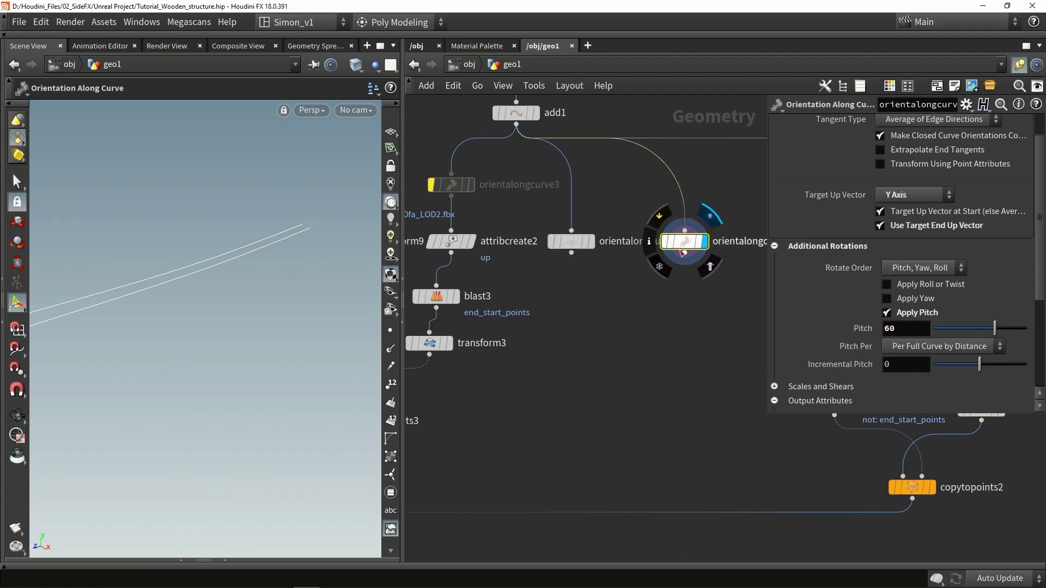
click(573, 242)
right_click(879, 330)
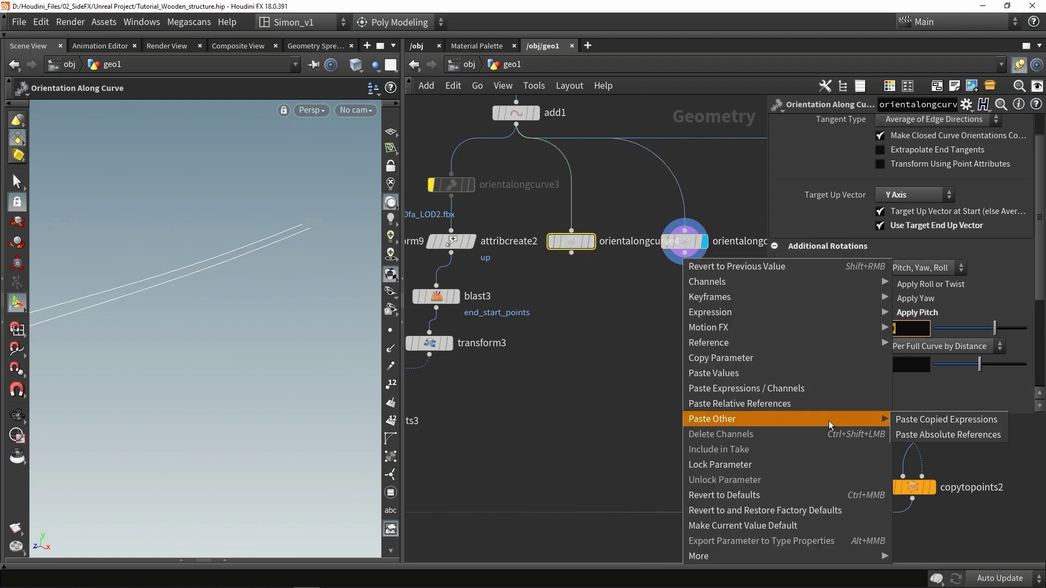
click(739, 360)
click(684, 241)
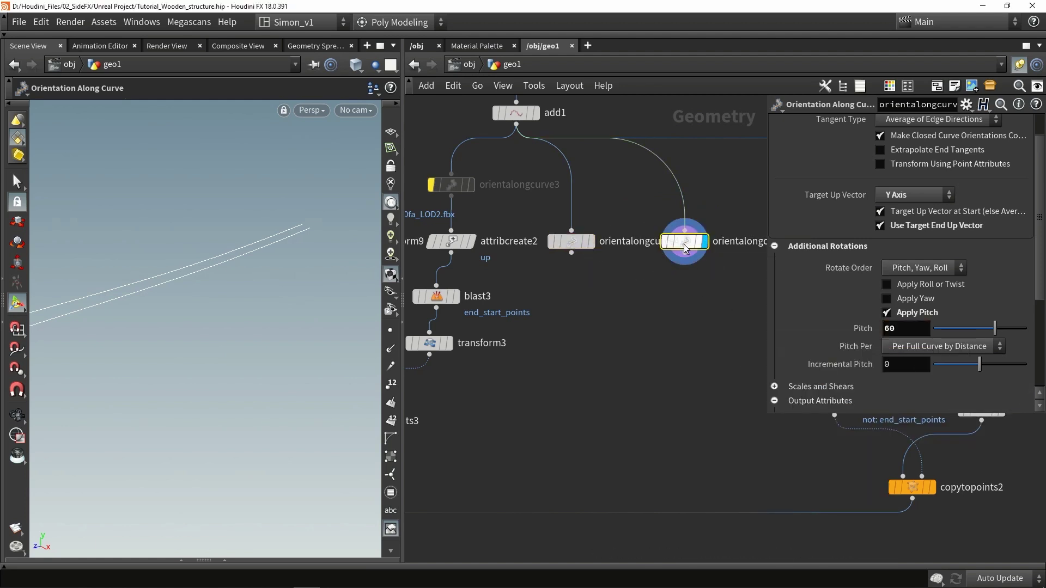
right_click(898, 327)
click(813, 404)
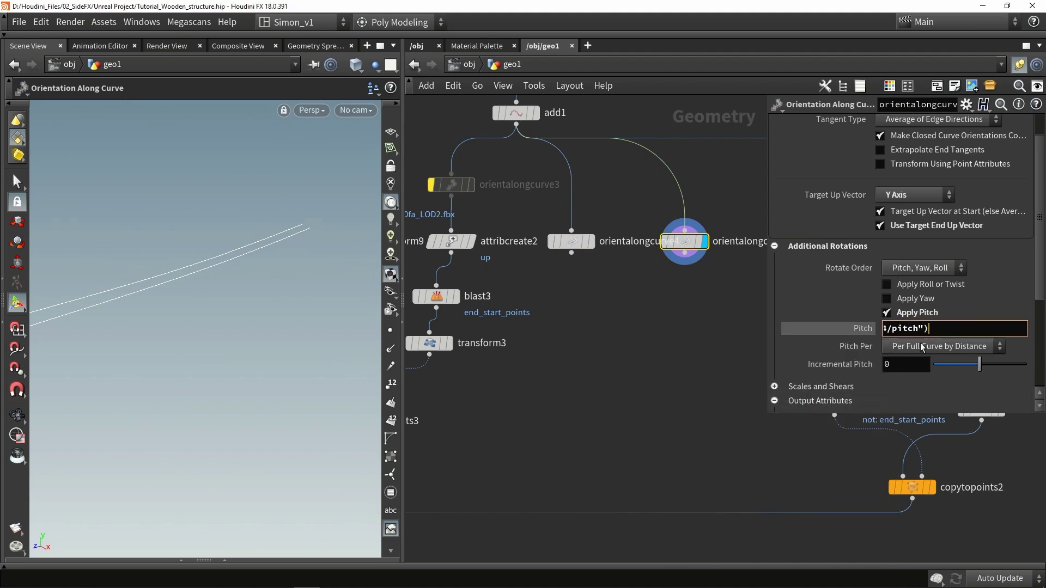
text(*-1)
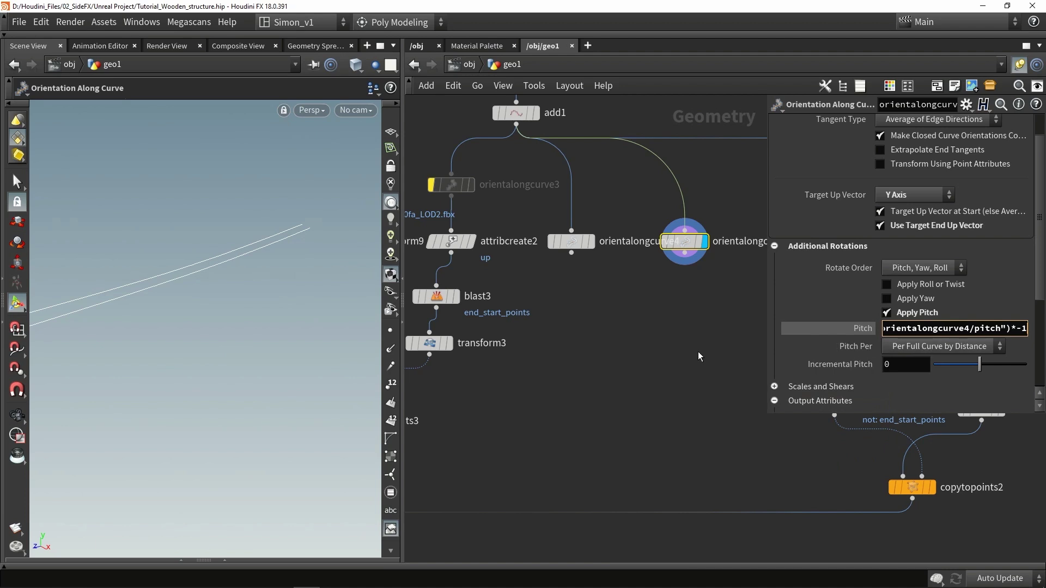
key(Return)
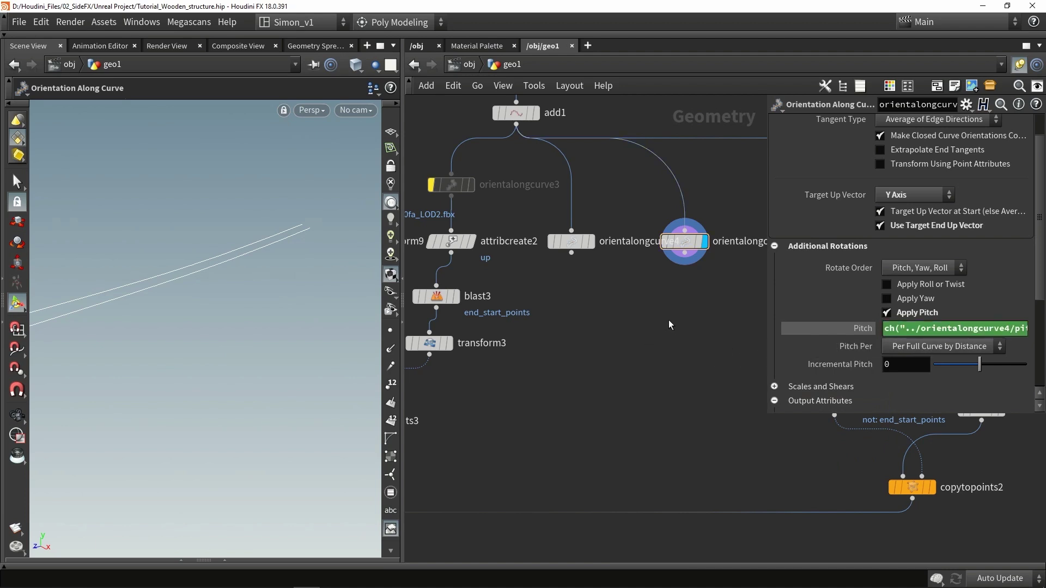
Step: Merge the two pitched orientation branches and add a Blast node below the Merge using the end_start_points group
drag(684, 290, 626, 290)
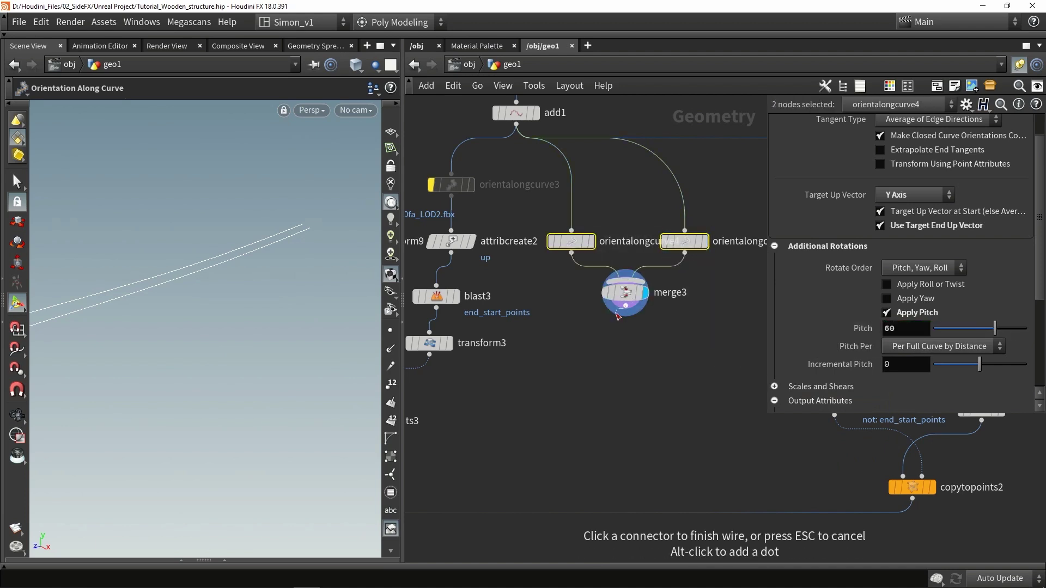
key(Tab)
text(blas)
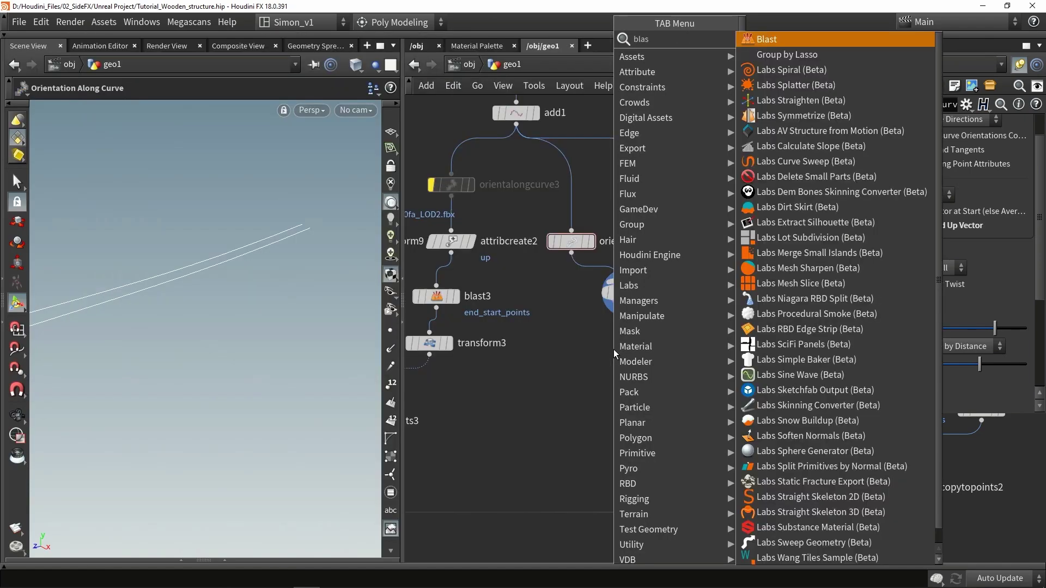
key(Return)
click(613, 348)
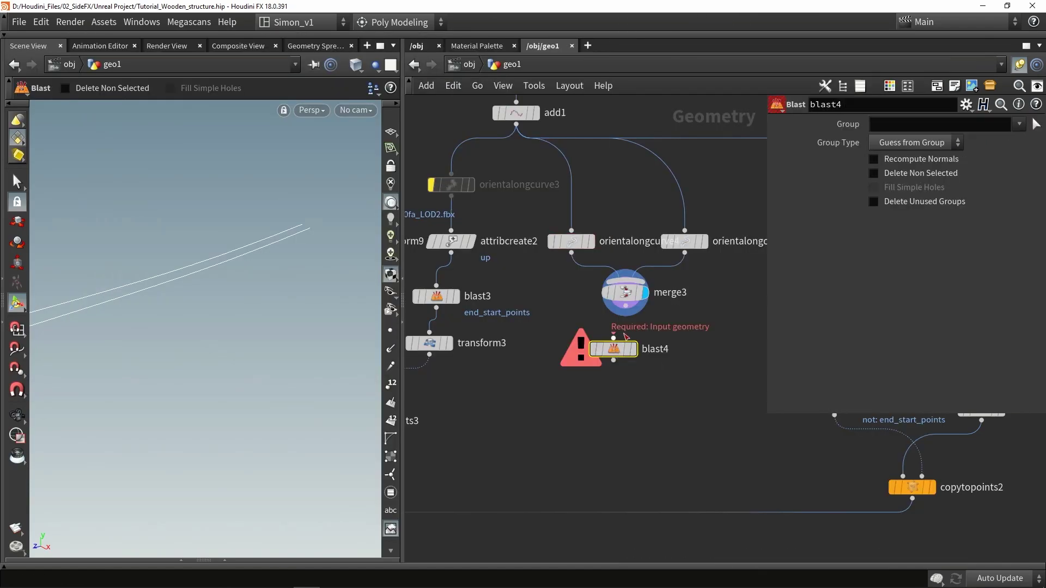
scroll(616, 348, up, 3)
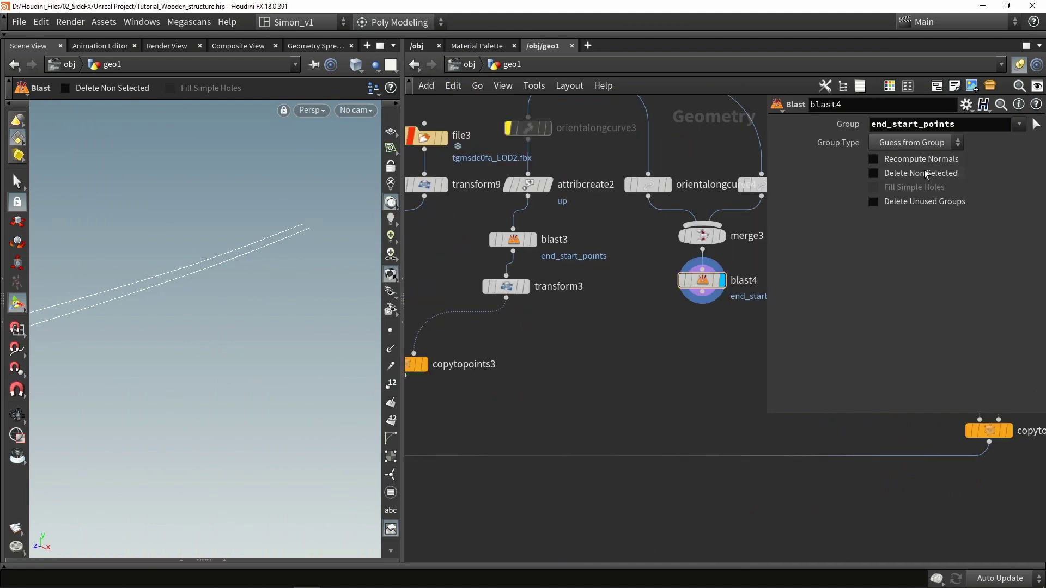
Step: Enable Delete Non Selected on blast4, then merge its output with transform3 to feed the target points of copytopoints3
click(923, 172)
middle_drag(617, 367, 641, 317)
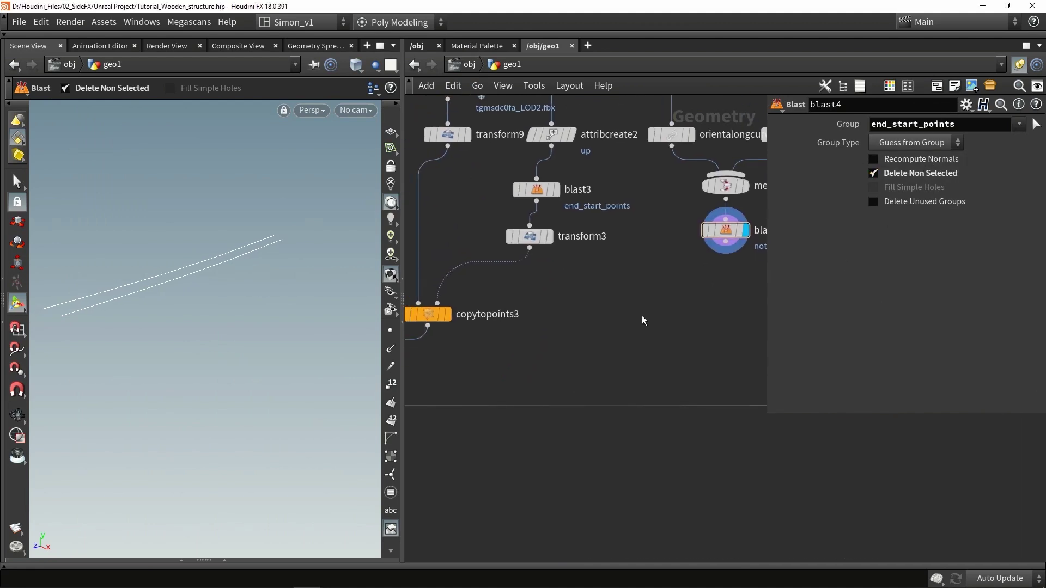
scroll(639, 317, down, 1)
drag(711, 253, 600, 298)
drag(727, 292, 618, 285)
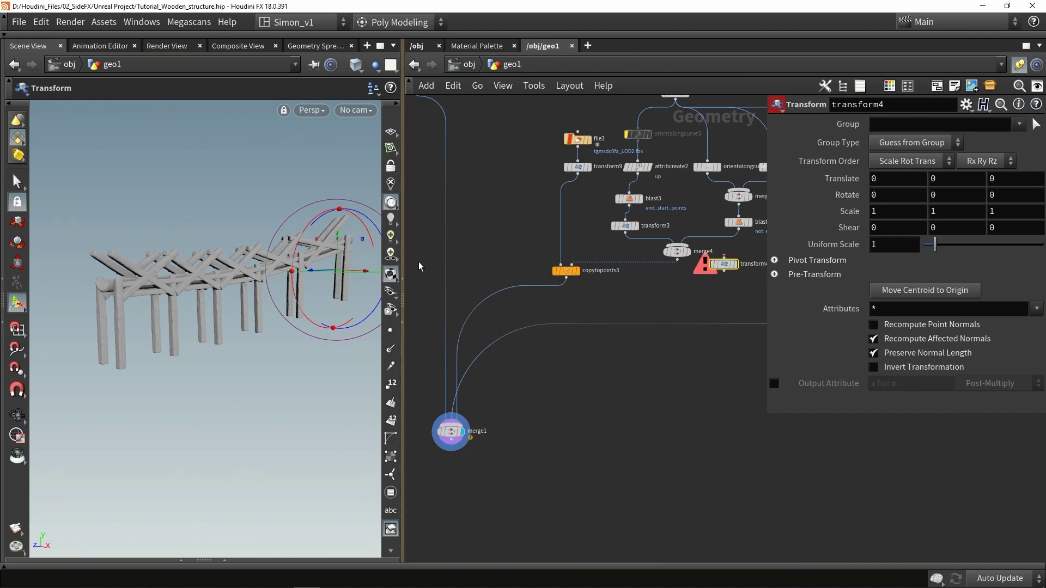
Step: Insert the new Transform node between blast4 and merge4 and move the brace points to about -1.59 in Y
drag(725, 267, 708, 255)
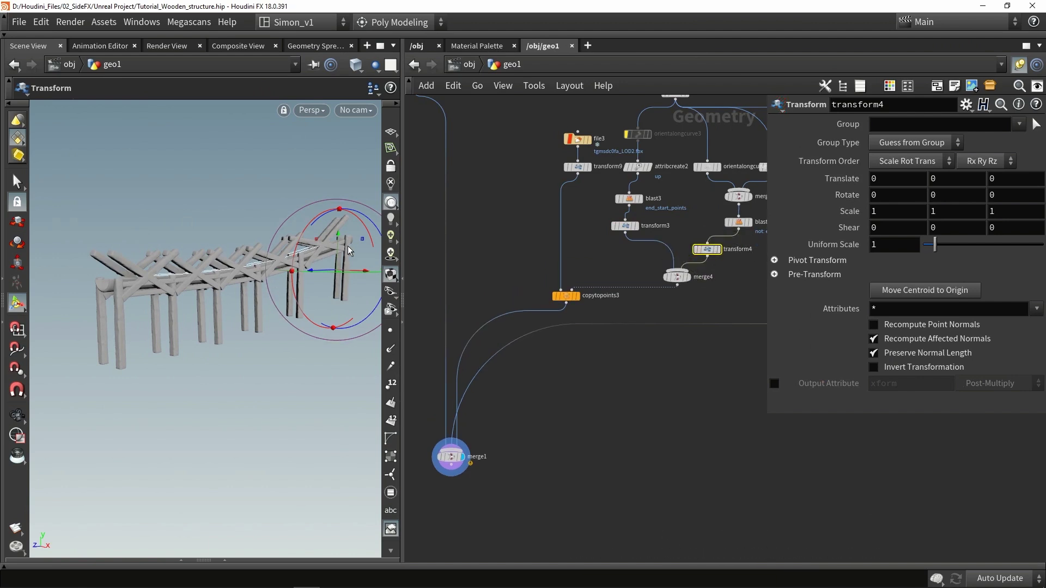
drag(339, 238, 299, 307)
middle_drag(702, 211, 612, 235)
scroll(611, 235, up, 2)
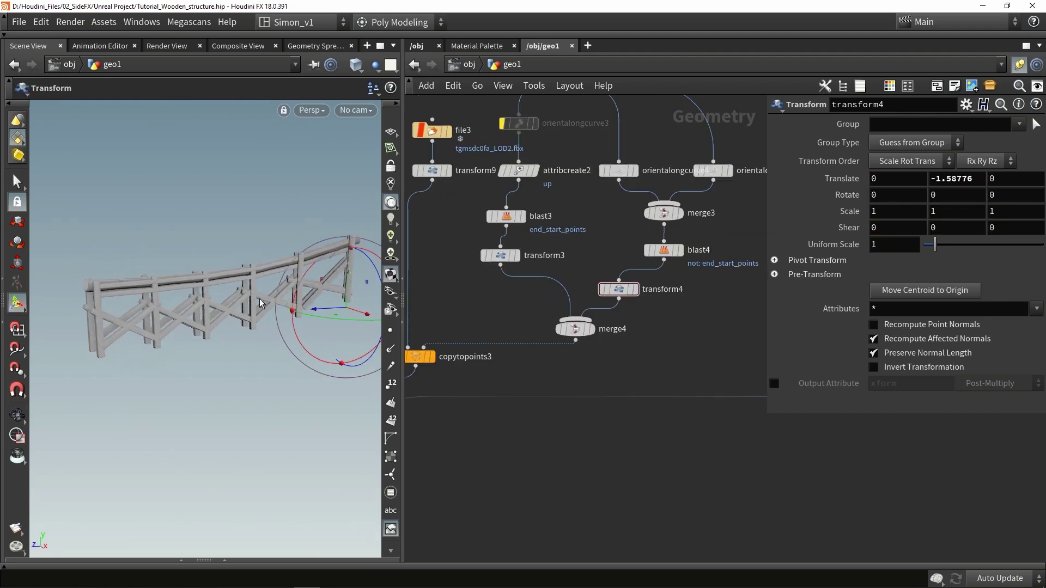
Step: Set the pitch of orientalongcurve4 to 47 and line up transform4 below blast4
click(618, 171)
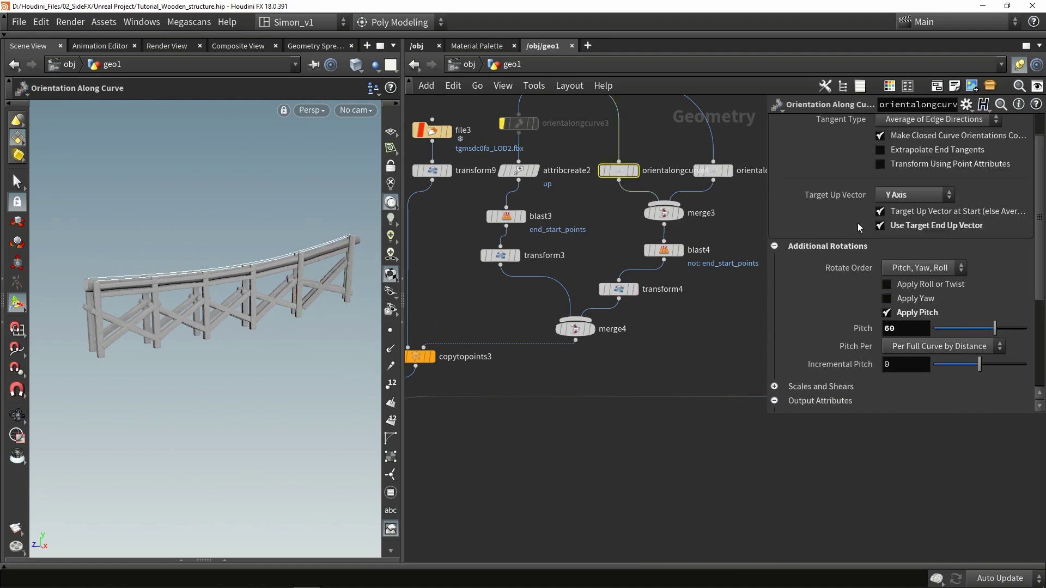
drag(994, 328, 992, 327)
scroll(704, 343, down, 2)
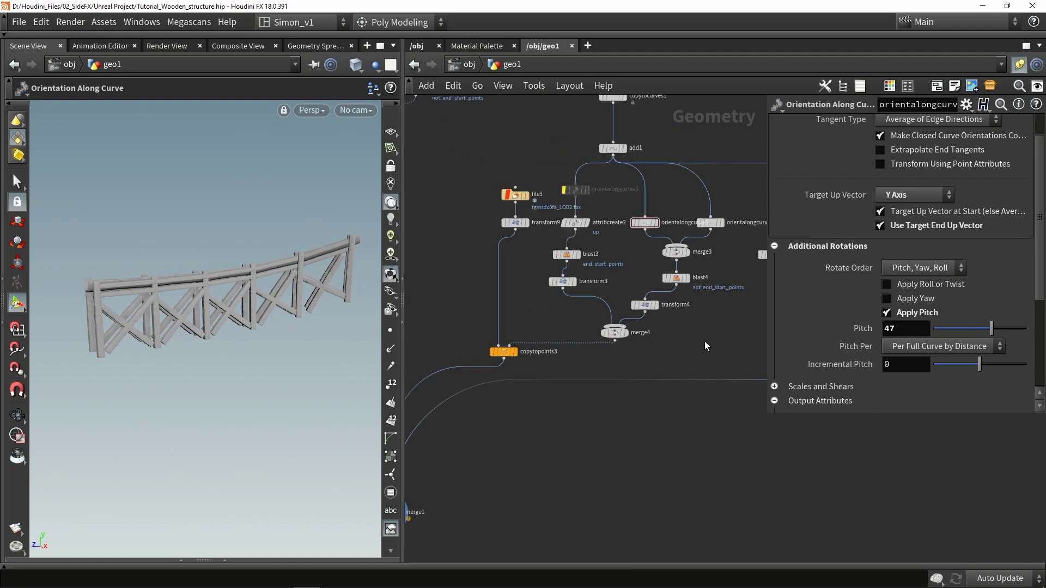
scroll(699, 338, up, 3)
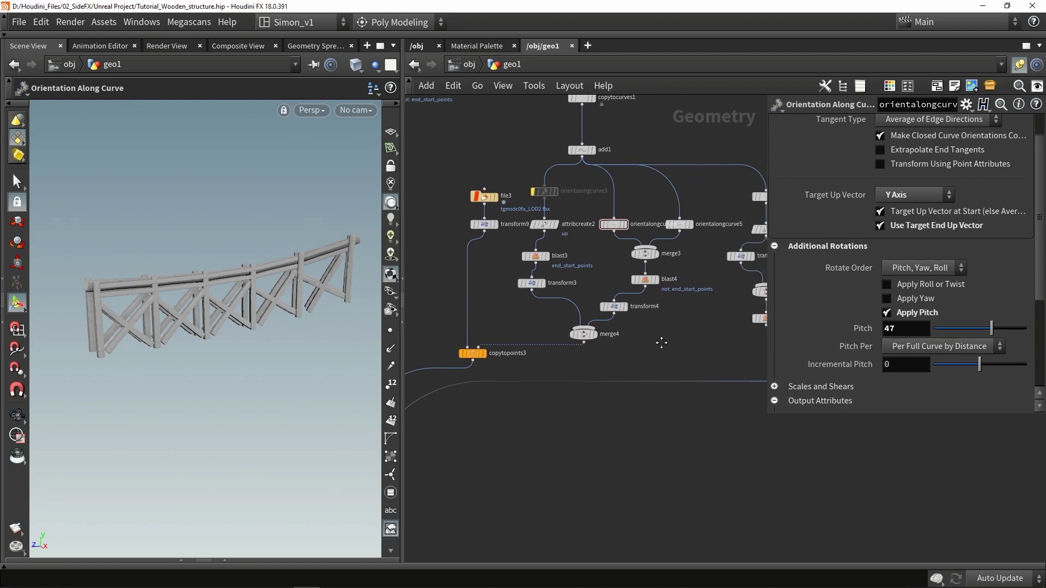
drag(584, 319, 630, 313)
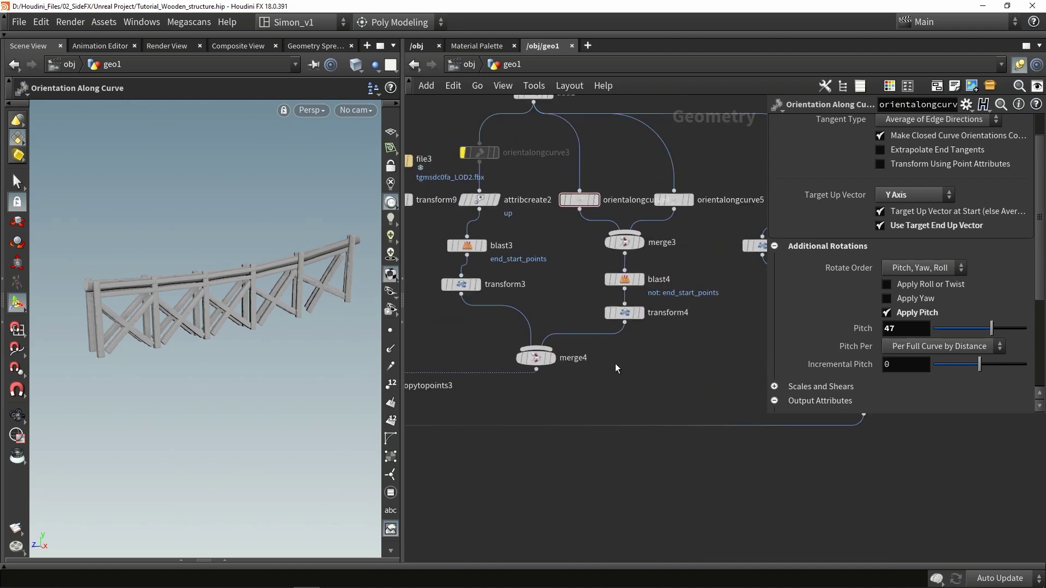
Step: Add an Attribute Create node below transform4 and name its attribute scale
key(Tab)
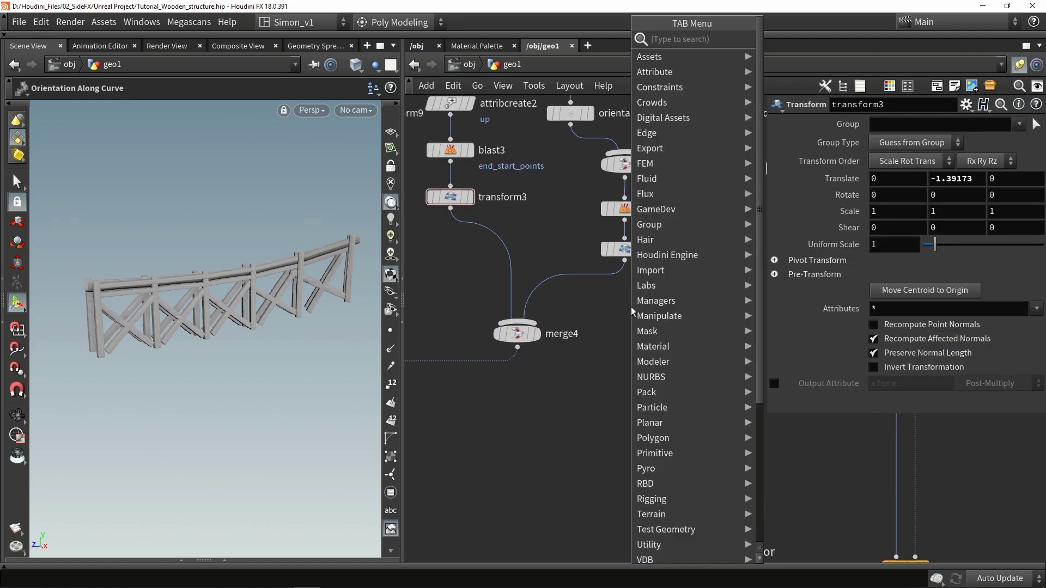
text(creat)
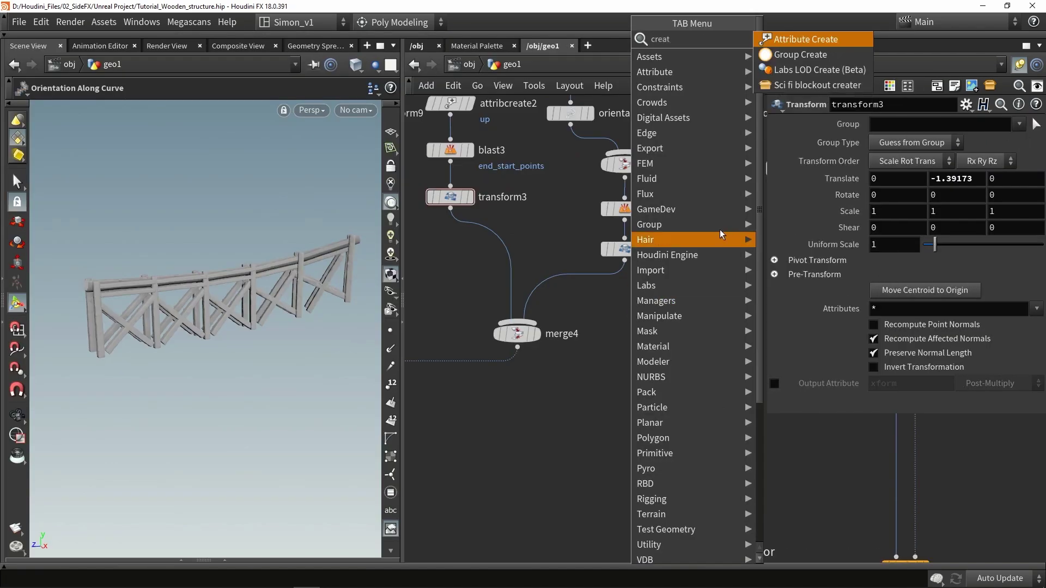
click(805, 39)
click(624, 324)
drag(625, 264, 625, 312)
drag(959, 196, 944, 197)
double_click(944, 197)
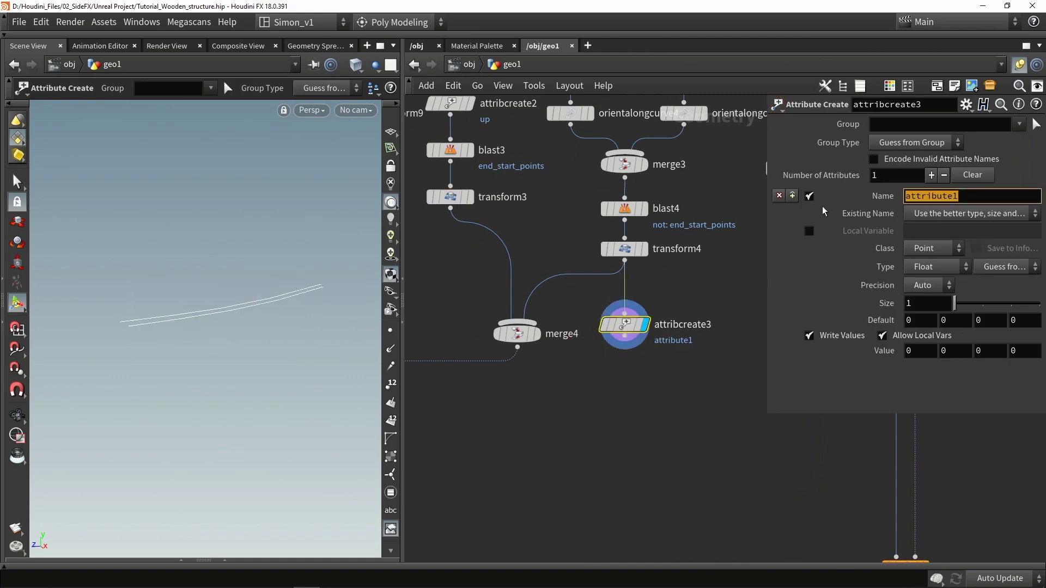
text(scale)
key(Return)
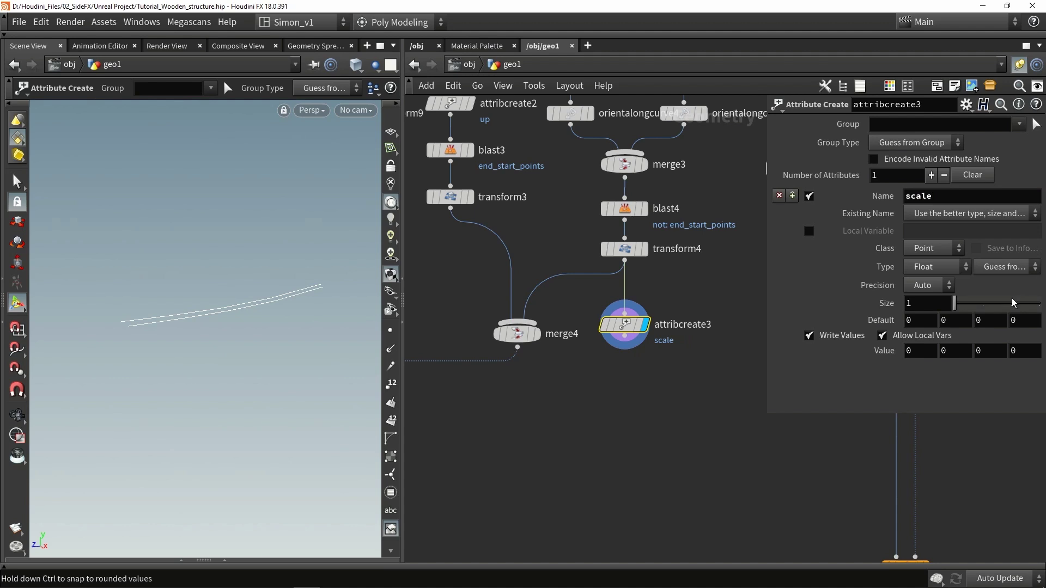
Step: Give the scale attribute size 3 with values 1, 1, 1, and insert the node between transform4 and merge4
click(931, 355)
text(1)
key(Tab)
text(1)
key(Tab)
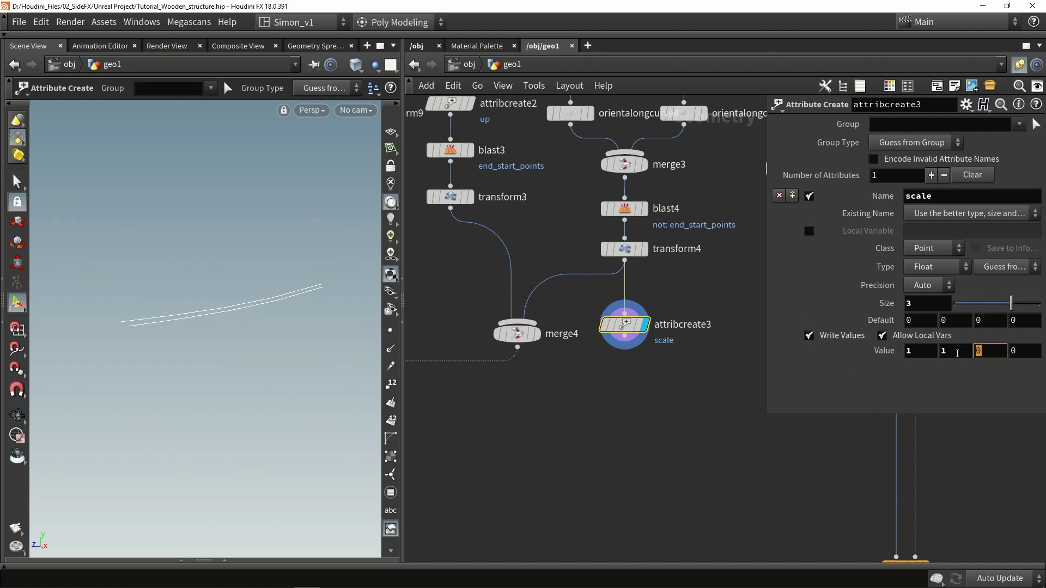
text(1)
key(Return)
drag(621, 341, 612, 317)
Step: Duplicate attribcreate3 into the connection between transform3 and merge4, and display merge1
middle_drag(611, 317, 690, 241)
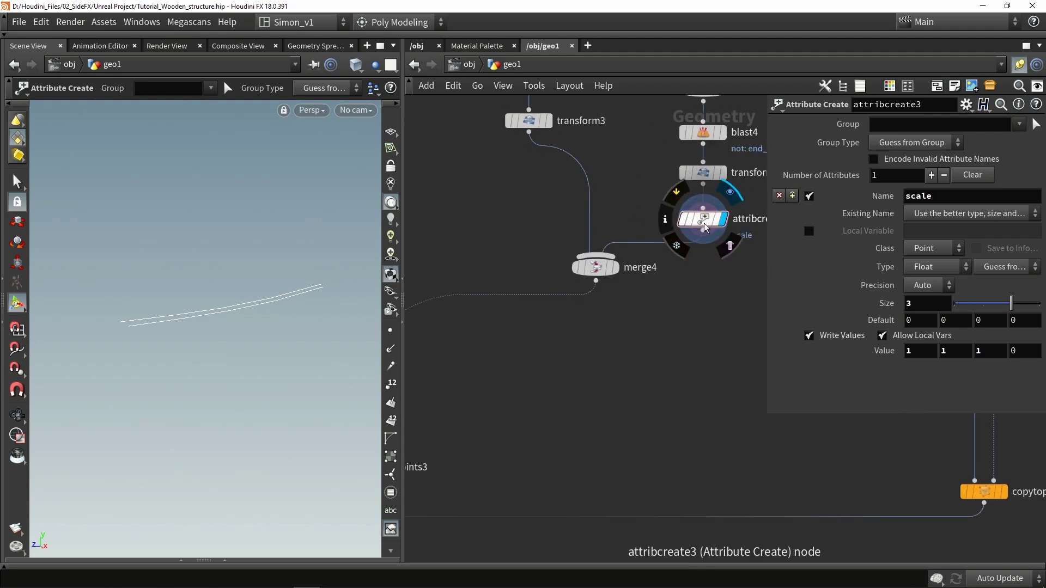
alt+drag(703, 224, 529, 218)
scroll(529, 219, down, 3)
middle_drag(529, 219, 688, 134)
click(471, 439)
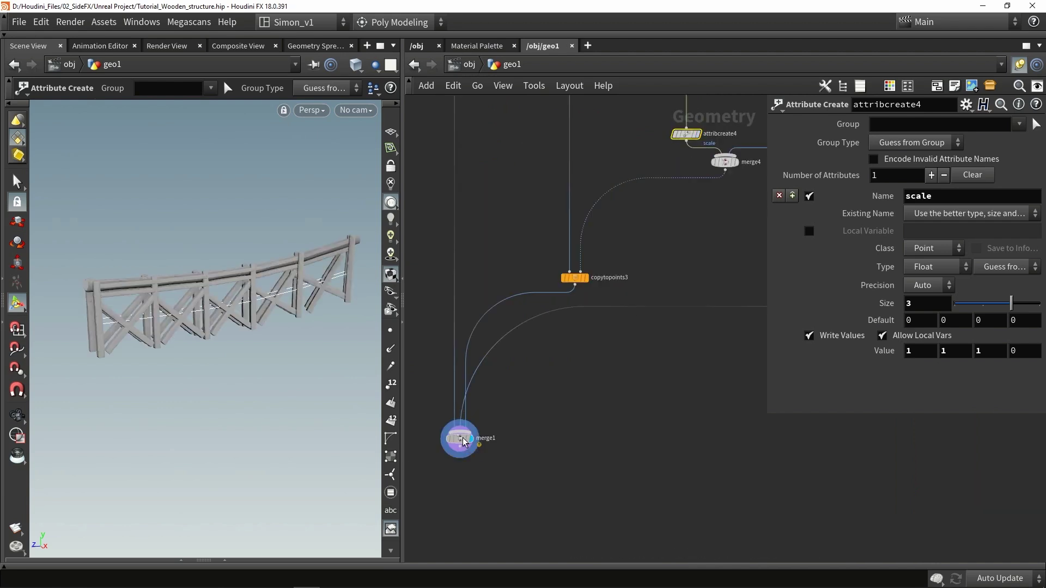
Step: Try different Y values for the scale attribute on attribcreate3
middle_drag(583, 404, 517, 464)
scroll(518, 464, up, 1)
scroll(518, 464, down, 1)
scroll(653, 283, up, 5)
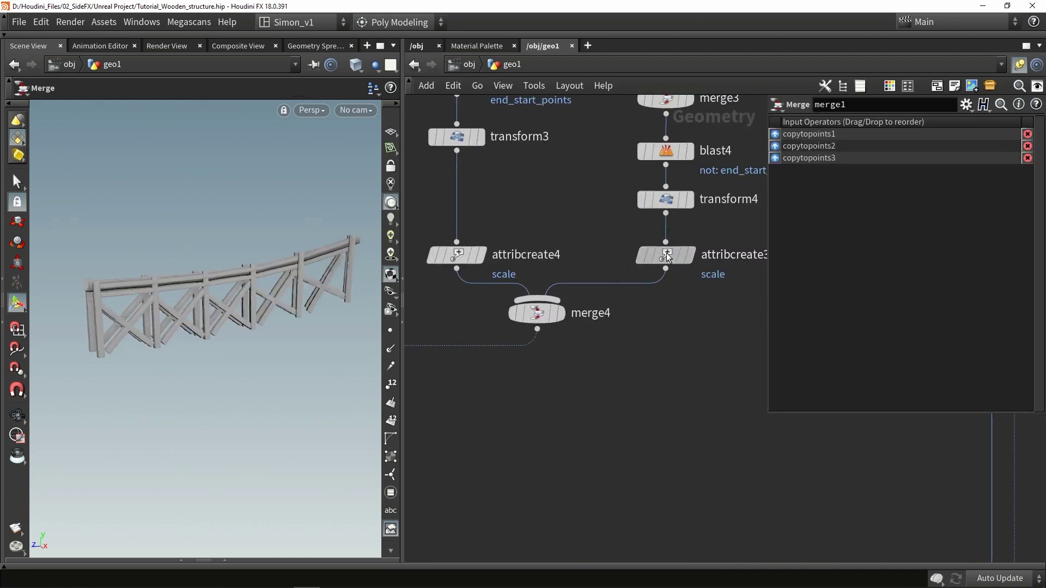
click(666, 253)
middle_drag(948, 350, 1036, 365)
middle_drag(948, 353, 948, 353)
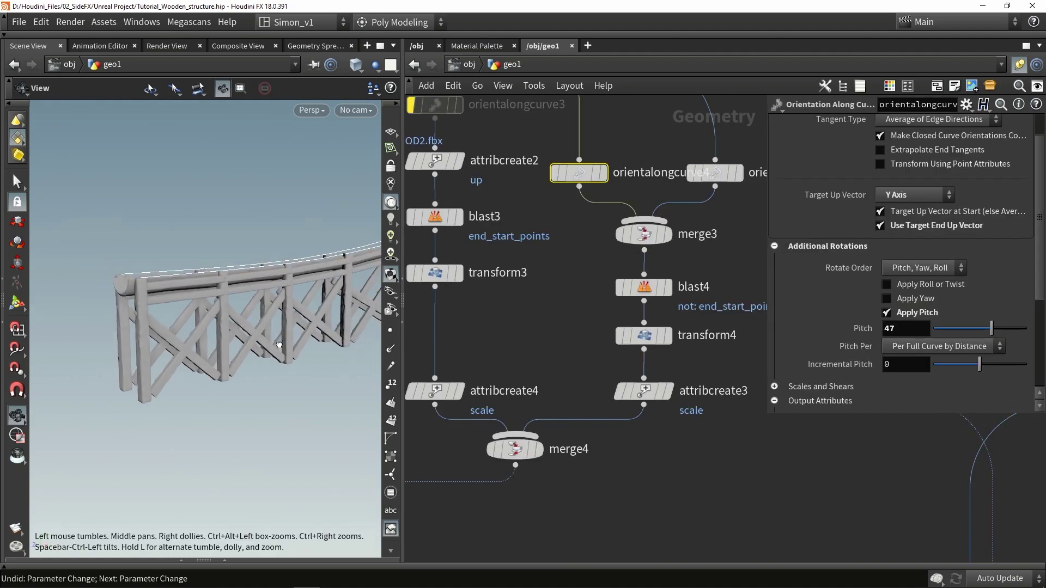
mouse_move(279, 345)
mouse_down()
mouse_move(263, 340)
mouse_move(280, 345)
mouse_up()
mouse_move(574, 175)
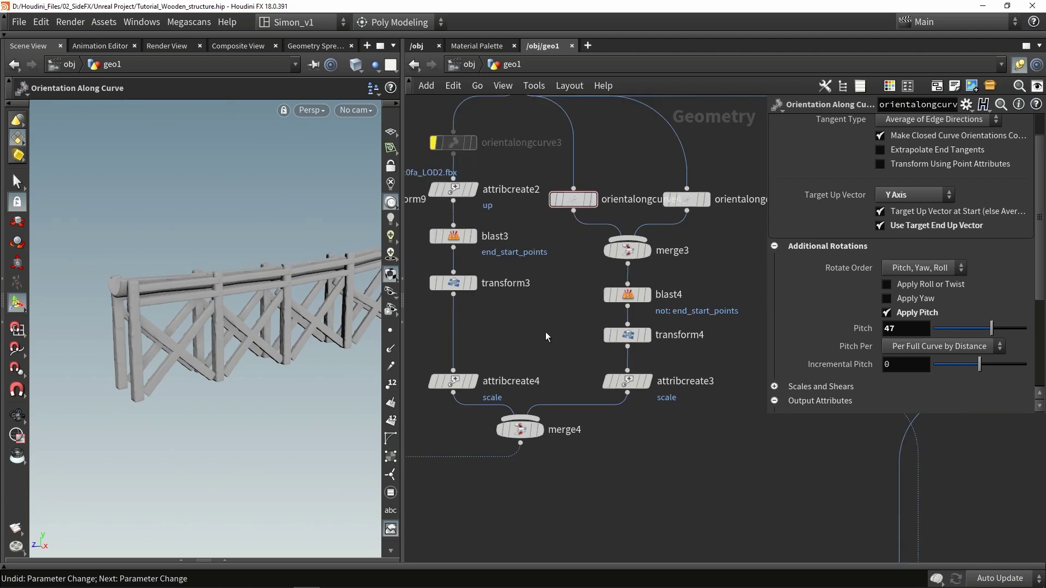
Step: Add an unconnected Merge node in the empty area below the copy-to-points branches
key(h)
middle_drag(586, 427, 583, 406)
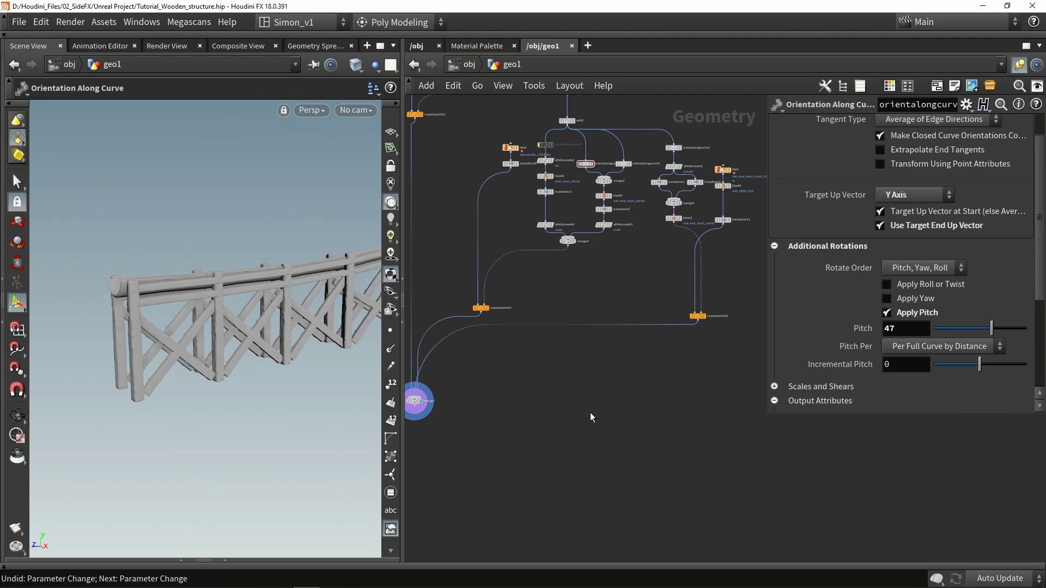
key(Tab)
text(null)
key(Return)
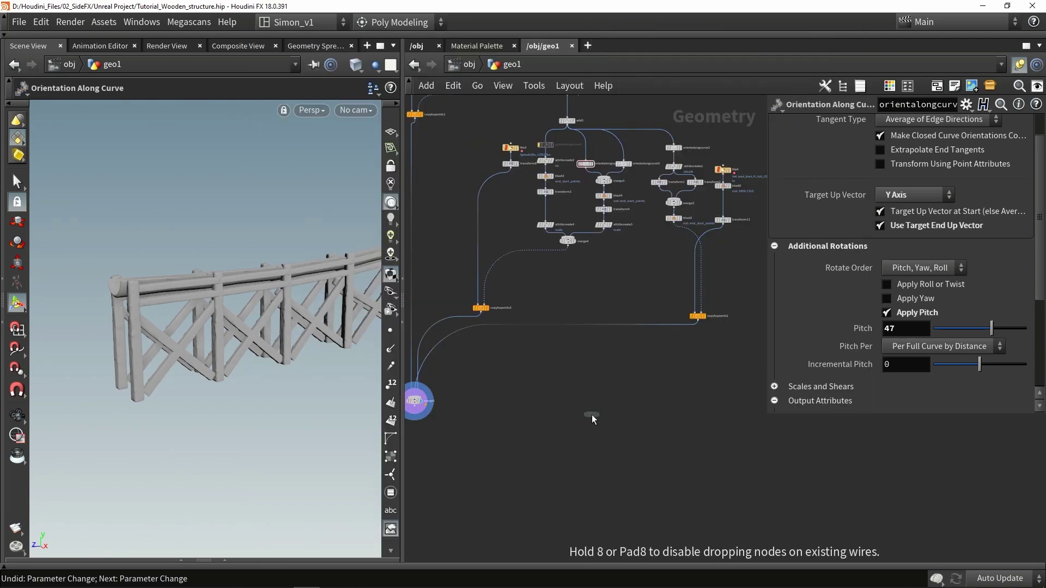
click(592, 415)
scroll(592, 415, up, 2)
drag(591, 415, 597, 428)
scroll(597, 430, down, 3)
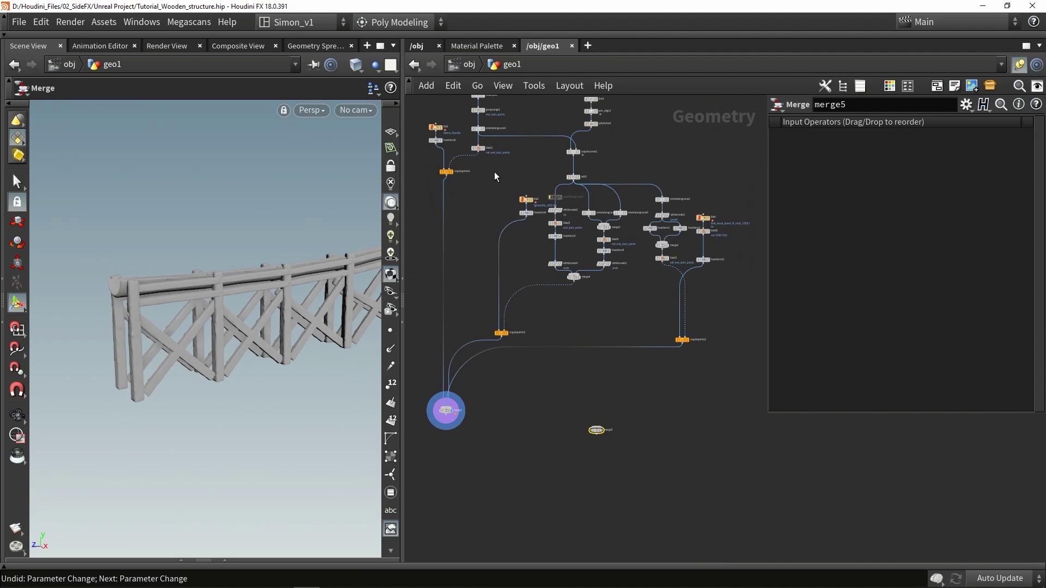
Step: Add a separate Attribute Create node with a point attribute named unreal_instance and set its type to String
click(477, 148)
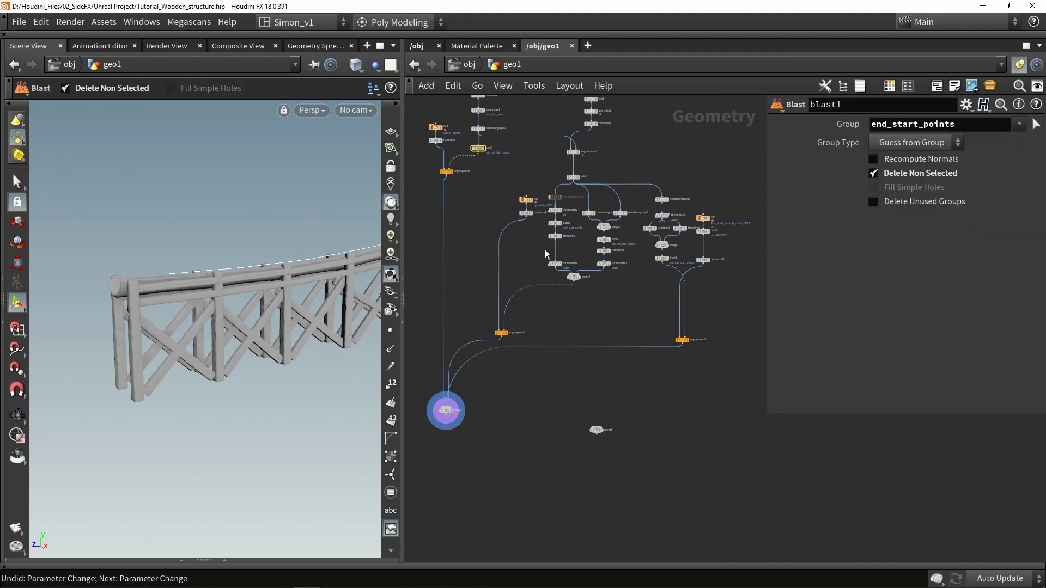
click(573, 276)
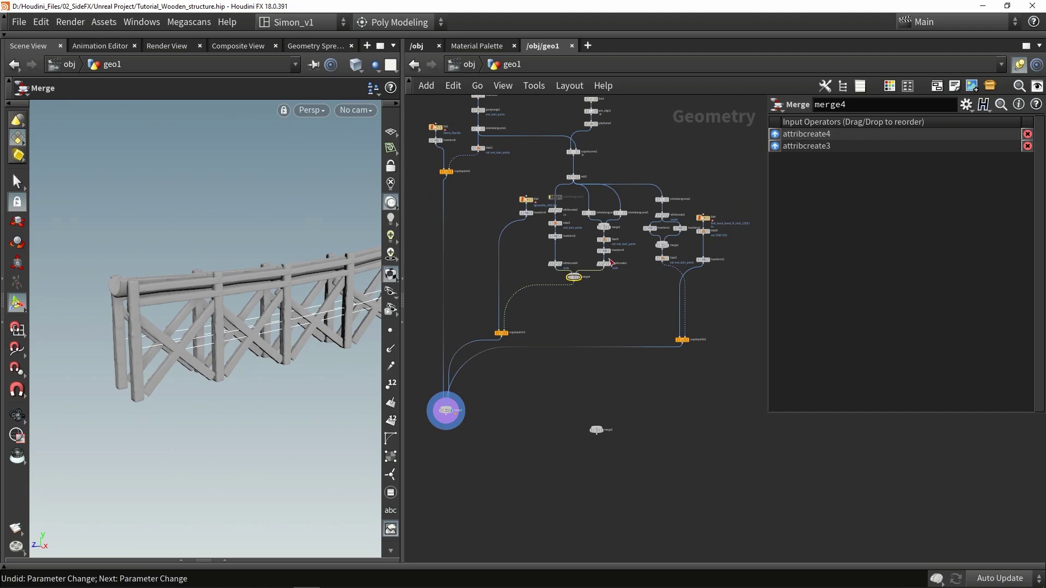
click(661, 258)
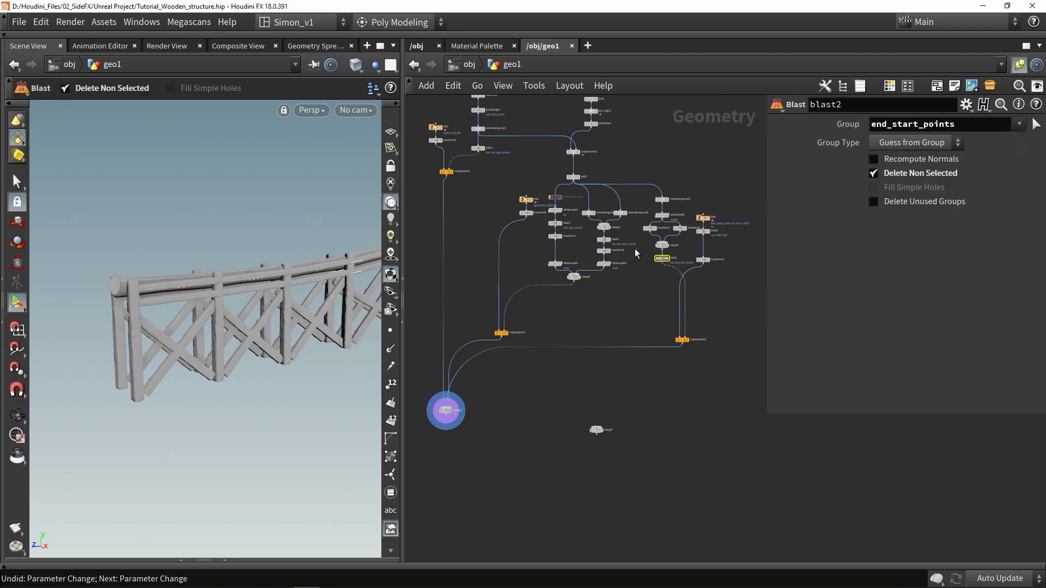
scroll(547, 398, up, 2)
key(Tab)
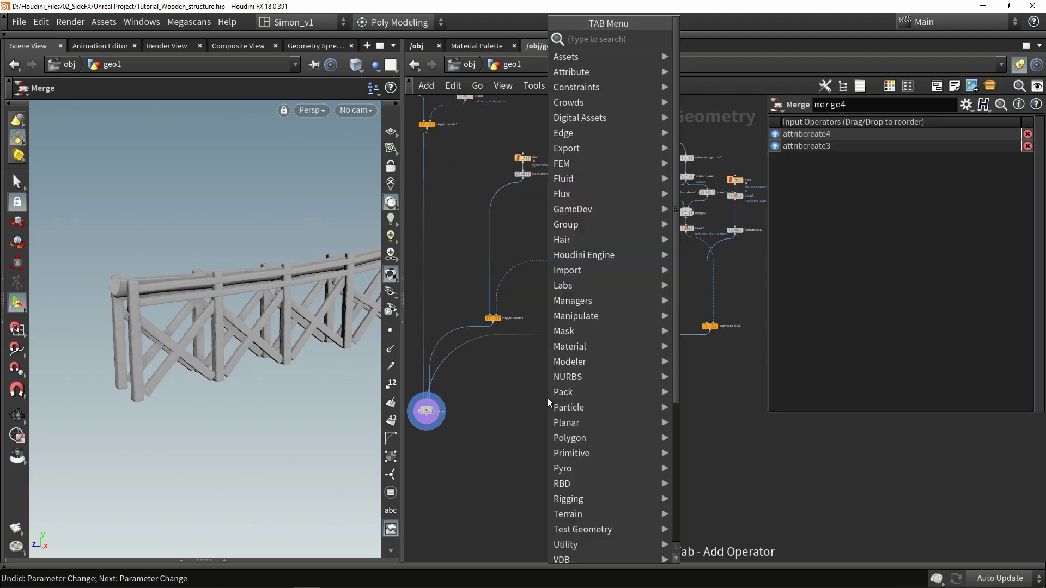
text(cre)
key(Return)
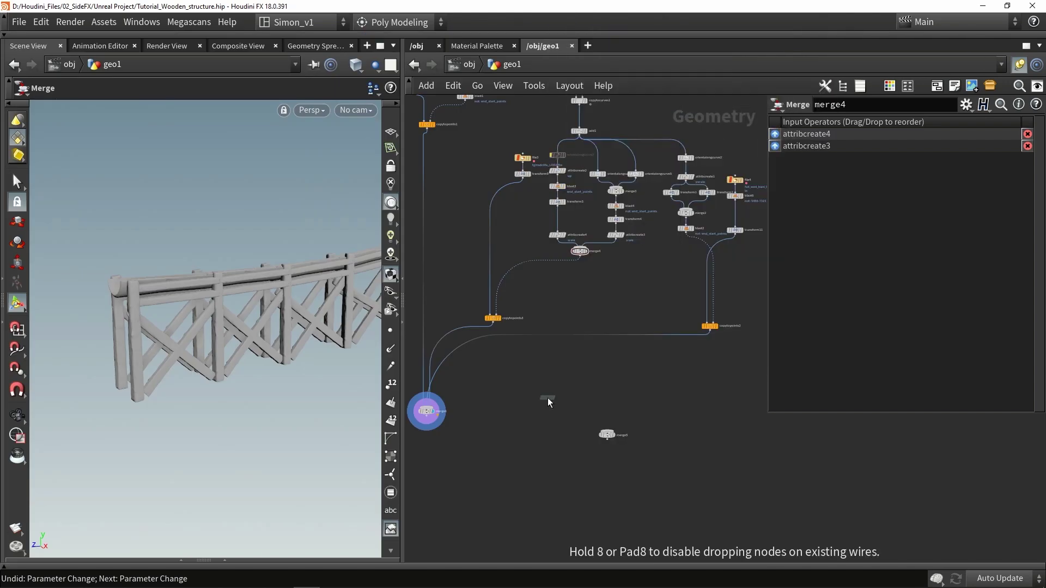
click(521, 368)
click(960, 195)
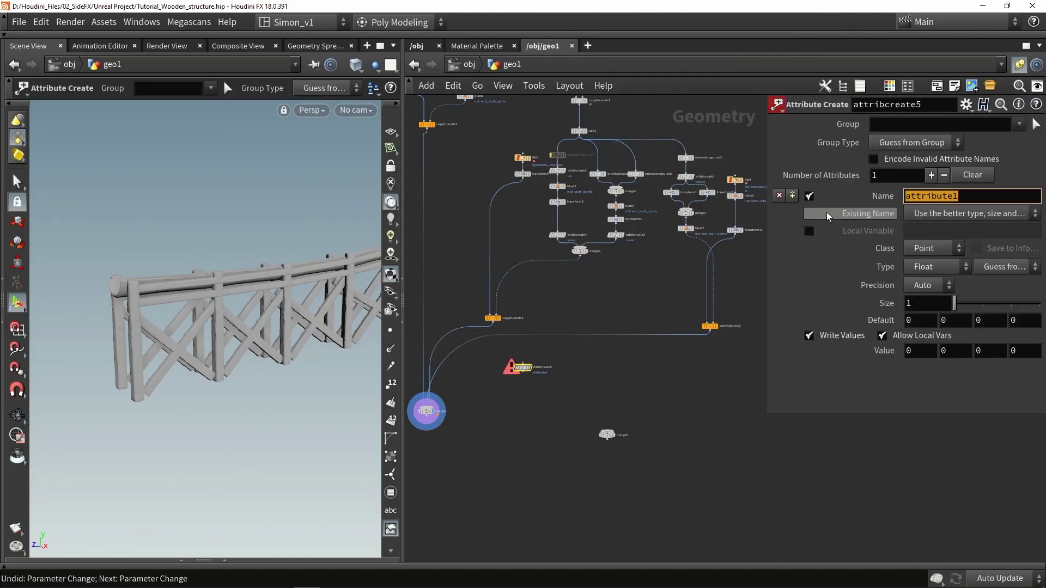
text(unreal_instance)
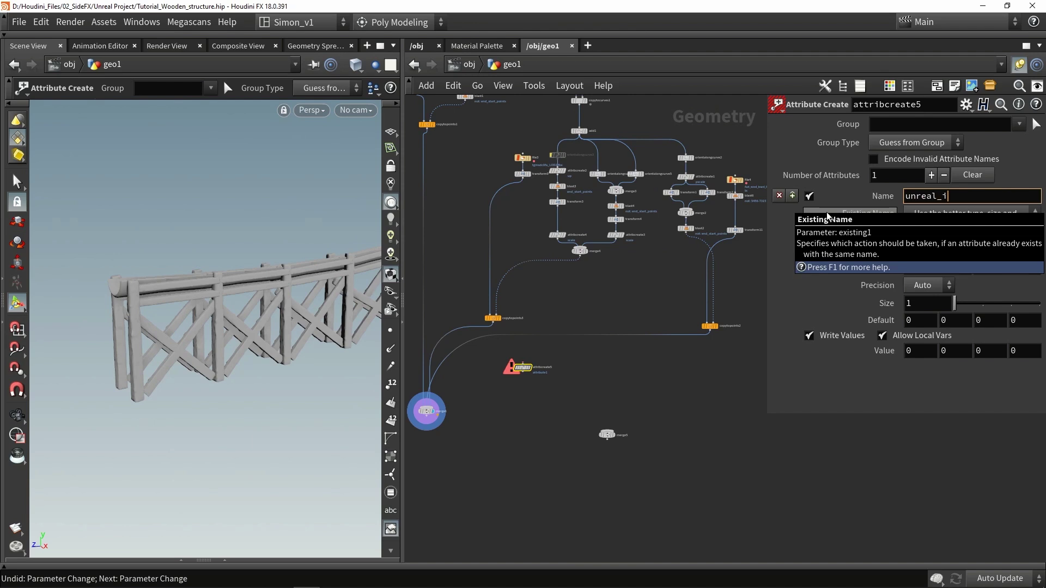
key(Return)
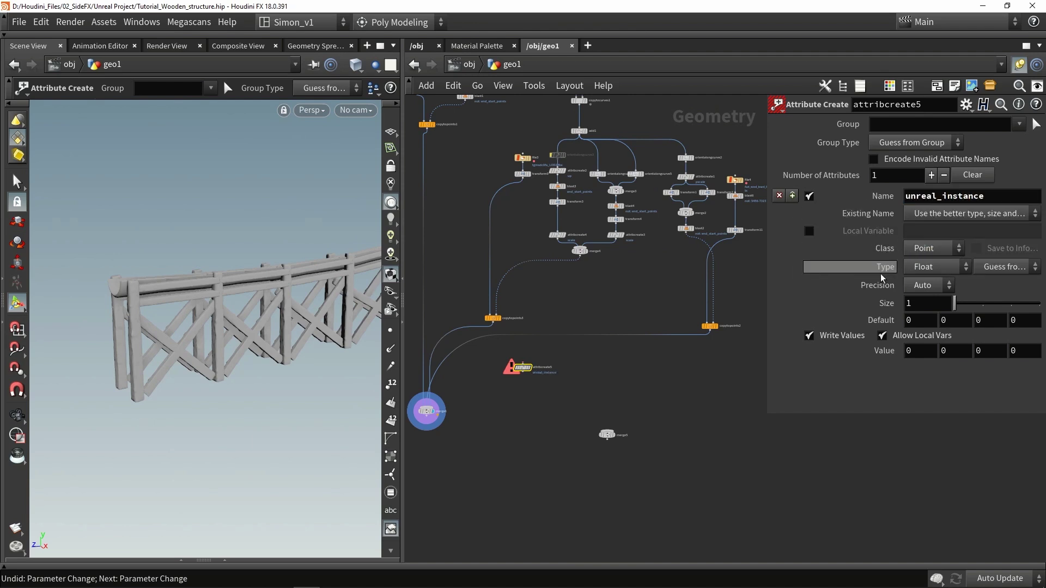
click(913, 269)
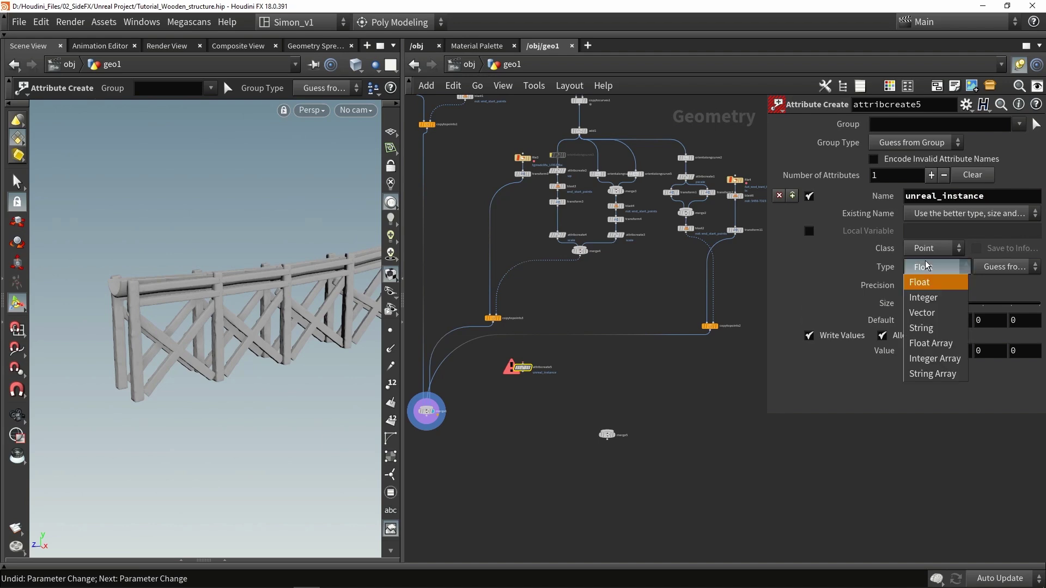
click(927, 330)
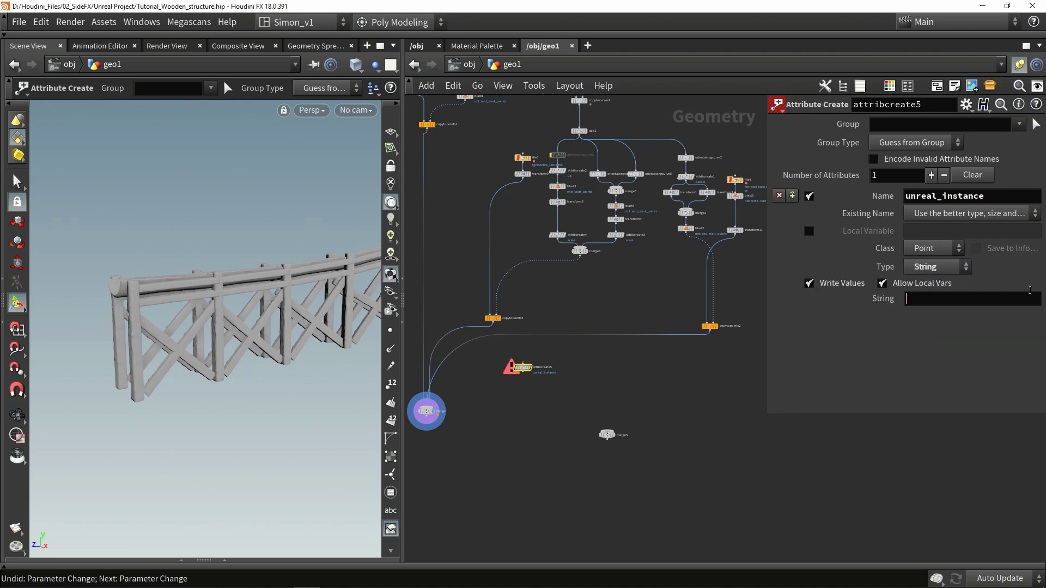
Step: Copy the reference of the tgmsdc0fa_LOD2 static mesh in Unreal Editor and paste it into attribcreate5's String value back in Houdini
key(alt+Tab)
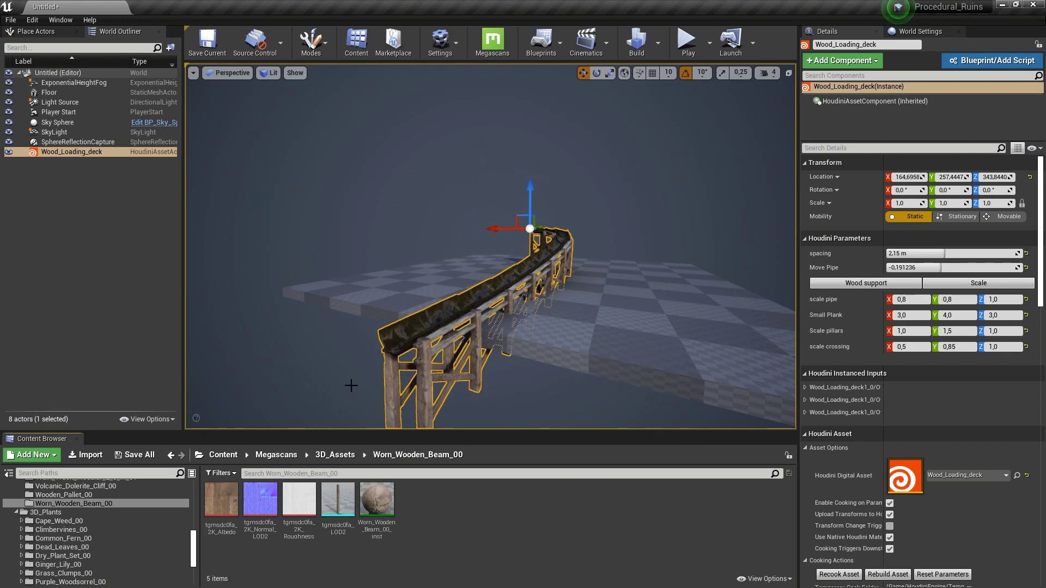
right_click(338, 502)
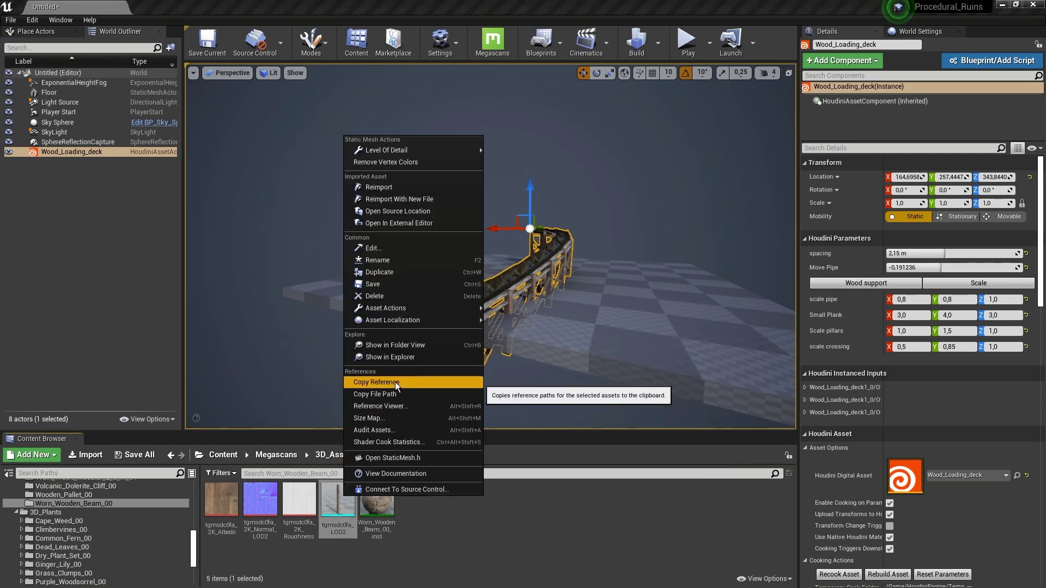
click(394, 382)
key(alt+Tab)
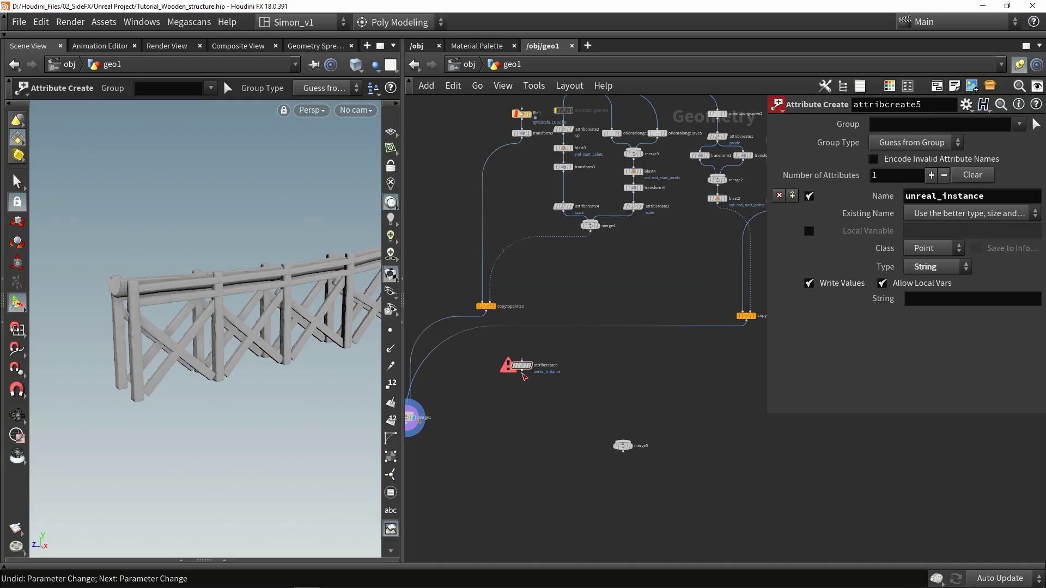
click(920, 298)
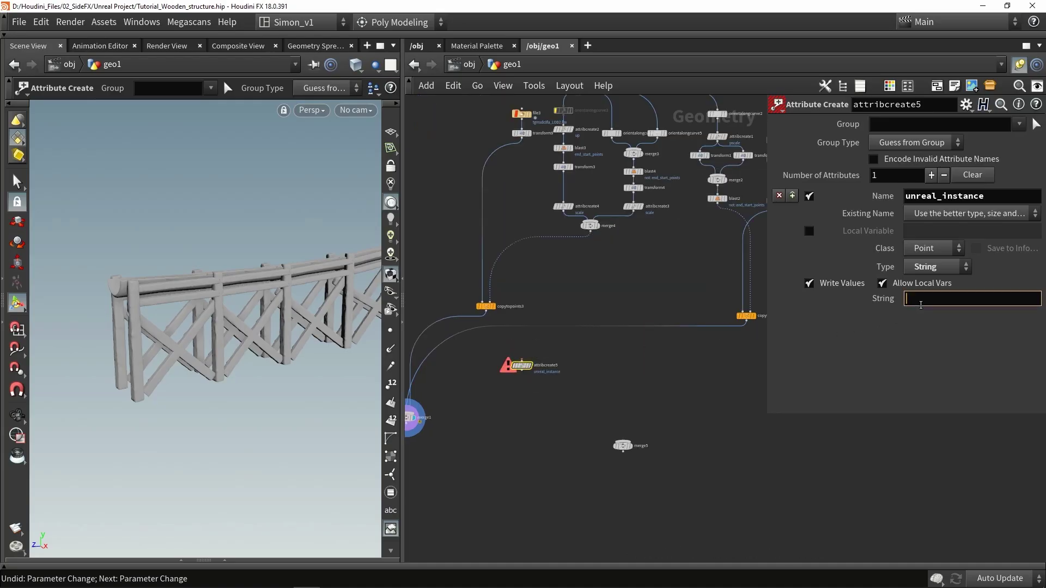
key(ctrl+v)
key(Return)
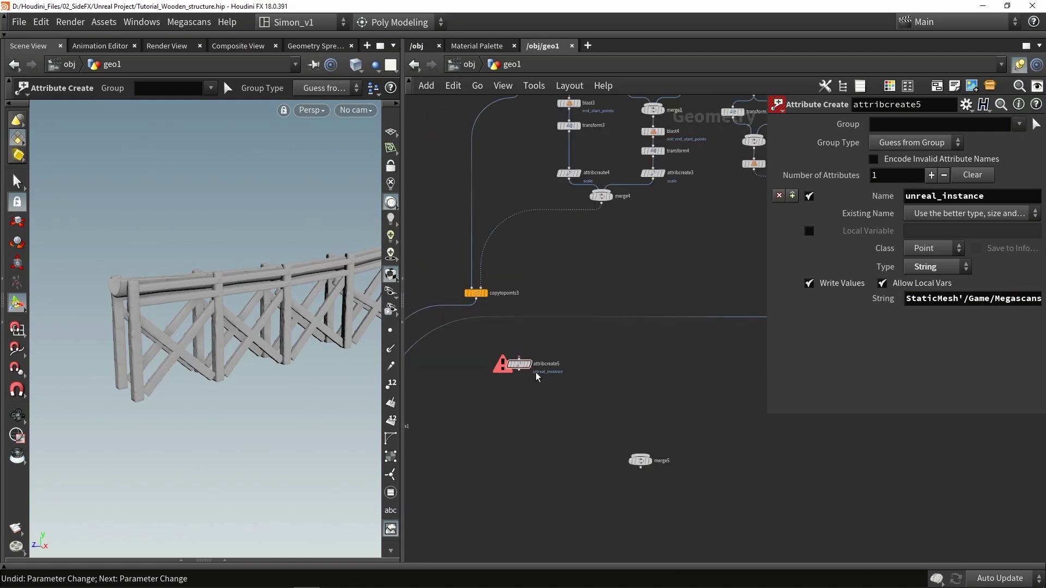
Step: Duplicate attribcreate5 twice and place the copies in a row beside it, above merge5
mouse_move(526, 369)
drag(524, 364, 640, 385)
middle_drag(584, 349, 600, 370)
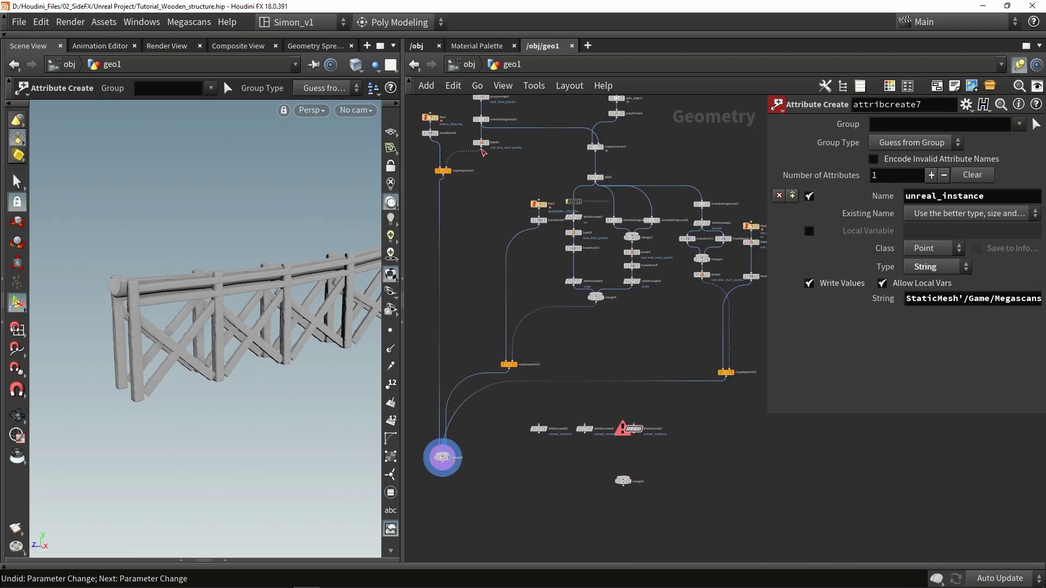
Step: Wire blast1, merge4 and blast2 into attribcreate5, attribcreate6 and attribcreate7 respectively, and remove the old merge1
drag(483, 153, 524, 431)
drag(595, 303, 584, 426)
middle_drag(614, 396, 550, 369)
drag(638, 252, 569, 398)
middle_drag(632, 380, 667, 378)
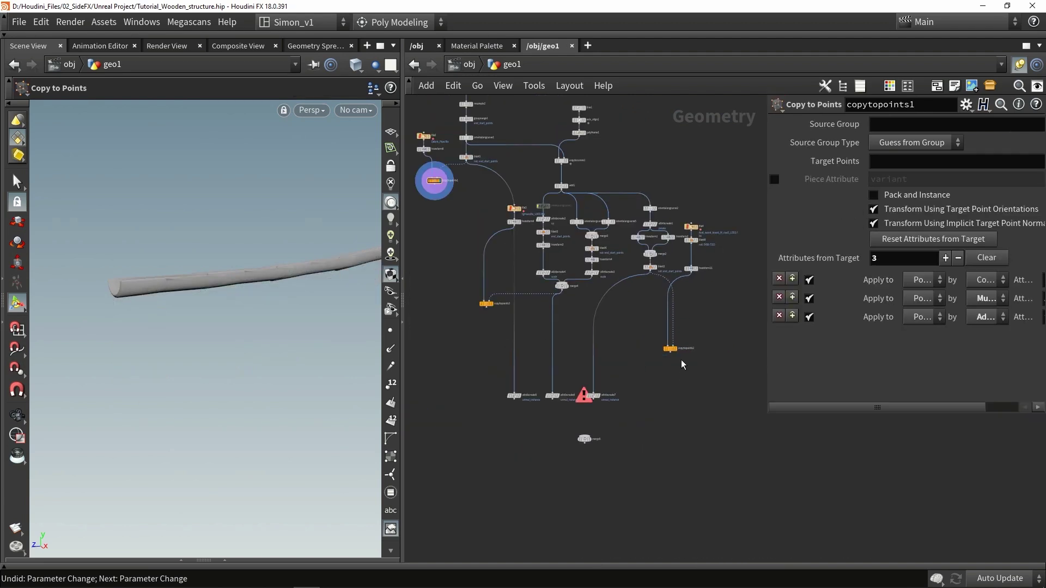
drag(670, 349, 678, 299)
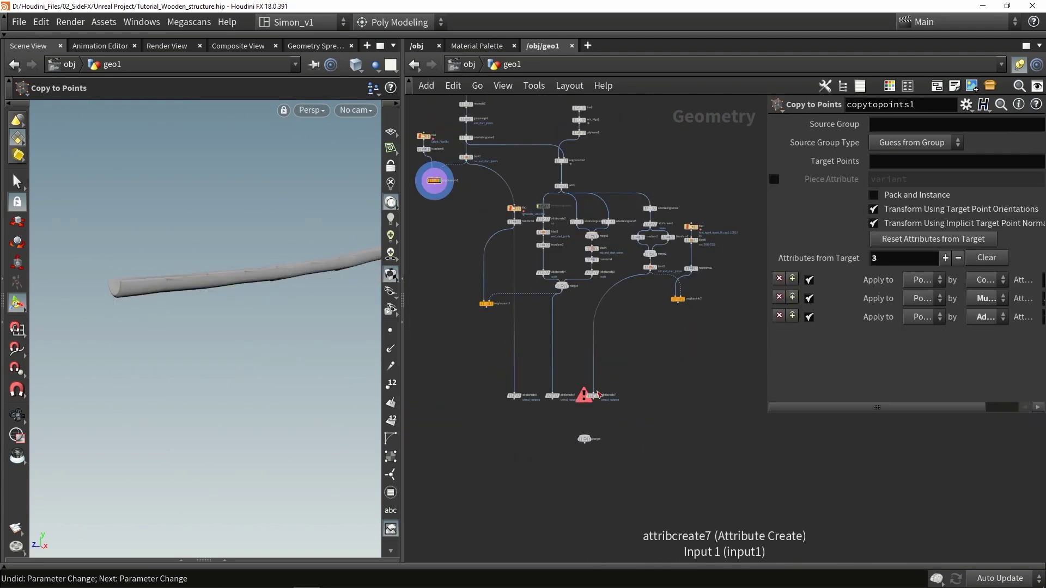
Step: Connect the three unreal_instance nodes to merge5 and centre merge5 beneath them
scroll(536, 420, up, 5)
drag(485, 401, 691, 371)
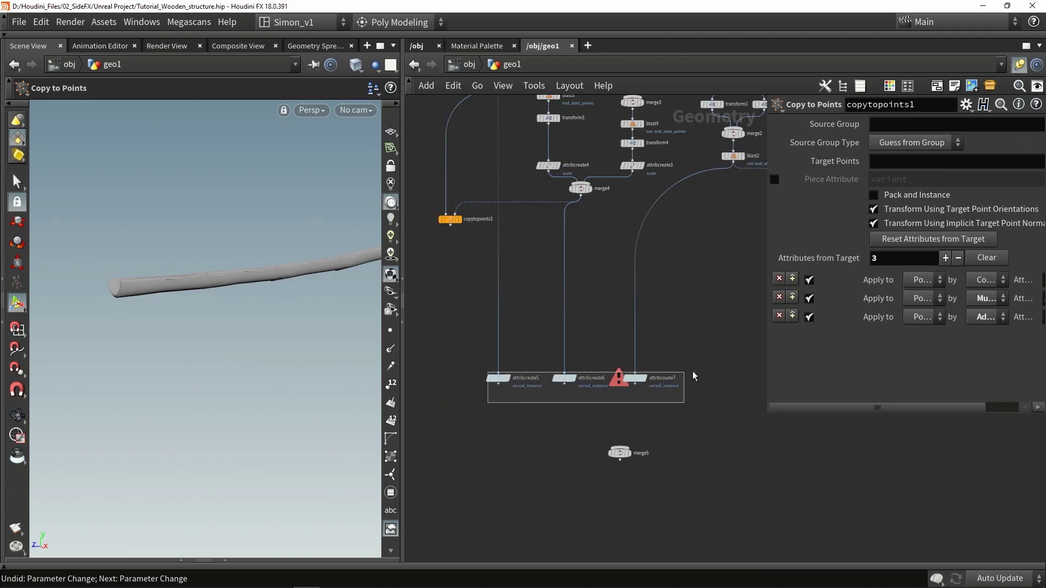
drag(638, 390, 620, 447)
drag(619, 452, 566, 448)
click(617, 440)
middle_drag(616, 430, 613, 482)
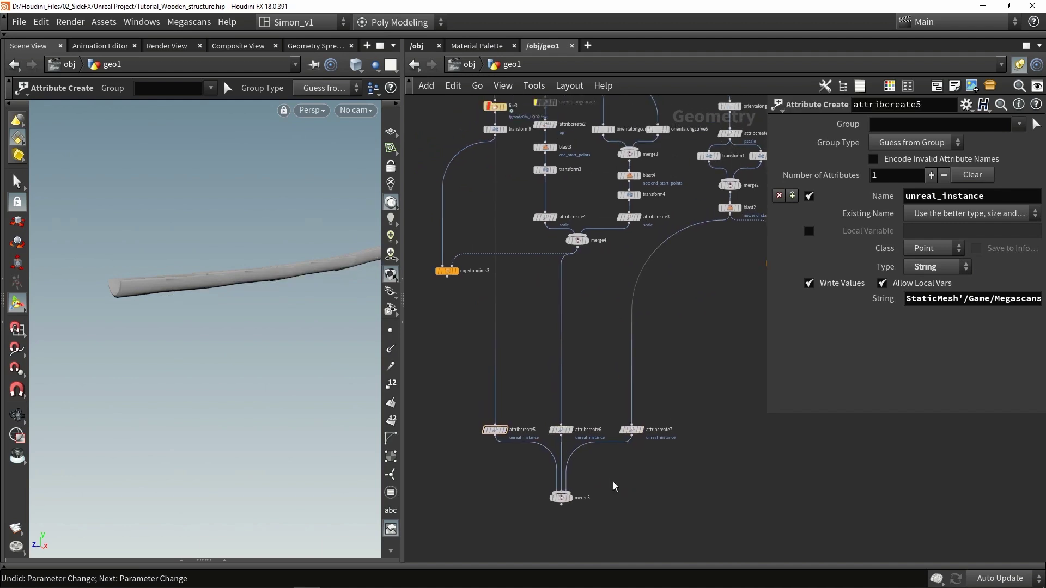
Step: Insert copies of the scale node attribcreate4 directly before attribcreate5 and attribcreate7, and display merge5
scroll(612, 482, down, 2)
scroll(553, 286, up, 4)
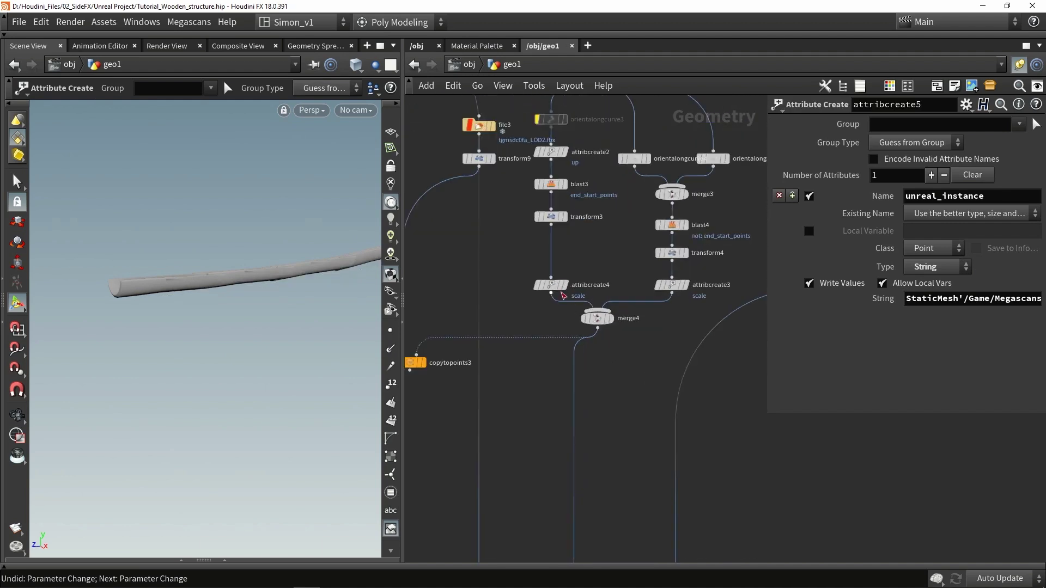
click(553, 285)
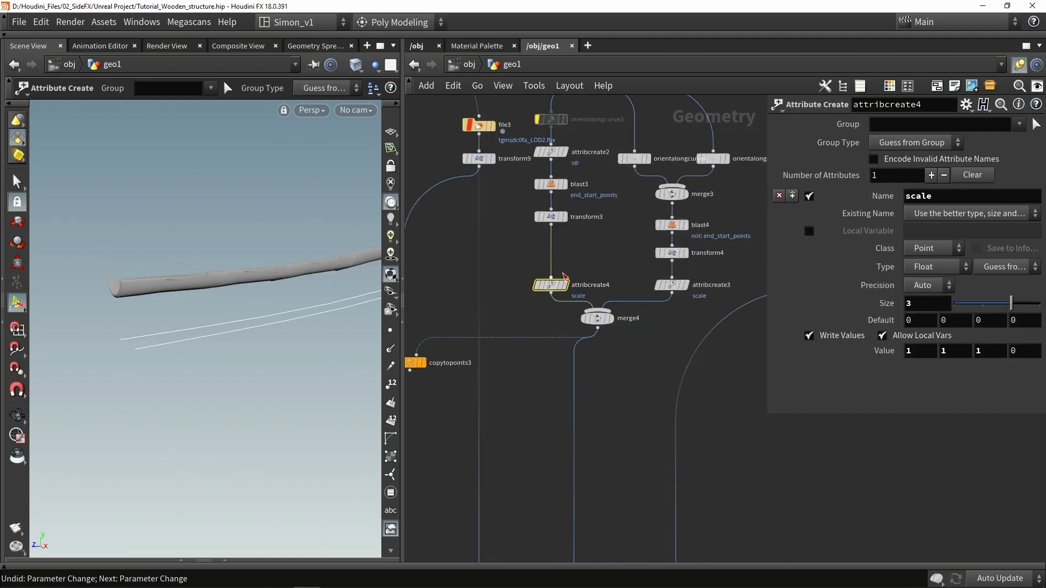
scroll(547, 361, down, 3)
scroll(535, 357, up, 2)
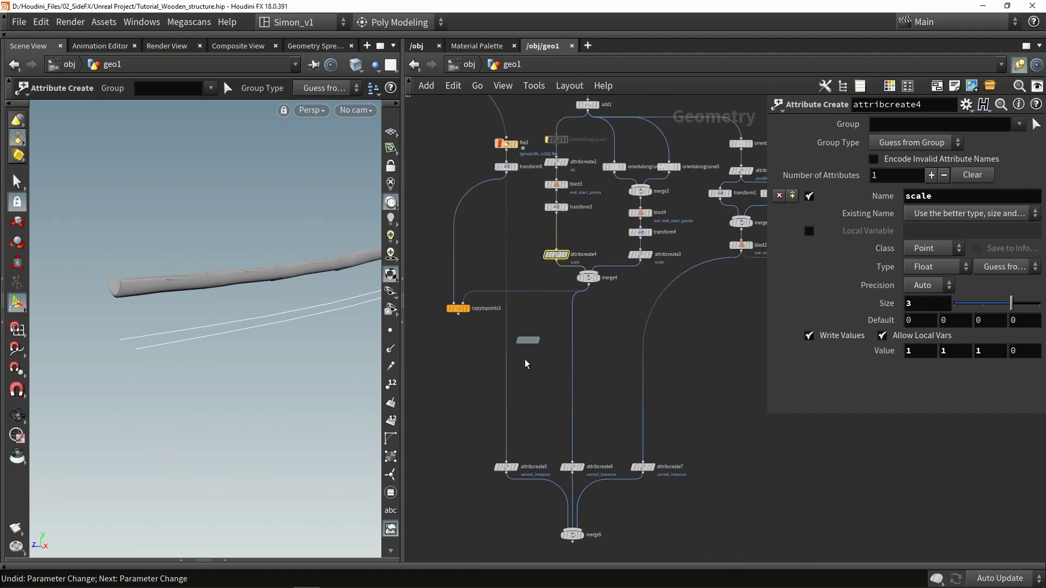
click(505, 362)
drag(505, 342, 640, 435)
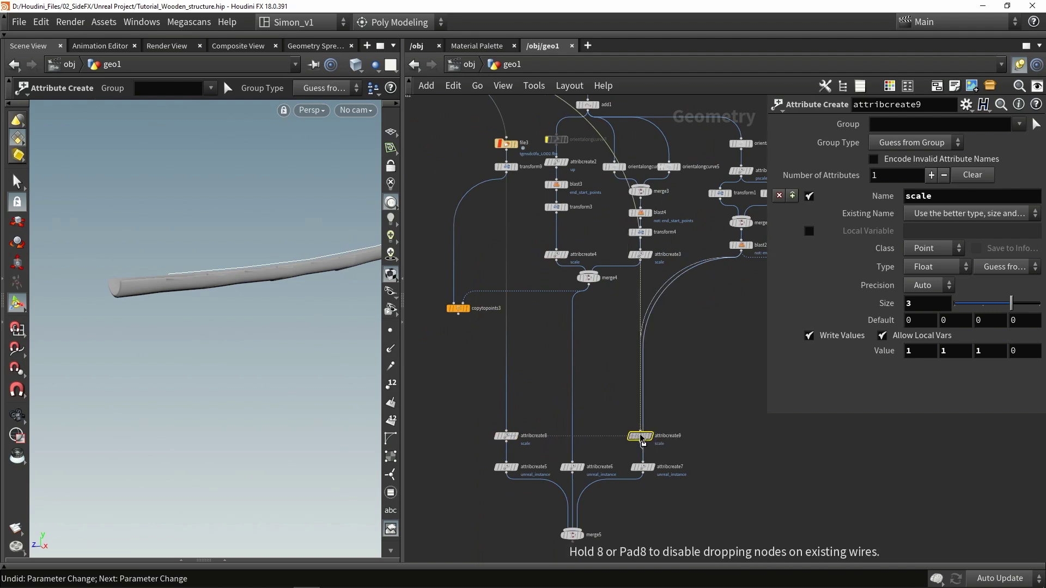
scroll(640, 435, up, 1)
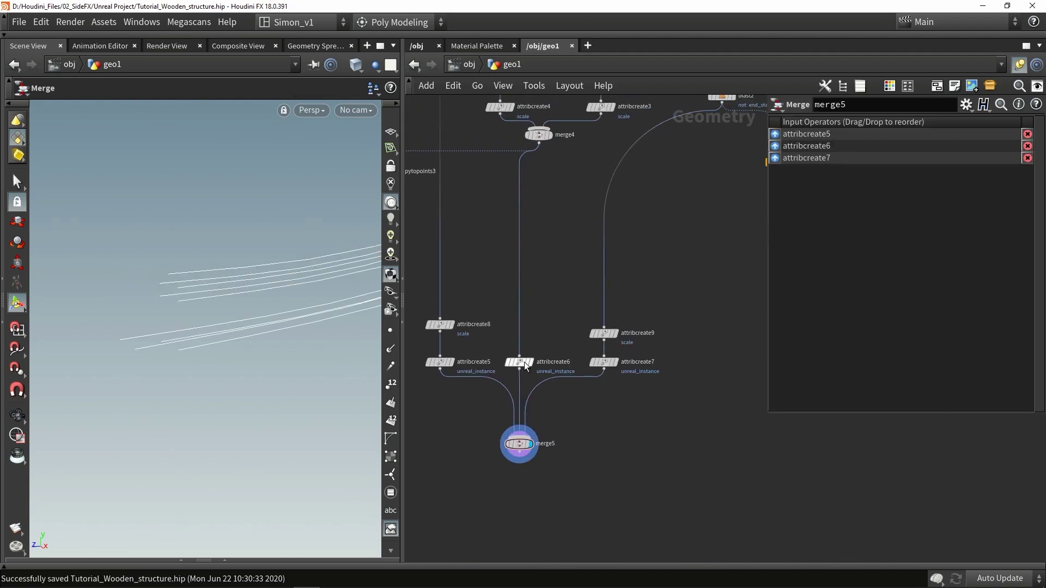
Step: Inspect merge5's node information and bypass the pscale node attribcreate1 below orientalongcurve2
click(520, 361)
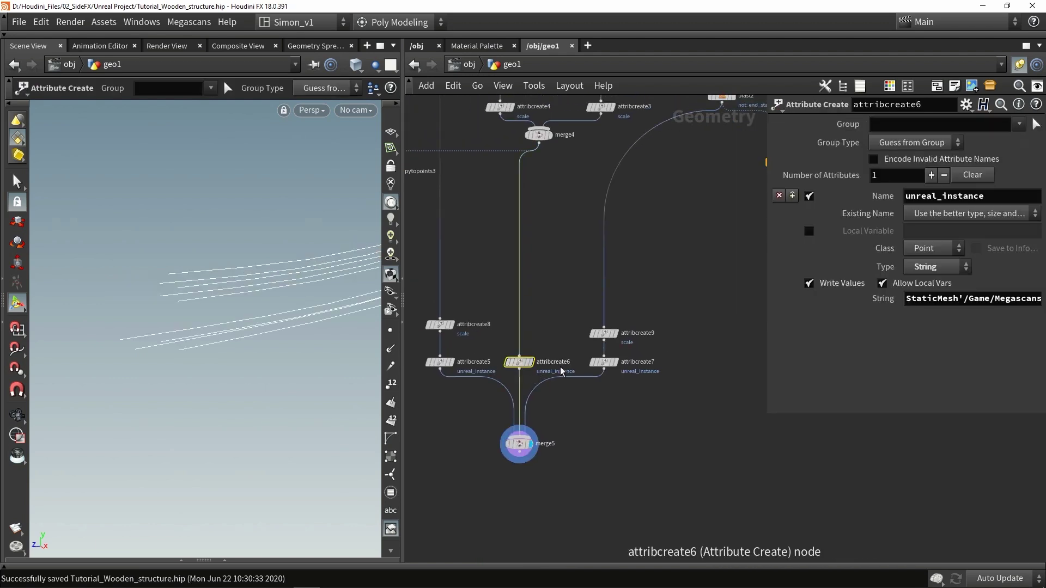
click(613, 361)
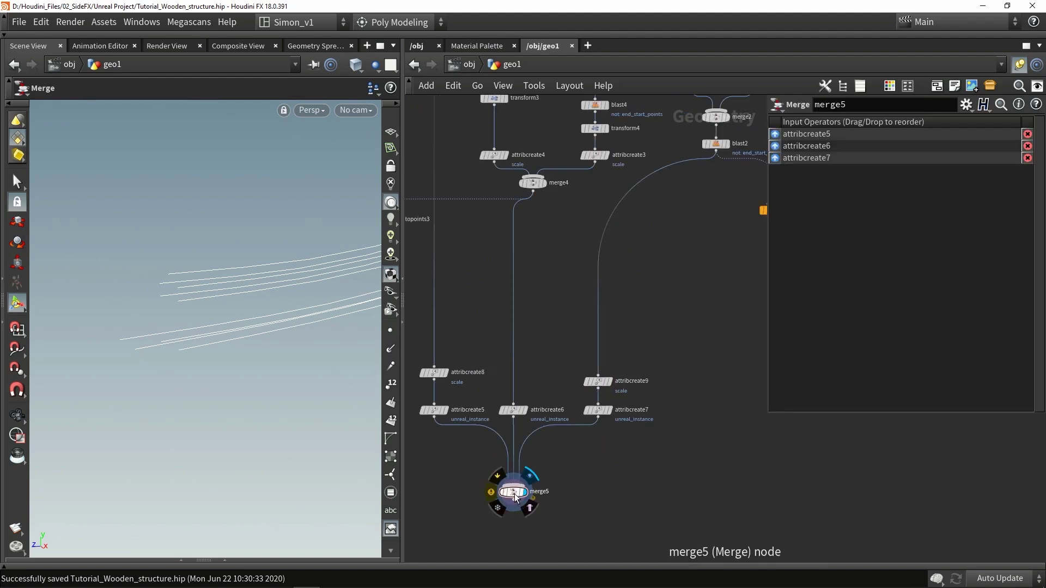
middle_click(514, 494)
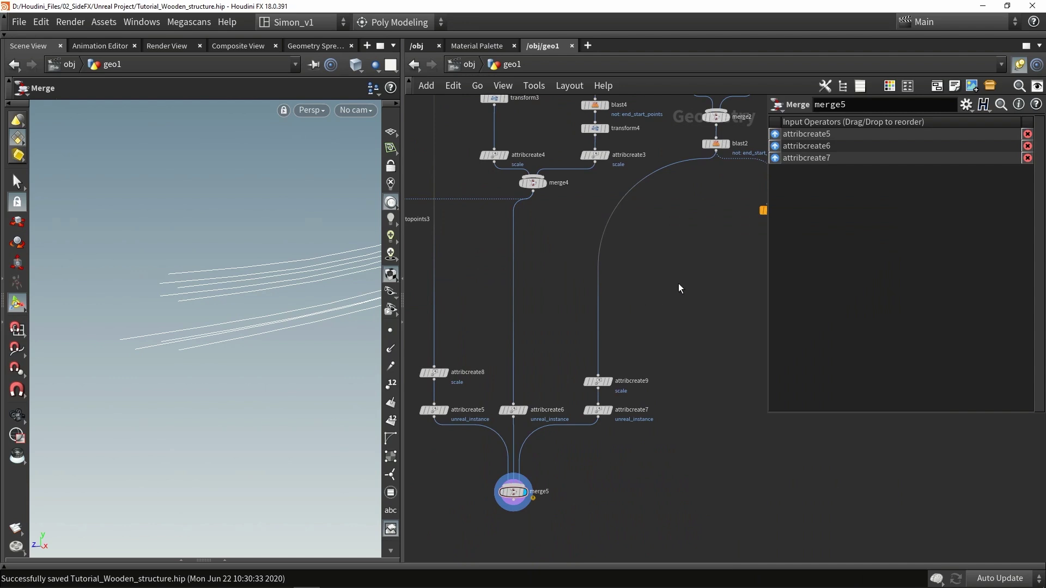
scroll(678, 283, down, 3)
scroll(667, 206, up, 5)
click(666, 214)
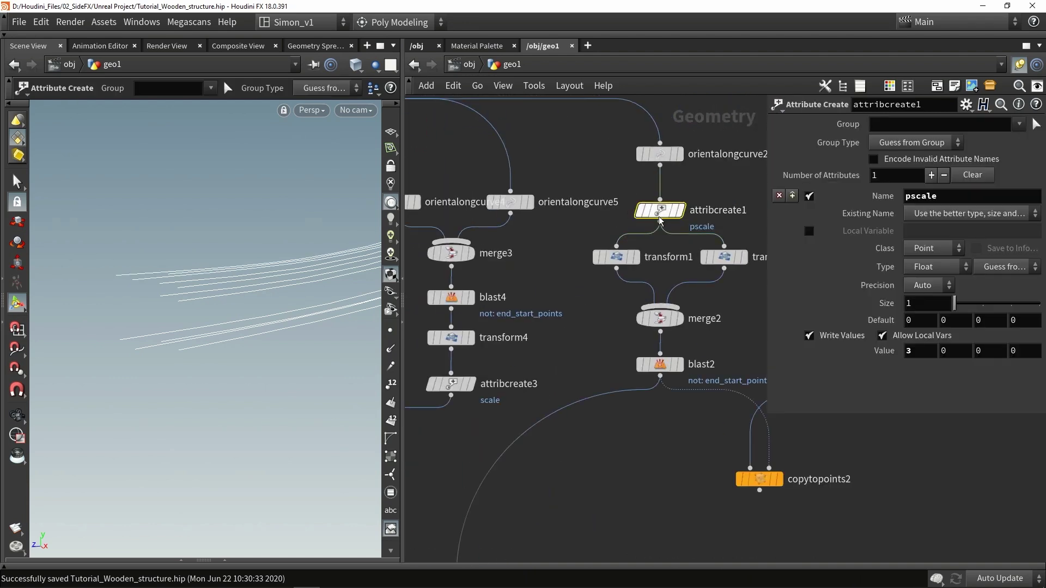
drag(666, 214, 669, 208)
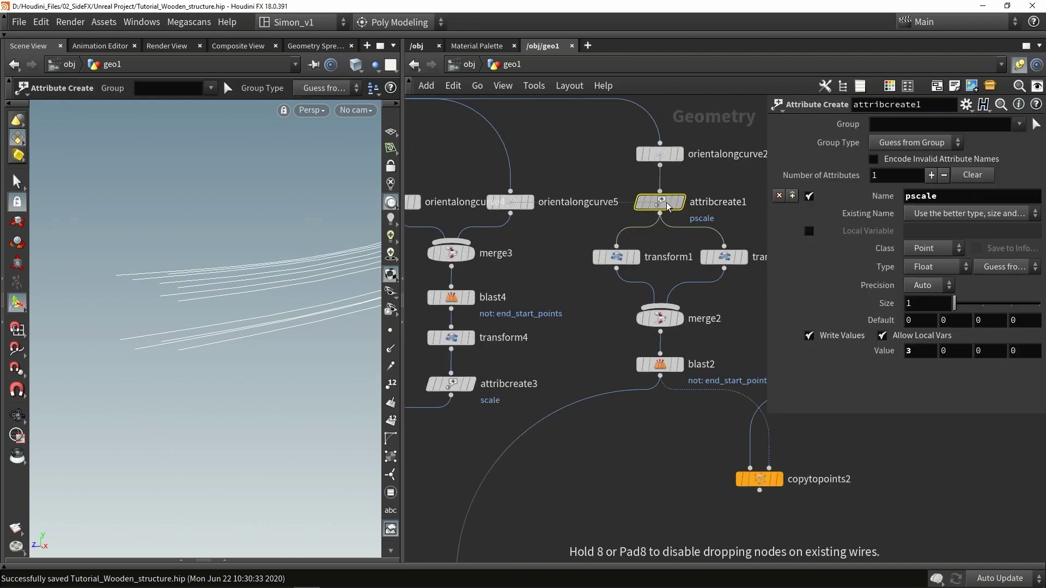
click(634, 177)
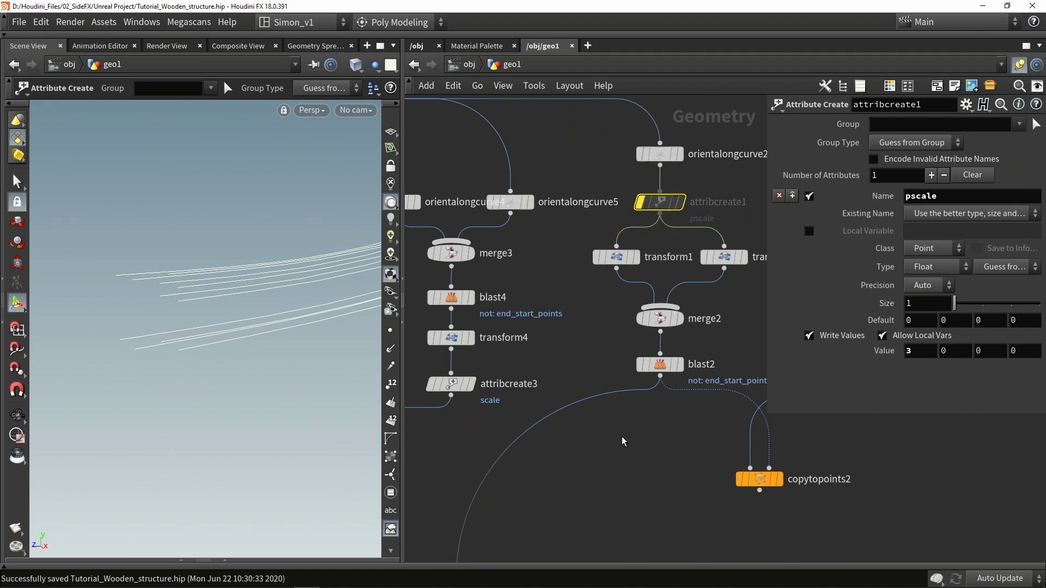
middle_drag(603, 413, 603, 327)
scroll(638, 284, down, 1)
mouse_move(648, 125)
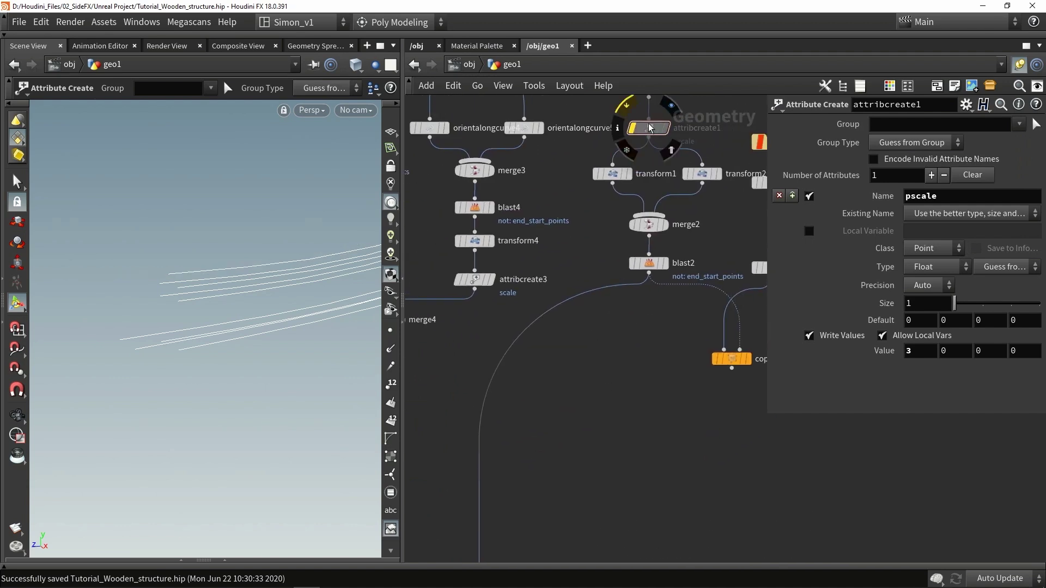
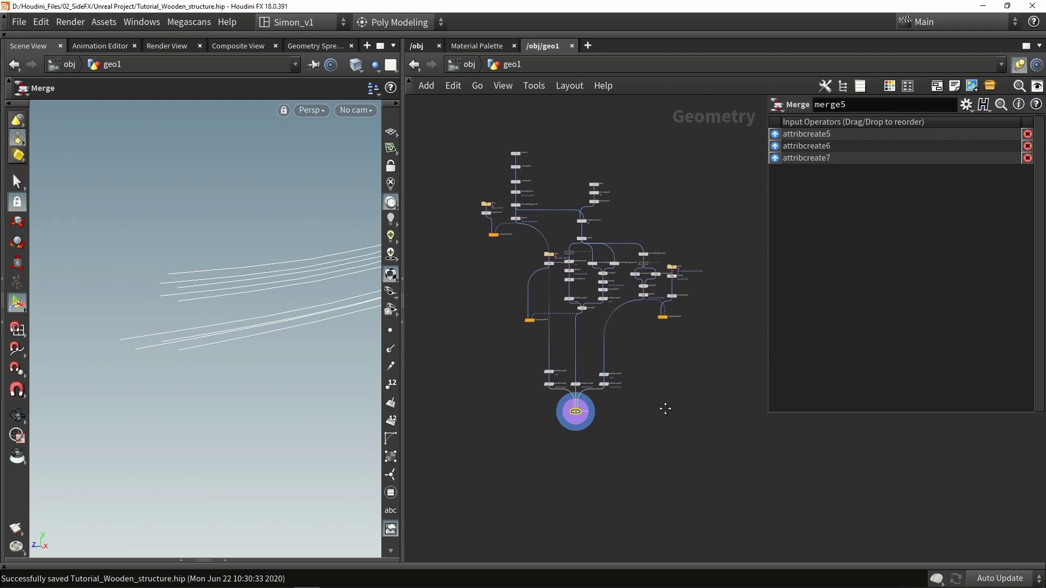
Step: Save the scene and collapse the entire node network into a subnetwork
key(ctrl+s)
drag(744, 493, 462, 126)
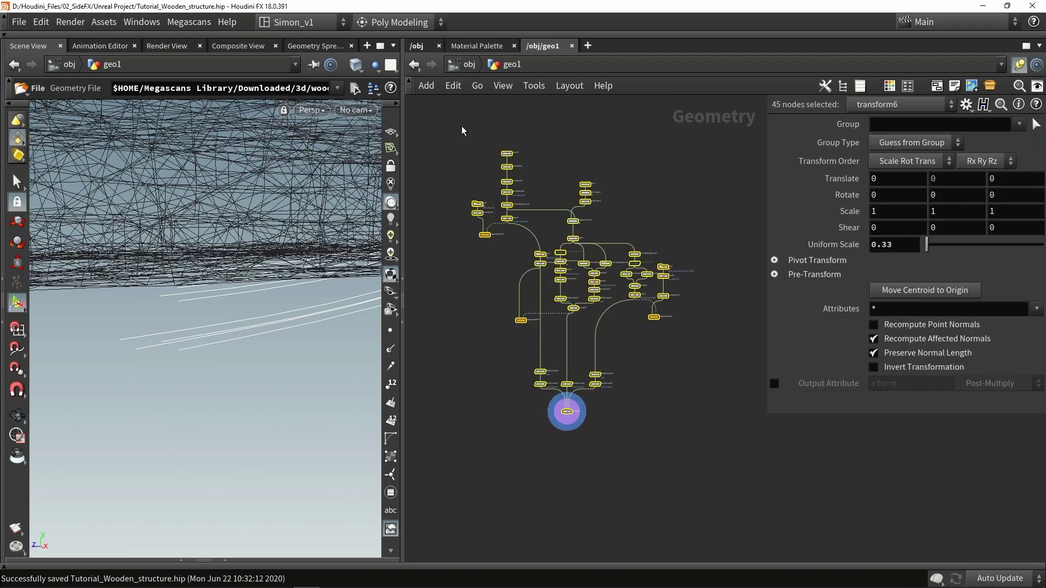
key(shift+c)
scroll(637, 234, up, 5)
Step: Create a digital asset from subnet1 with the operator name Wooden_structure and the label Wooden structure
right_click(586, 289)
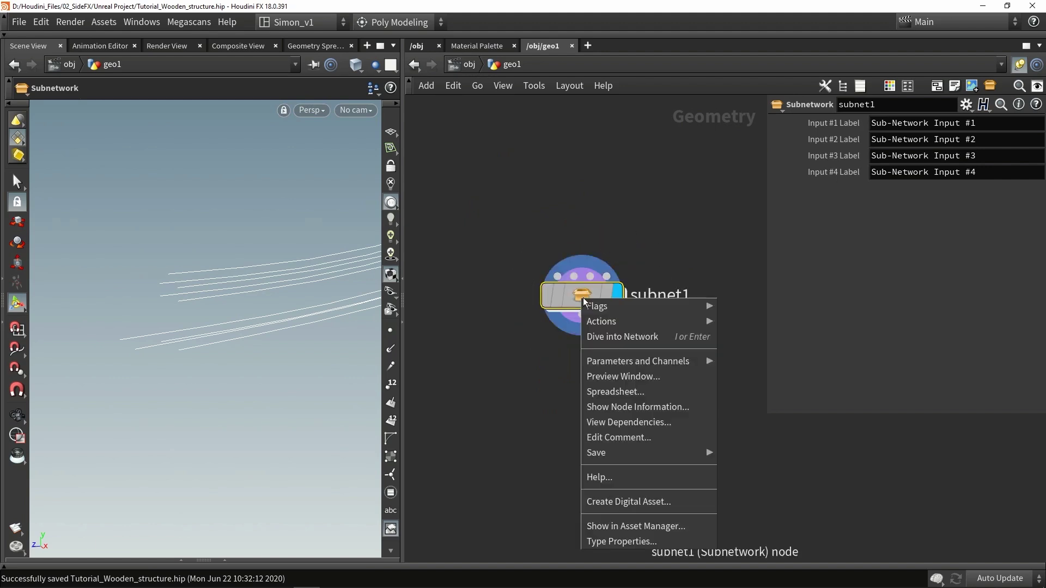
click(594, 502)
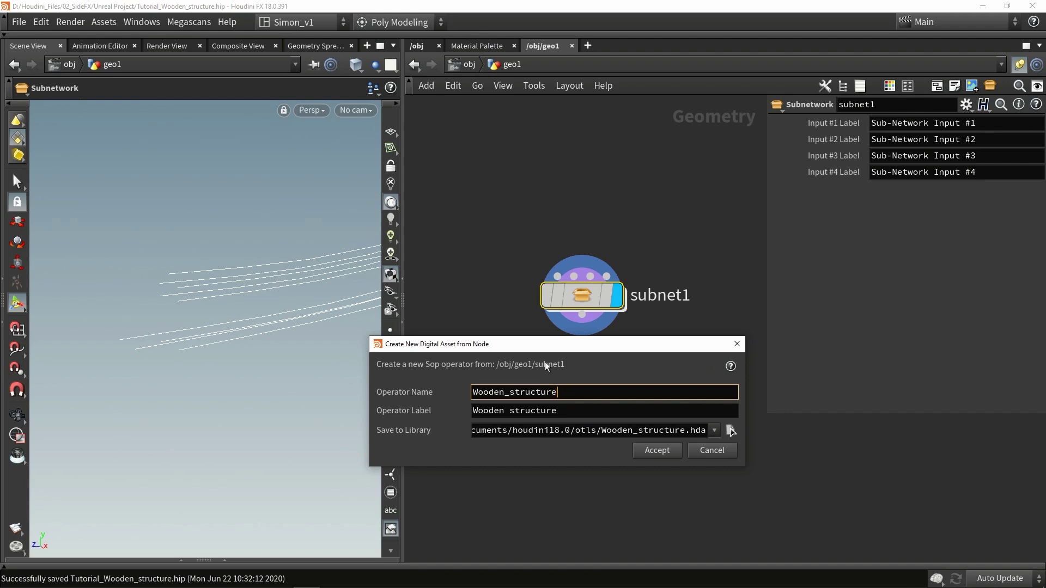
click(649, 454)
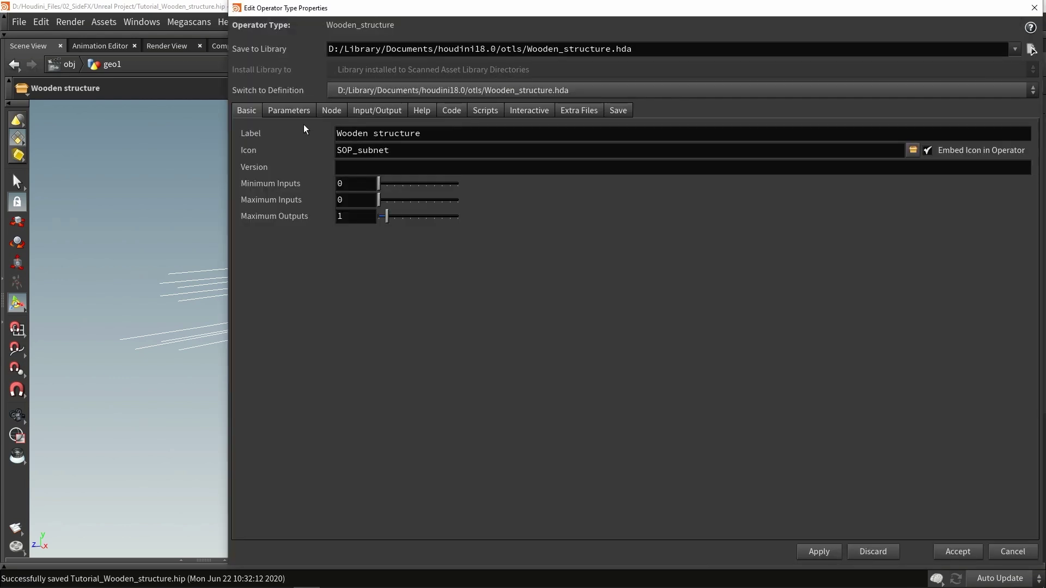
Step: Expose resample1's Length from inside the subnetwork as an asset parameter and label it spacing
click(304, 111)
drag(390, 11, 184, 37)
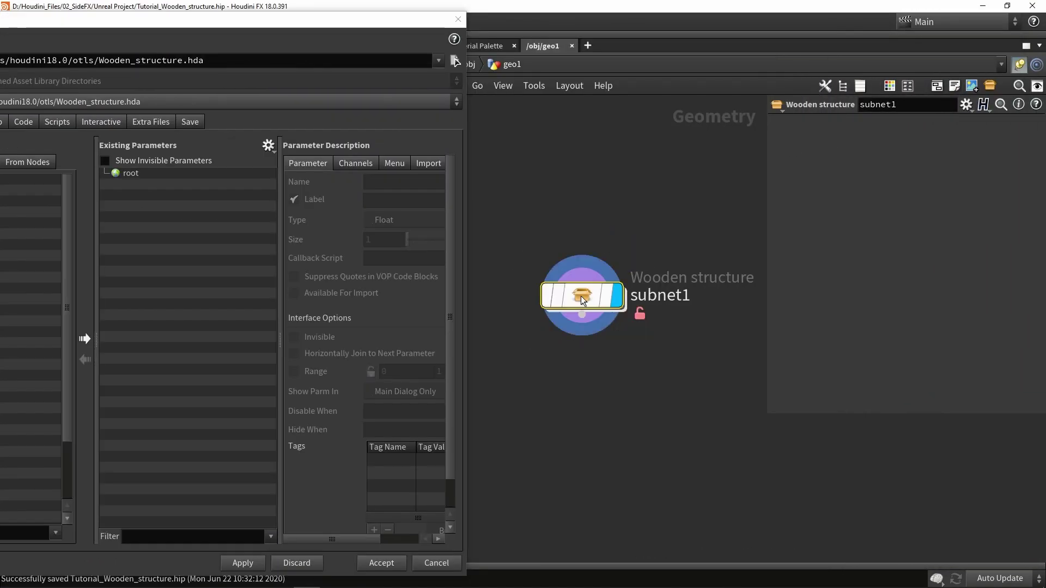
double_click(581, 296)
key(shift+s)
scroll(554, 330, up, 5)
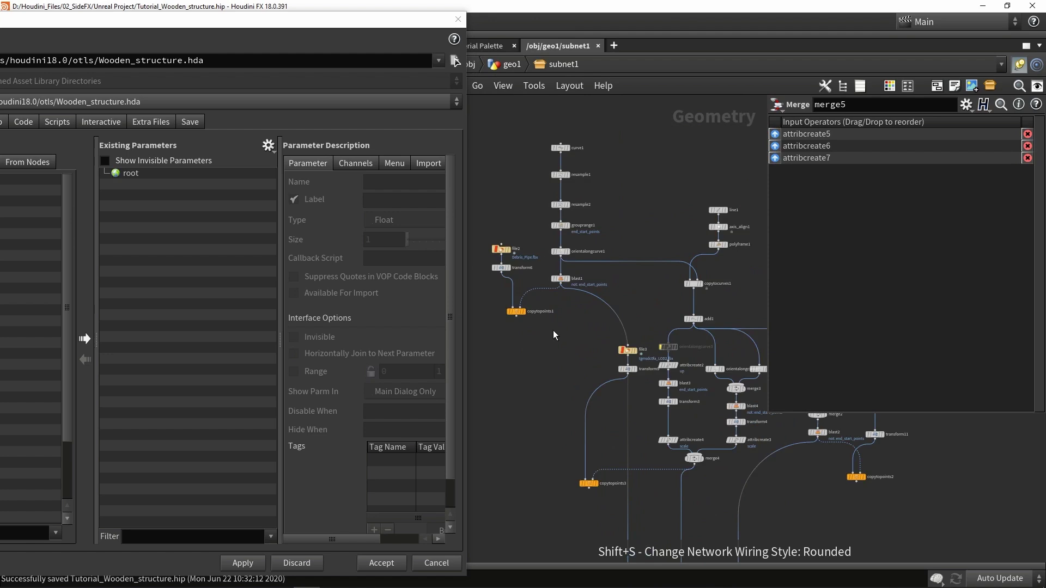
click(555, 180)
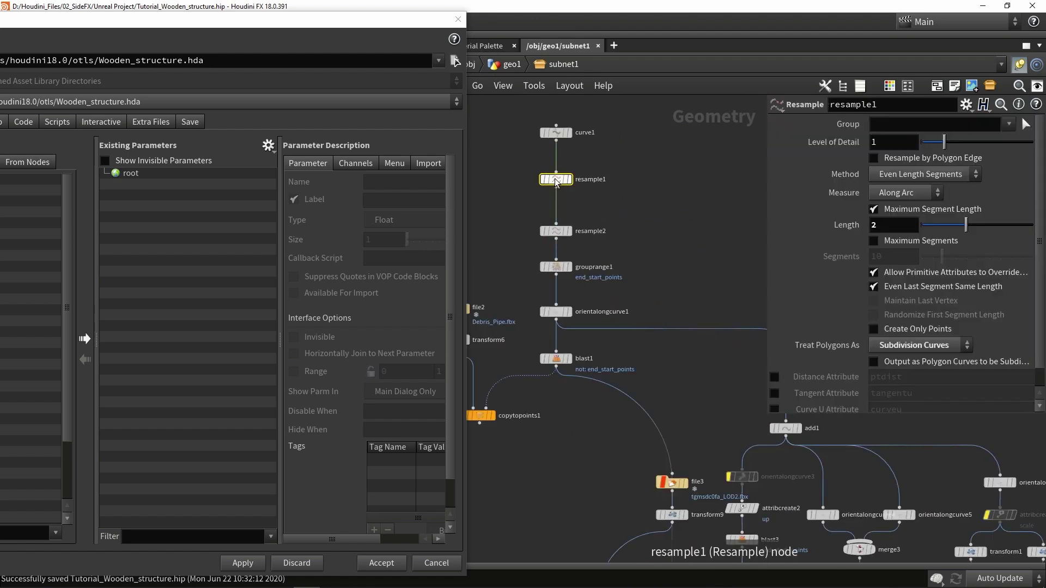
drag(879, 225, 267, 227)
double_click(409, 198)
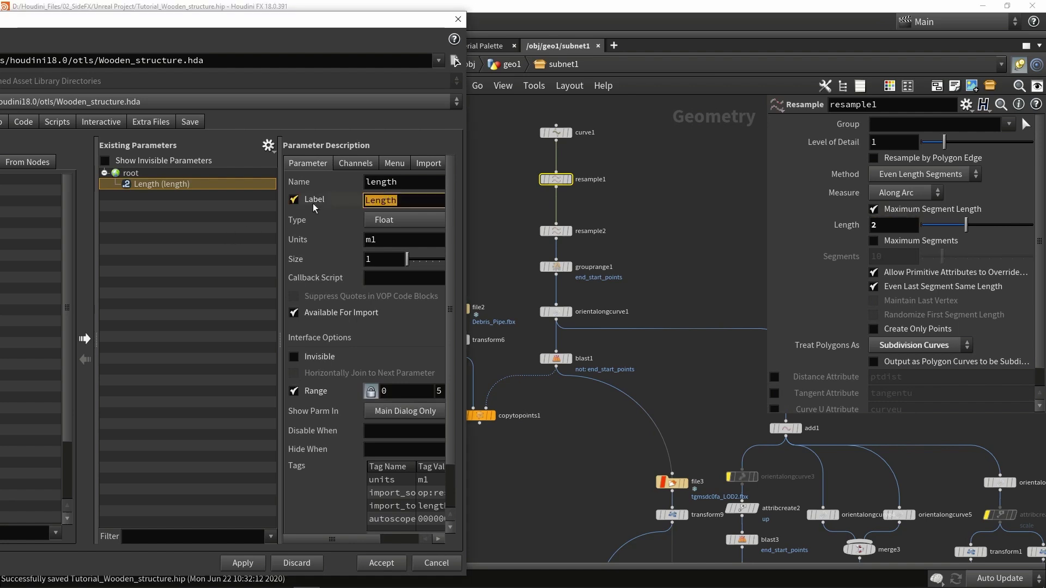
text(spacing)
key(Return)
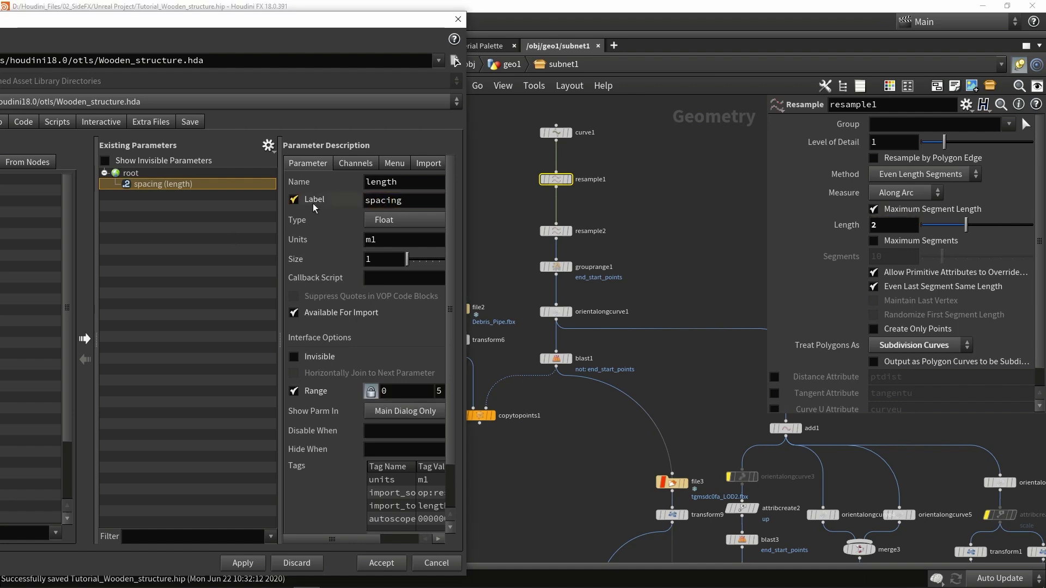
Step: Add a folder below the spacing parameter and label it Wooden support
drag(221, 23, 470, 36)
drag(115, 351, 419, 279)
triple_click(673, 216)
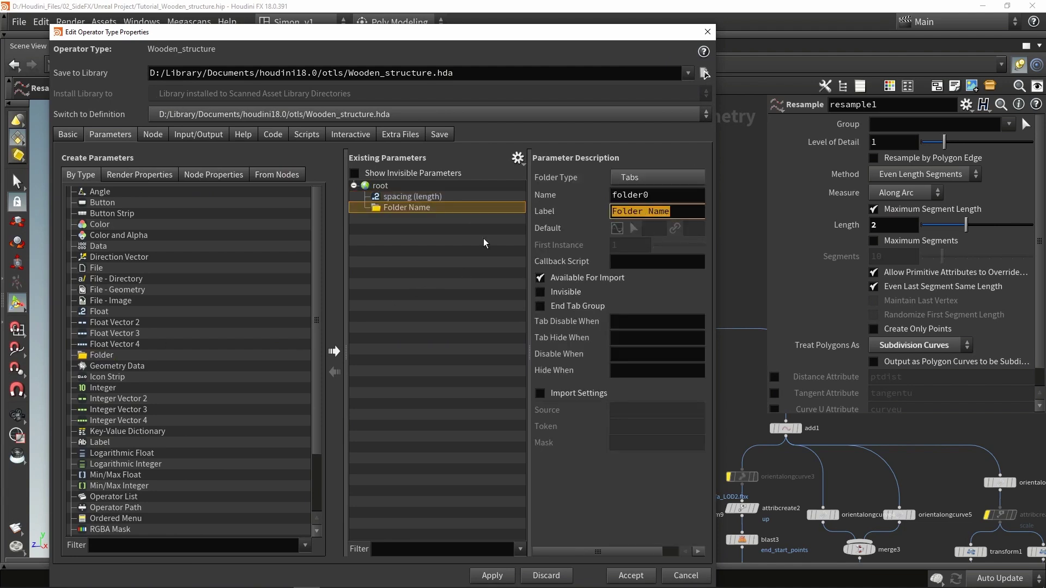
text(Wooden su)
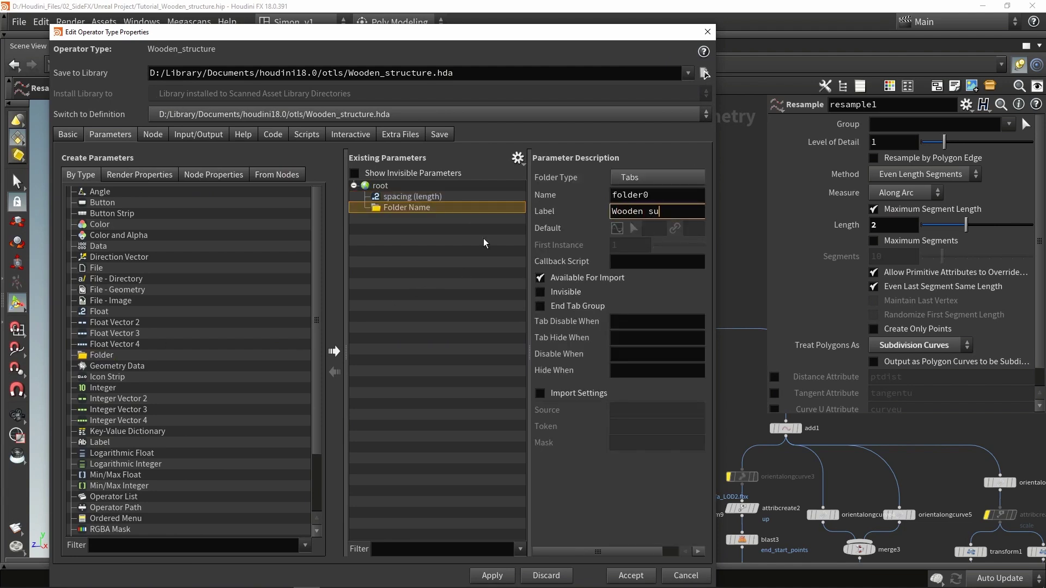
text(pport)
key(Return)
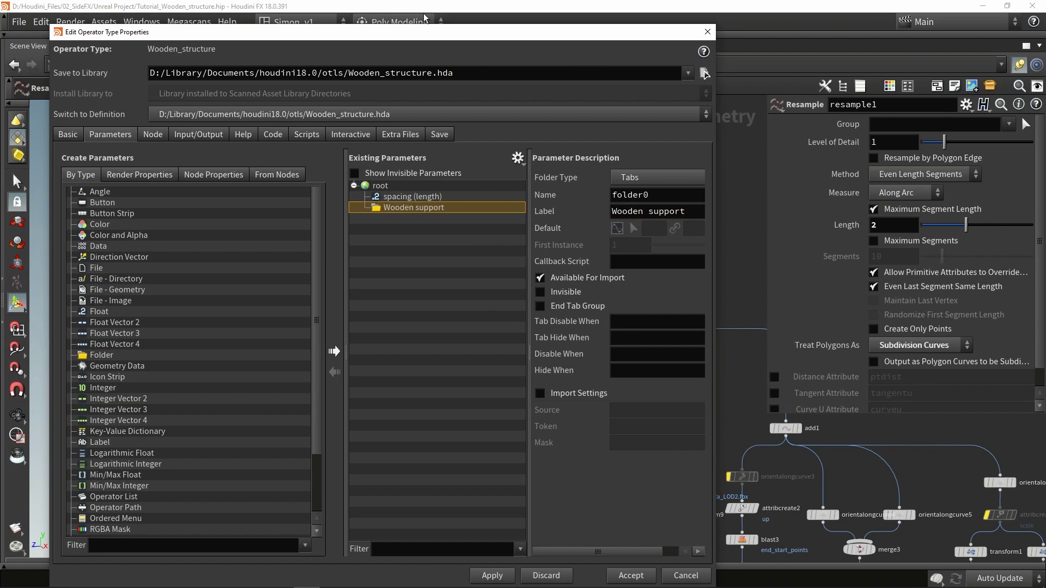
Step: Expose line1's Length inside the Wooden support folder and label it Distance
drag(439, 34, 266, 10)
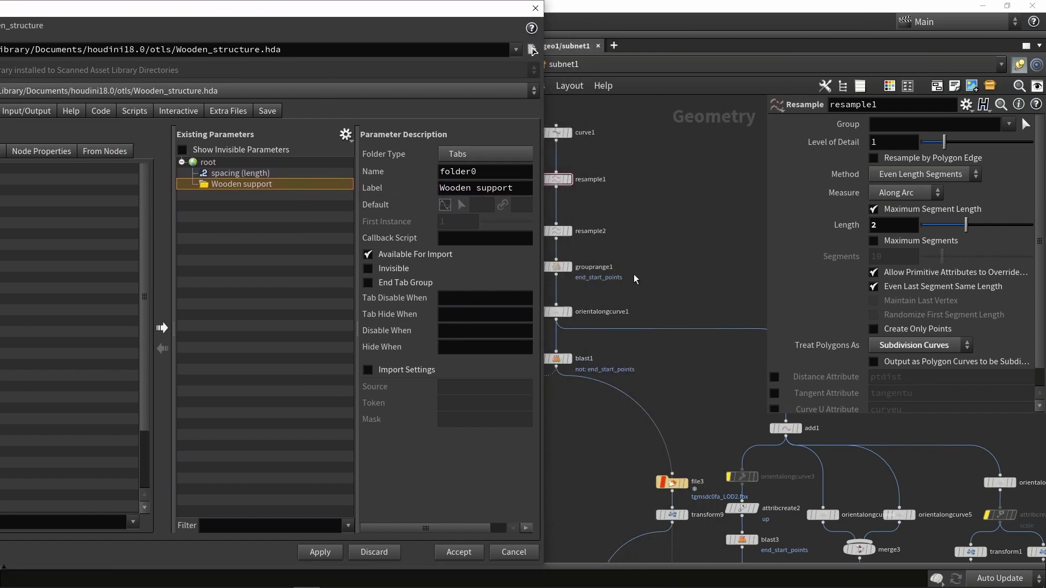
middle_drag(711, 324, 579, 241)
scroll(579, 241, down, 3)
scroll(651, 210, up, 3)
click(668, 179)
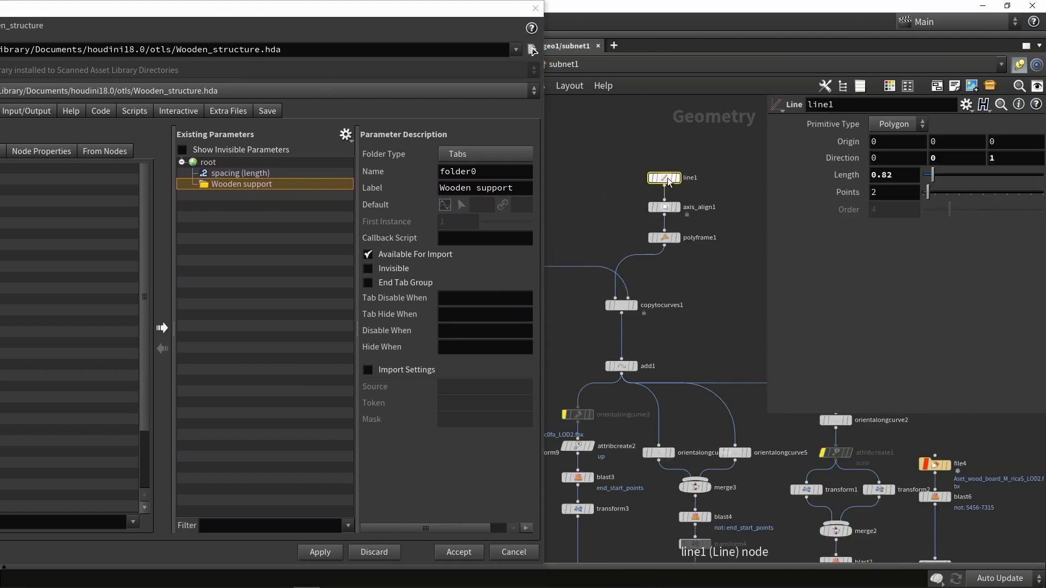
drag(848, 176, 223, 184)
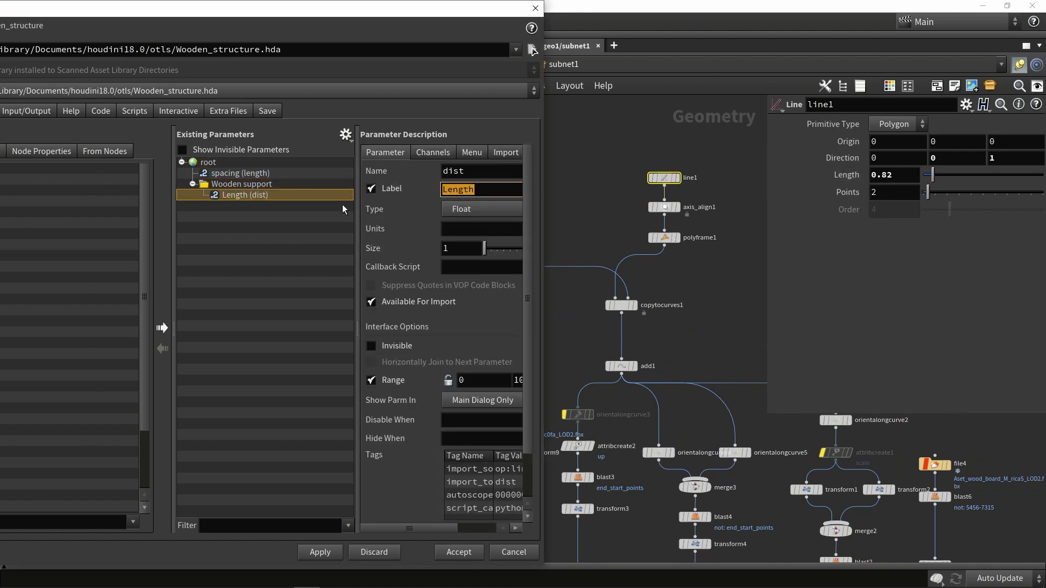
text(Distance)
Step: Expose transform3's Translate Y inside the Wooden support folder and label it Move pillars
middle_drag(586, 512, 615, 322)
drag(615, 323, 615, 364)
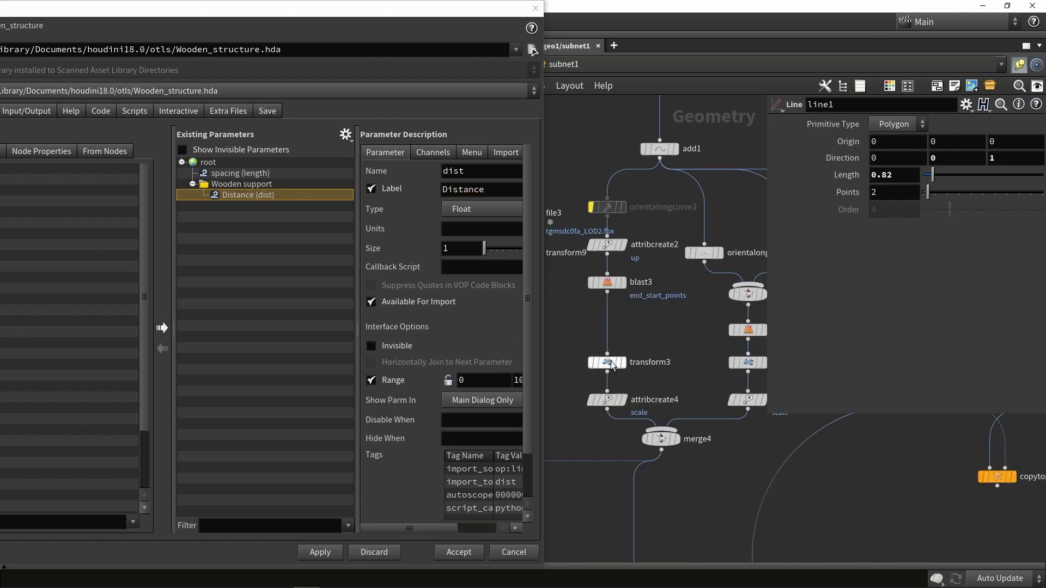
drag(947, 189, 229, 192)
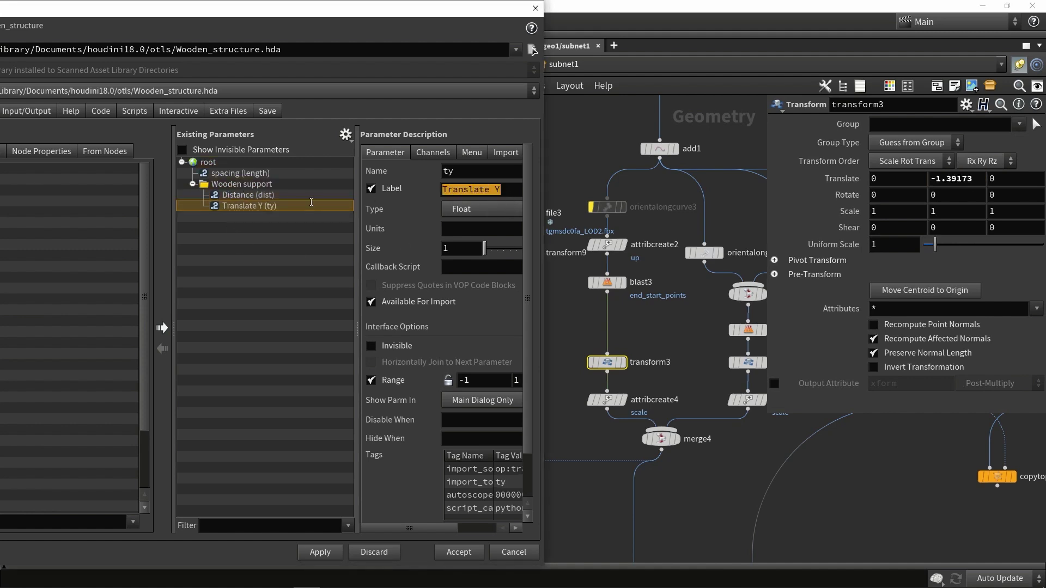
text(Move)
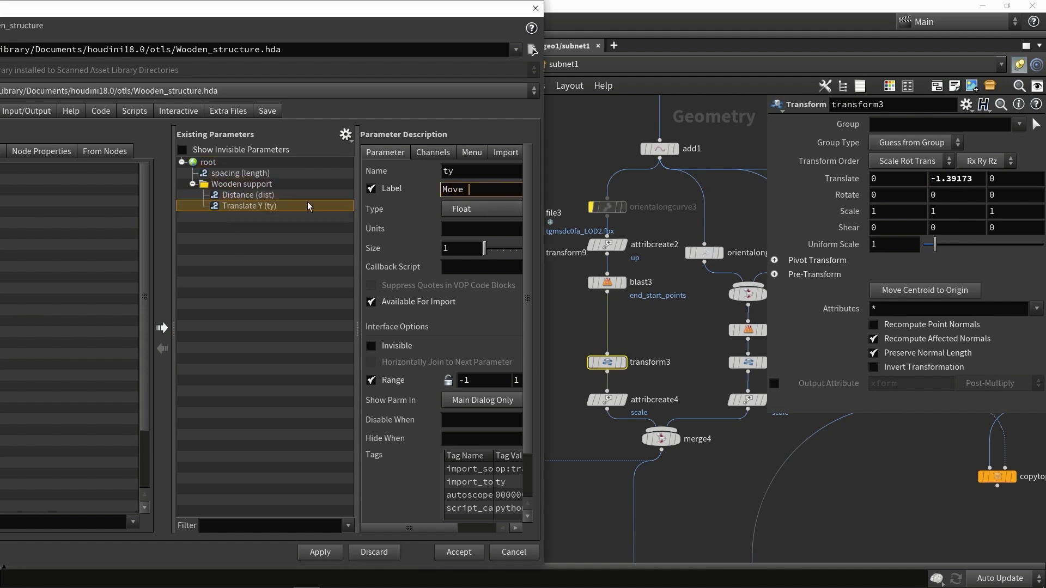
text( pillars)
key(Return)
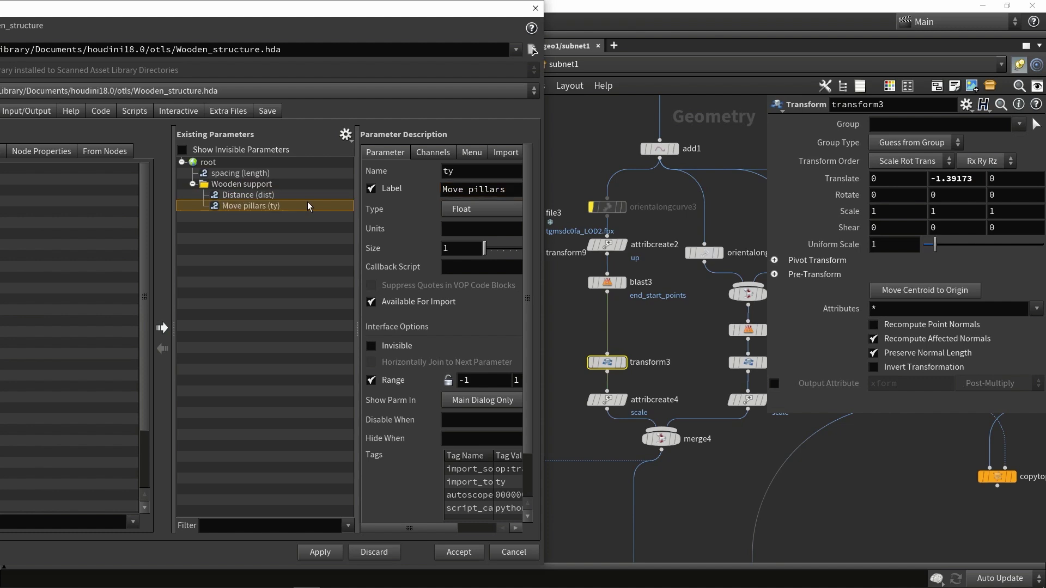
Step: Expose transform4's Translate Y inside the Wooden support folder and label it Move support
click(687, 374)
middle_drag(687, 374, 654, 381)
click(703, 369)
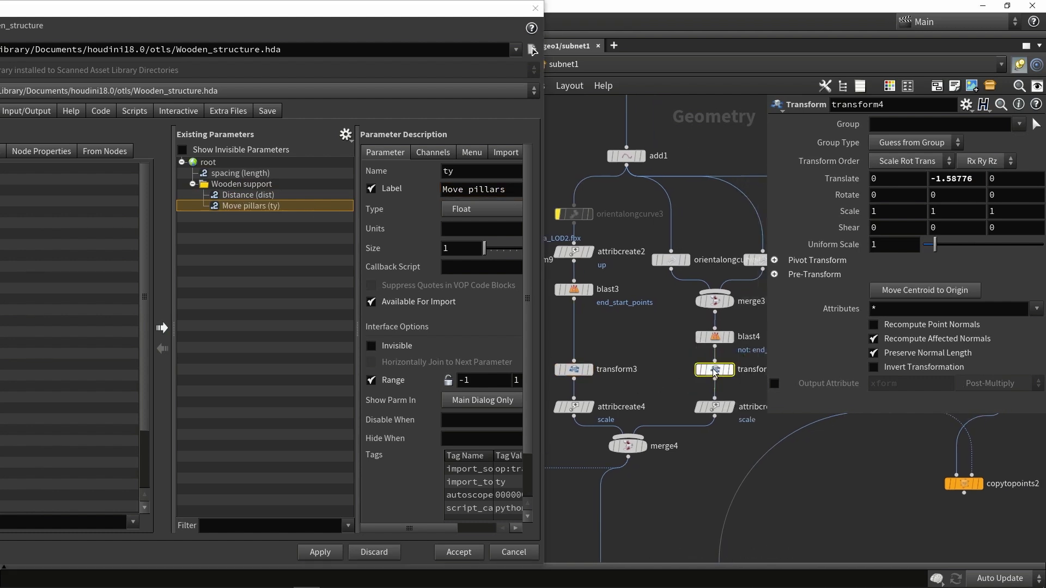
drag(956, 180, 225, 195)
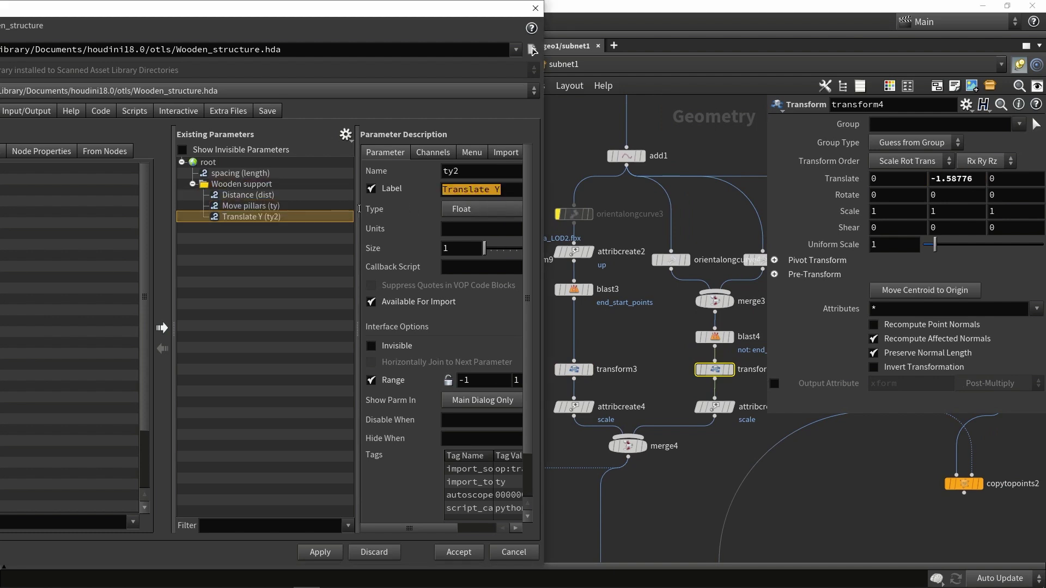
text(M)
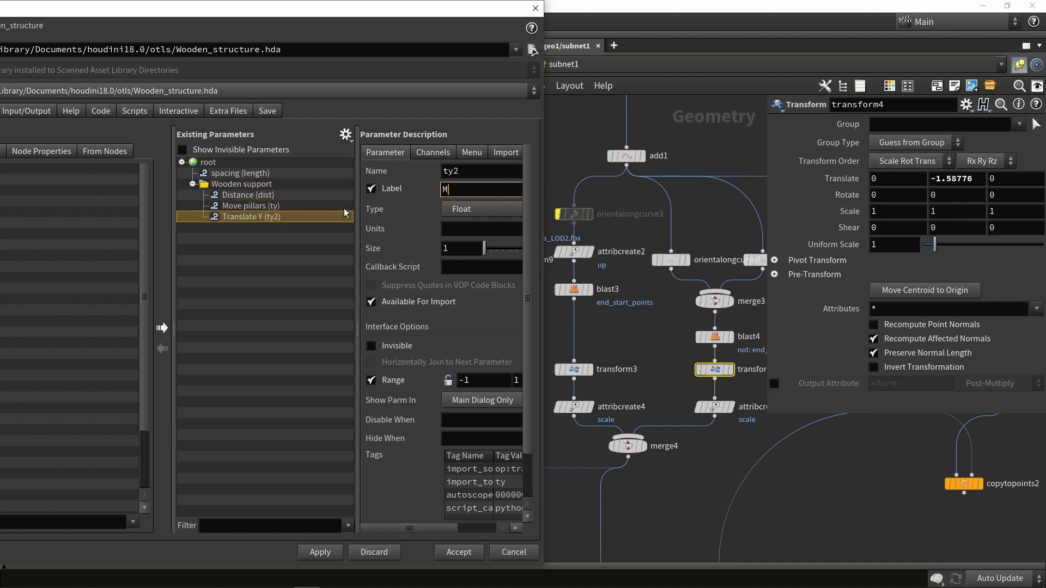
text(ove support)
Step: Add a second folder below the Wooden support folder and label it scaling
scroll(653, 408, down, 3)
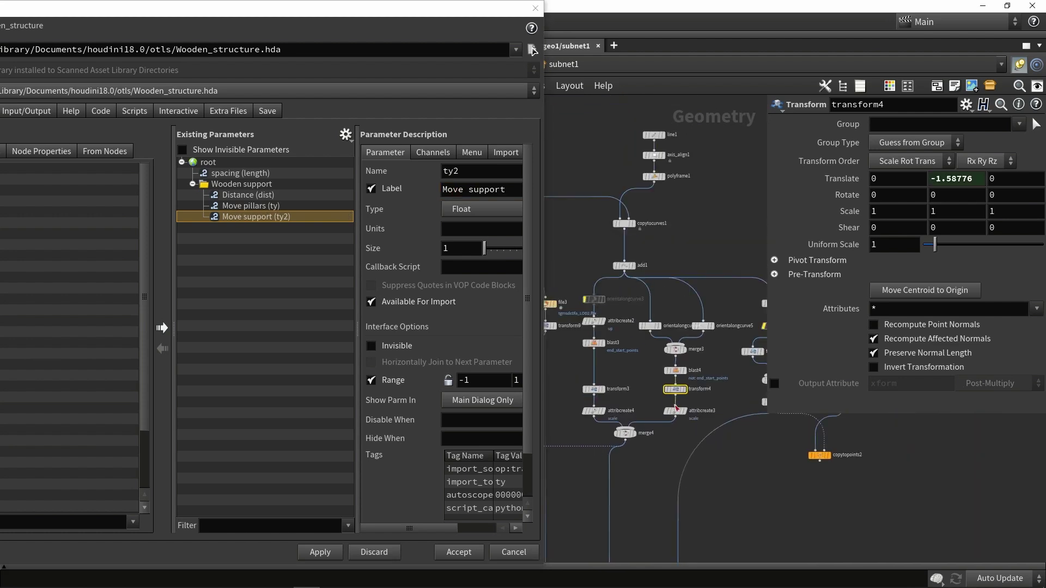
drag(273, 20, 438, 20)
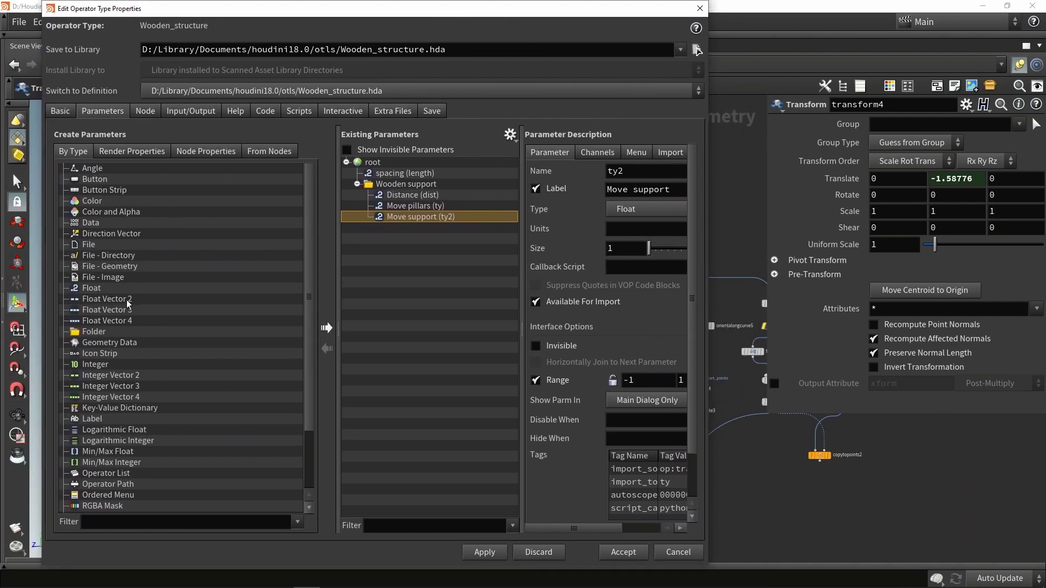
drag(93, 332, 387, 235)
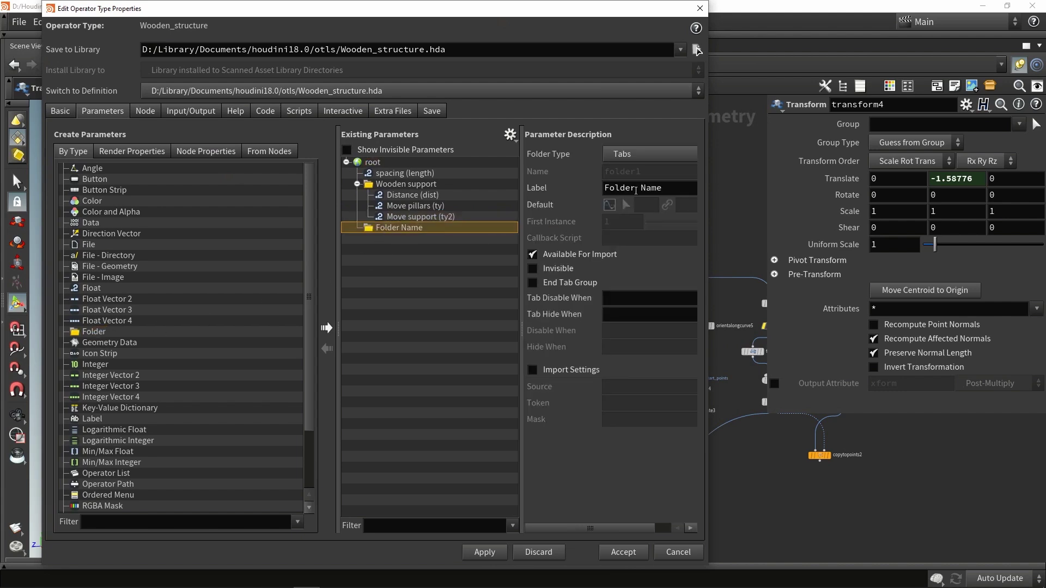
triple_click(635, 190)
text(scali)
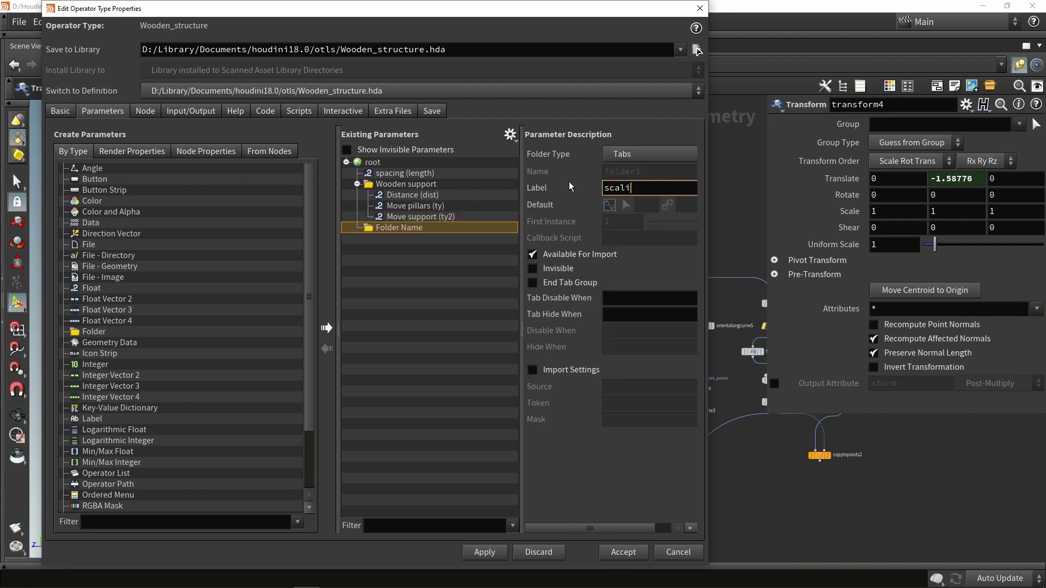
text(ng)
key(Return)
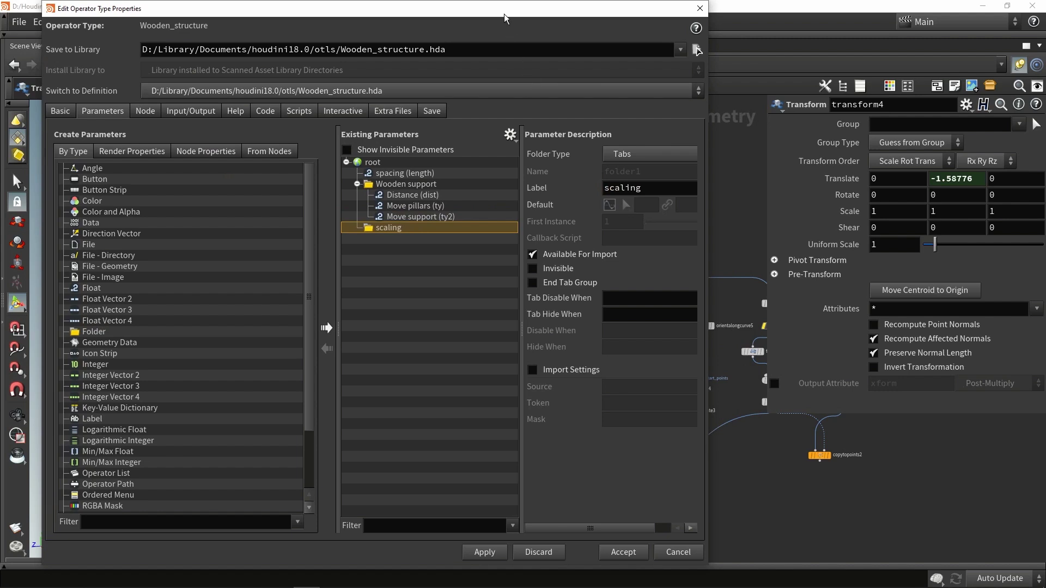
Step: Expose attribcreate8's Value inside the scaling folder, label it scale pipe and set its size to 3
drag(503, 16, 278, 19)
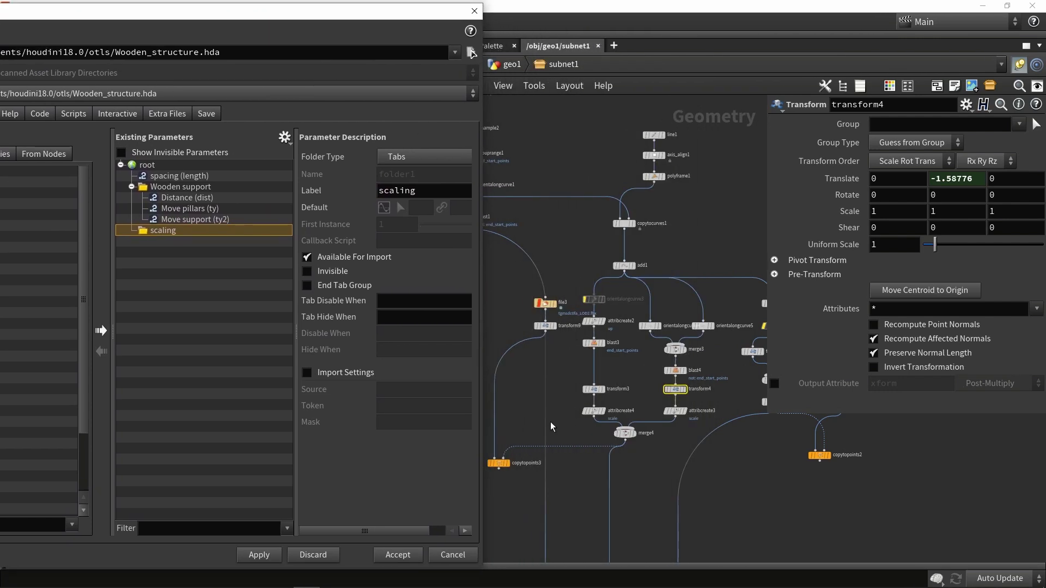
click(613, 390)
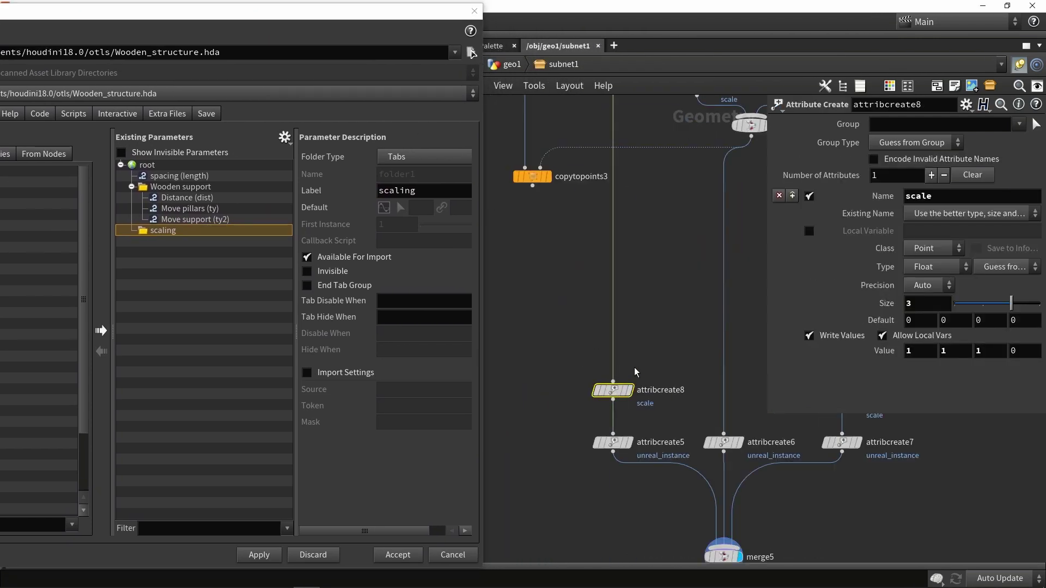
middle_drag(634, 368, 614, 388)
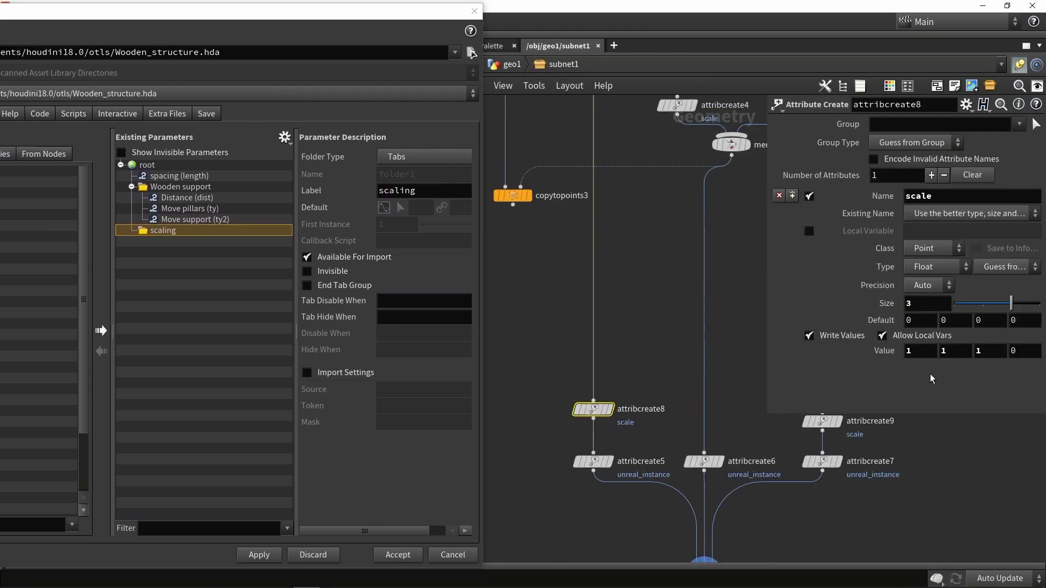
drag(886, 352, 160, 229)
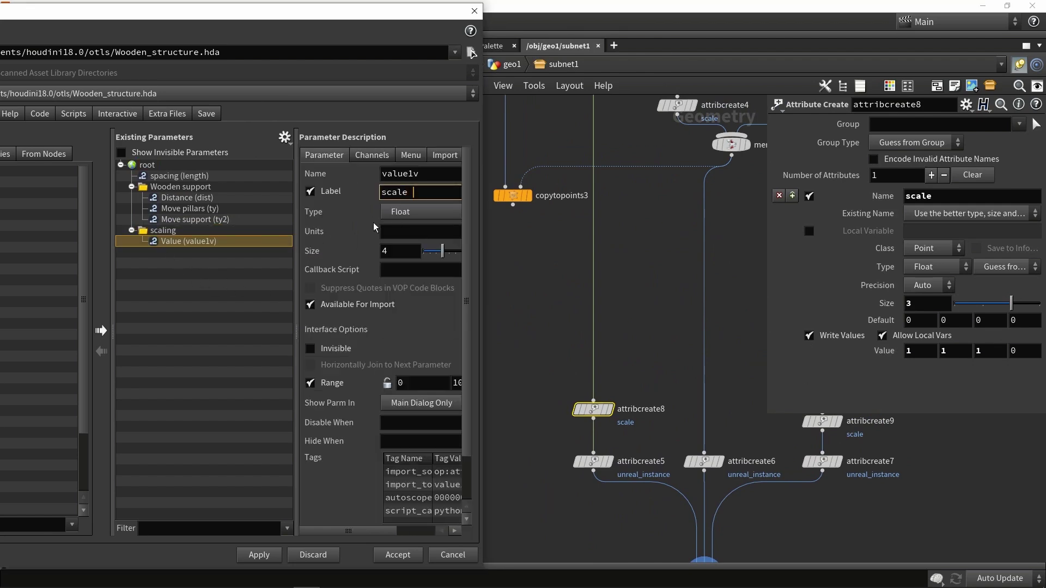
text(pip)
text(e)
key(Return)
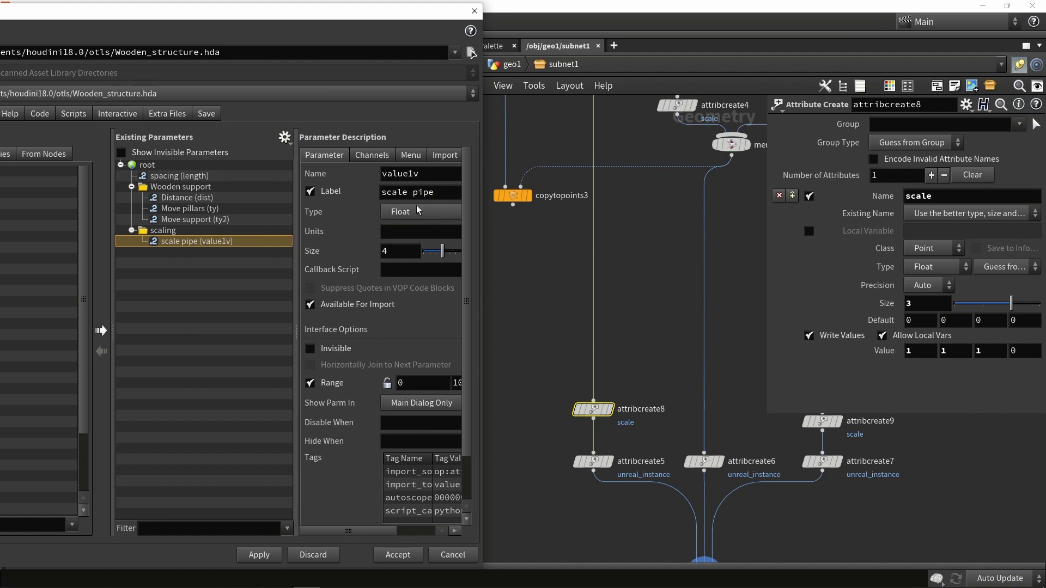
click(382, 252)
key(Return)
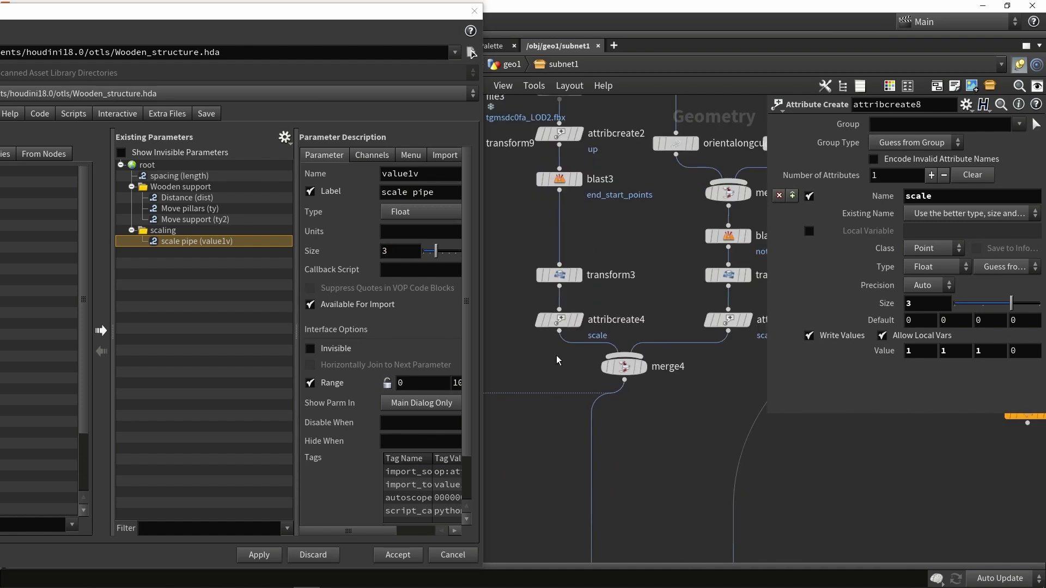
Step: Expose attribcreate4's Value inside the scaling folder and label it scale pillar
click(559, 320)
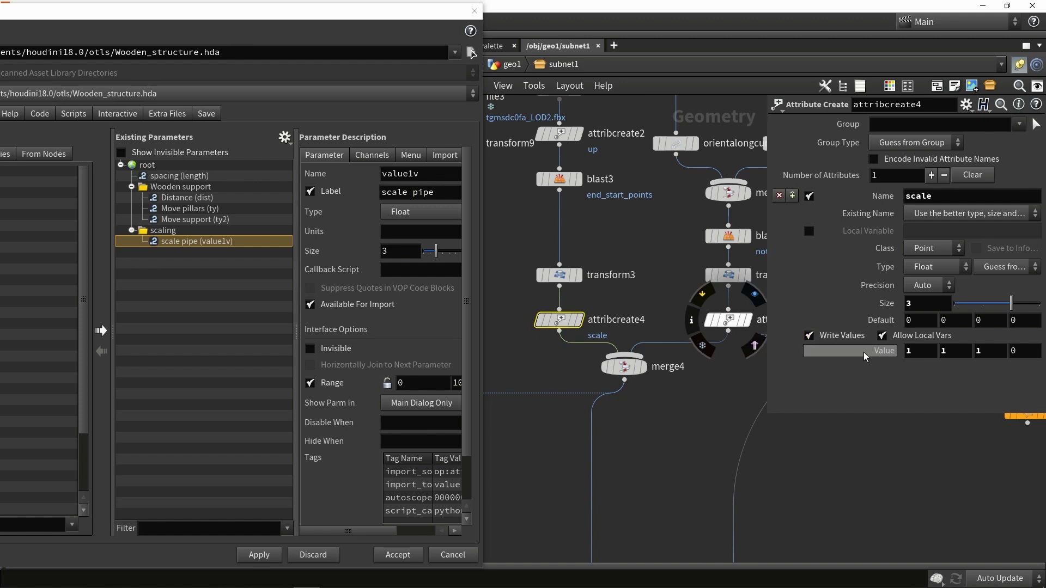
drag(464, 315, 180, 248)
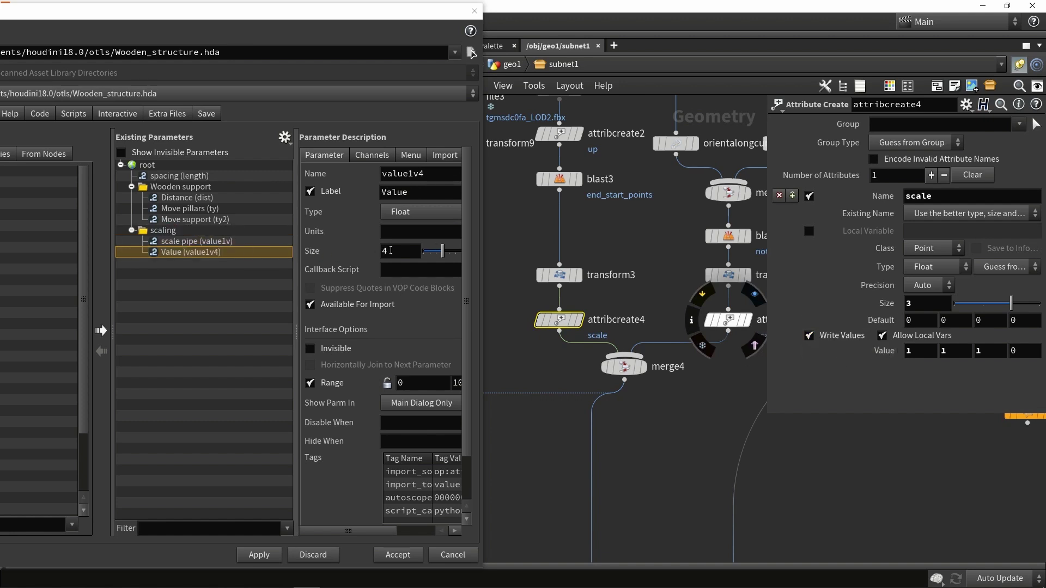
double_click(416, 194)
text(sca)
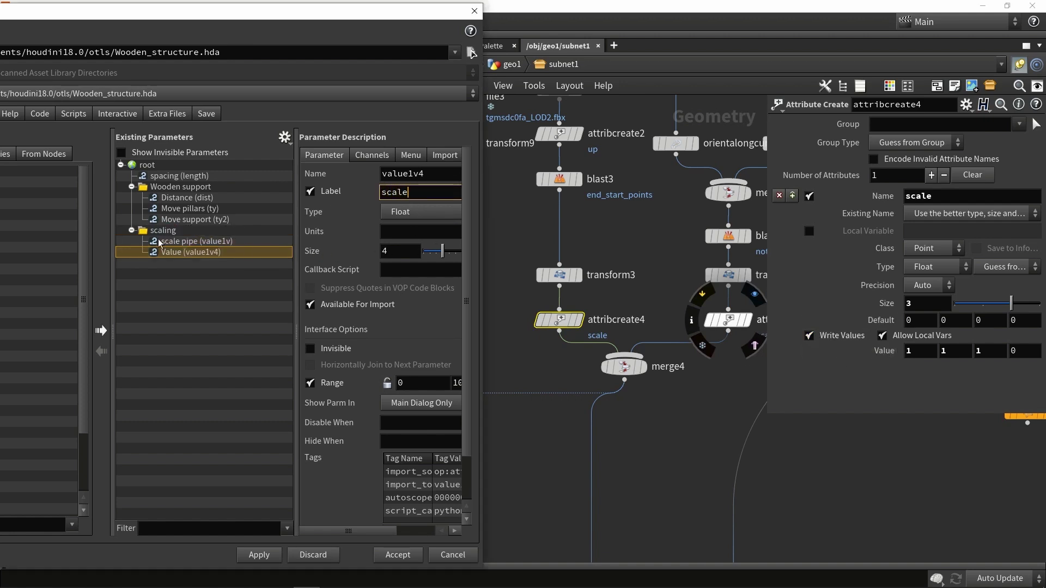
text(le pillar)
key(Return)
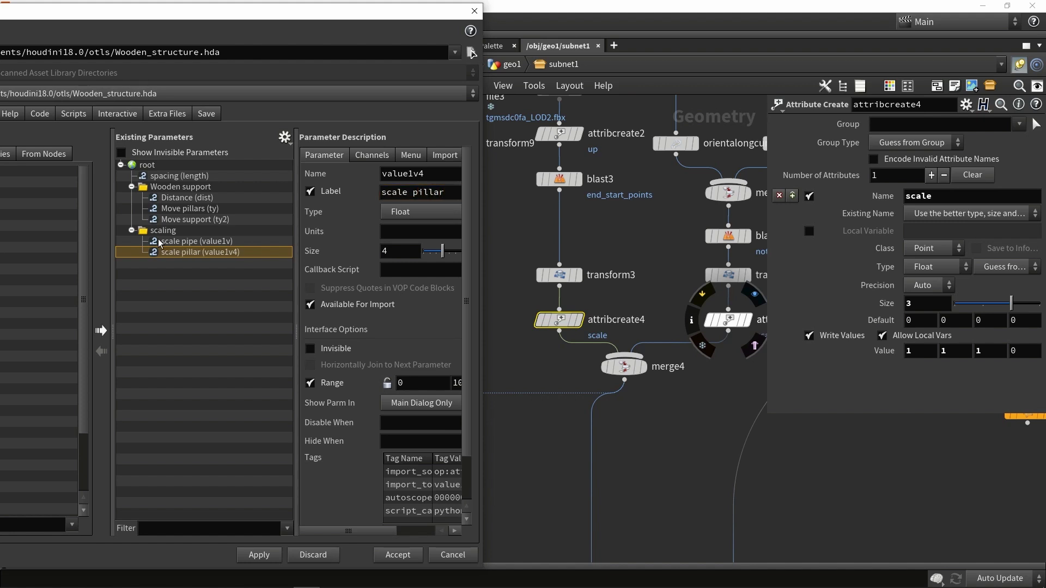
Step: Expose attribcreate3's Value in the scaling folder as scale support, and set the size of scale support and scale pillar to 3
click(729, 323)
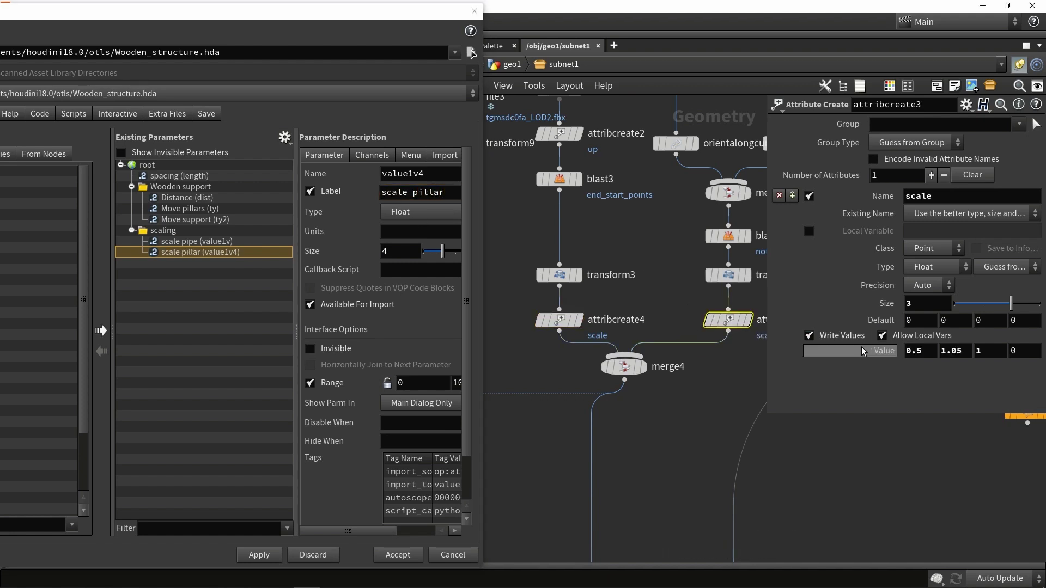
drag(343, 305, 174, 248)
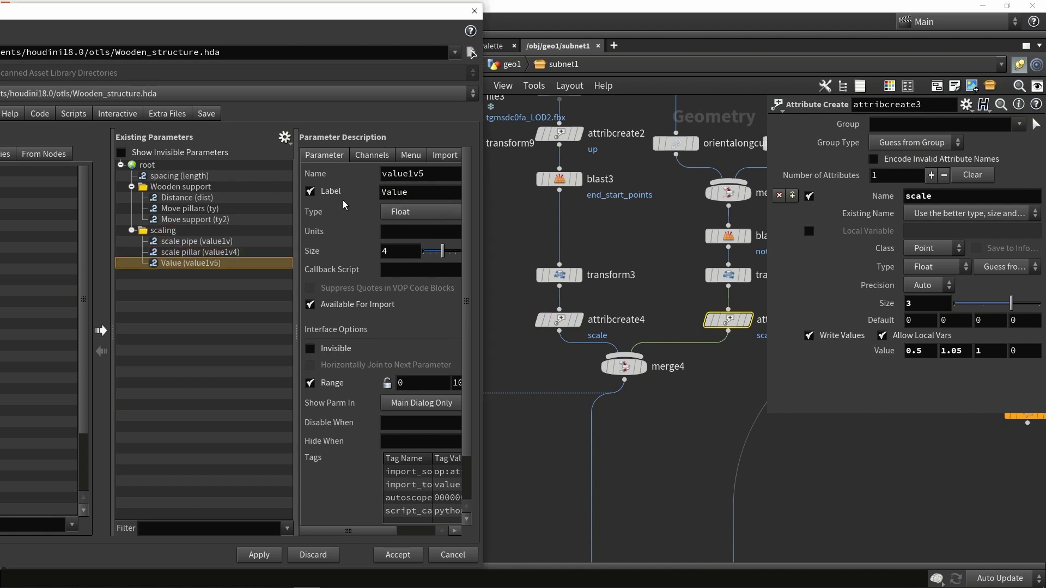
double_click(405, 193)
text(scale support)
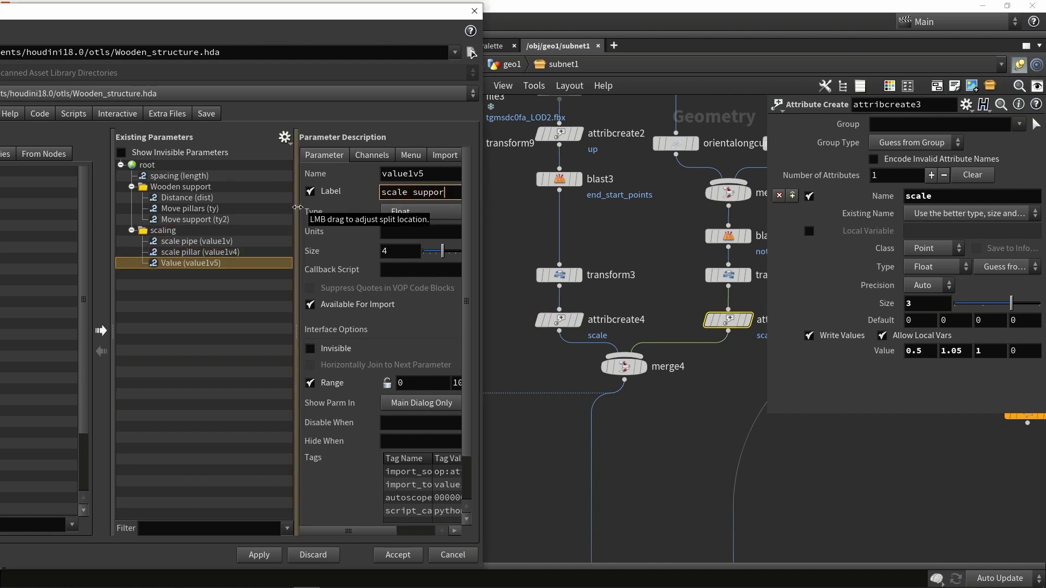
key(Return)
drag(443, 251, 436, 251)
click(203, 254)
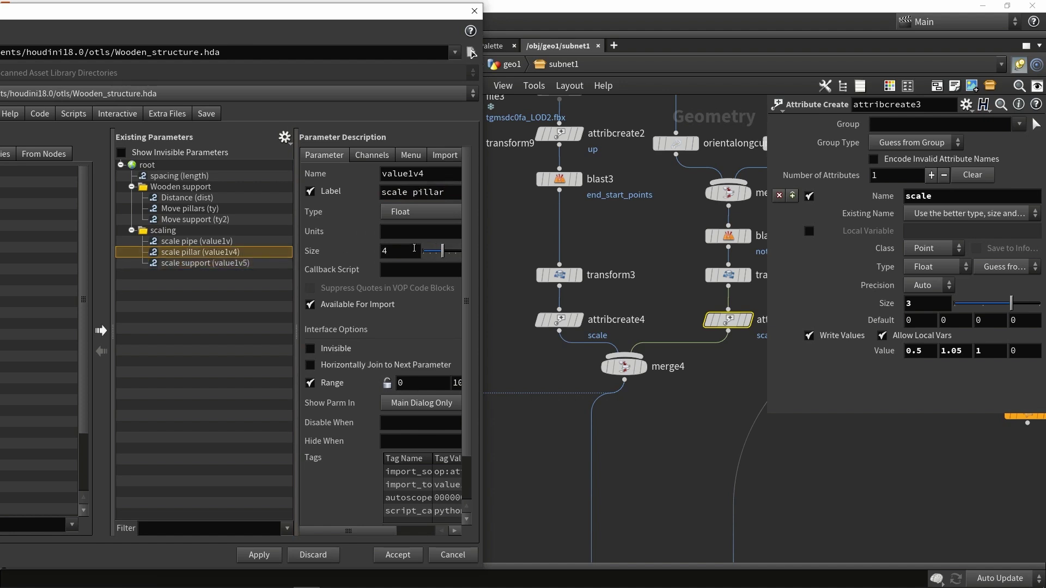
Step: Expose orientalongcurve4's Pitch inside the Wooden support folder and label it rot support
middle_drag(662, 229, 619, 305)
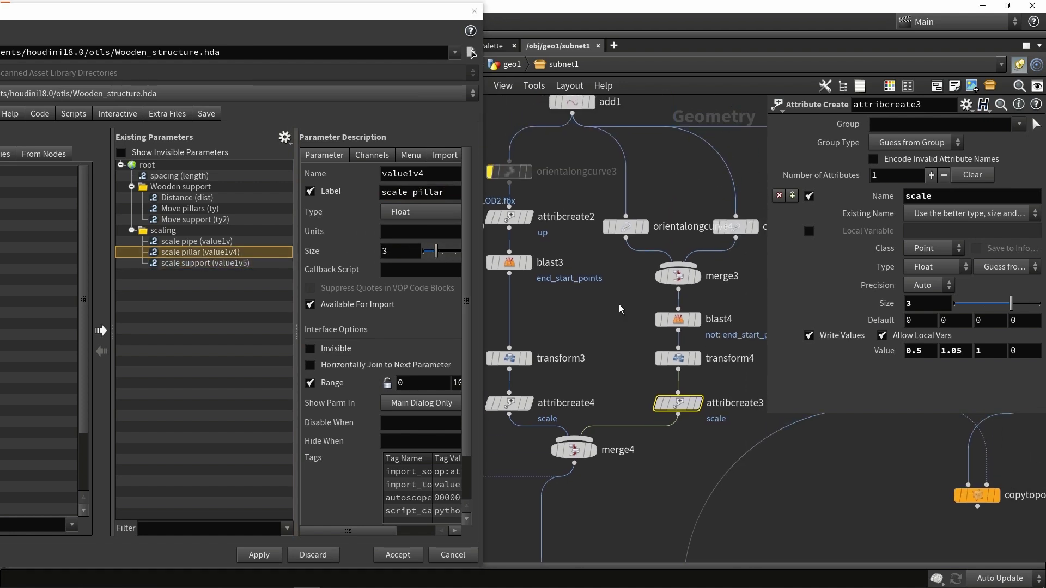
click(641, 228)
click(640, 226)
click(642, 230)
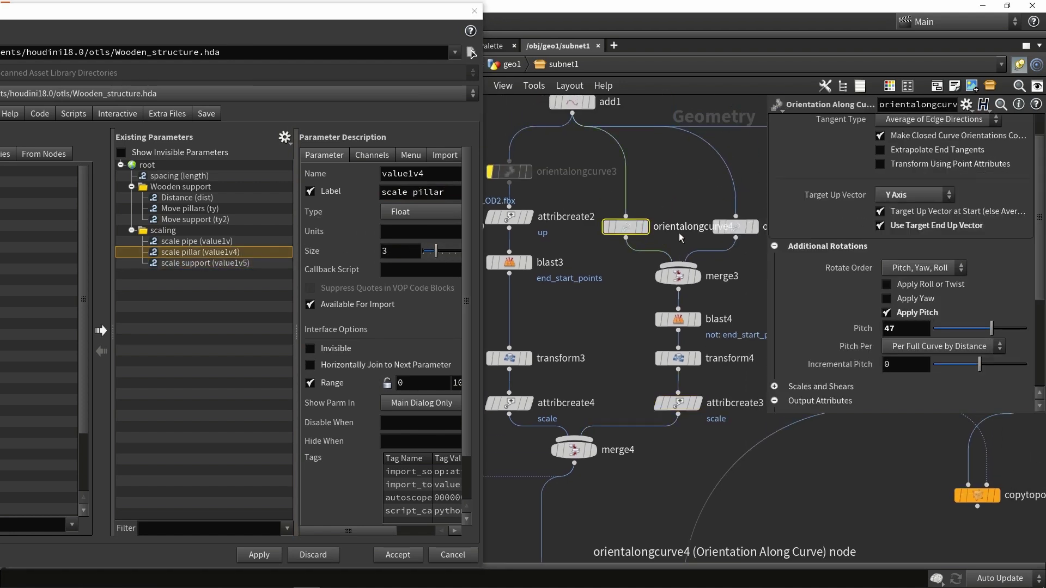
drag(857, 329, 166, 189)
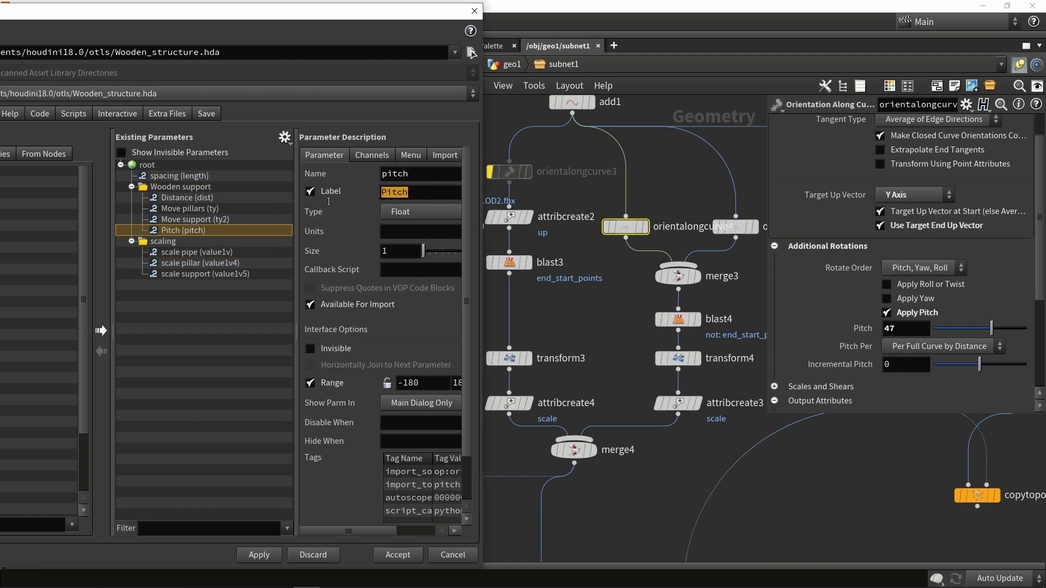
double_click(403, 192)
text(rot si)
key(BackSpace)
text(upport)
key(Return)
Step: Expose attribcreate9's Value inside the scaling folder and label it scale top plank
scroll(612, 311, down, 3)
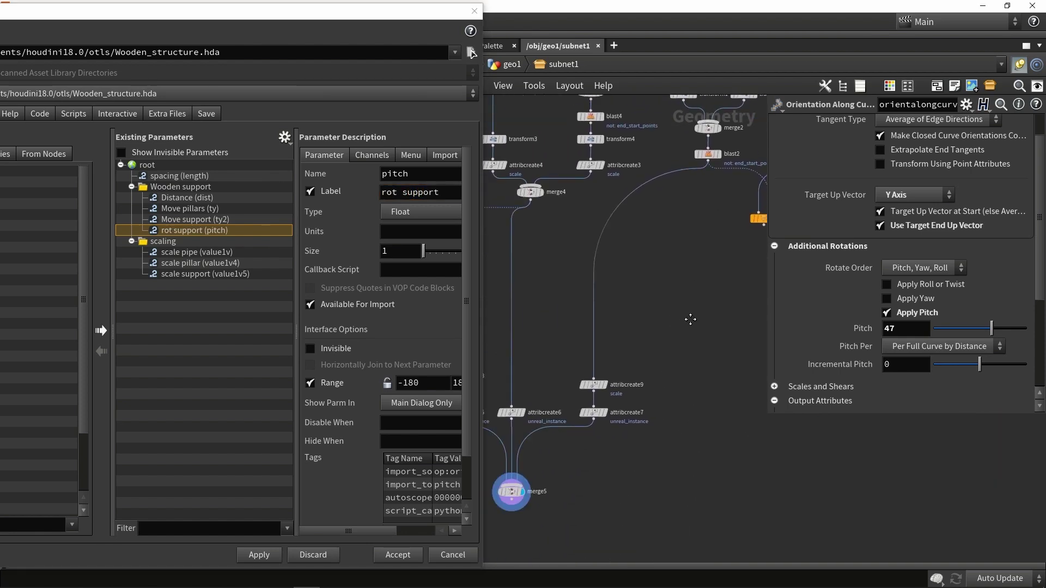
scroll(508, 490, up, 3)
click(605, 381)
drag(883, 350, 164, 243)
drag(409, 191, 291, 199)
text(scale )
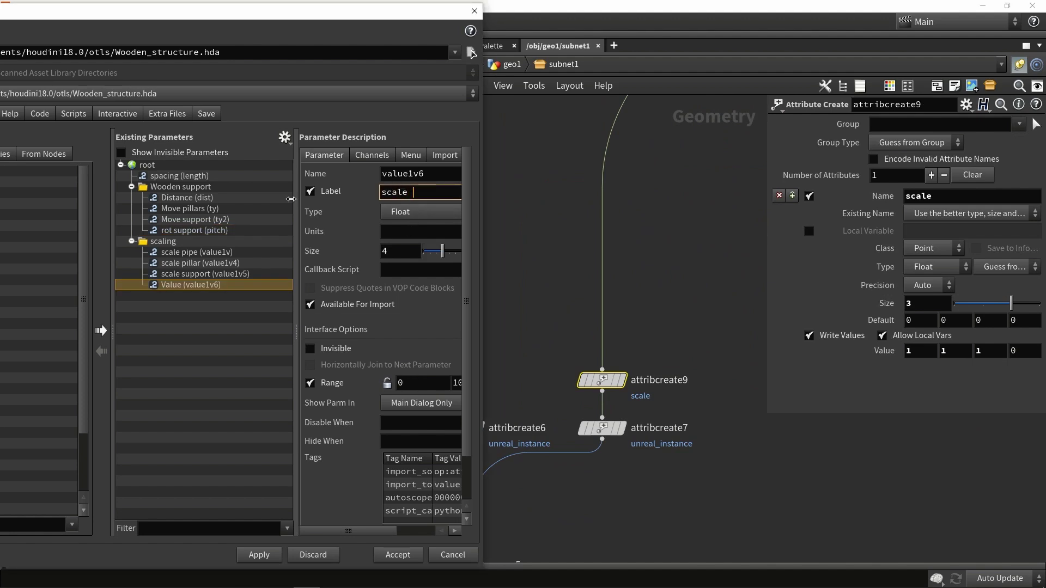
text(top plank)
key(Return)
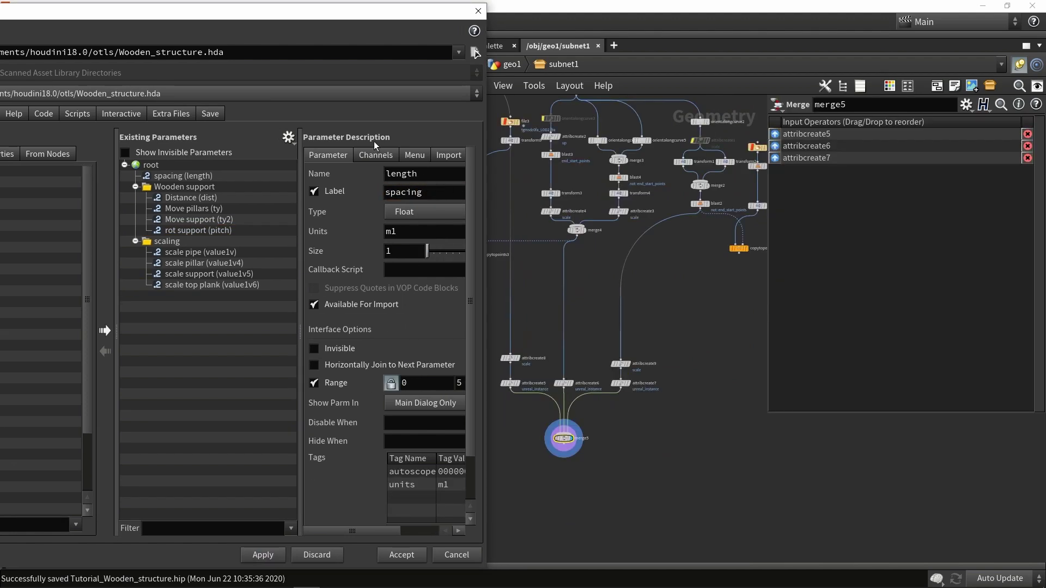
Step: Set curve1 as an editable node of the Wooden_structure asset, accept the type properties, and check the asset in the Unreal level
drag(274, 14, 540, 26)
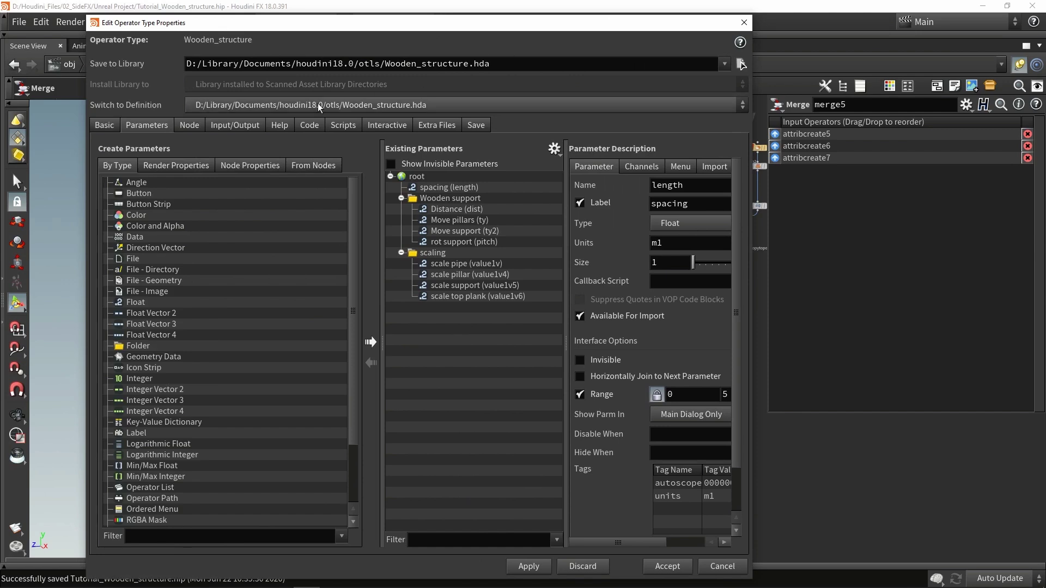
click(188, 126)
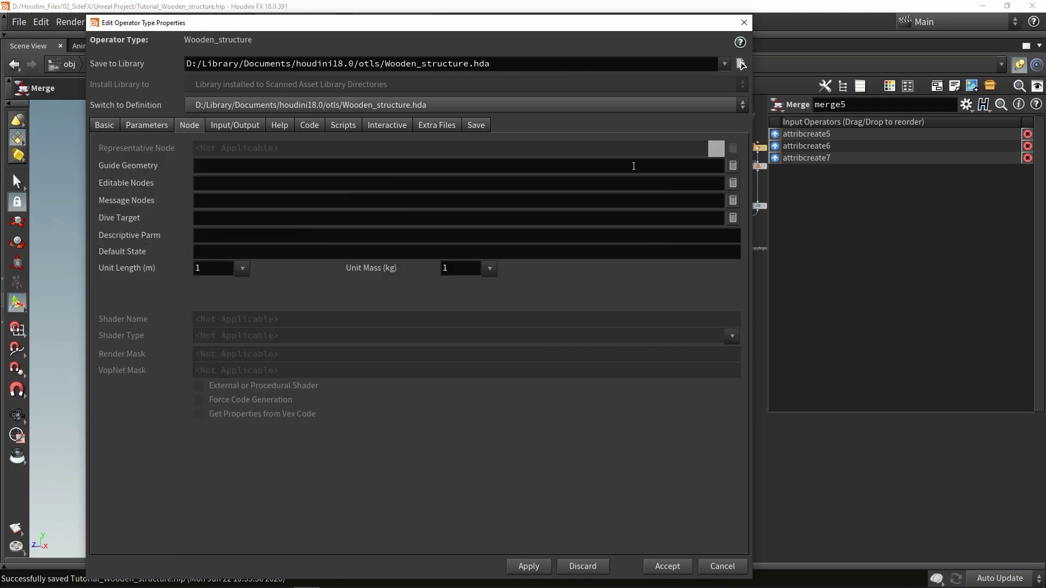
click(733, 183)
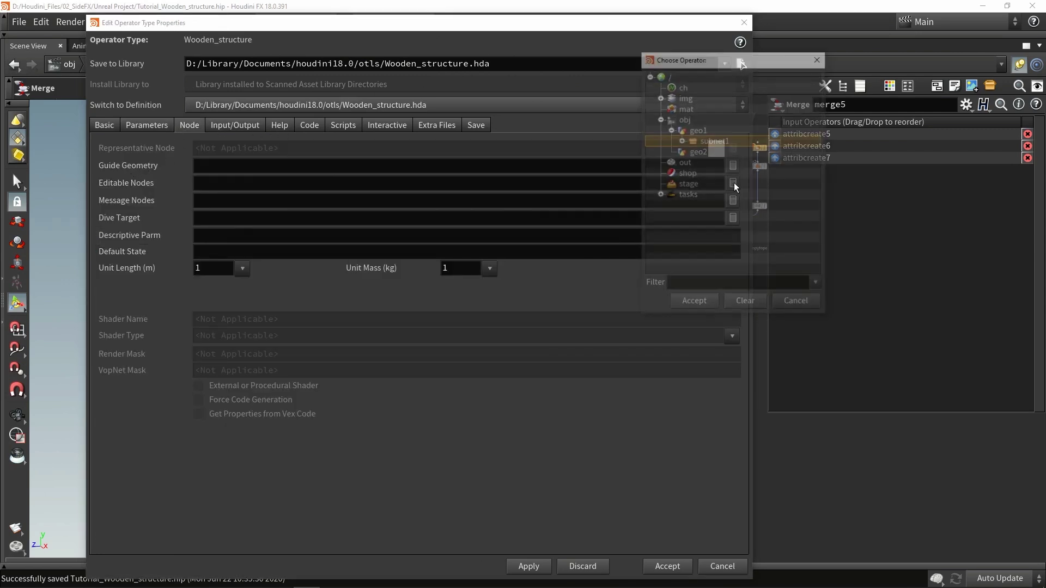
click(681, 140)
scroll(719, 165, down, 5)
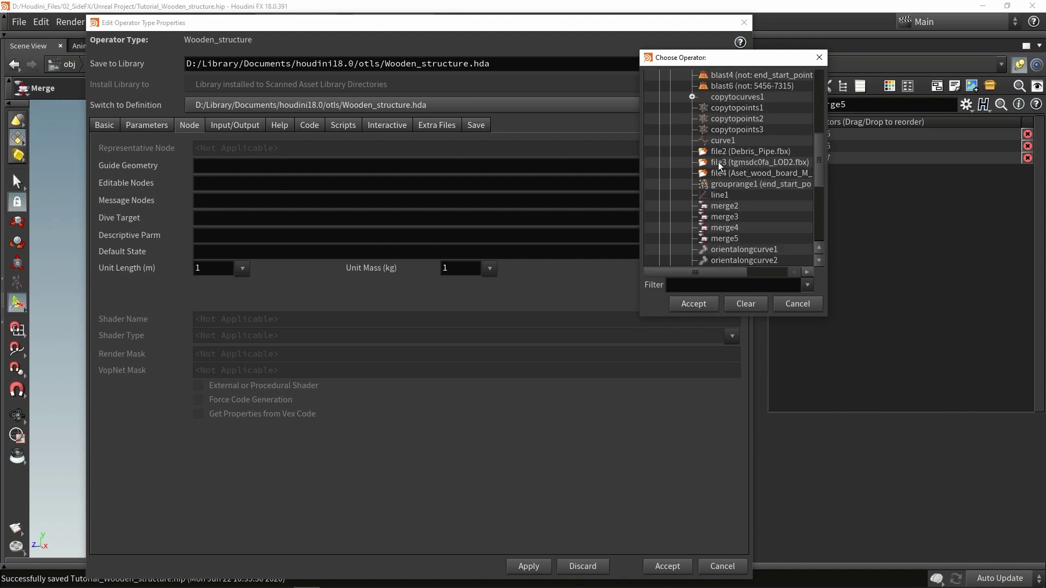
click(735, 151)
click(723, 140)
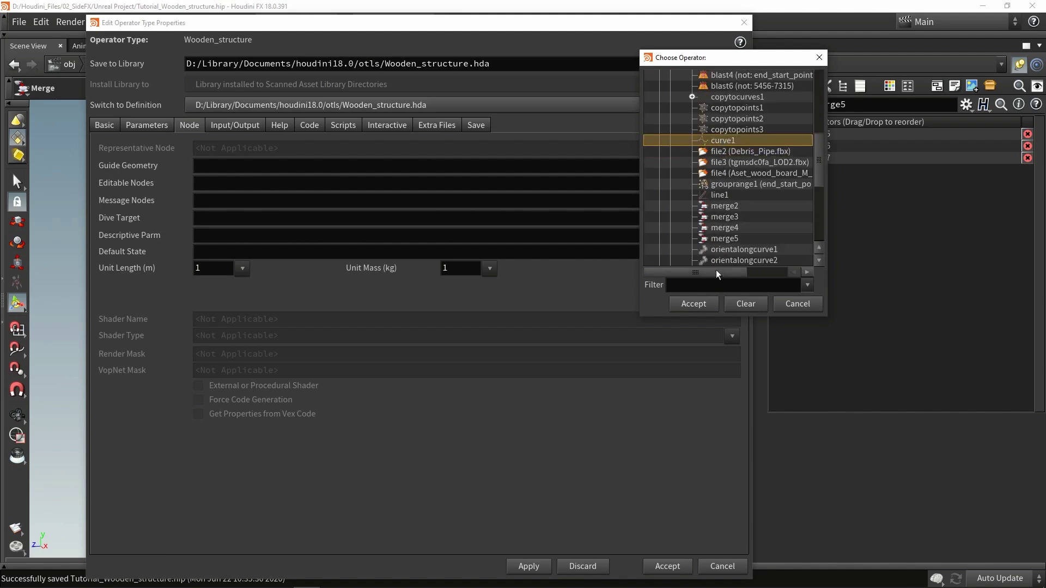
click(693, 303)
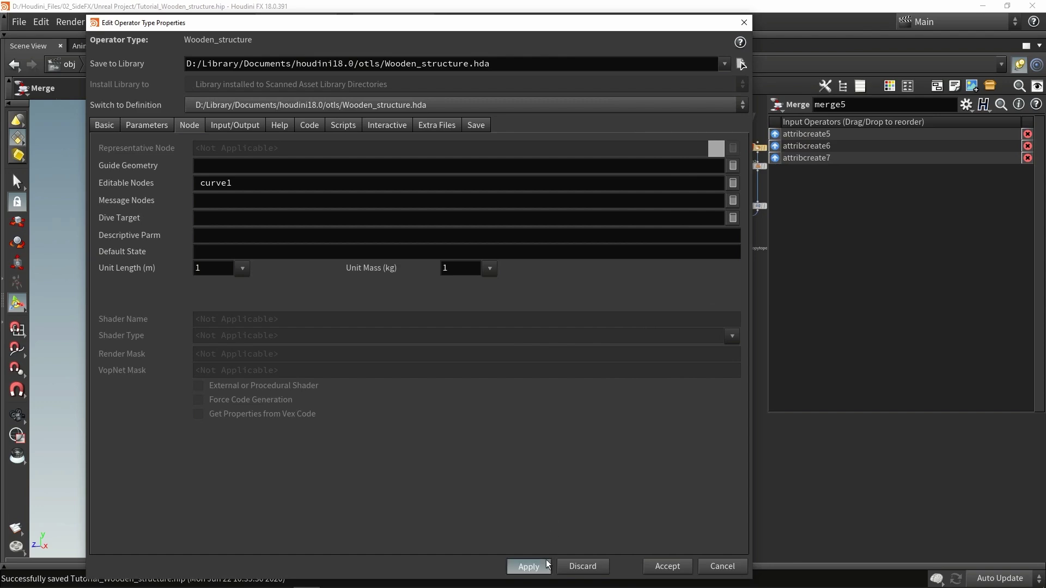
click(666, 566)
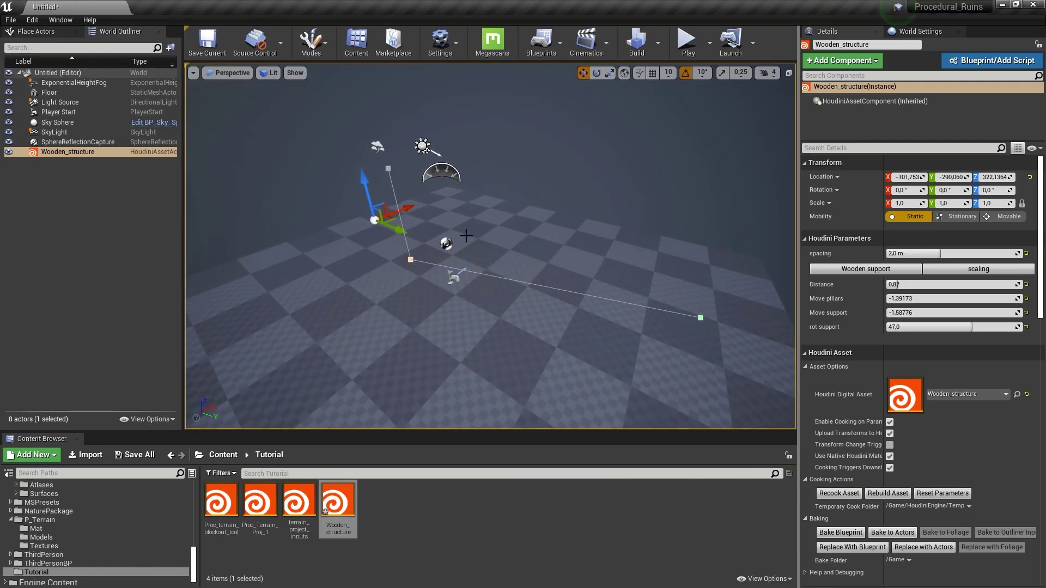
mouse_move(466, 236)
right_down()
mouse_move(466, 251)
mouse_move(453, 240)
right_up()
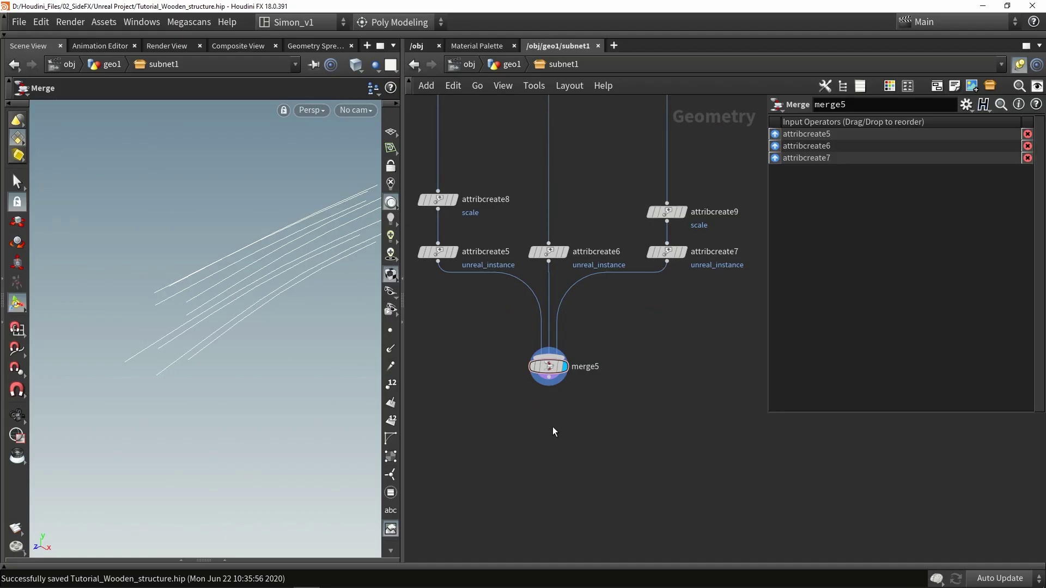
Step: Connect an Add node below merge5, display it, and enable Delete Geometry But Keep the Points
key(Tab)
text(a)
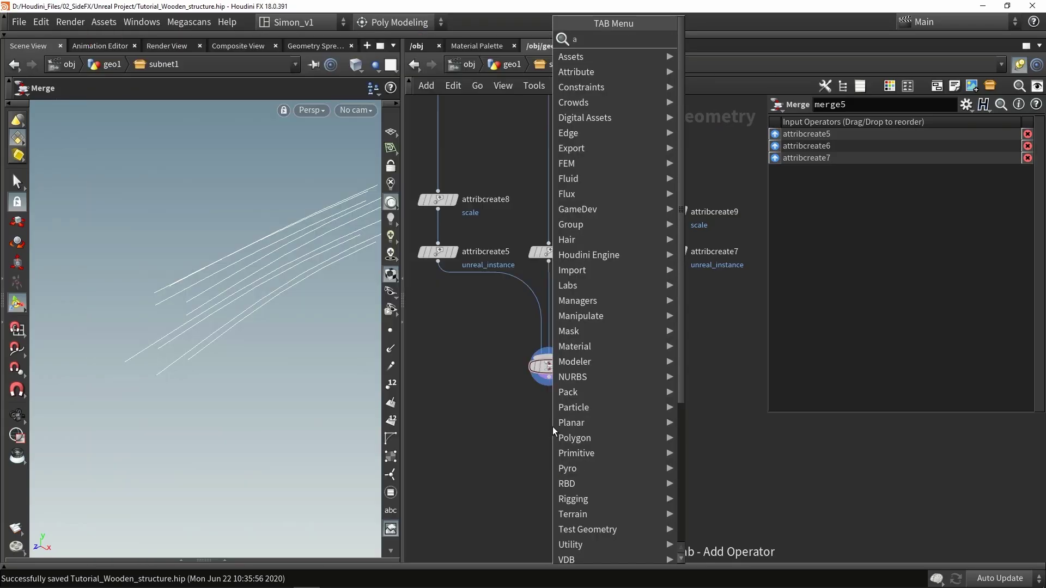
text(dd)
key(Return)
click(552, 419)
scroll(554, 403, up, 2)
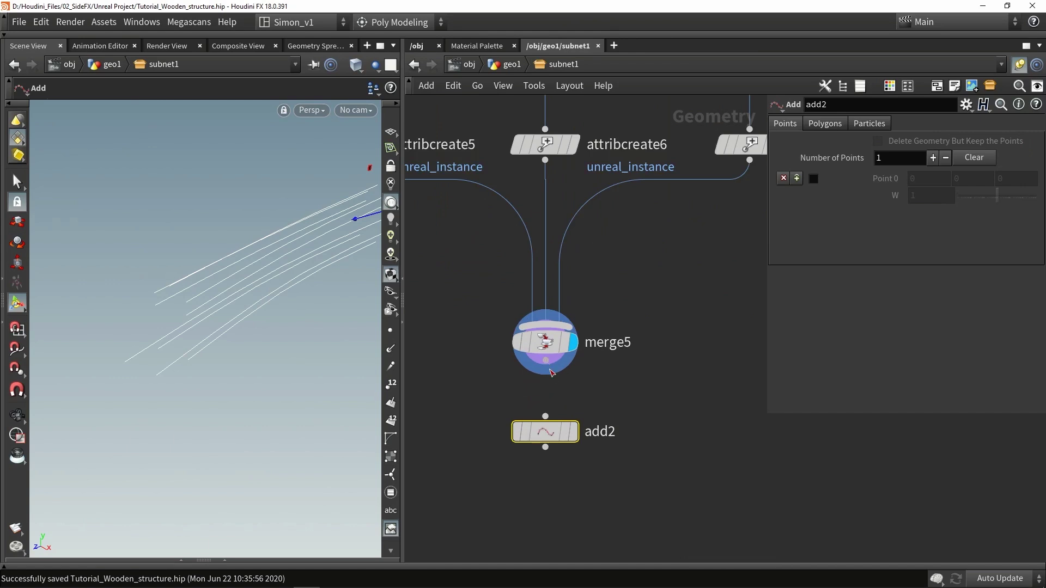
drag(550, 369, 547, 421)
click(571, 432)
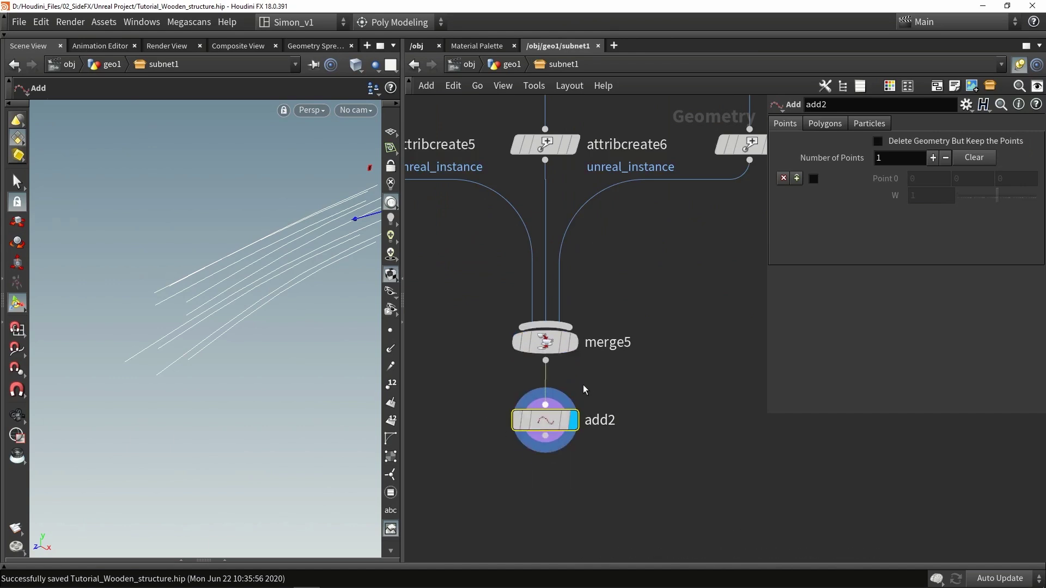
click(900, 143)
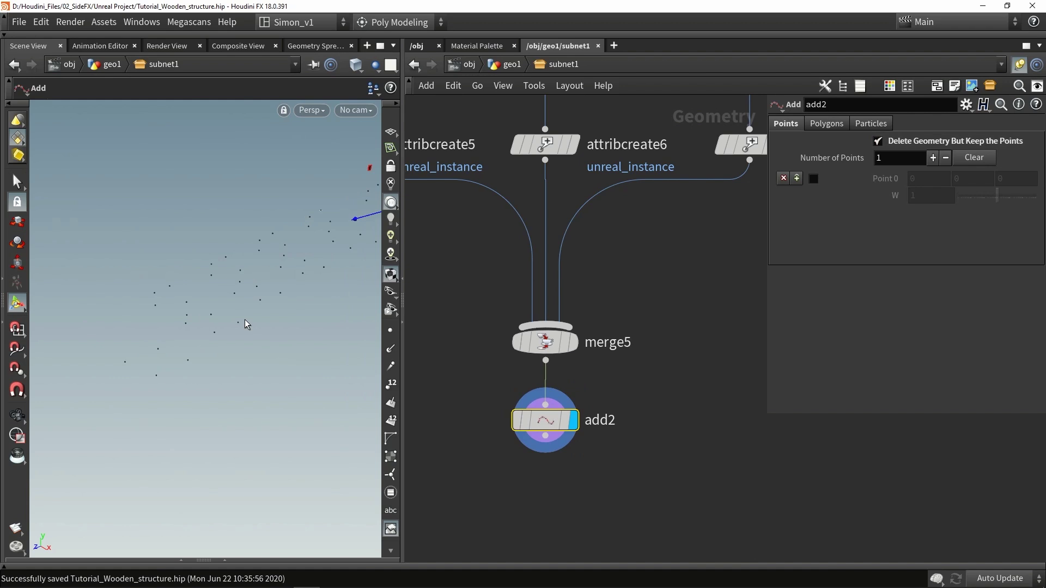
mouse_move(244, 319)
alt+mouse_down()
mouse_move(339, 313)
mouse_move(201, 318)
mouse_move(263, 316)
alt+mouse_up()
Step: Place an Output node below add2
middle_drag(635, 509, 633, 433)
key(Tab)
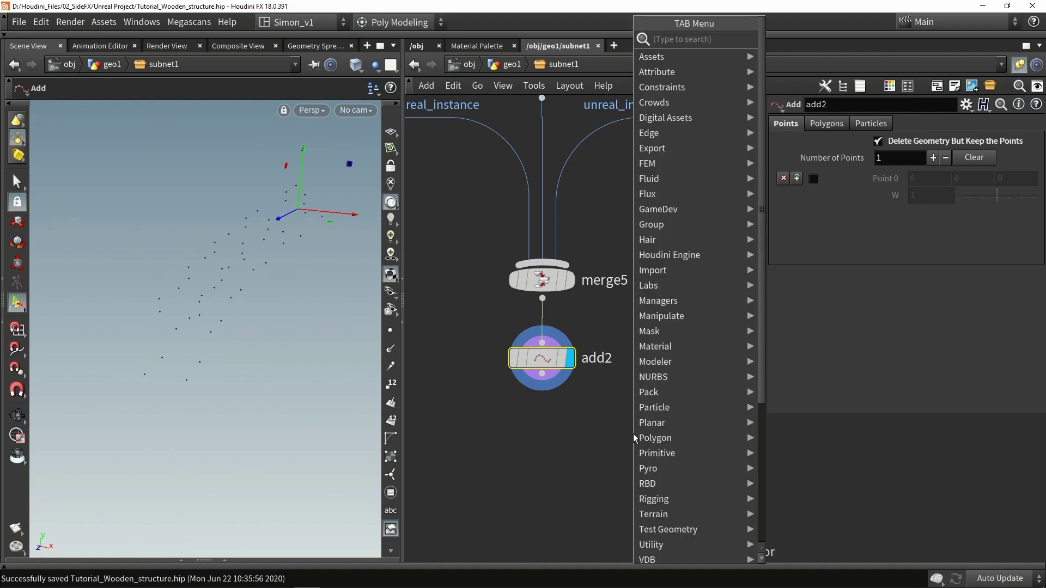
text(out)
key(Return)
click(553, 446)
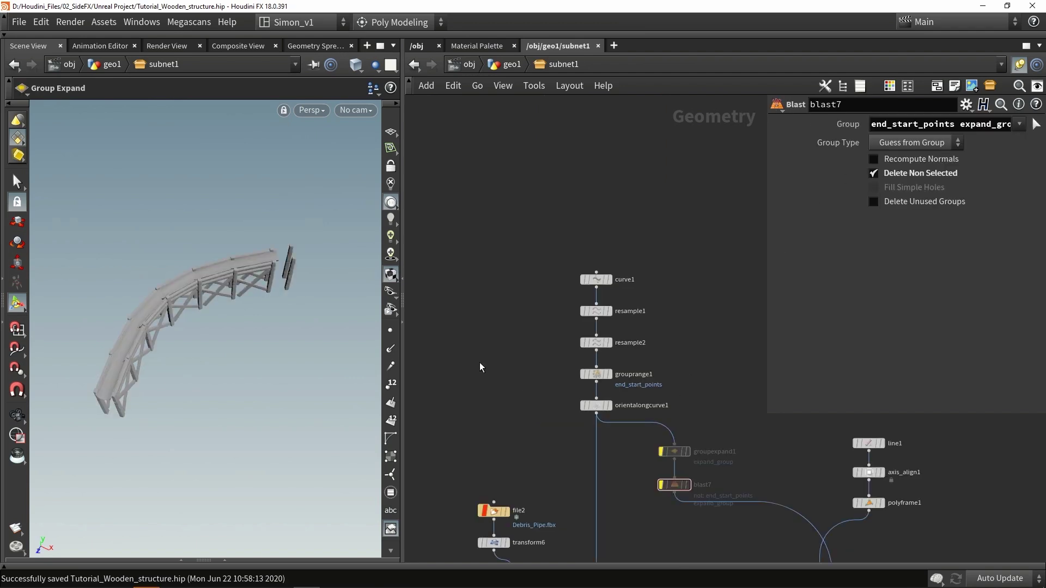
Step: Examine how the pillars, supports and pipe line up at the far end of the chute
alt+drag(255, 284, 249, 272)
alt+middle_drag(287, 268, 259, 304)
alt+right_drag(259, 304, 266, 277)
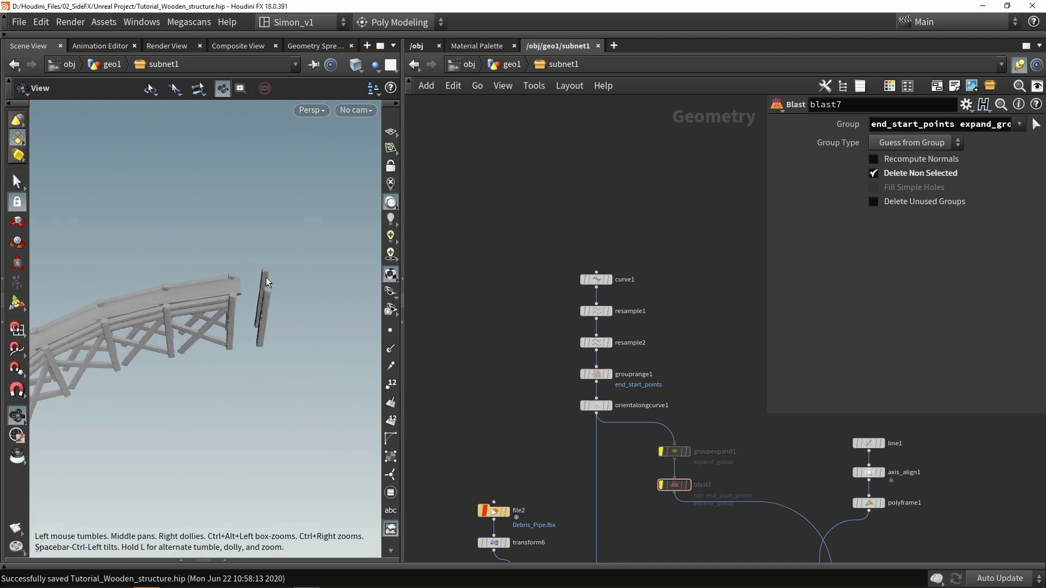
alt+drag(273, 374, 260, 333)
scroll(264, 276, up, 3)
alt+drag(259, 277, 274, 399)
Step: Display and select grouprange1 with point markers shown to inspect the end_start_points spacing along the curve
middle_drag(505, 417, 451, 305)
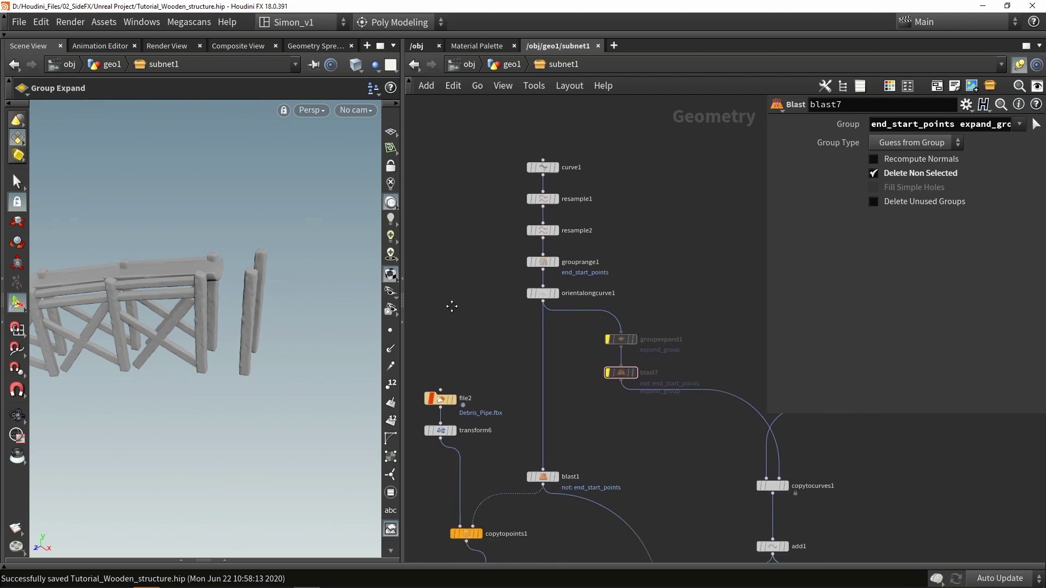
middle_drag(579, 378, 518, 375)
scroll(492, 312, up, 3)
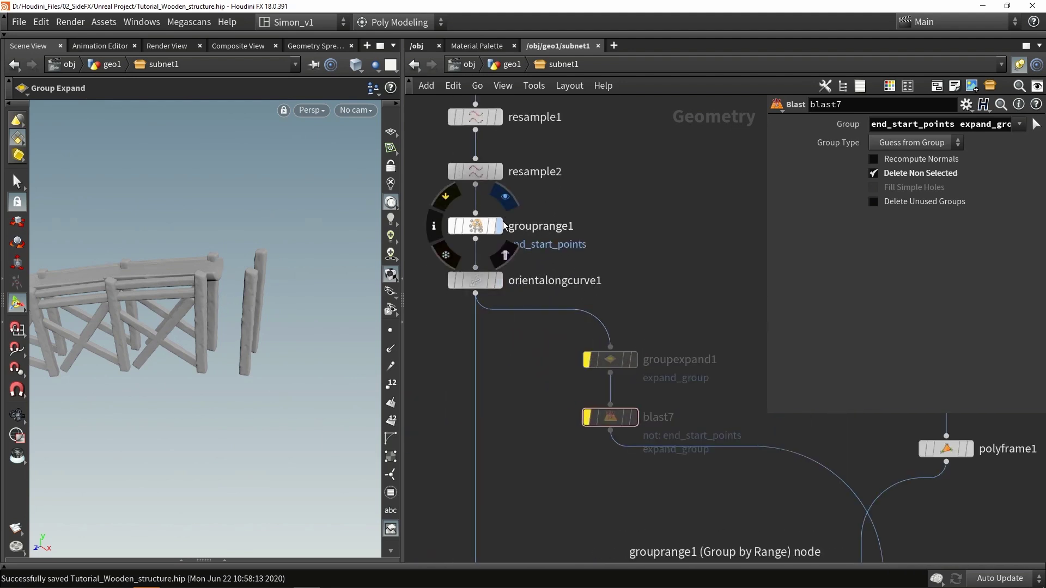
click(498, 225)
click(470, 228)
click(390, 331)
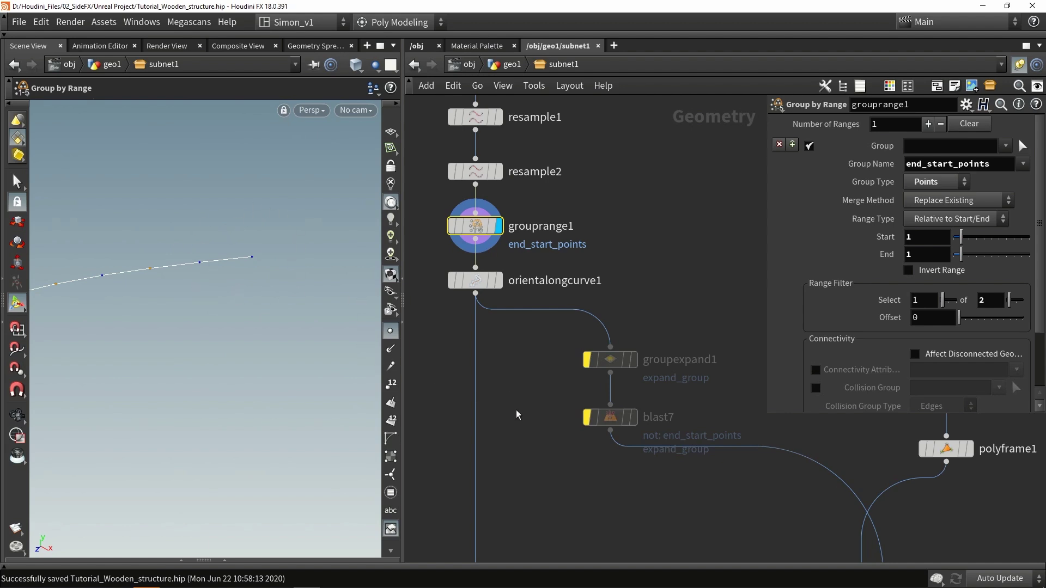
middle_drag(519, 415, 513, 335)
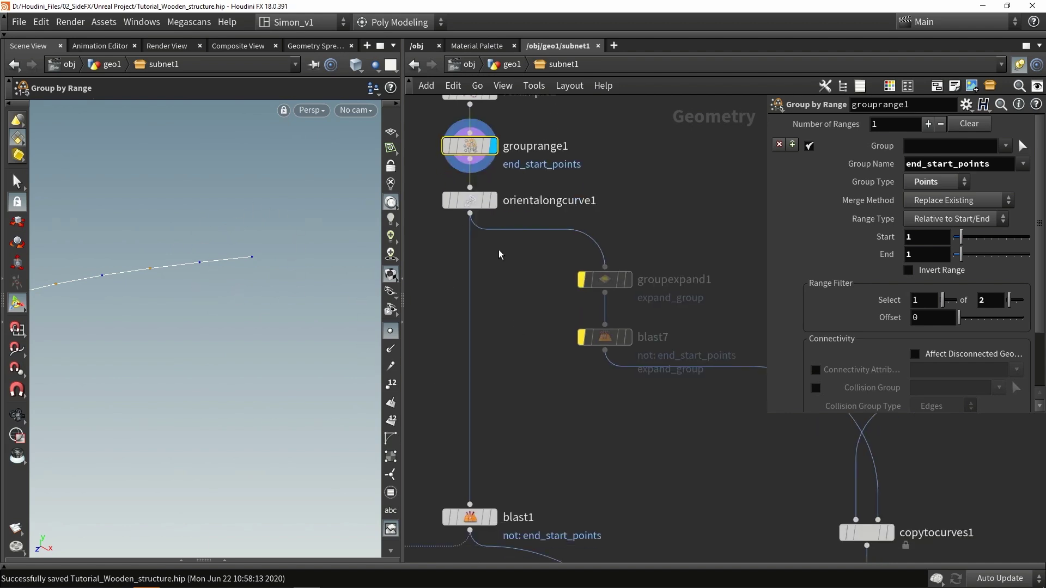
Step: Re-enable and display groupexpand1, and check the expanded point group along the whole curve
click(629, 280)
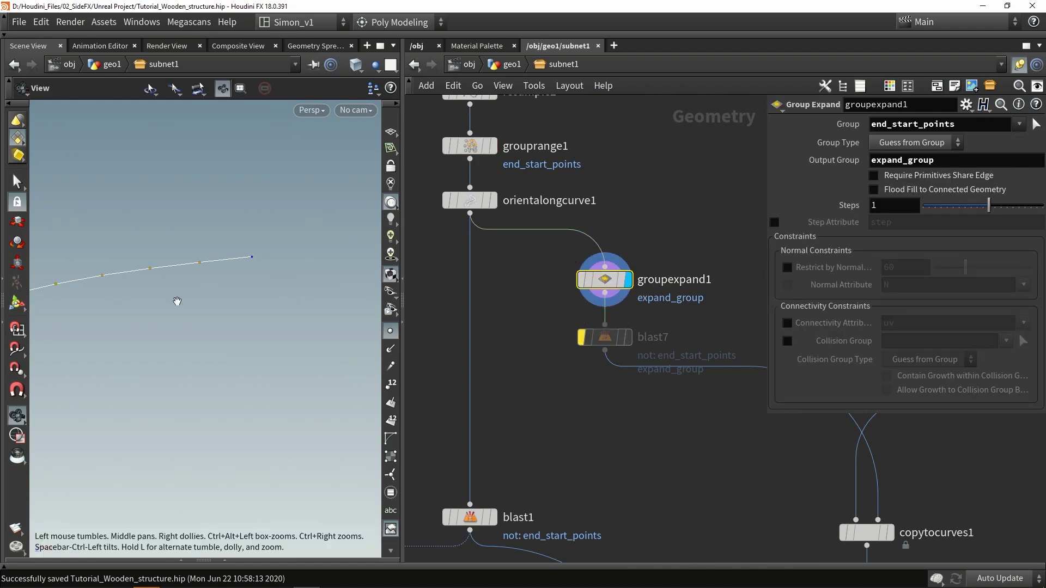
middle_drag(177, 301, 303, 259)
drag(304, 259, 235, 297)
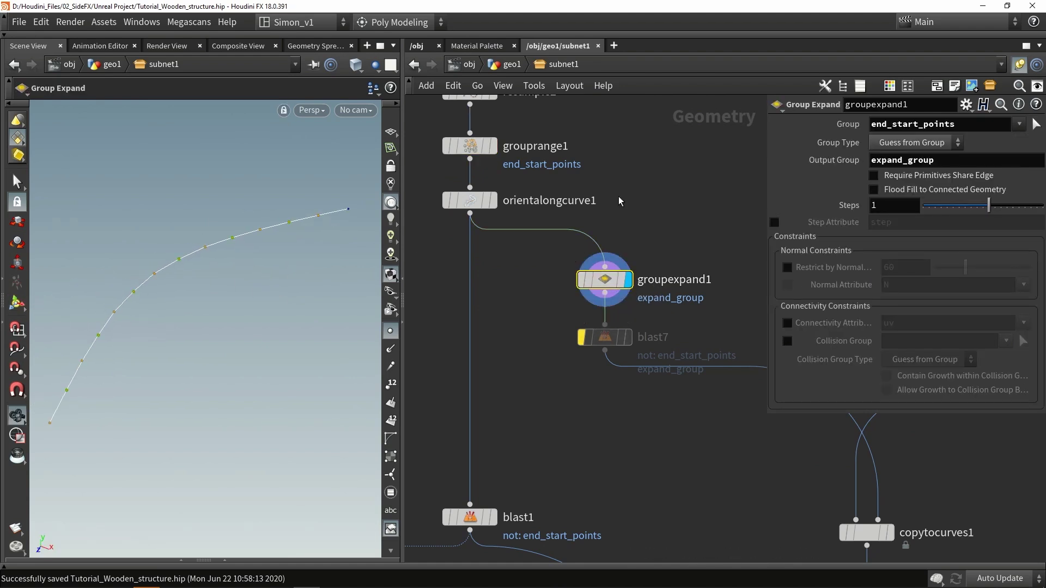
middle_drag(205, 265, 215, 257)
scroll(212, 252, down, 2)
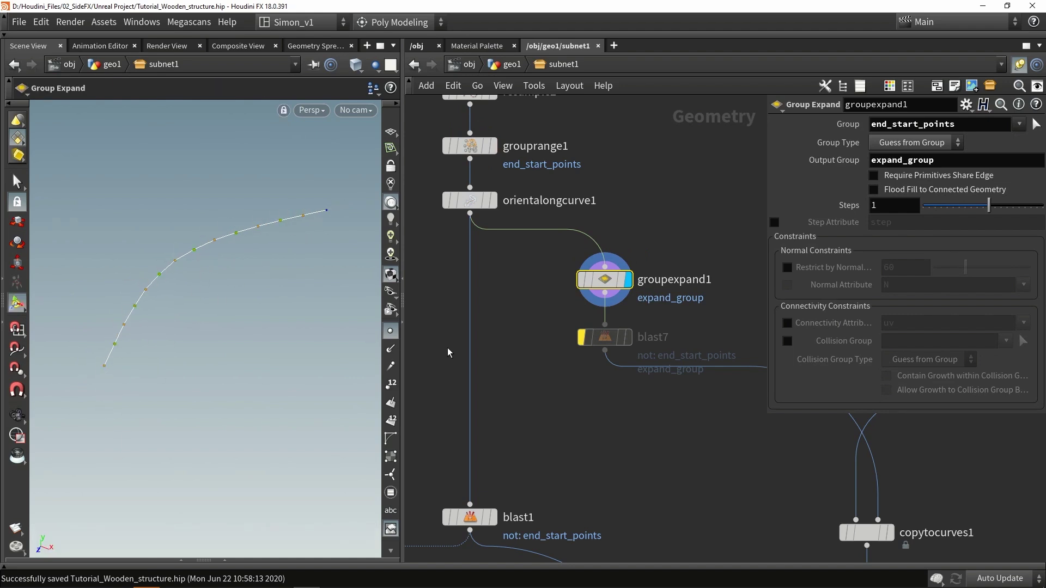
scroll(578, 378, up, 2)
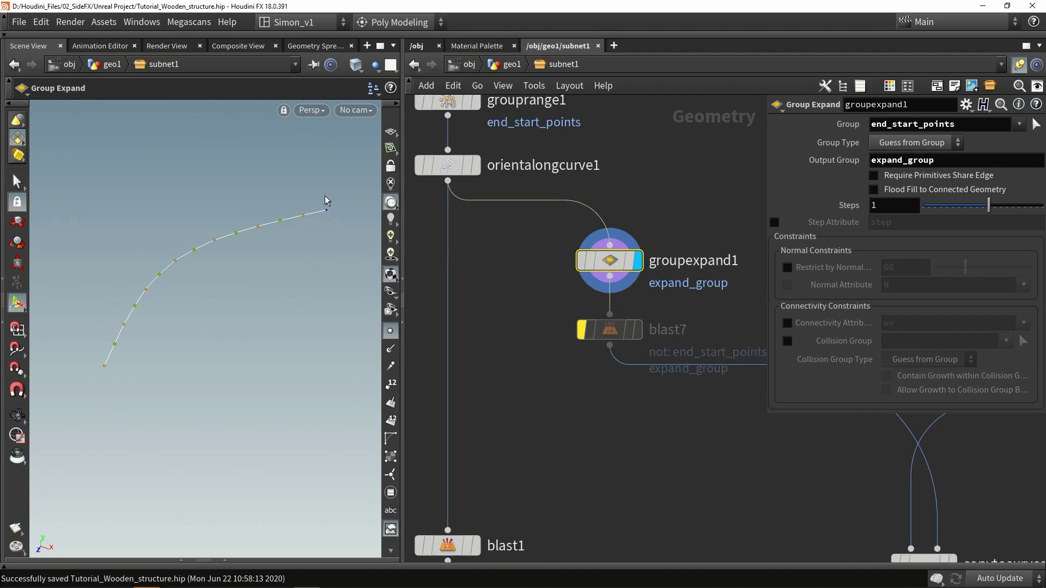
Step: Re-enable blast7 and display its result on the resampled curve
click(581, 329)
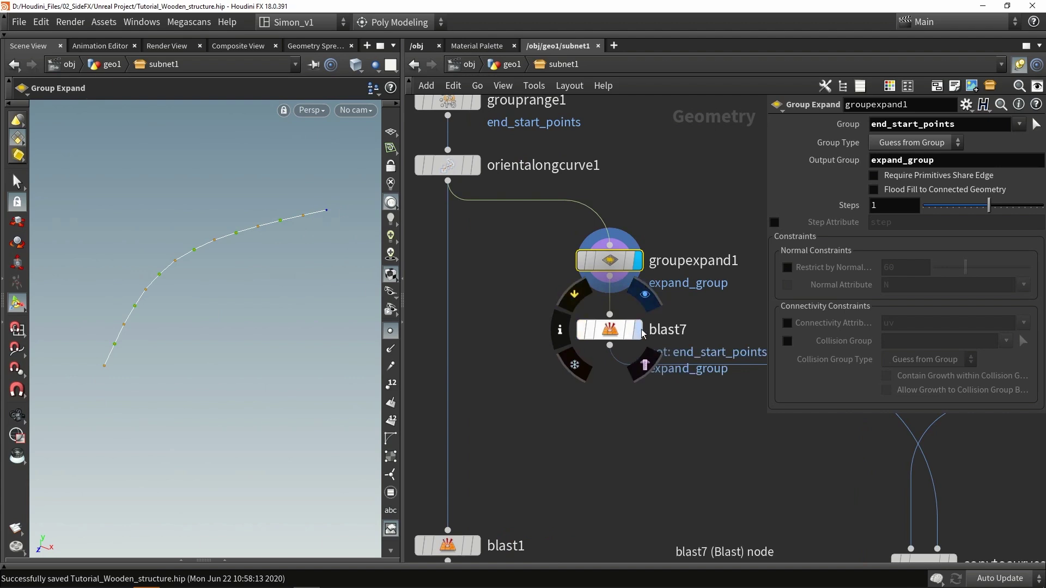
click(635, 330)
key(h)
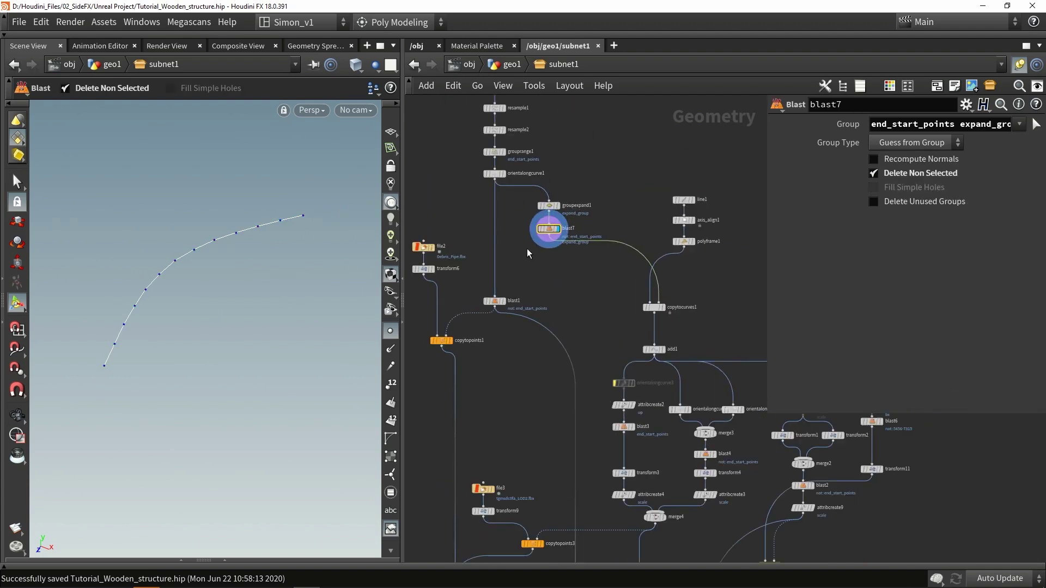
Step: Display merge1, hide the point markers, and examine the end of the chute
middle_drag(540, 401, 551, 279)
scroll(551, 280, down, 2)
scroll(498, 427, up, 4)
click(484, 419)
click(474, 423)
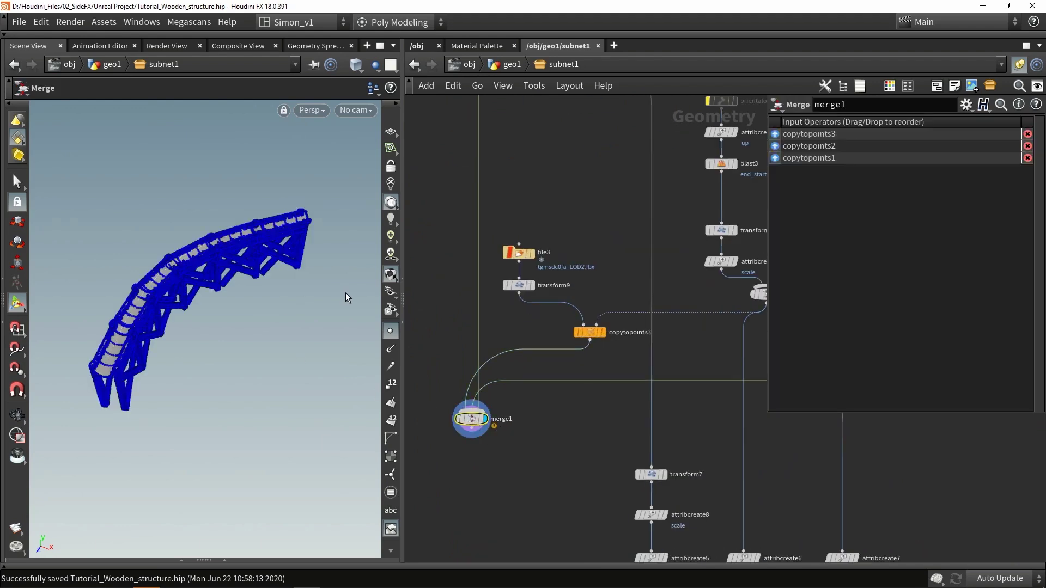
click(390, 331)
alt+drag(297, 280, 306, 257)
alt+middle_drag(306, 258, 276, 299)
scroll(275, 299, up, 2)
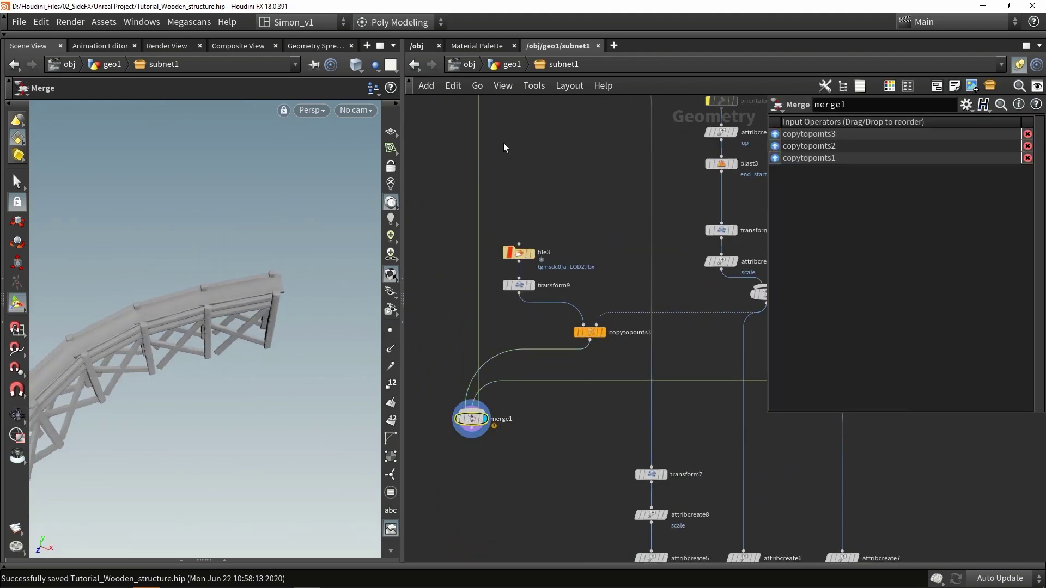
Step: Review groupexpand1, blast7 and resample2 in the network and look at the chute from other angles
key(h)
scroll(554, 170, up, 4)
drag(545, 204, 562, 245)
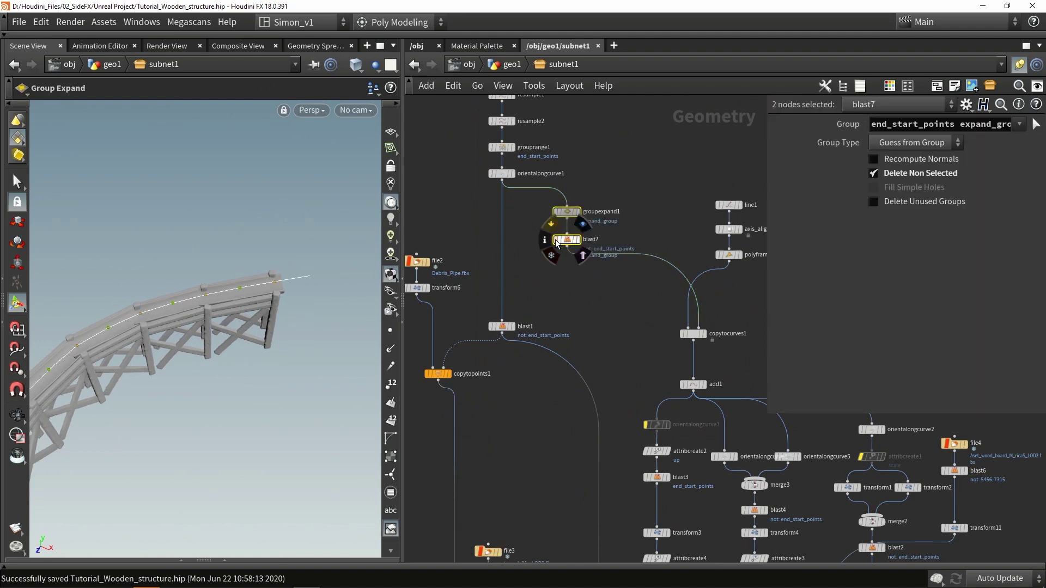
middle_drag(531, 244, 558, 343)
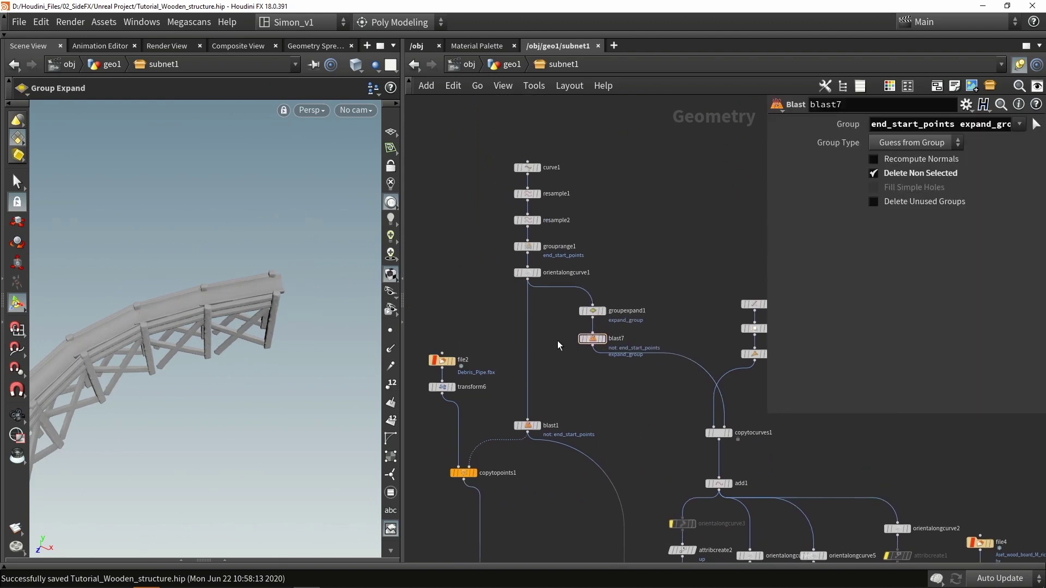
scroll(556, 342, down, 1)
scroll(537, 205, up, 1)
click(531, 195)
alt+middle_drag(177, 299, 175, 300)
alt+drag(174, 300, 280, 311)
drag(245, 266, 338, 252)
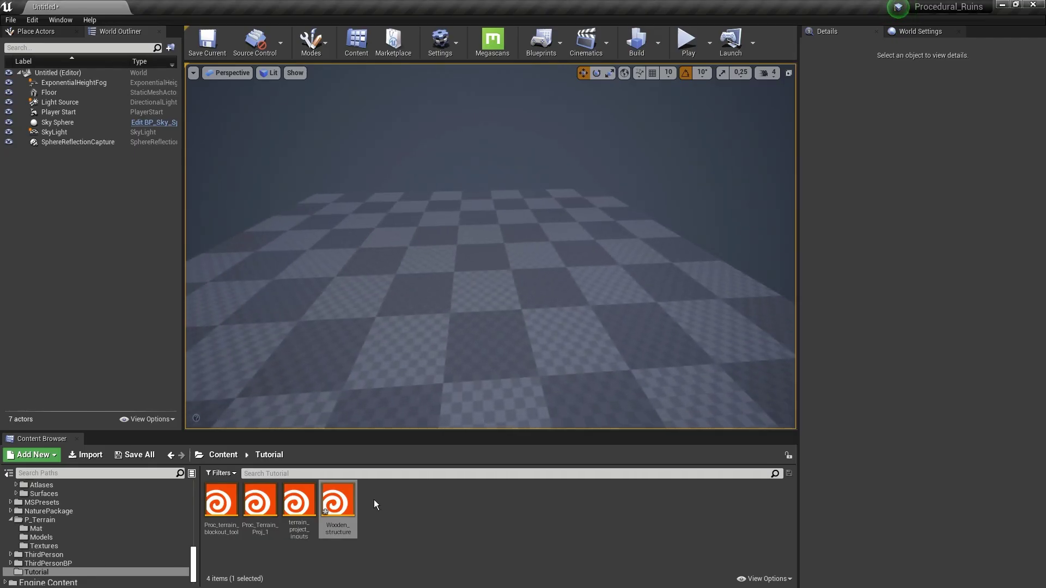
Step: Switch to Unreal Editor, place the Wooden_structure asset in the level, and turn off game view to show its curve
drag(338, 504, 300, 185)
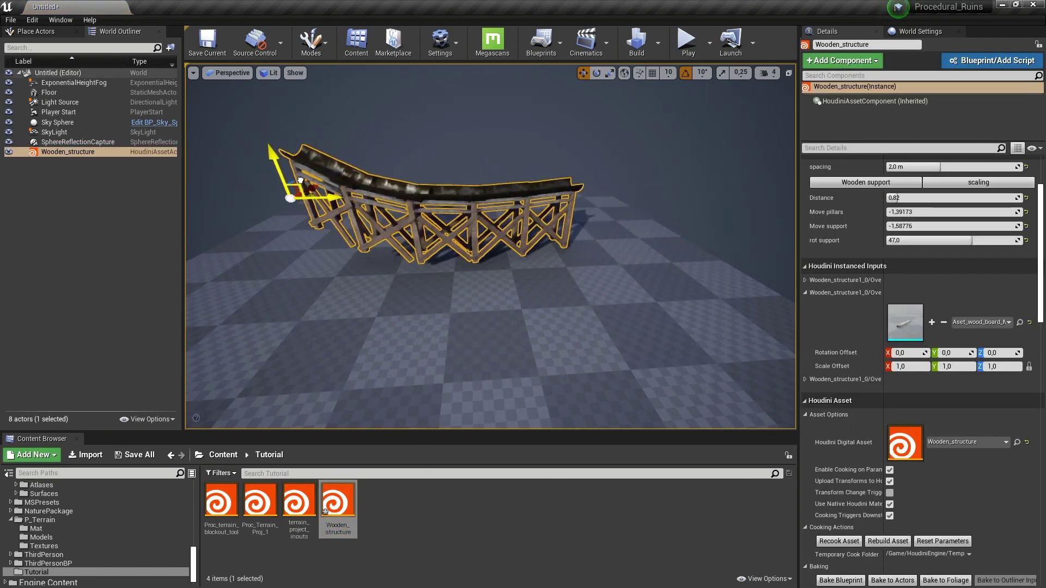
key(g)
right_drag(392, 212, 327, 207)
right_drag(480, 163, 502, 183)
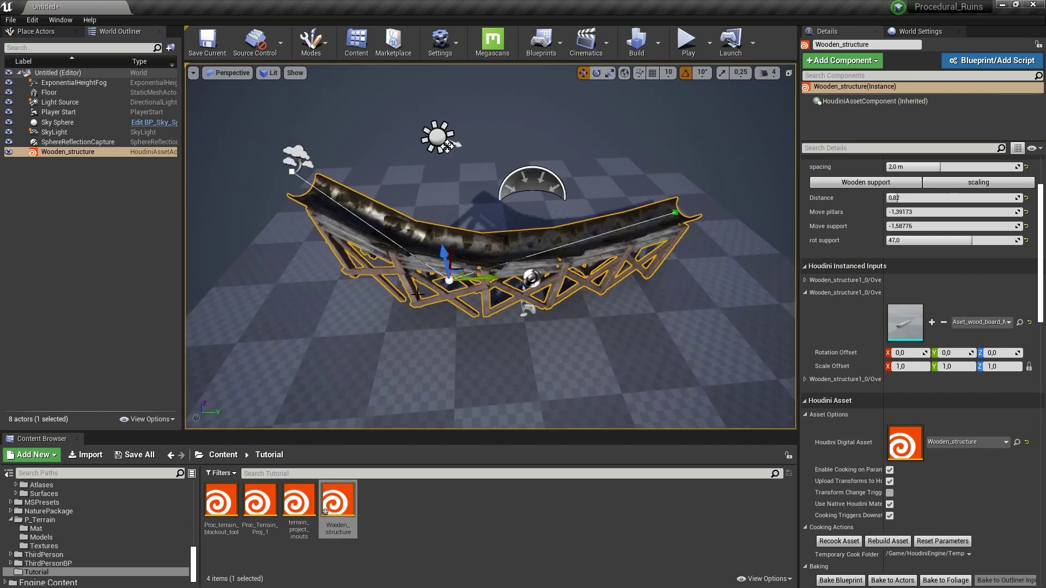
Step: Shift the chute's middle curve point slightly, pull its end point outward to lengthen the structure, and inspect the result in game view
drag(430, 285, 499, 281)
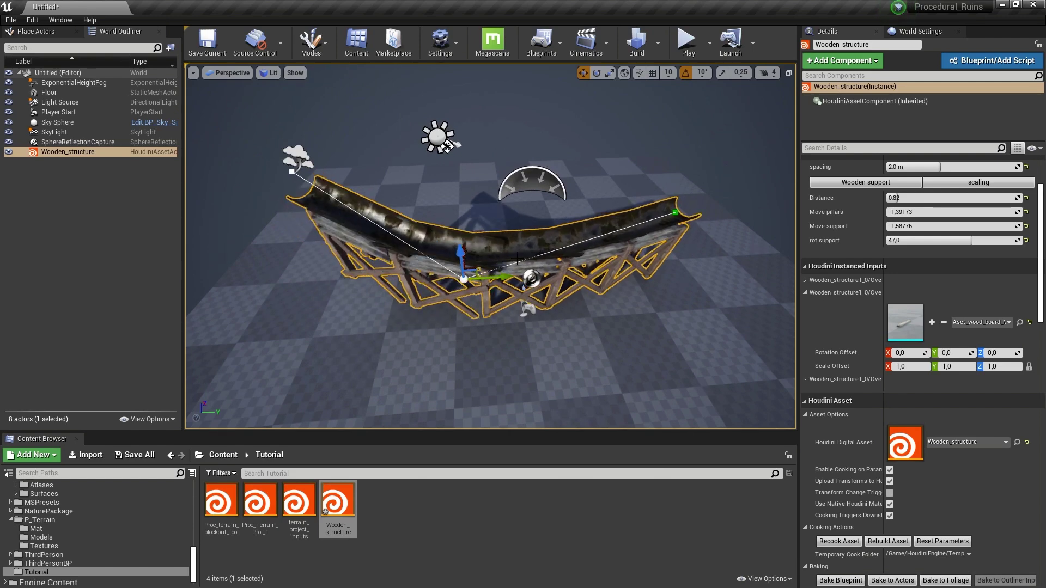
click(676, 212)
right_drag(676, 212, 559, 198)
drag(621, 185, 790, 163)
mouse_move(680, 186)
right_down()
mouse_move(790, 122)
mouse_move(679, 186)
right_up()
key(g)
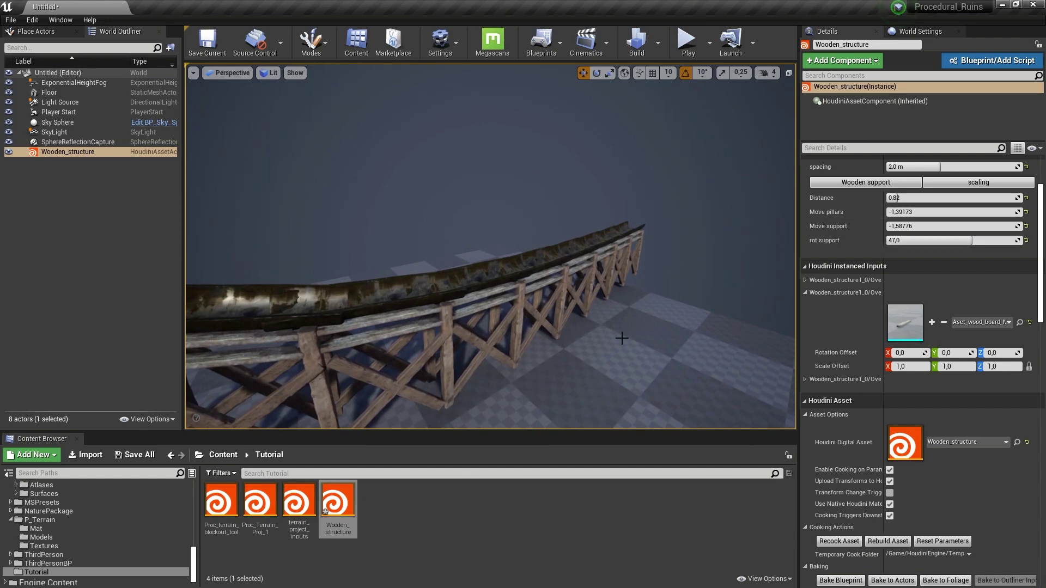
right_drag(554, 291, 555, 290)
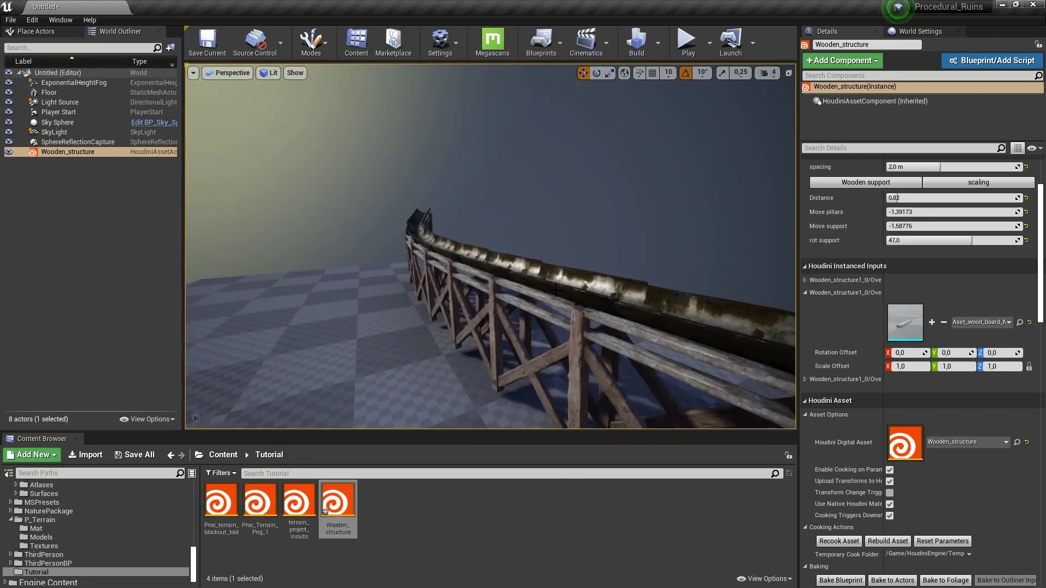